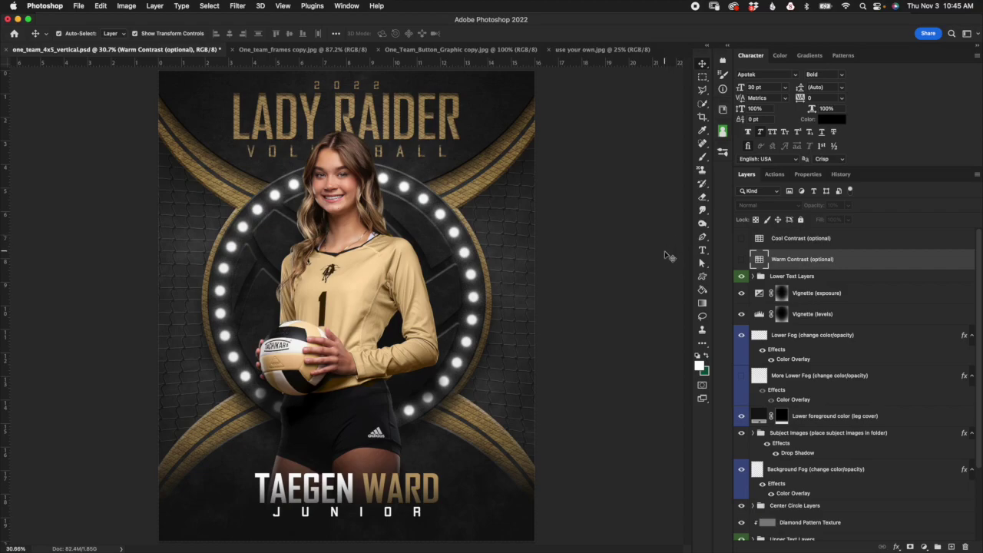
Review the open frames, button template and "use your own" sample images, and return to one_team_4x5_vertical.psd
click(673, 258)
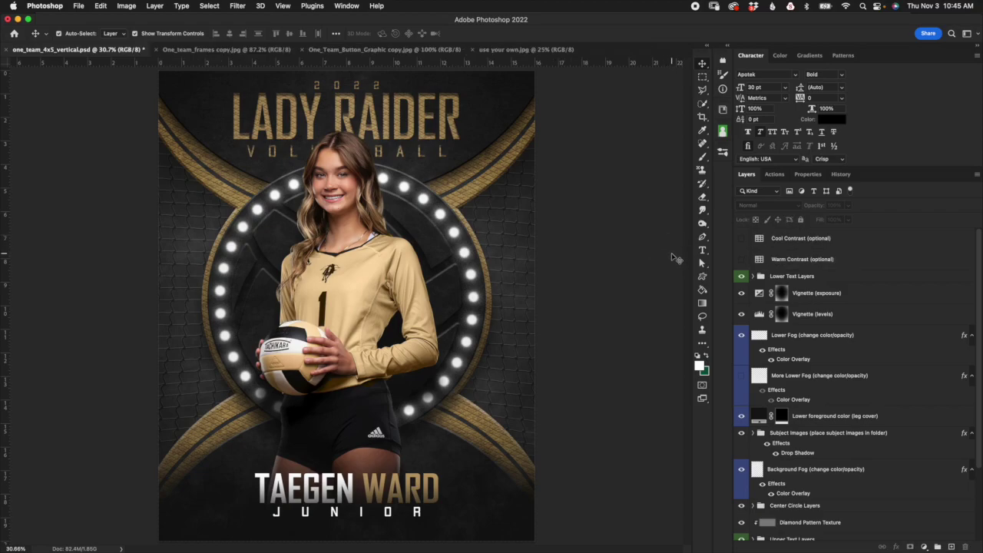
click(270, 49)
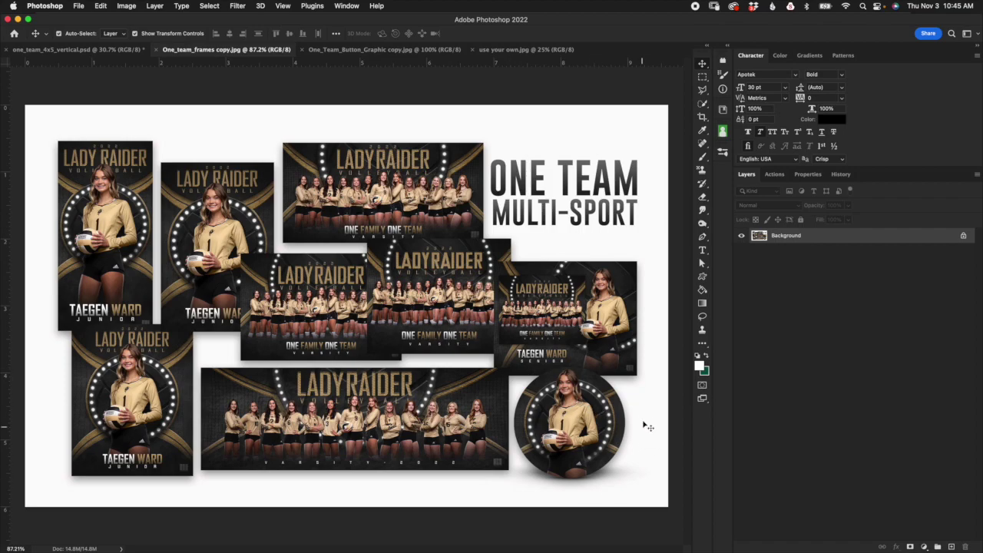
click(397, 49)
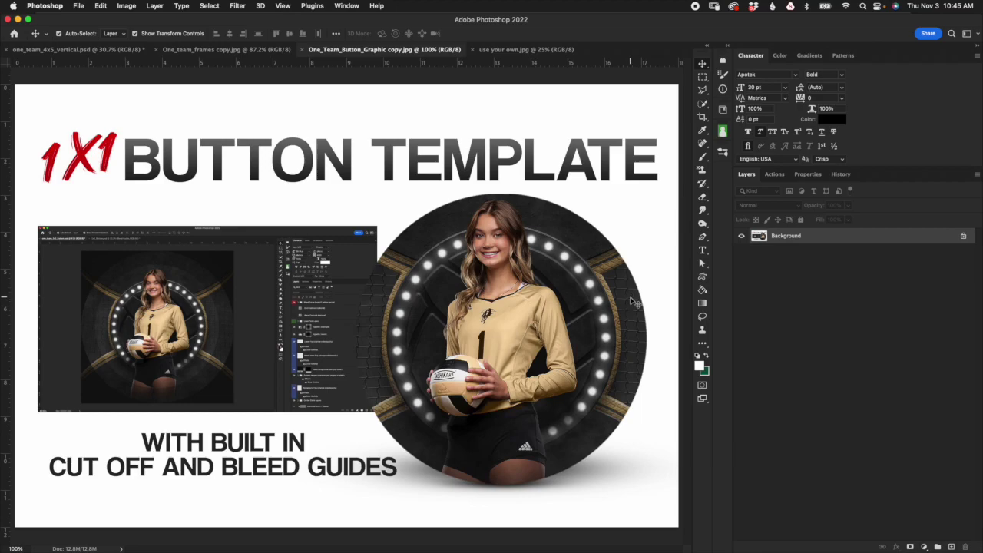
click(546, 51)
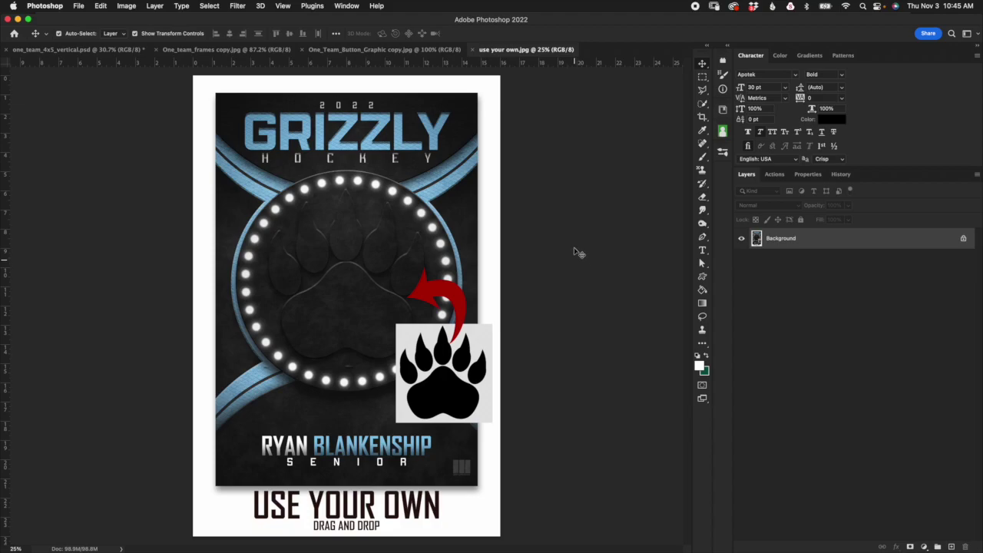
click(119, 50)
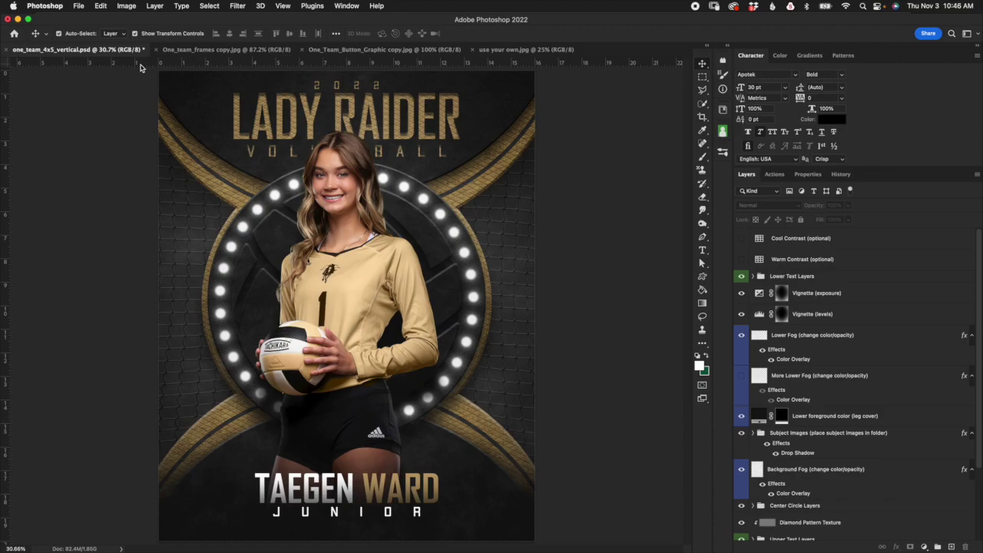
Select the Background Color layer and hide and reshow it to preview its effect on the poster
drag(975, 301, 969, 493)
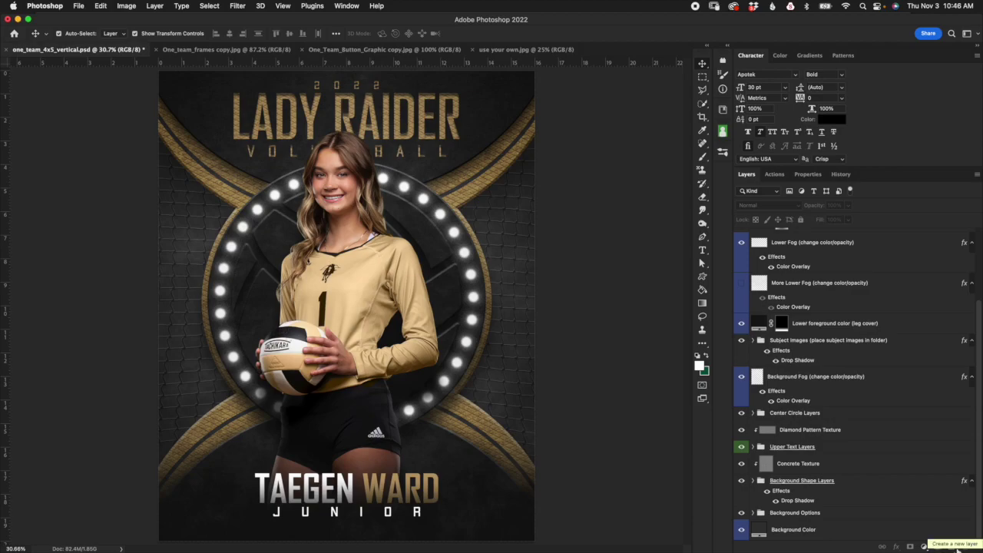
click(833, 529)
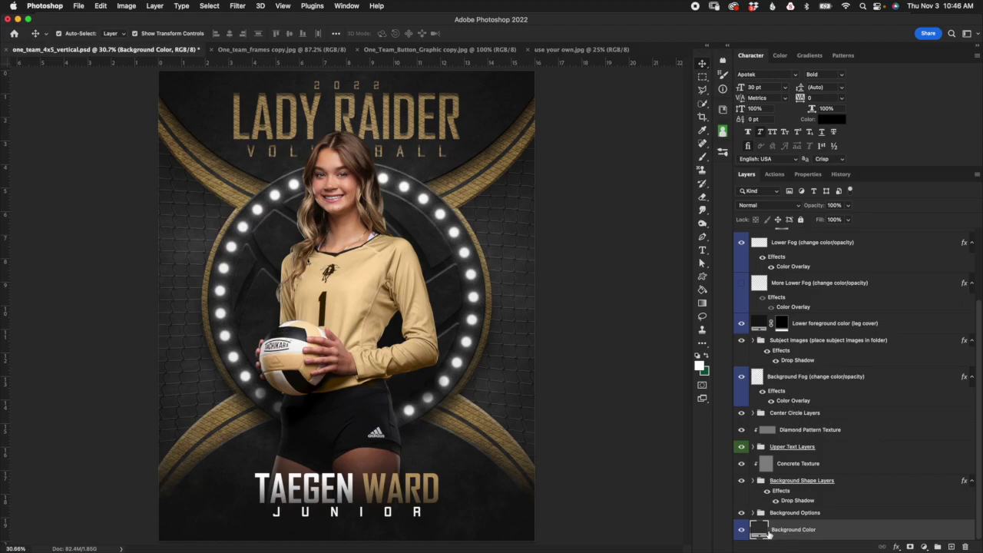
click(742, 532)
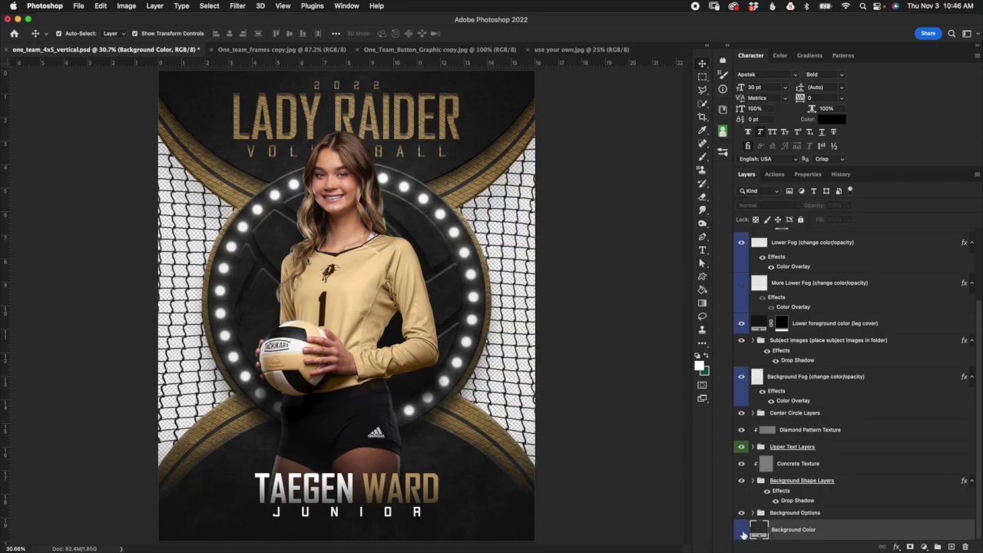
click(742, 532)
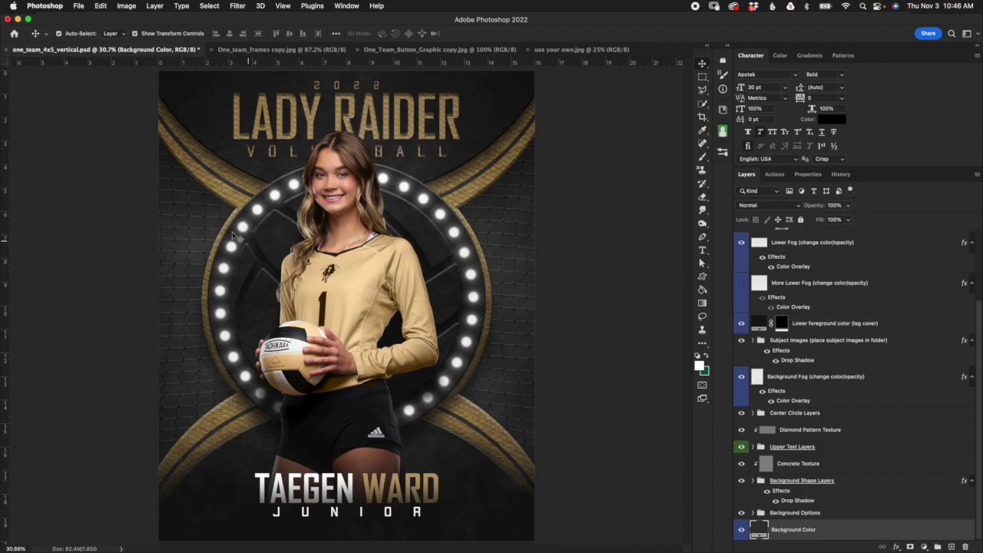
Try dark teal and blue shades as the Background Color layer's fill, and discard the color change
double_click(760, 530)
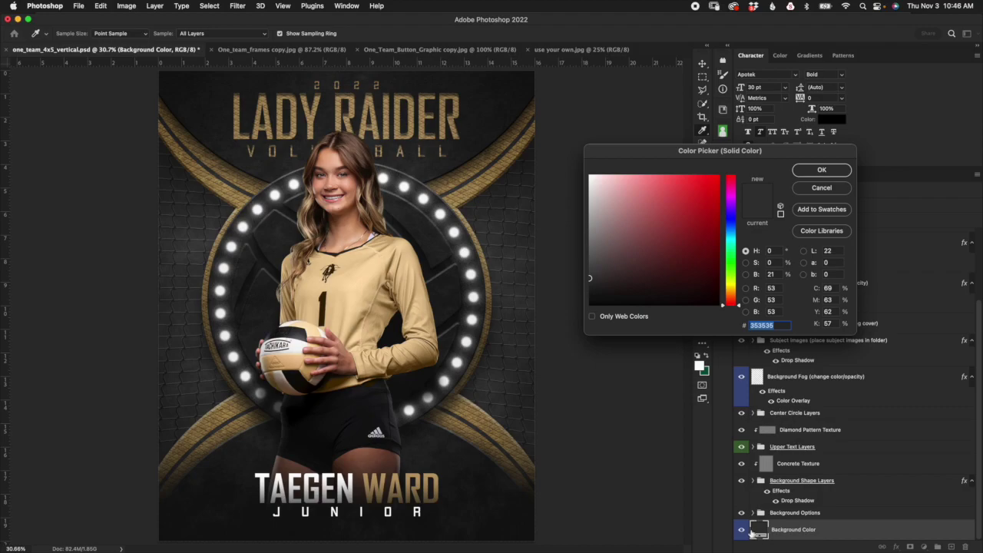
drag(730, 152, 702, 152)
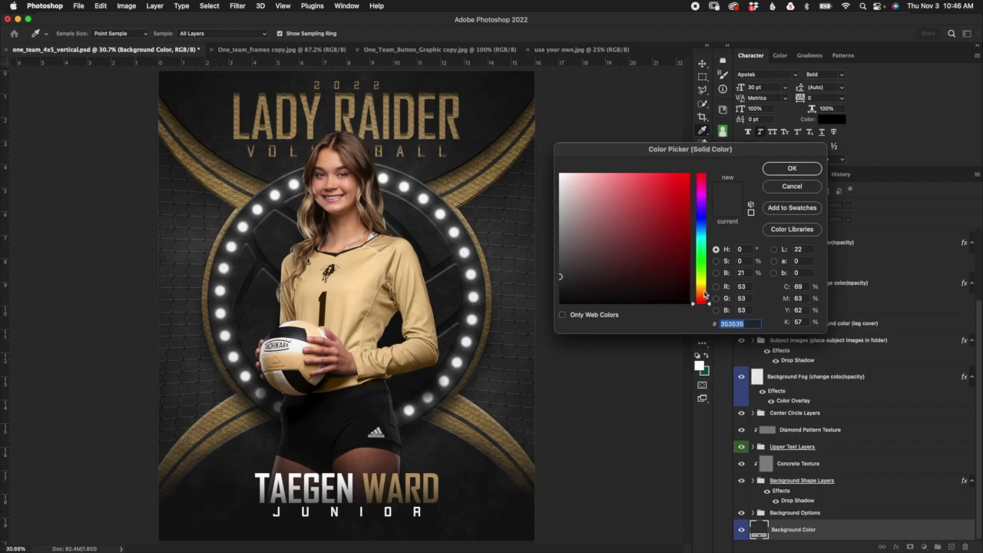
click(663, 236)
click(678, 283)
drag(710, 306, 715, 232)
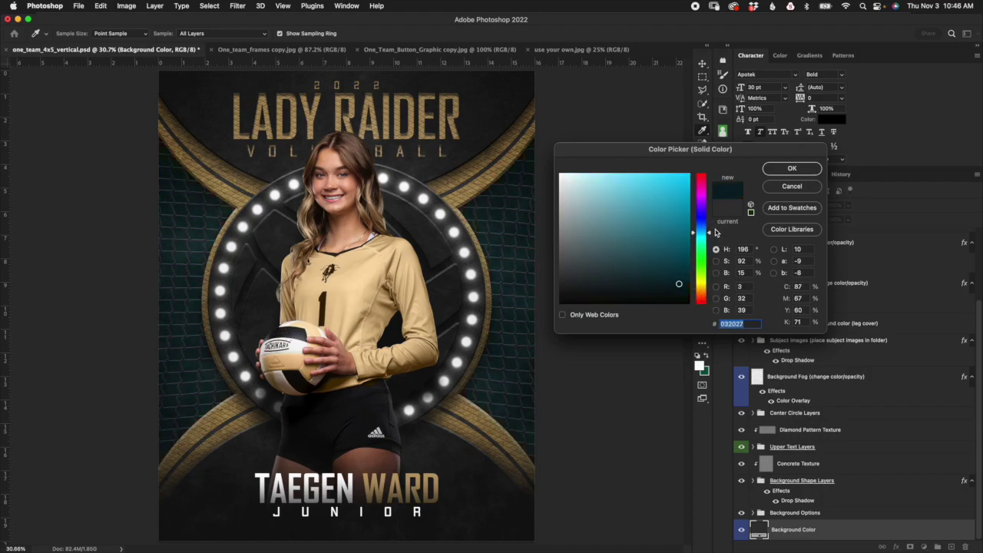
drag(679, 284, 660, 278)
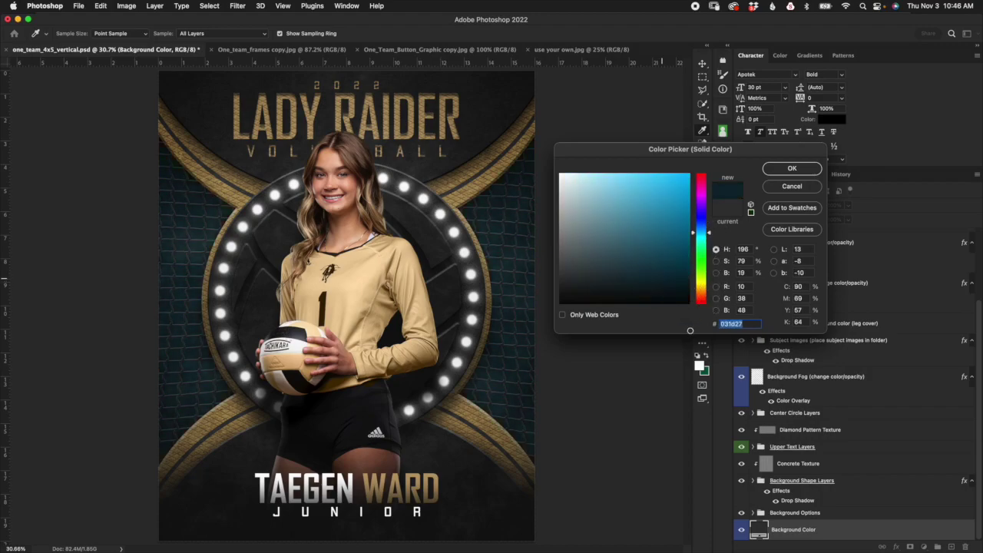
click(679, 242)
click(670, 283)
click(793, 187)
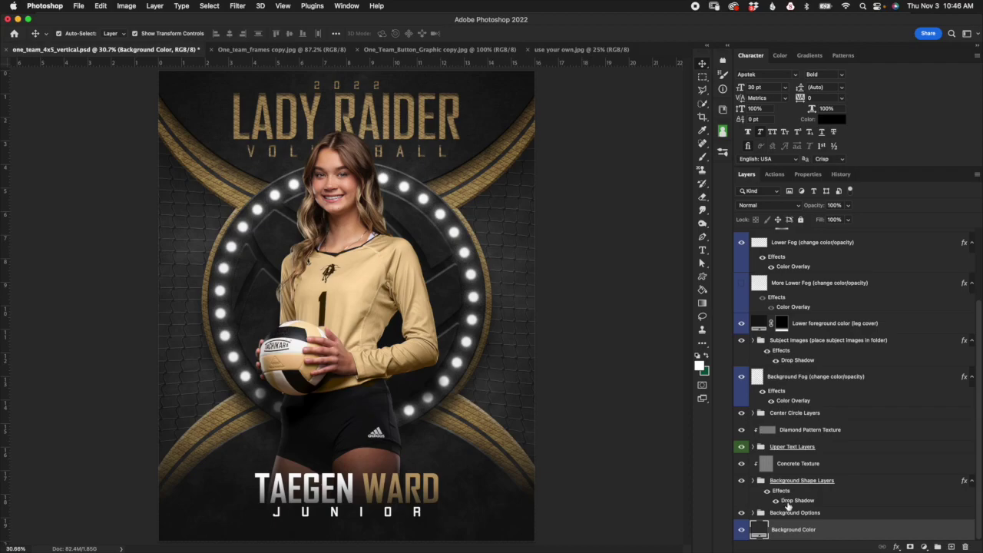
Expand the Background Options group to reveal its net, chain link fence and concrete texture layers
click(801, 512)
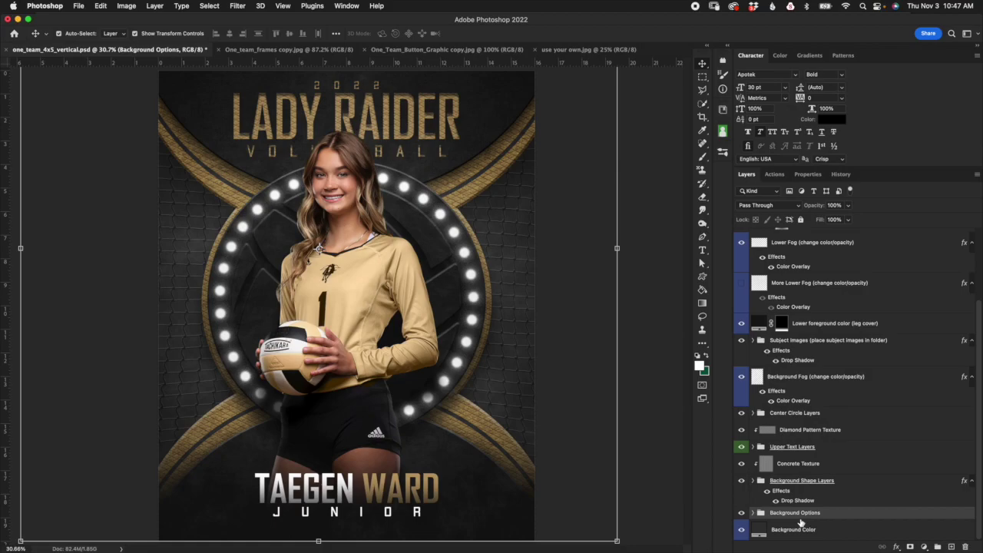
click(754, 512)
scroll(977, 425, up, 1)
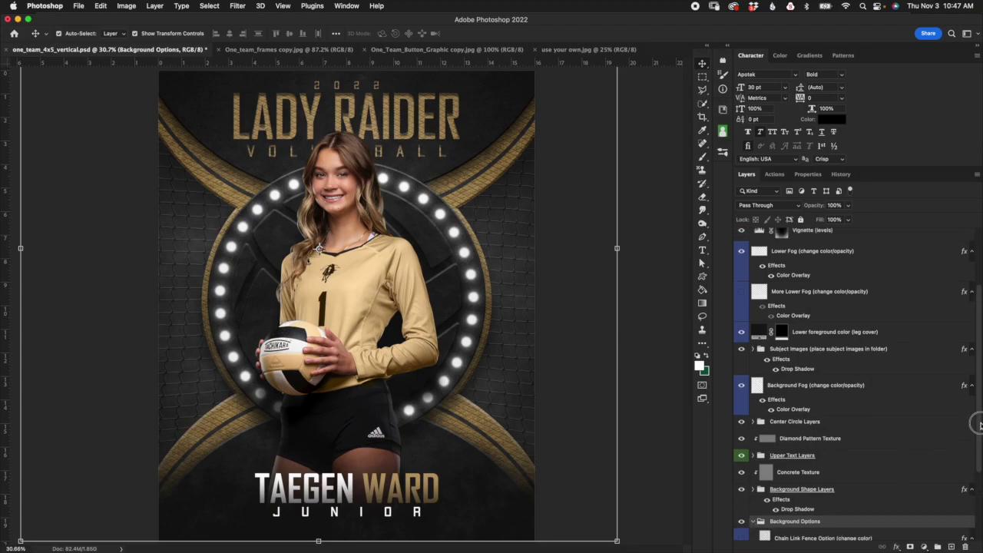
scroll(978, 425, down, 5)
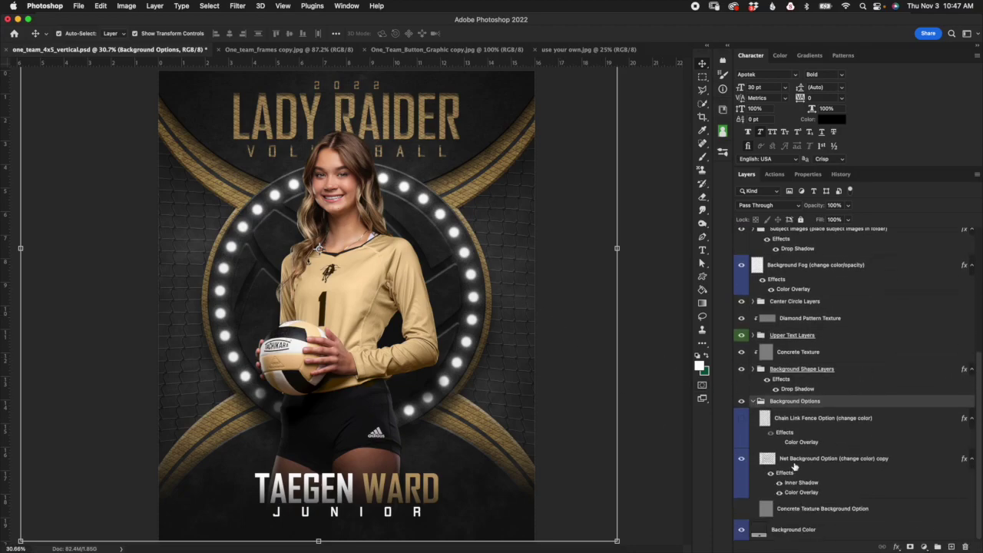
Hide the Net Background Option layer and show and select the Chain Link Fence Option layer instead
click(795, 460)
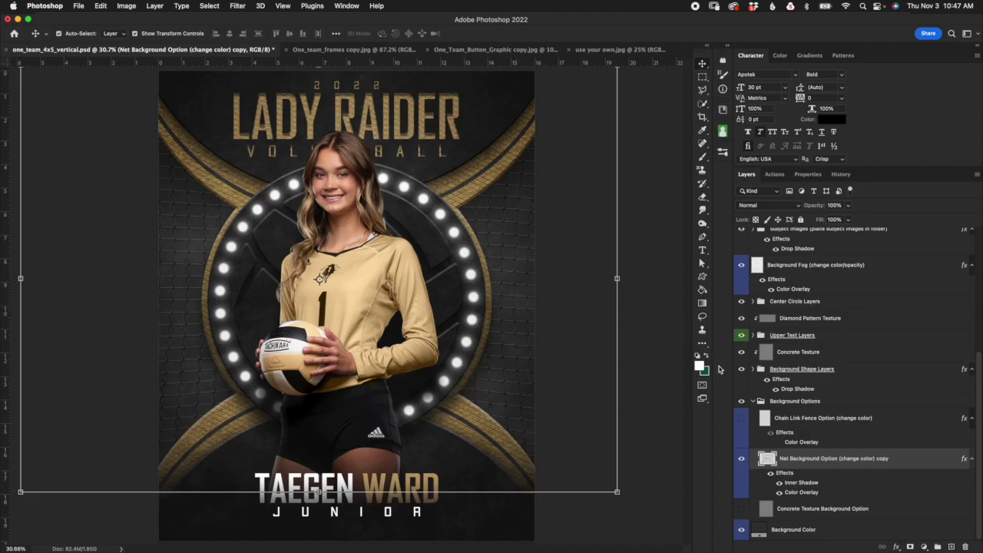
click(741, 459)
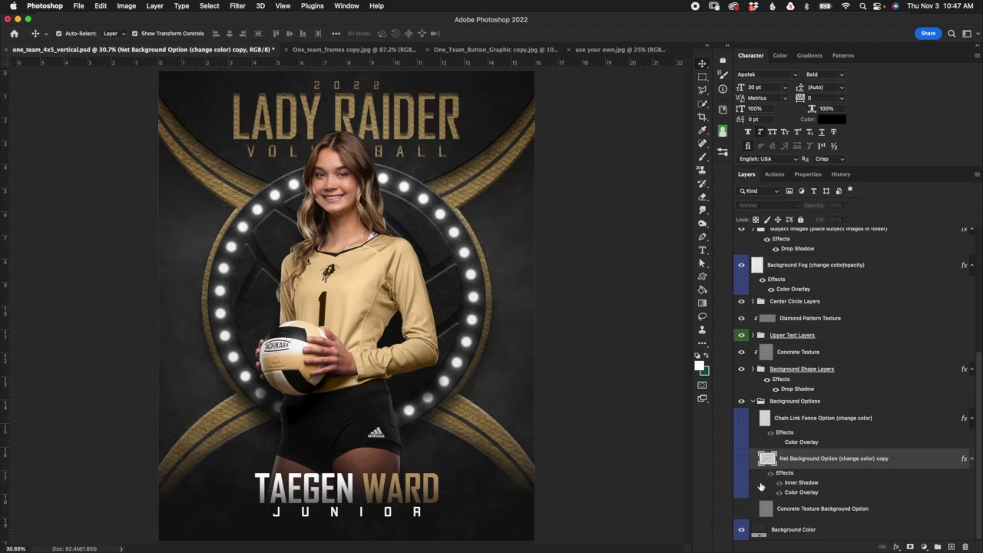
click(742, 459)
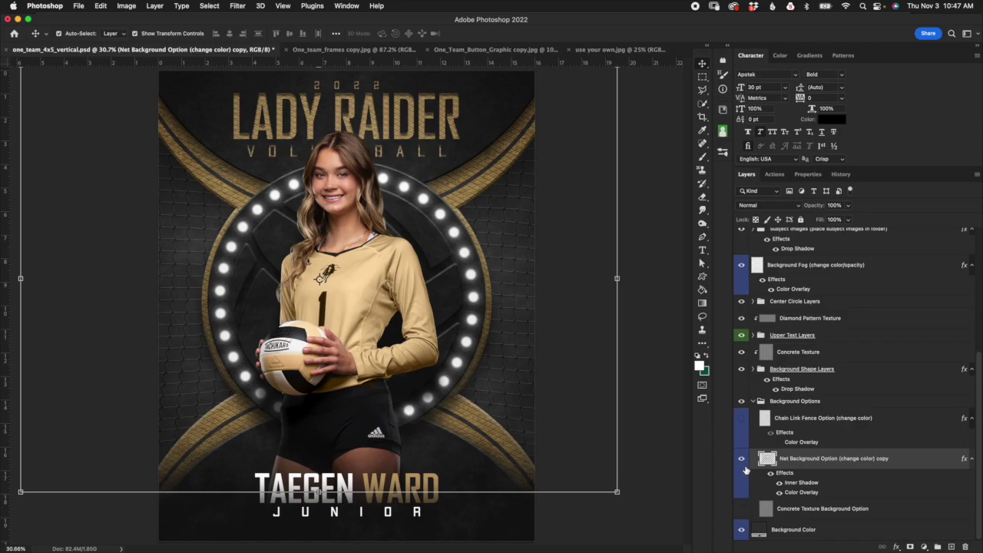
click(741, 463)
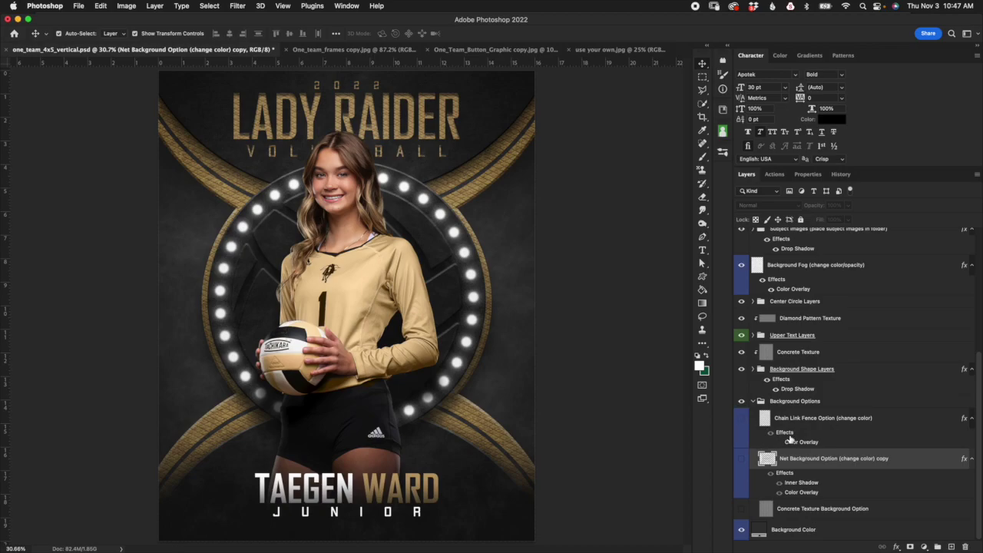
click(742, 421)
click(764, 423)
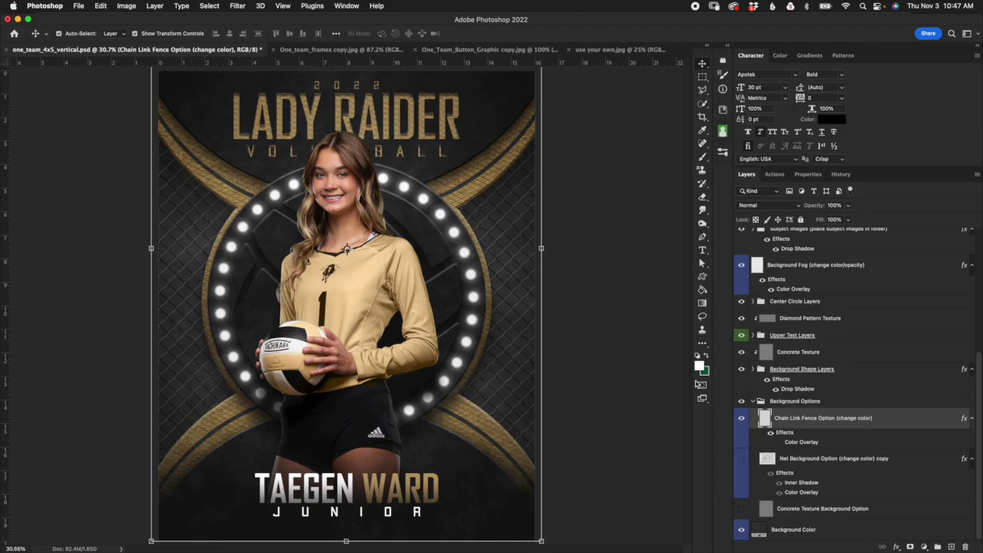
Try scaling the chain link fence layer to 100.24%, and cancel the transform
click(541, 248)
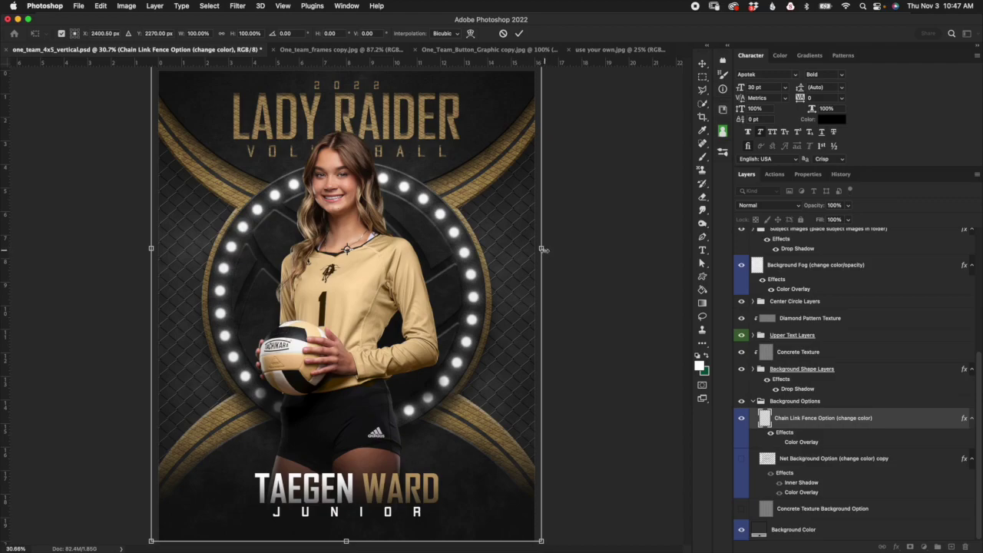
mouse_move(542, 248)
mouse_down()
mouse_move(584, 248)
mouse_move(546, 255)
mouse_up()
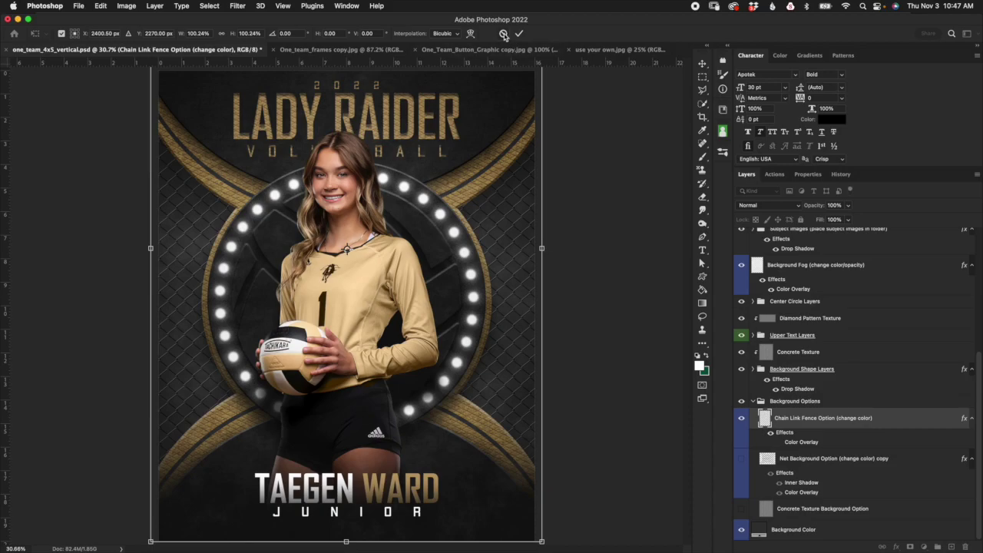
click(503, 34)
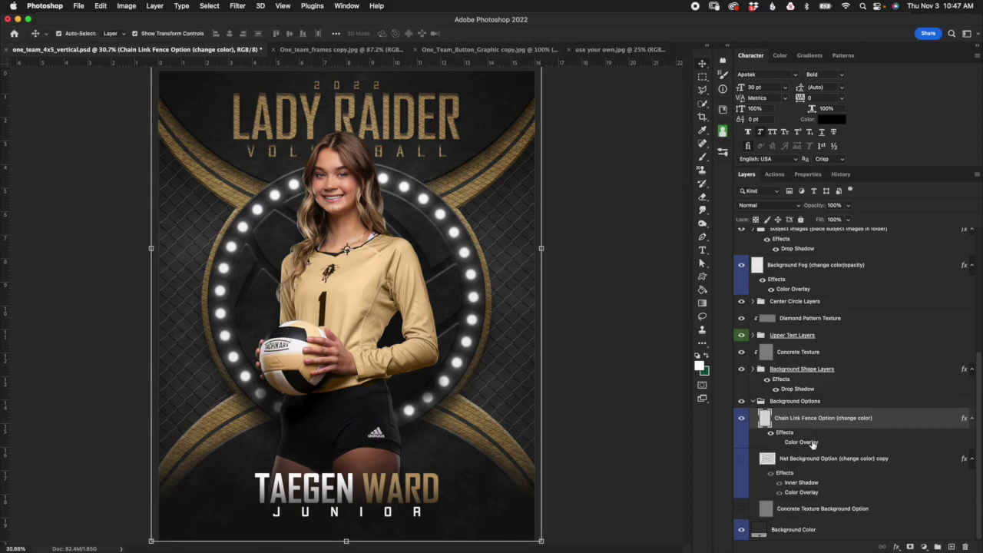
Turn on the Color Overlay effect of the Chain Link Fence Option layer
click(778, 443)
click(778, 443)
click(779, 443)
Try light, bright and dark green shades for the chain link fence's color overlay, and discard the layer style changes
double_click(798, 443)
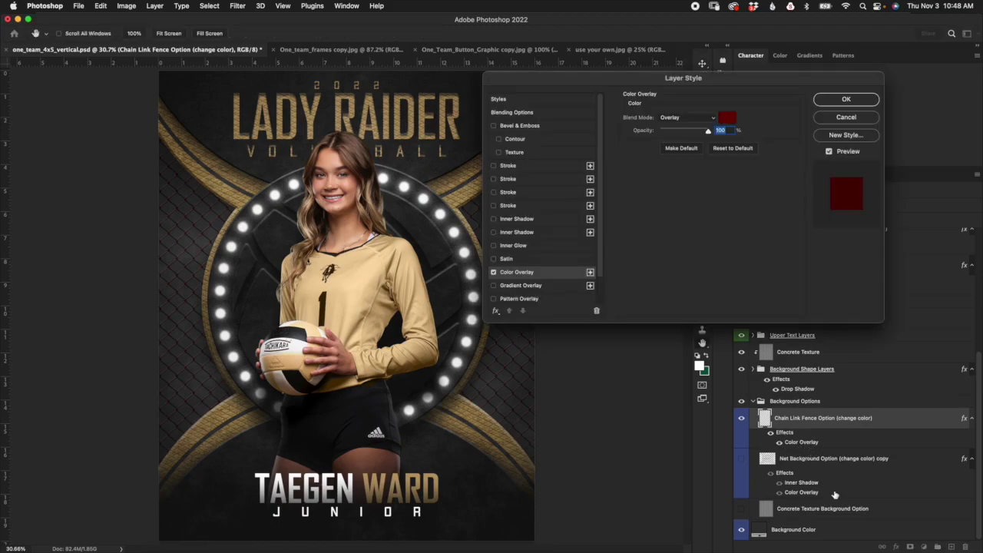
drag(736, 89, 789, 84)
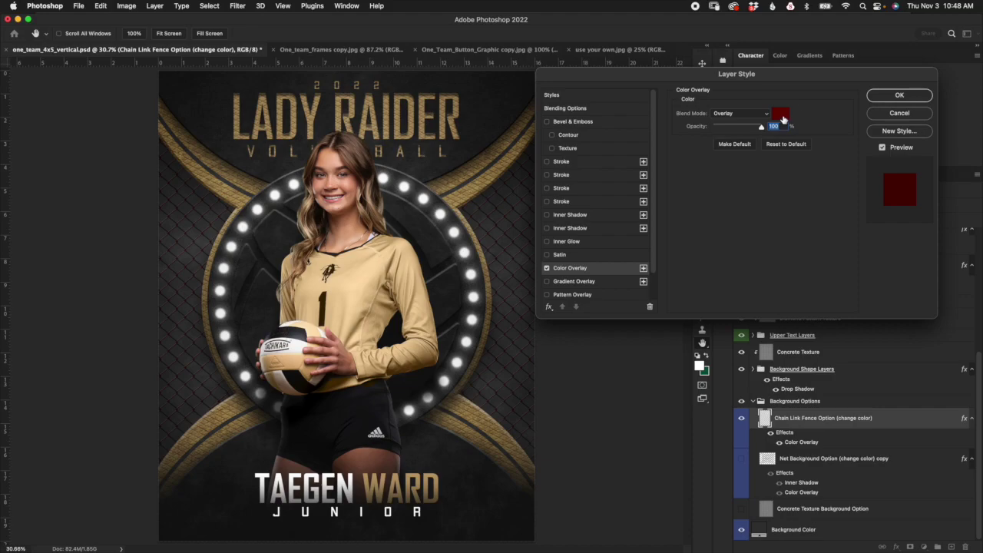
click(781, 115)
drag(711, 306, 707, 272)
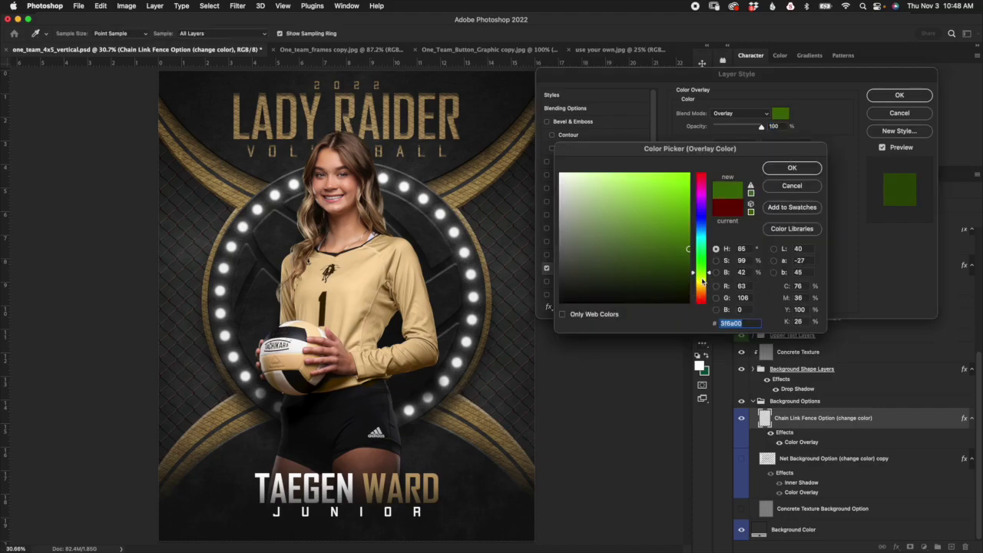
click(663, 268)
click(596, 173)
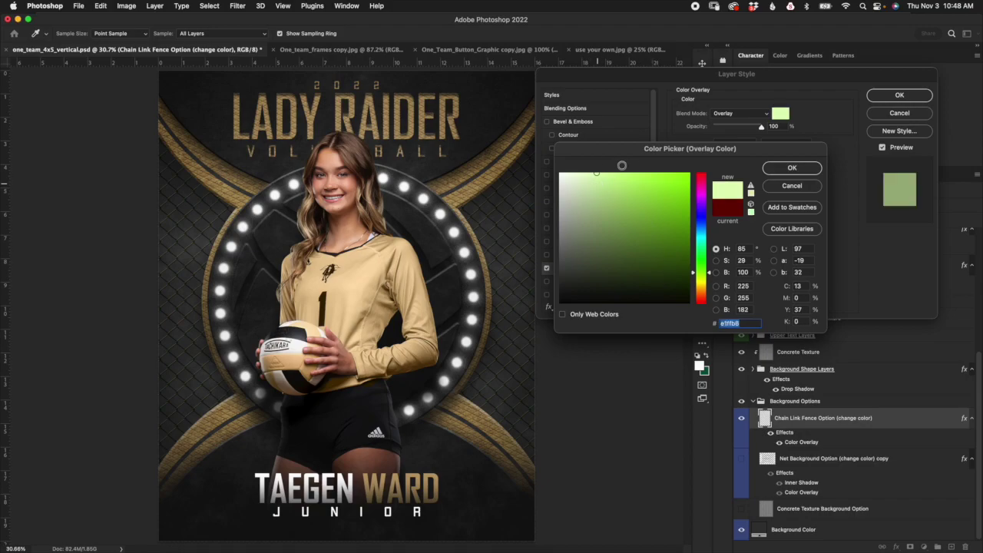
click(688, 174)
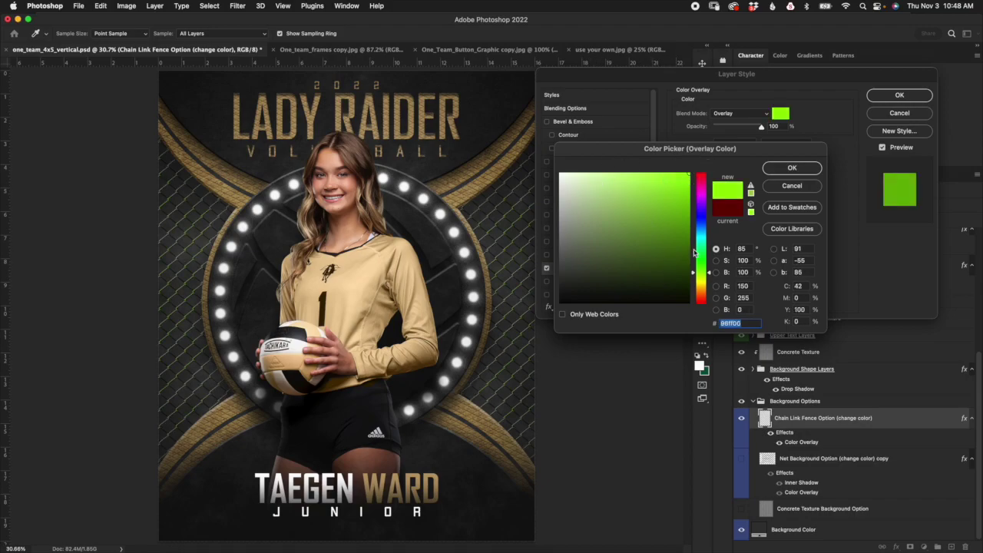
click(687, 256)
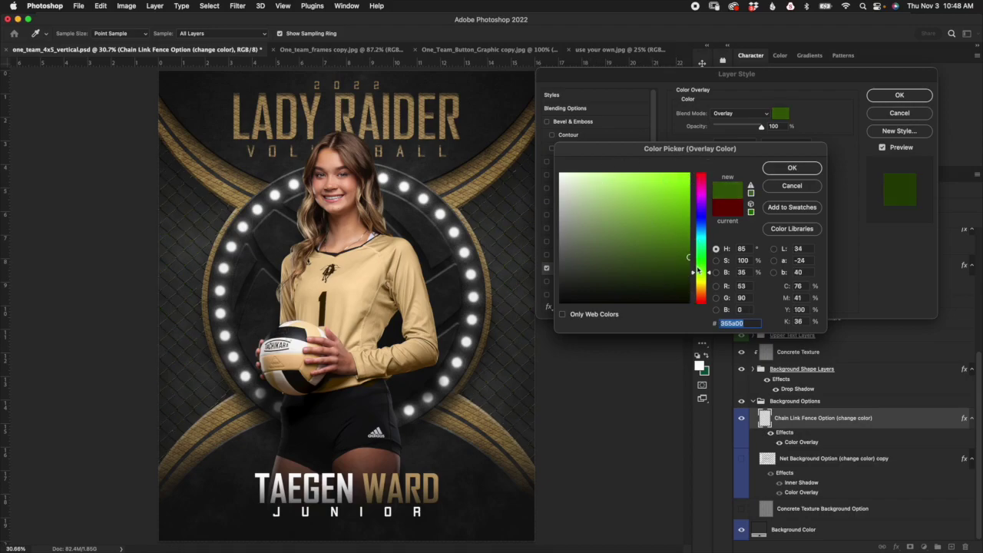
click(687, 267)
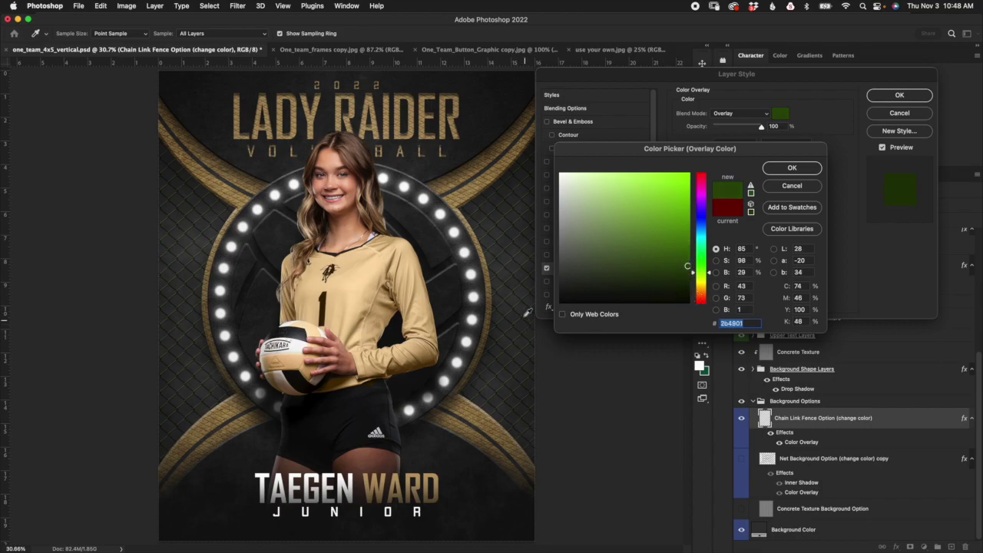
click(791, 186)
click(922, 116)
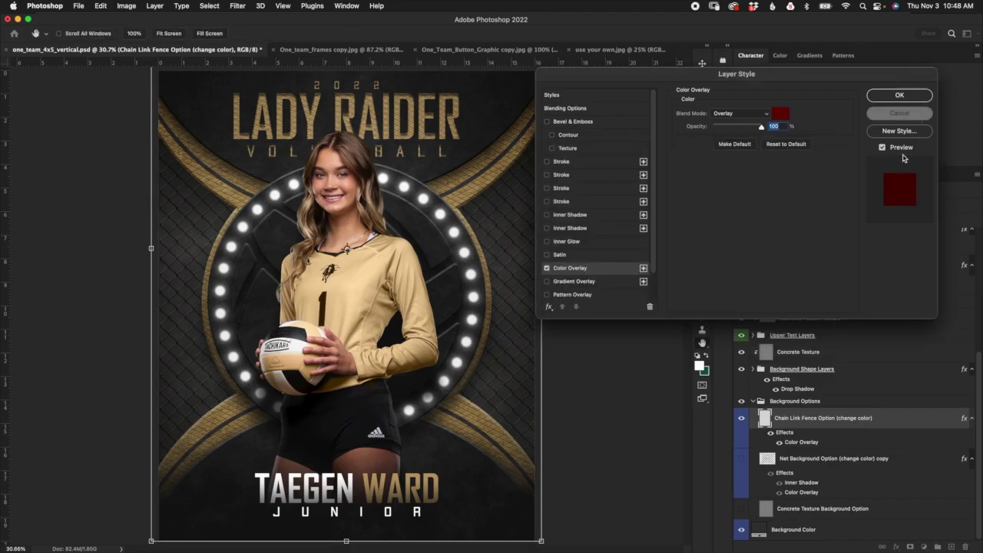
Hide the Chain Link Fence Option layer and show and select the Net Background Option layer
click(742, 418)
click(742, 458)
click(835, 466)
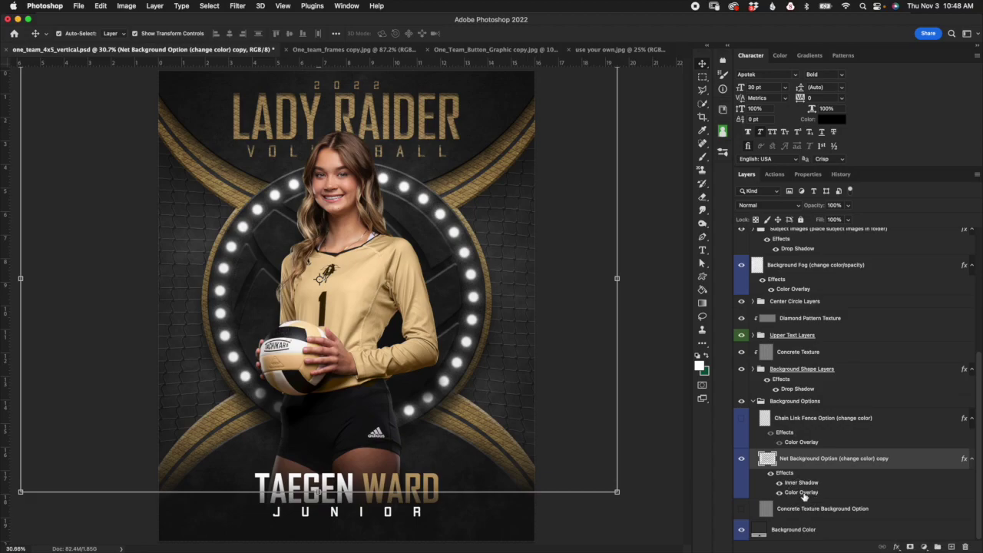
Try dark red and dark green shades for the Net Background Option layer's color overlay, and discard the layer style changes
double_click(801, 492)
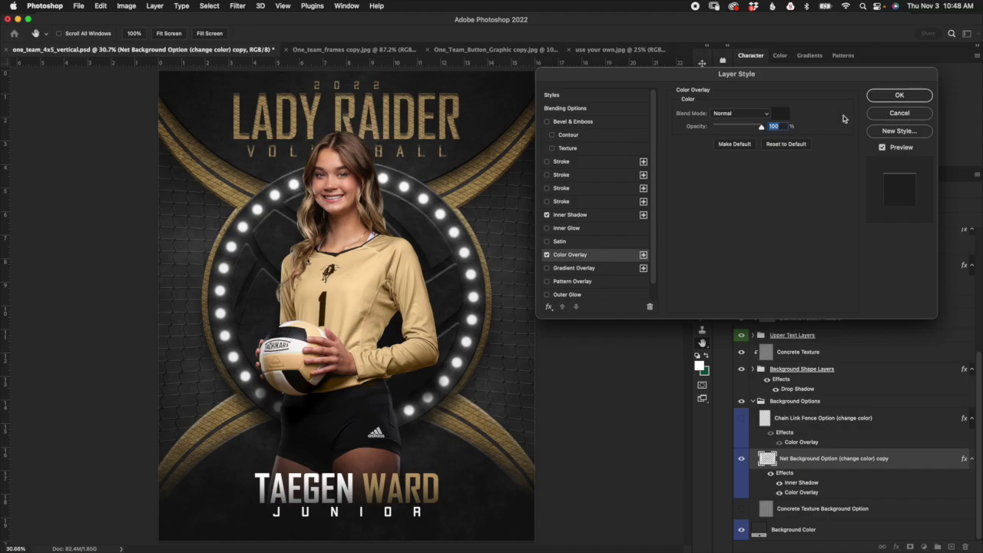
click(780, 114)
click(660, 236)
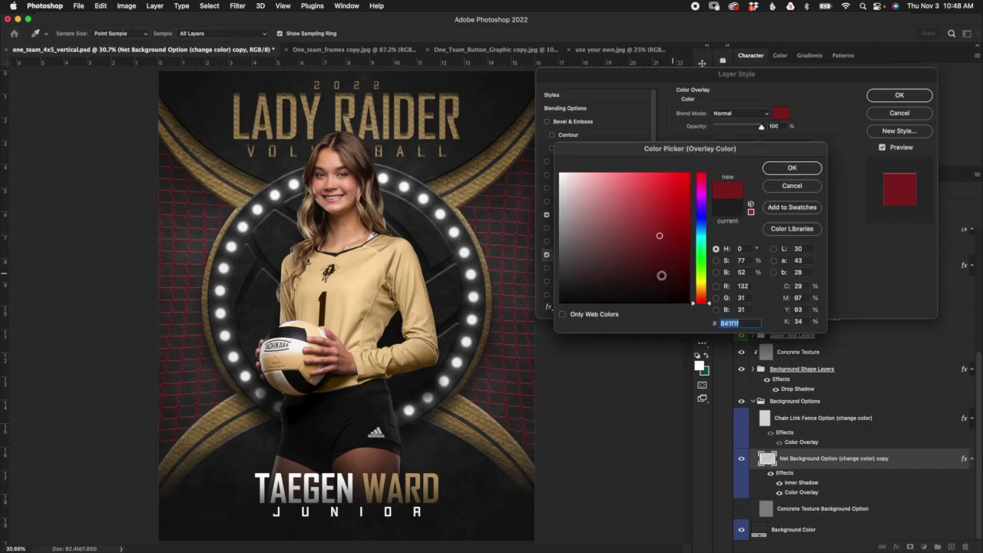
click(688, 280)
click(689, 280)
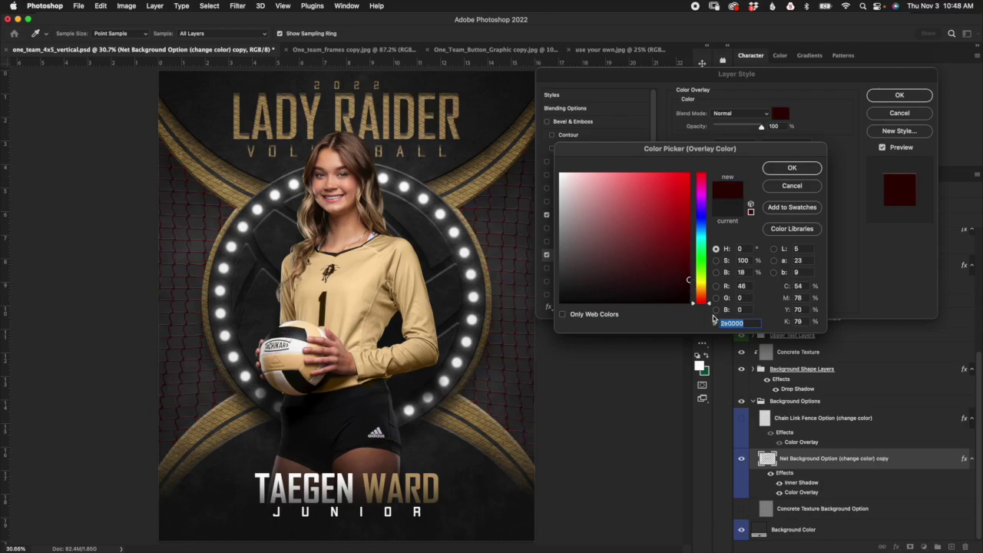
click(688, 288)
click(710, 279)
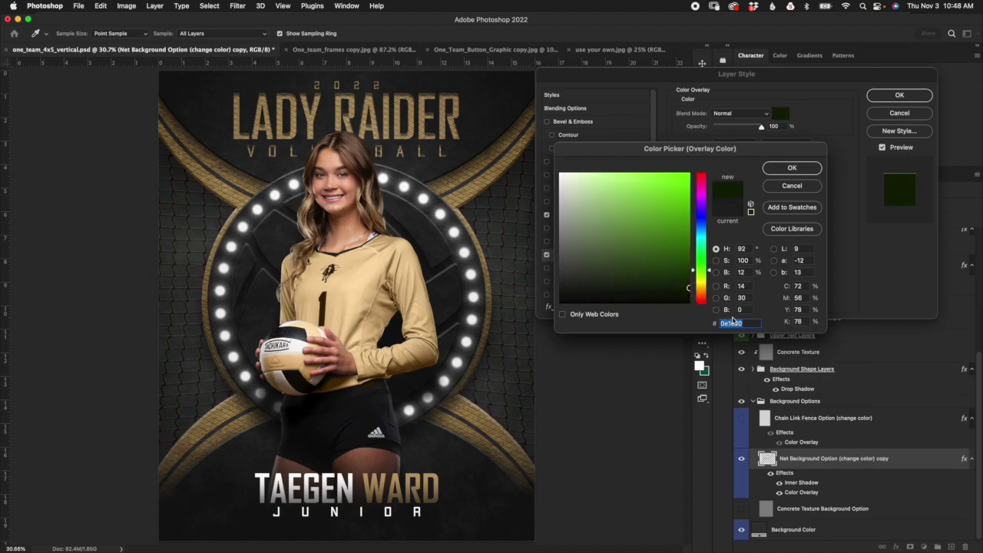
click(803, 189)
click(903, 115)
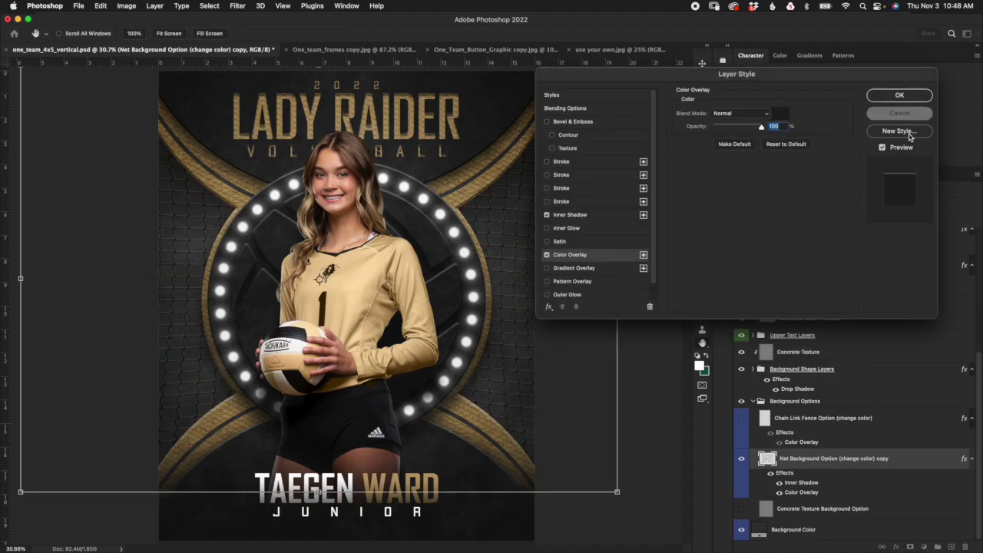
Hide the Net Background Option layer, and select and show the Concrete Texture Background Option layer
click(741, 458)
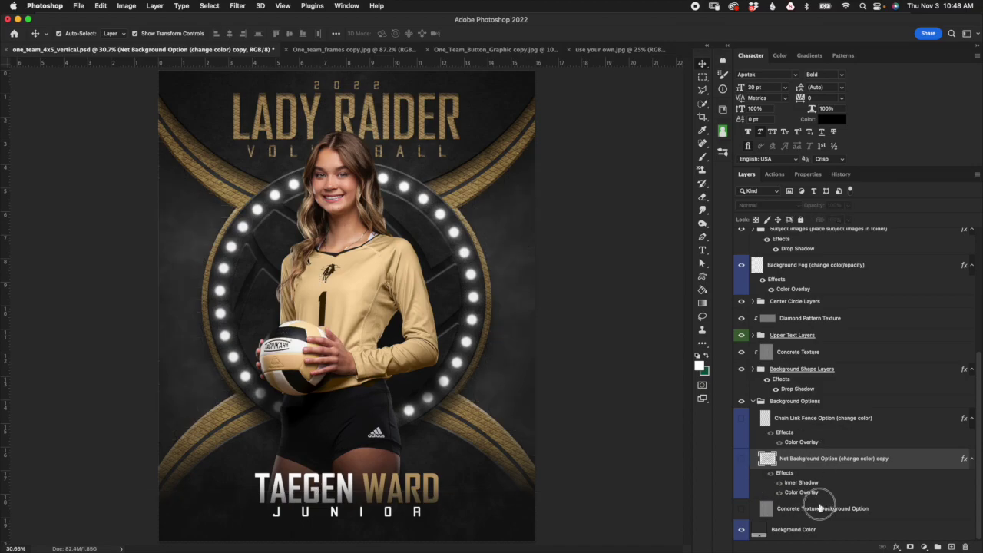
click(819, 509)
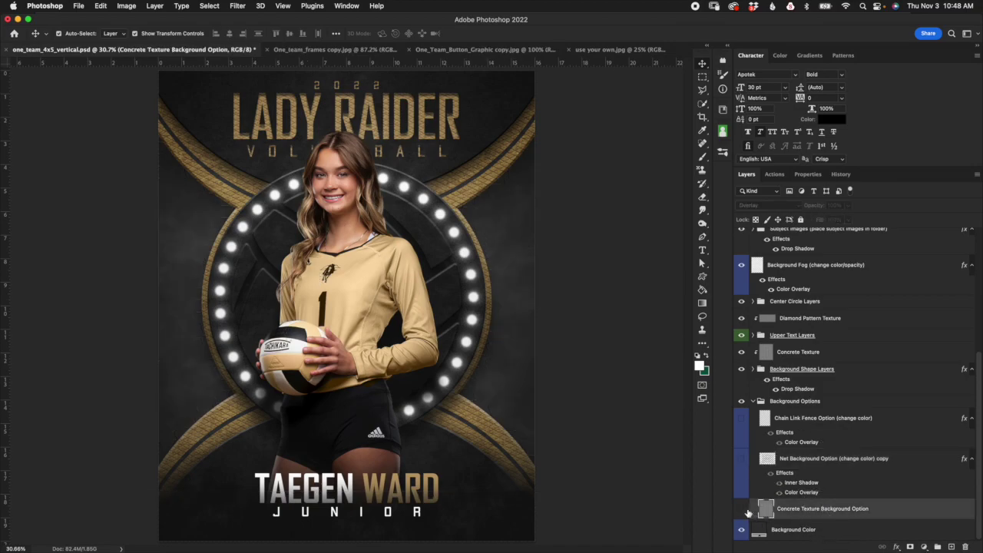
click(741, 510)
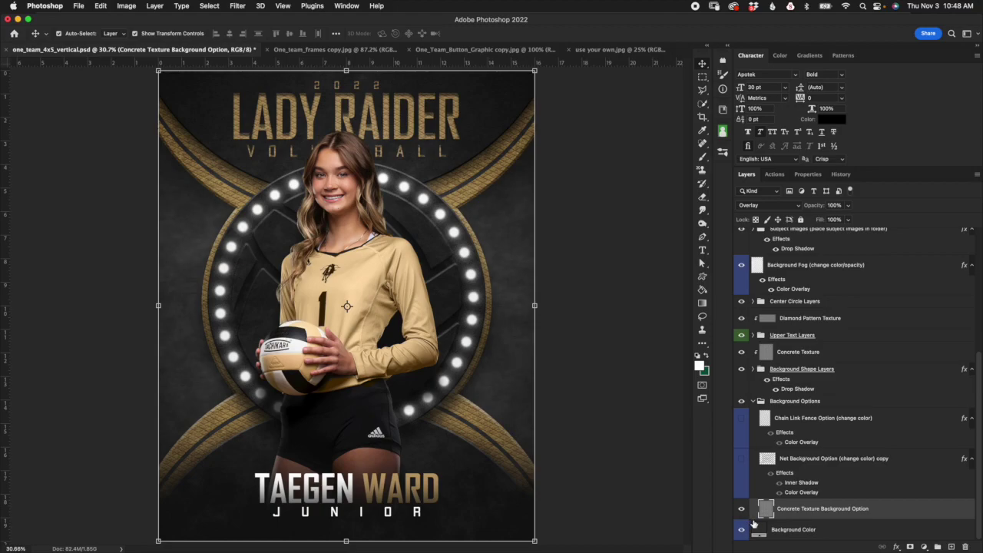
click(742, 512)
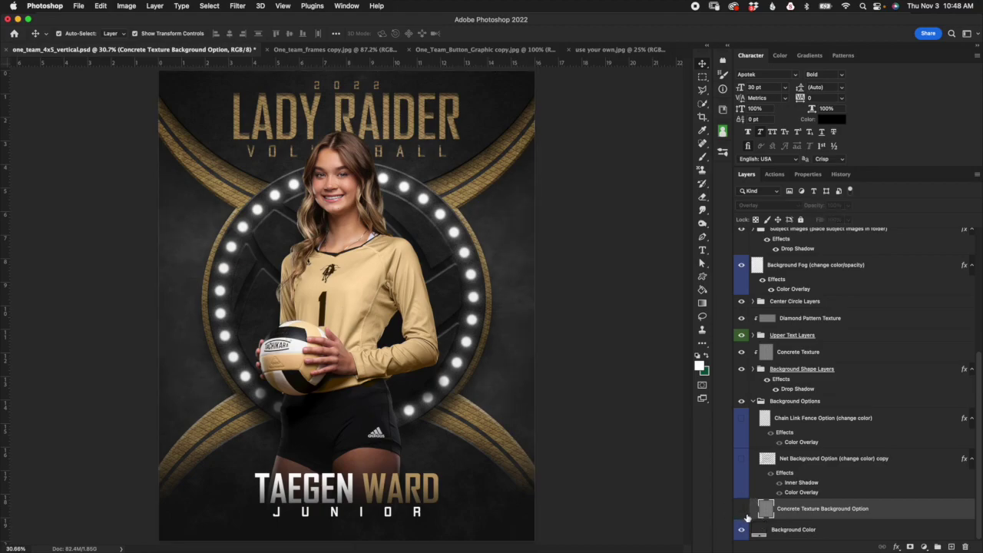
click(742, 510)
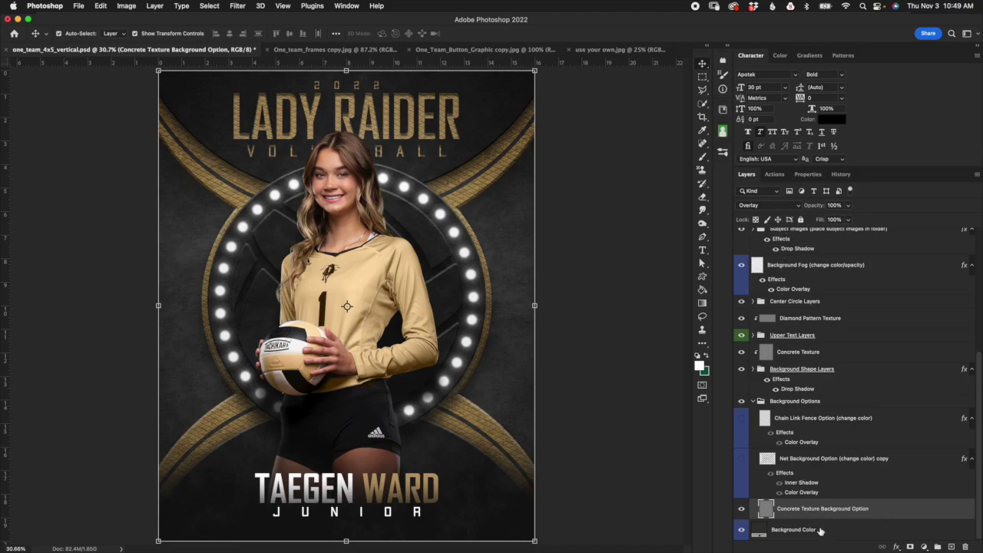
Try dark red #7c1010 as the Background Color fill beneath the concrete texture, and cancel the color change
click(763, 534)
double_click(765, 535)
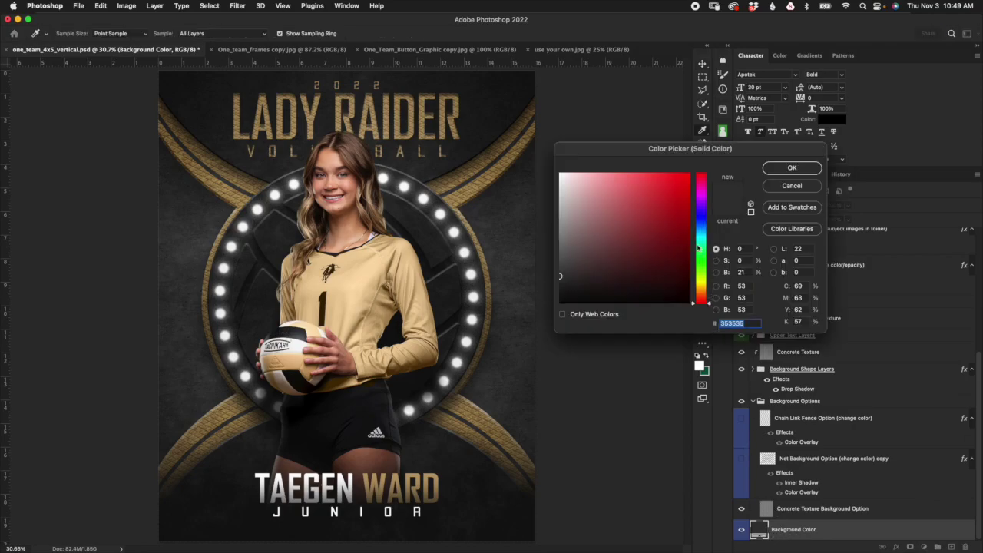
click(672, 240)
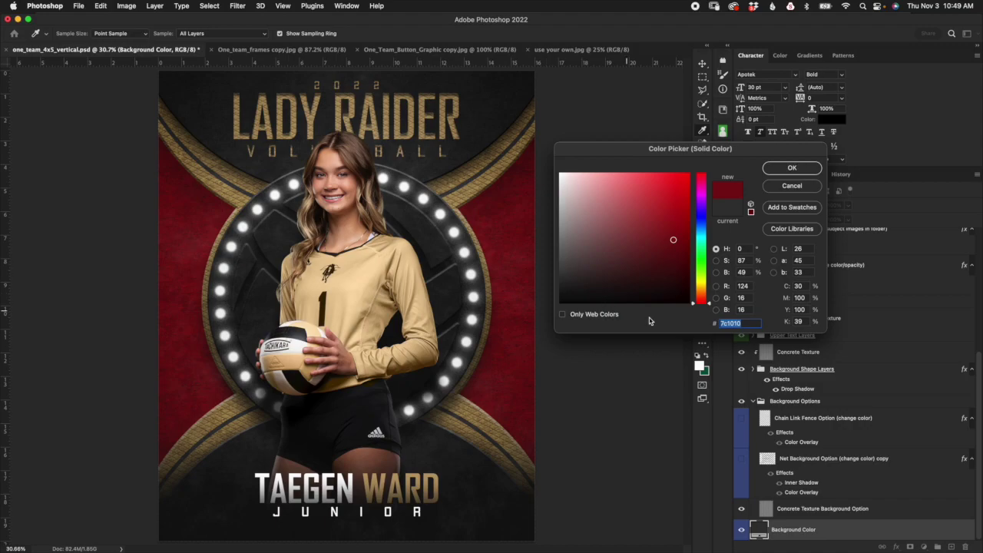
click(805, 191)
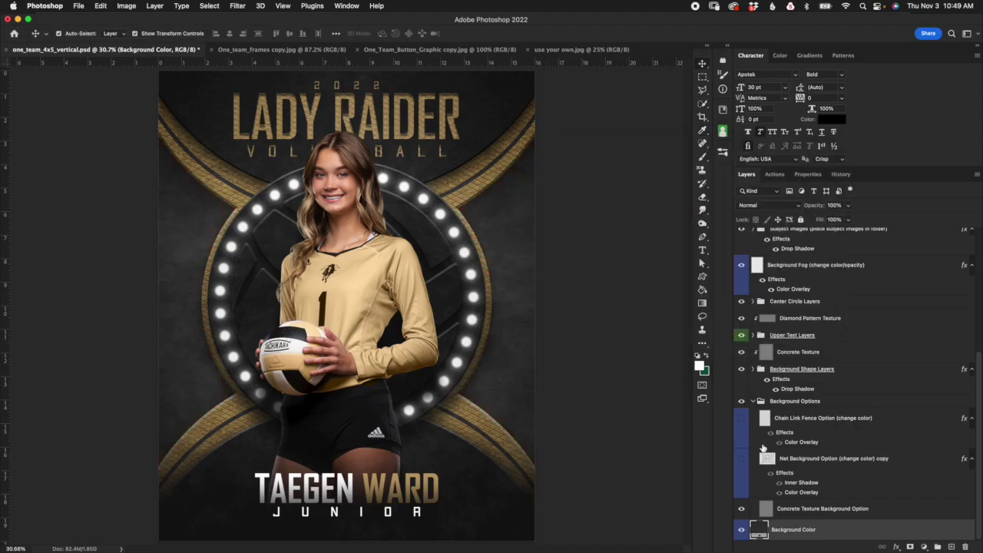
Try the dark gray #1f1f1f as the Background Color fill, and cancel the color change
click(765, 508)
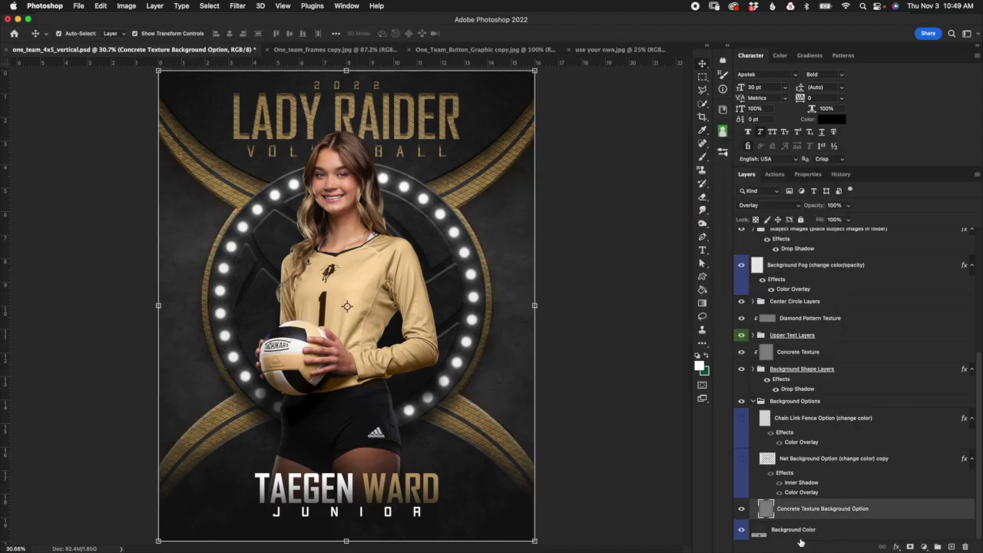
click(769, 535)
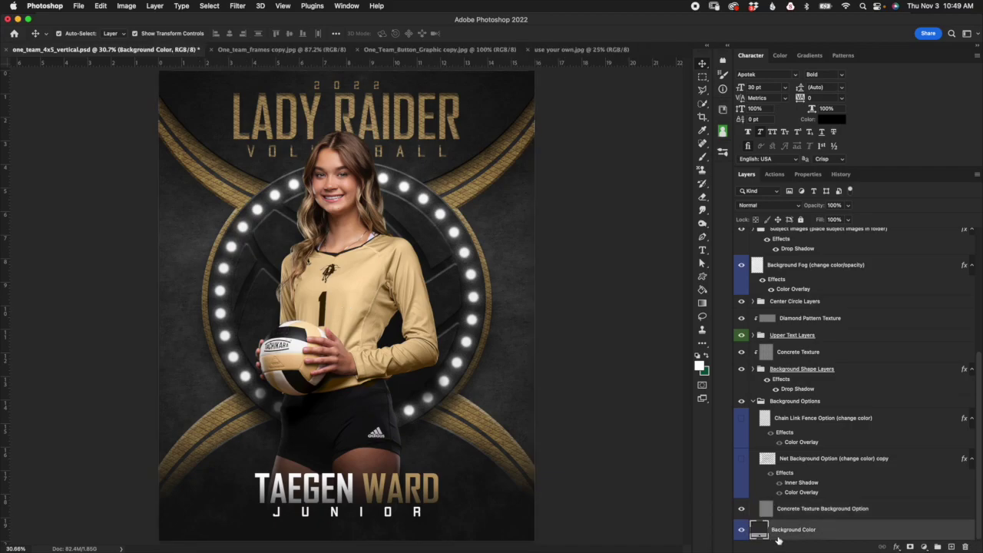
double_click(764, 535)
click(566, 289)
drag(565, 289, 559, 287)
click(793, 188)
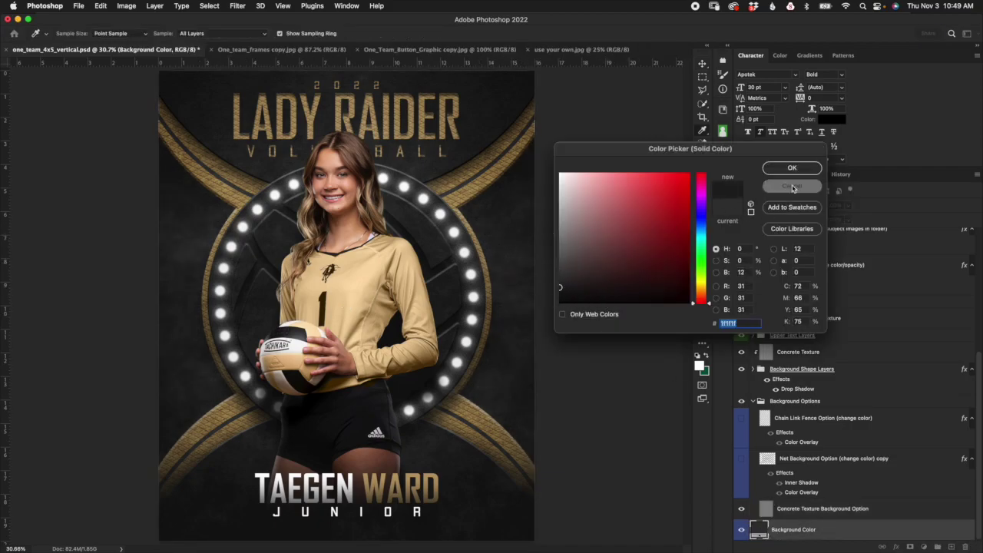
Hide the Concrete Texture Background Option layer, show the Net Background Option layer, and collapse the Background Options group
click(741, 508)
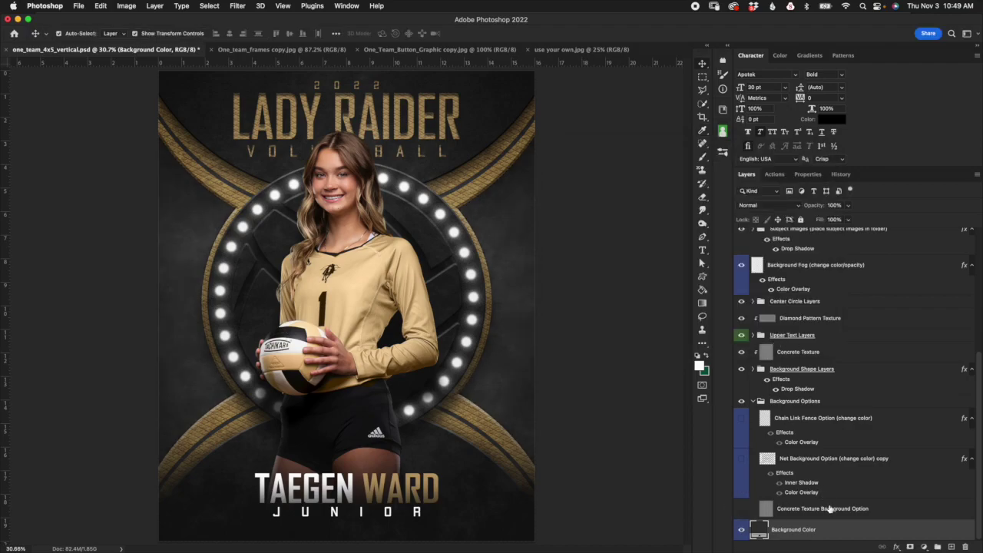
click(742, 459)
click(782, 404)
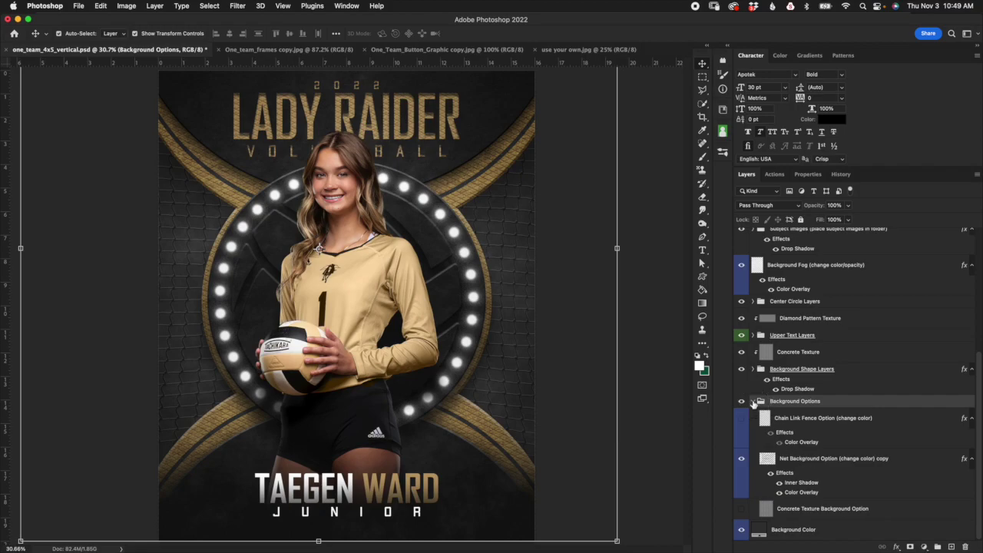
click(754, 401)
Select the Background Shape Layers group and compare the poster with the group hidden and shown
click(798, 480)
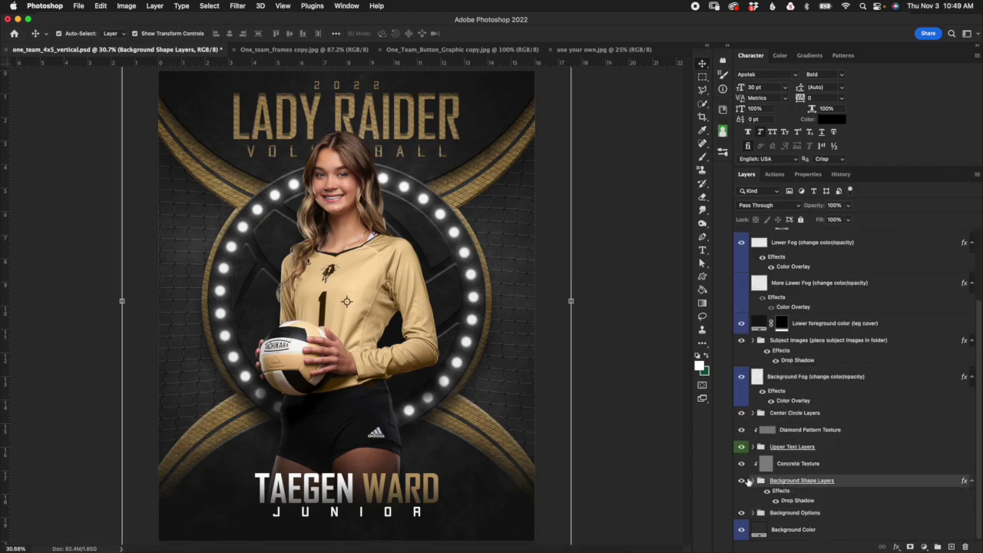
click(742, 481)
click(742, 482)
click(741, 482)
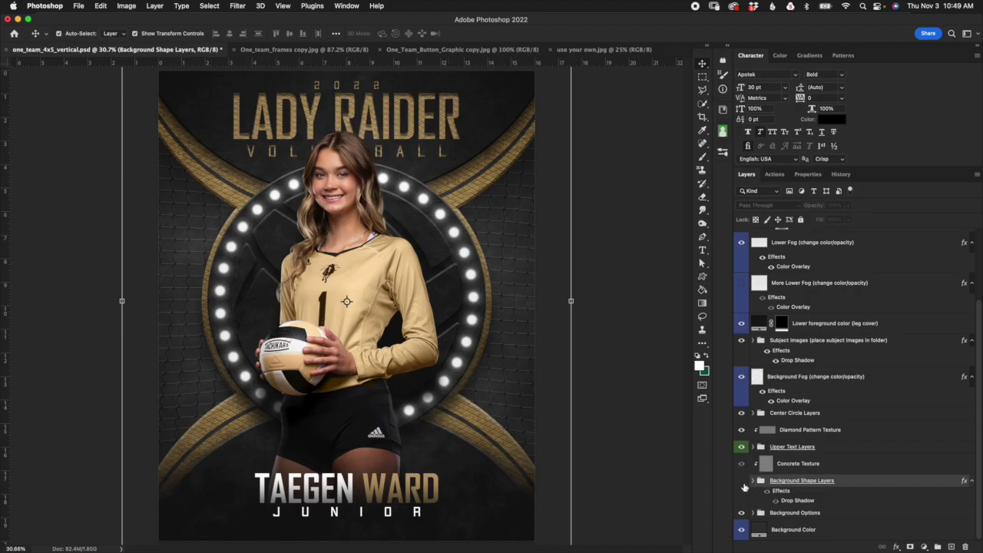
click(741, 482)
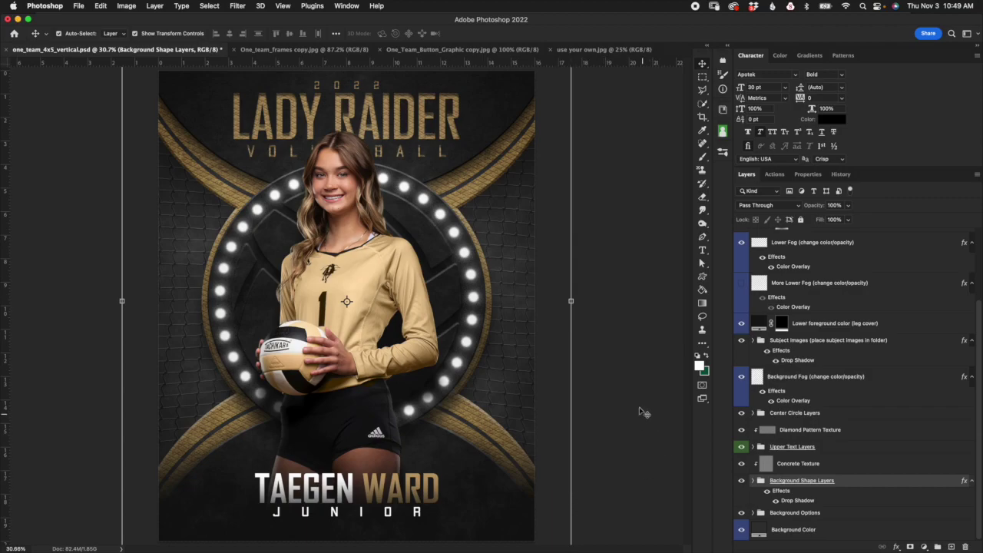
Select the Concrete Texture layer above the background shapes and compare the poster with the texture hidden and shown
click(873, 468)
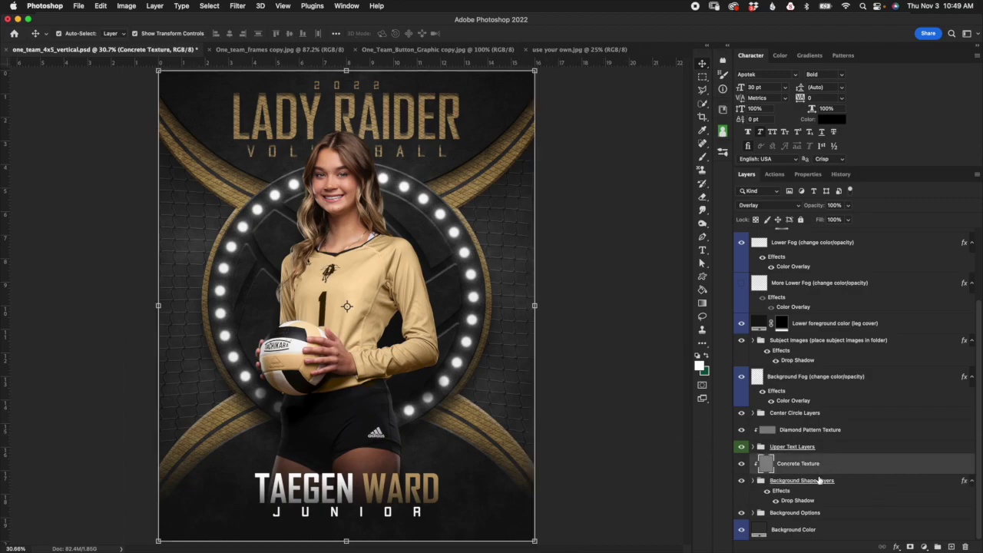
click(742, 463)
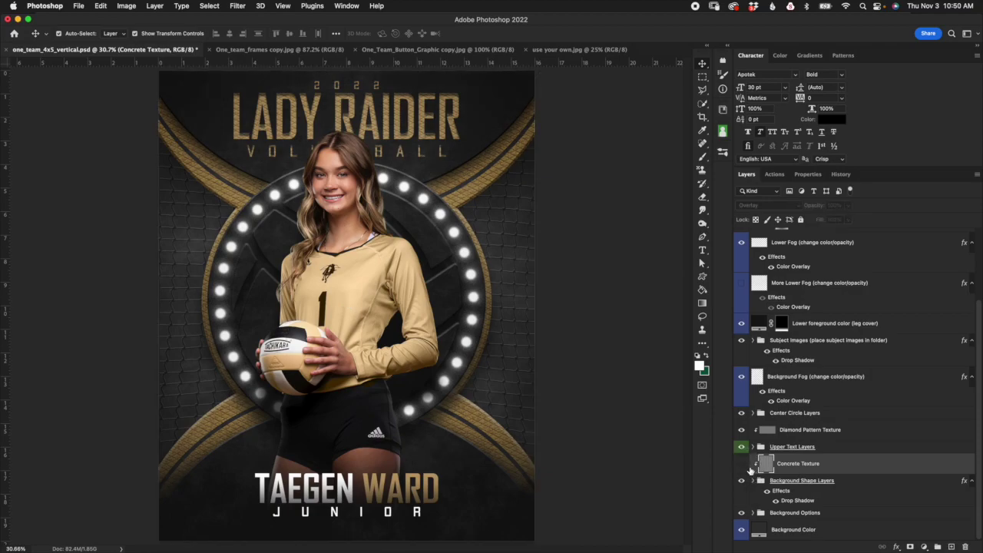
click(742, 465)
click(741, 466)
click(743, 466)
click(742, 464)
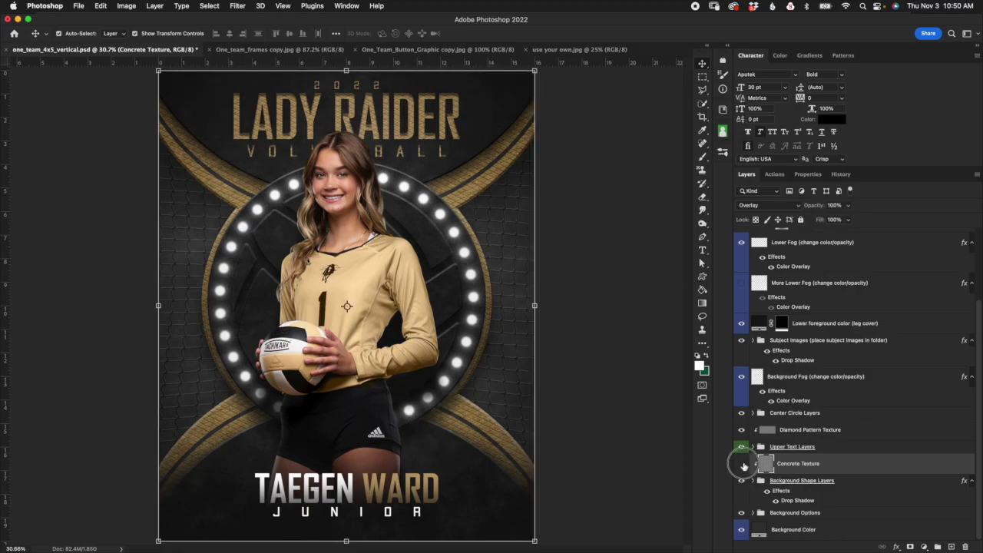
click(742, 463)
Review the Drop Shadow settings of the Background Shape Layers group, and cancel without changing them
click(756, 481)
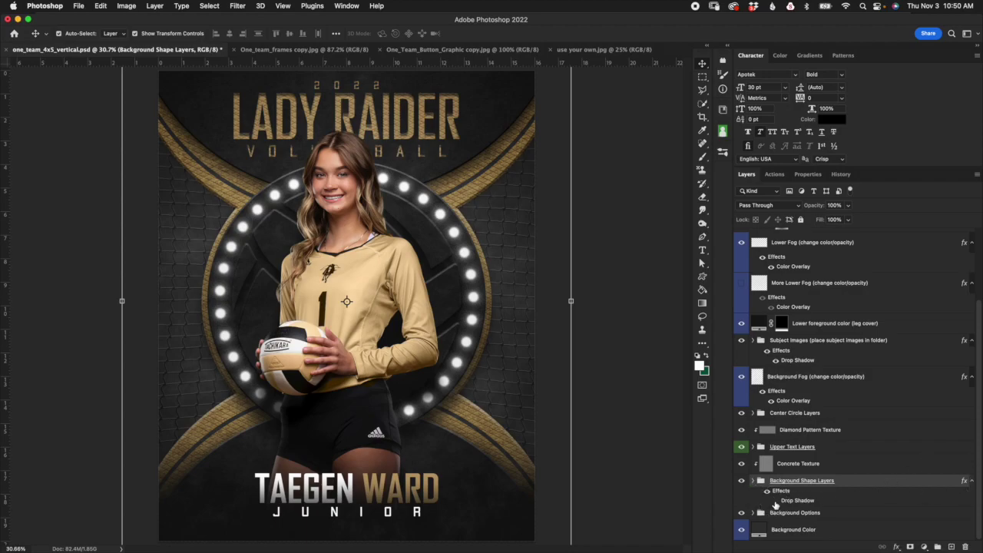
click(776, 502)
double_click(795, 501)
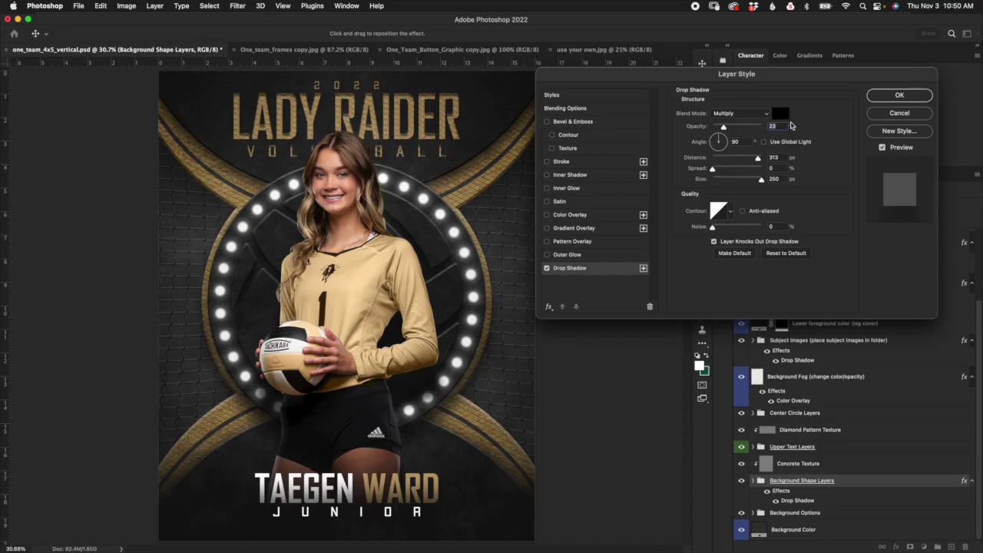
click(912, 115)
Expand the outer Background Shape Layers group and select its nested Shape Layers (change color) group
click(752, 480)
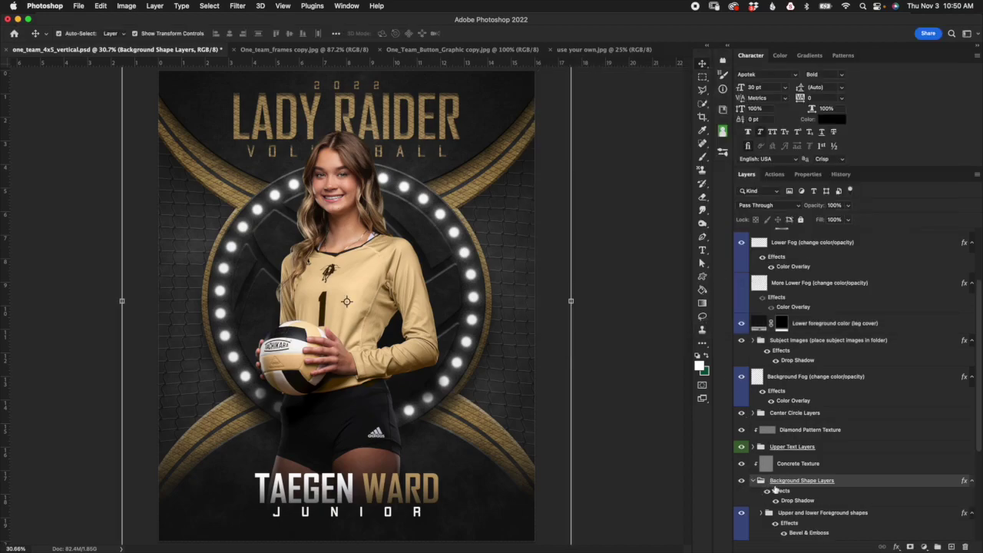
drag(980, 397, 975, 521)
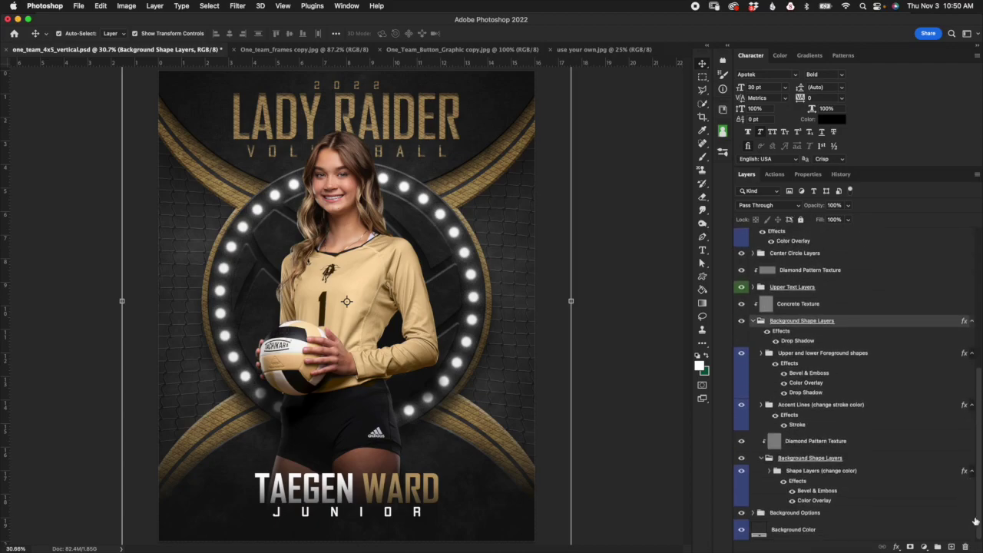
click(825, 471)
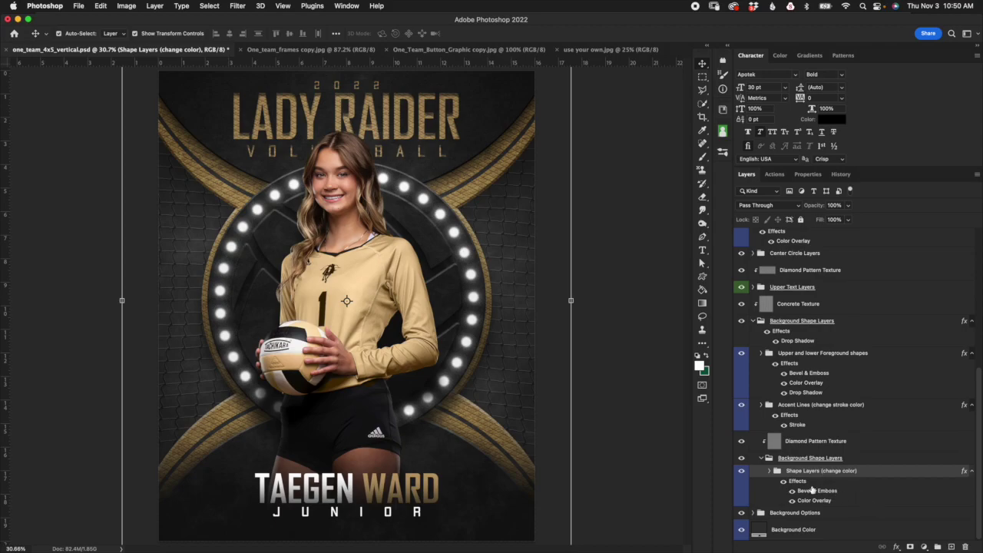
Compare the poster with the Shape Layers (change color) group hidden and shown
click(741, 471)
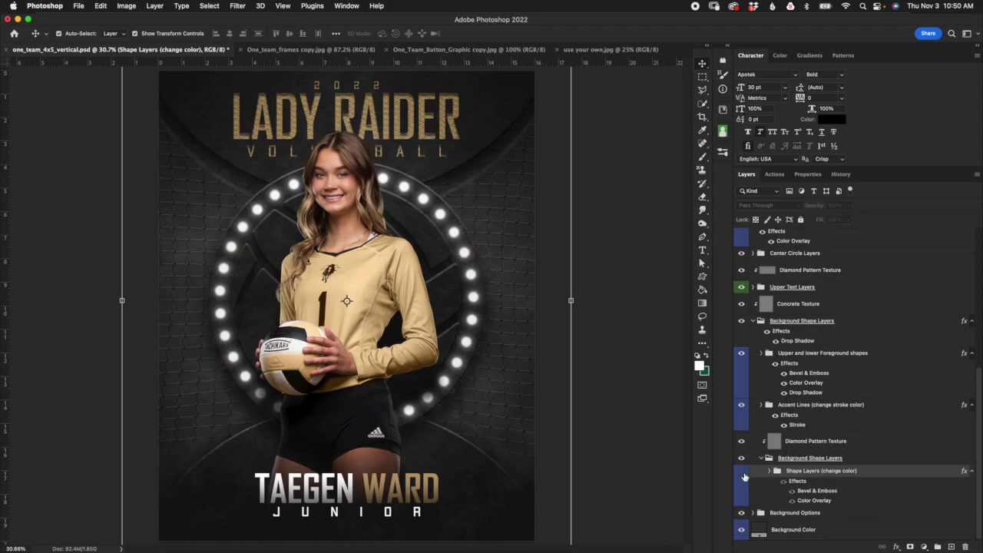
click(743, 473)
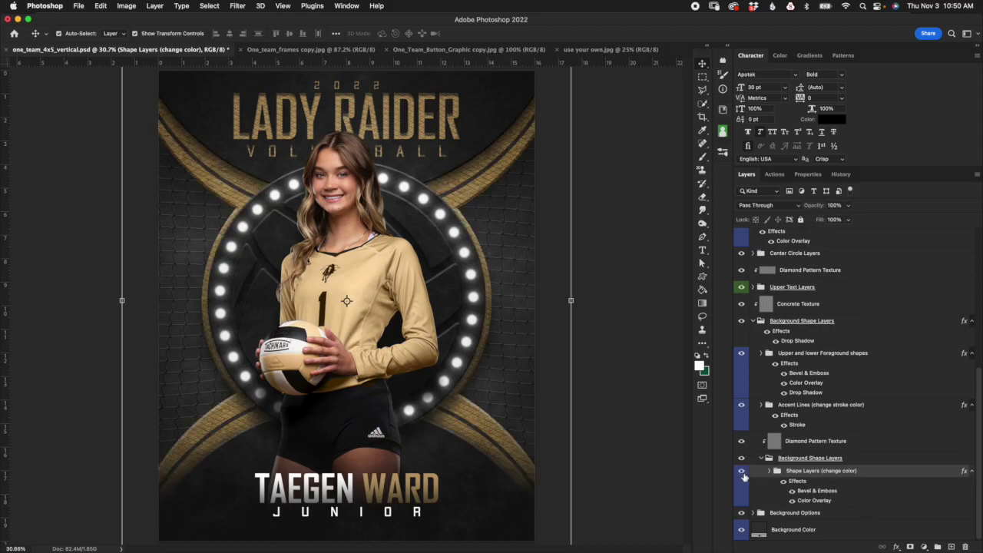
click(742, 473)
click(742, 473)
Try brown 8d5c10, dark grey 272727, white and light grey as the Shape Layers (change color) group's overlay color, and cancel
double_click(816, 502)
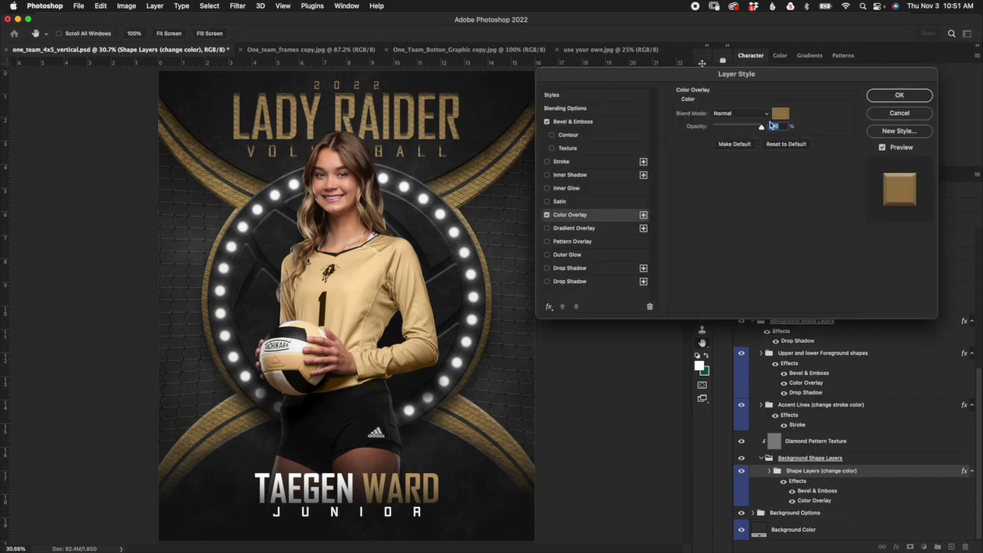
click(779, 115)
mouse_move(576, 212)
mouse_down()
mouse_move(565, 200)
mouse_move(653, 245)
mouse_move(675, 230)
mouse_up()
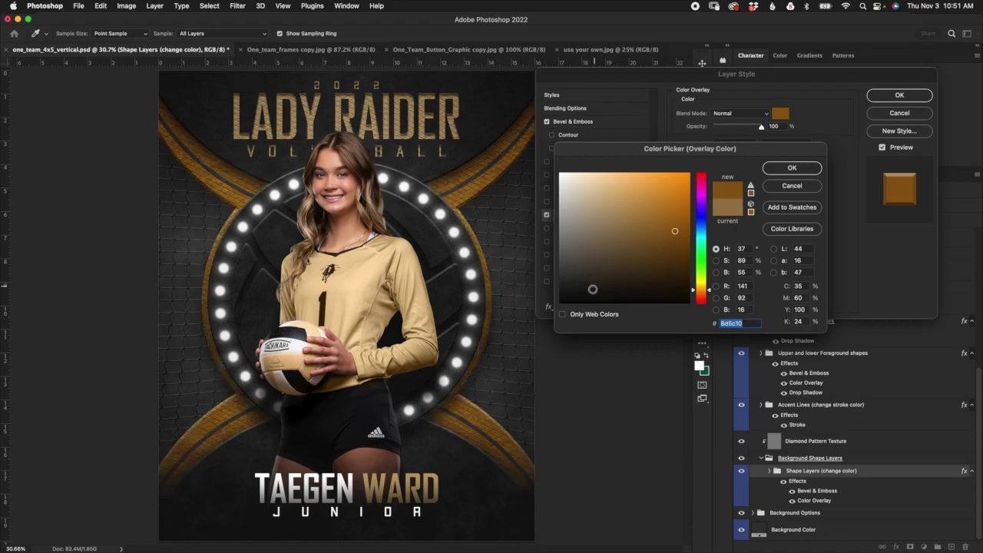
click(560, 283)
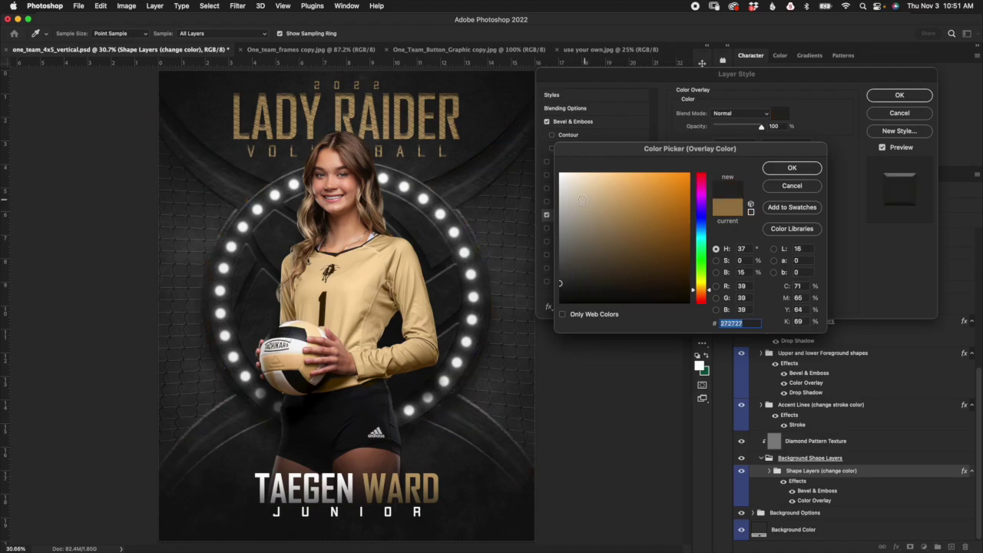
drag(564, 181, 559, 173)
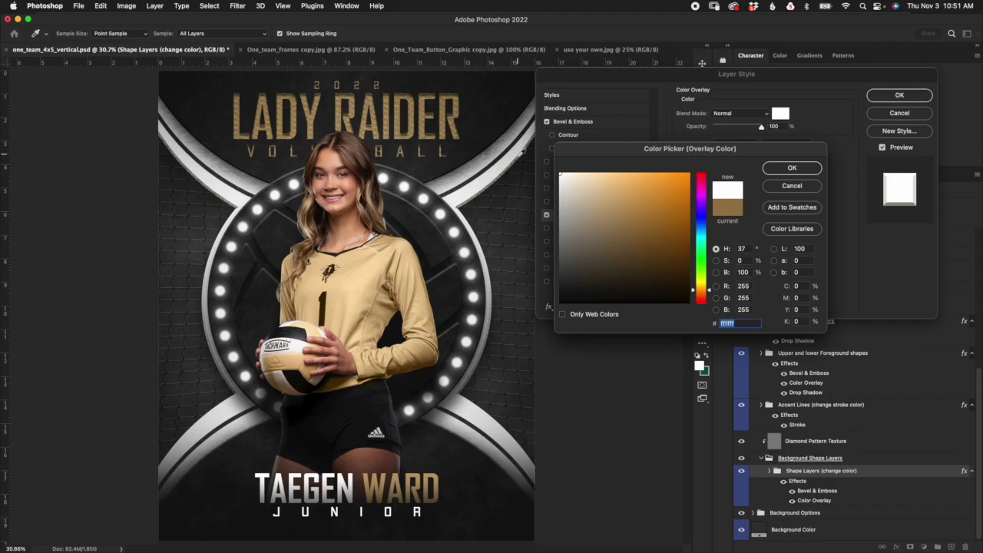
click(563, 188)
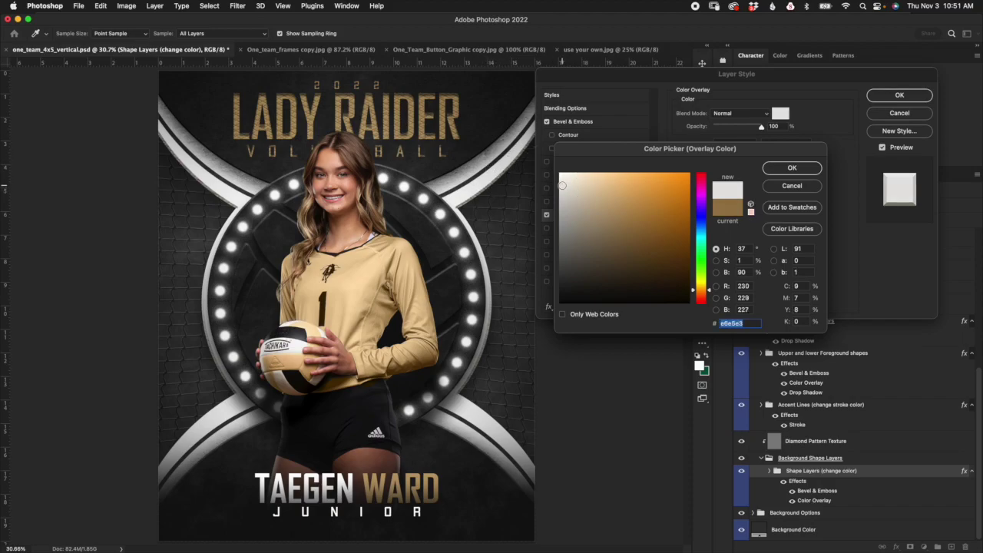
click(562, 194)
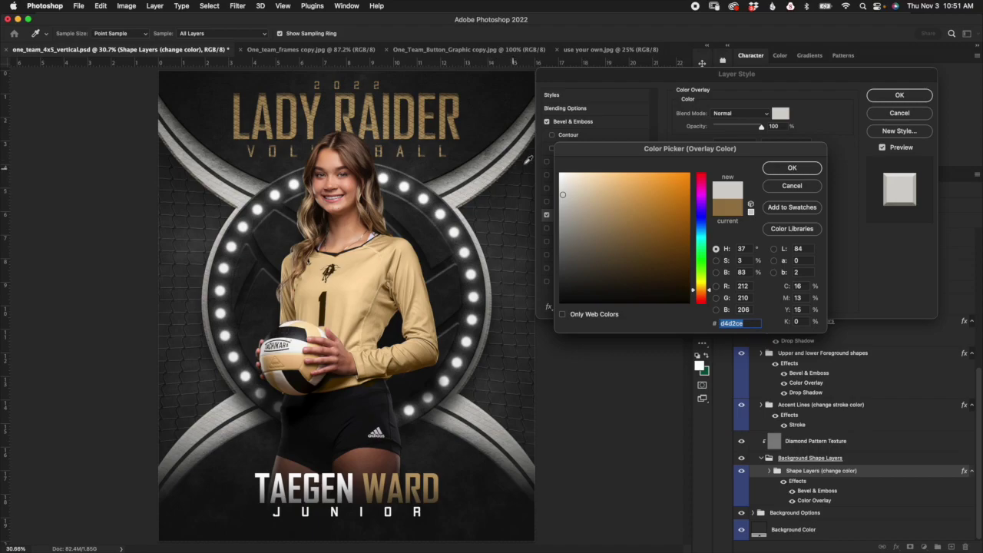
click(560, 192)
click(792, 186)
click(899, 113)
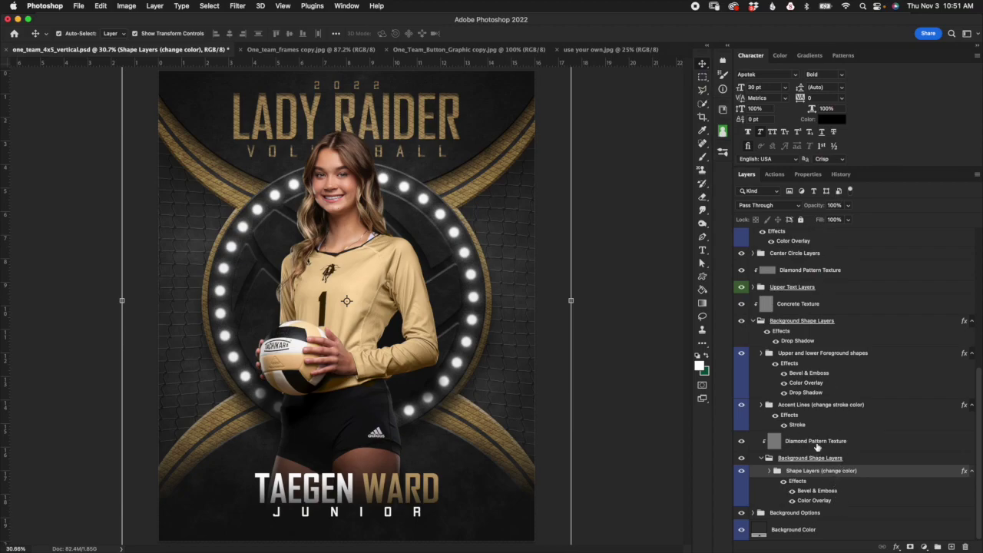
Select the Diamond Pattern Texture layer above the nested Background Shape Layers group and compare the poster with it hidden and shown
click(816, 442)
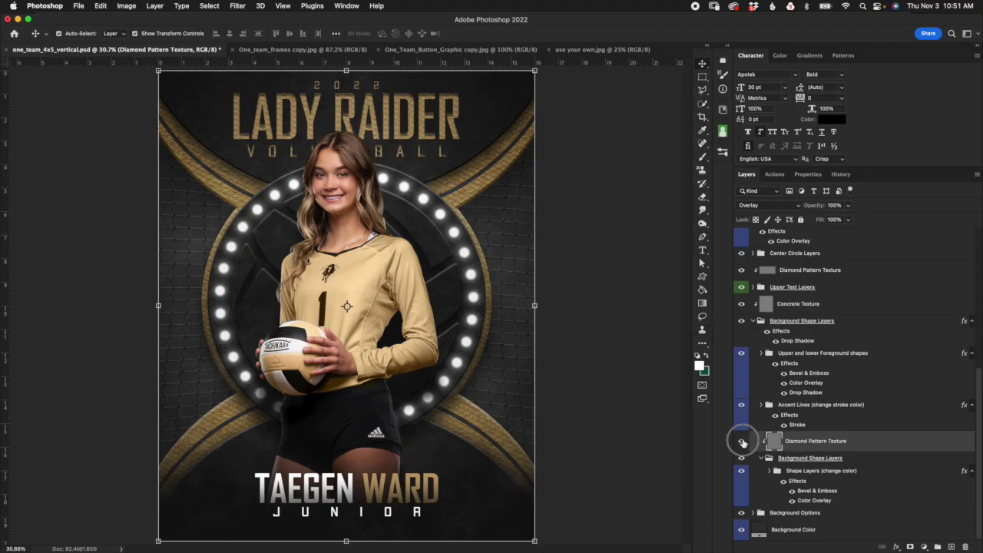
click(742, 441)
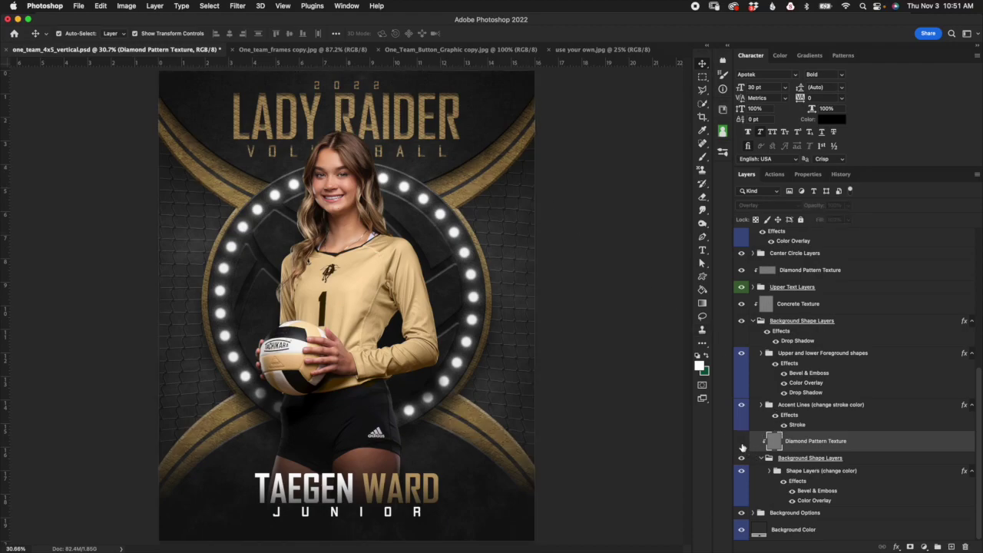
click(741, 442)
Try a 117 px stroke and a thinner stroke on the Accent Lines (change stroke color) group, and discard the size changes
click(815, 406)
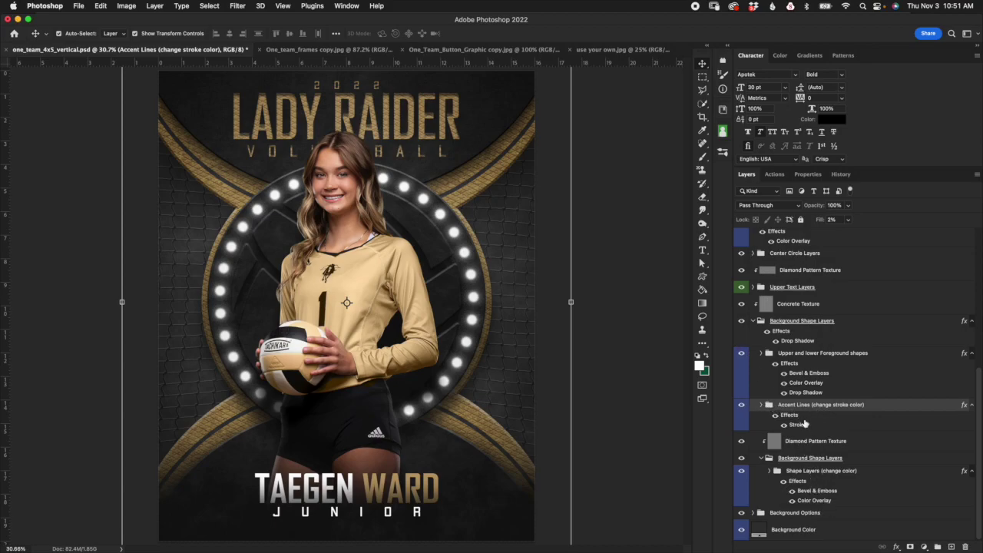
click(815, 472)
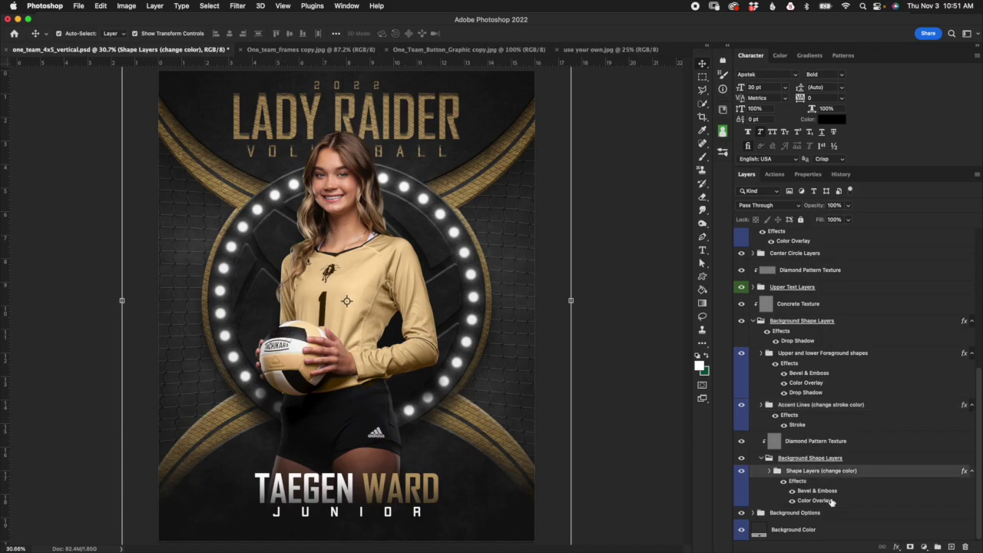
click(826, 405)
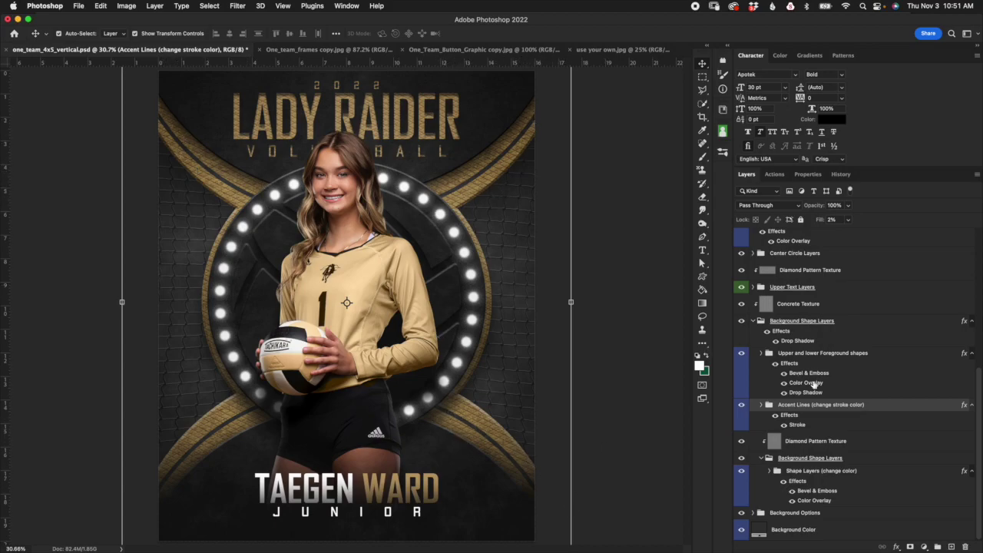
double_click(797, 425)
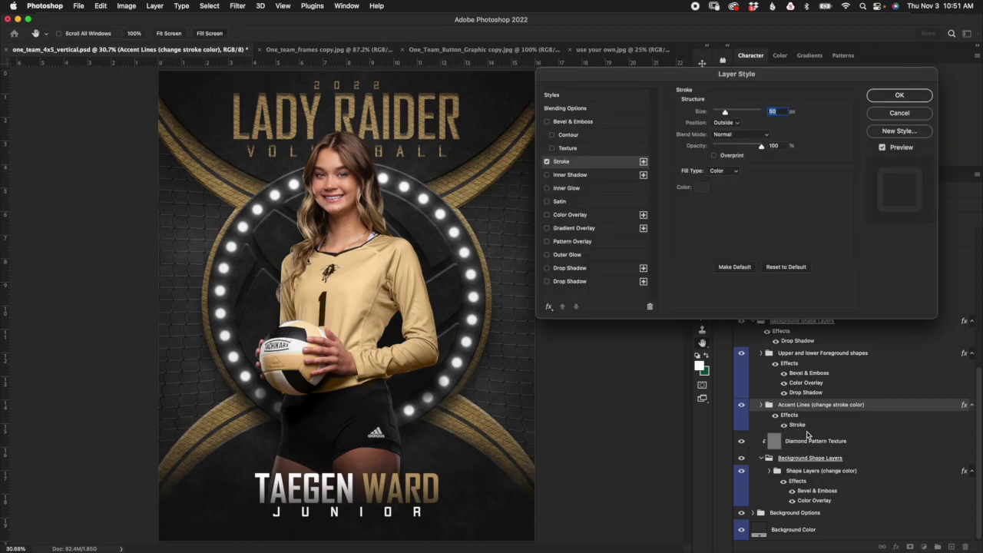
drag(726, 114, 737, 116)
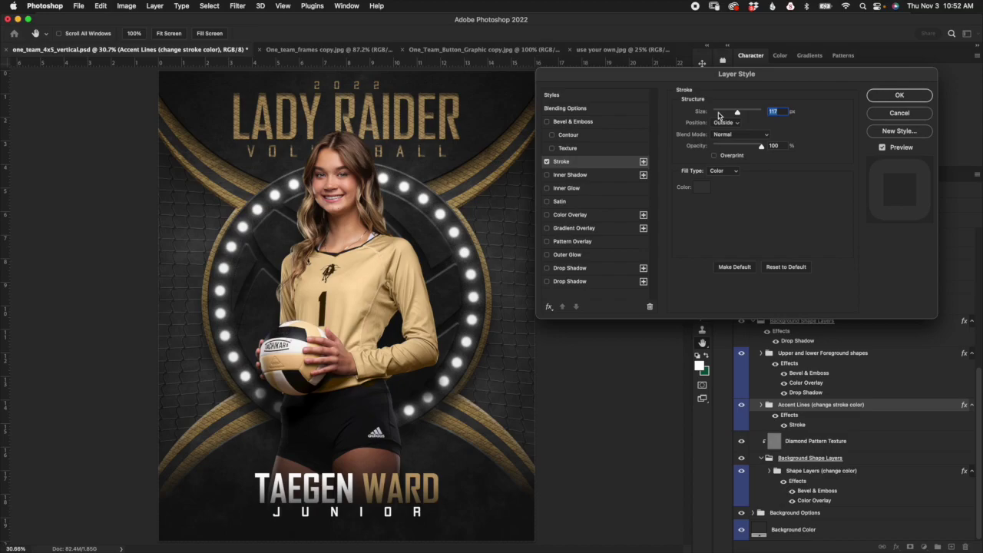
click(719, 115)
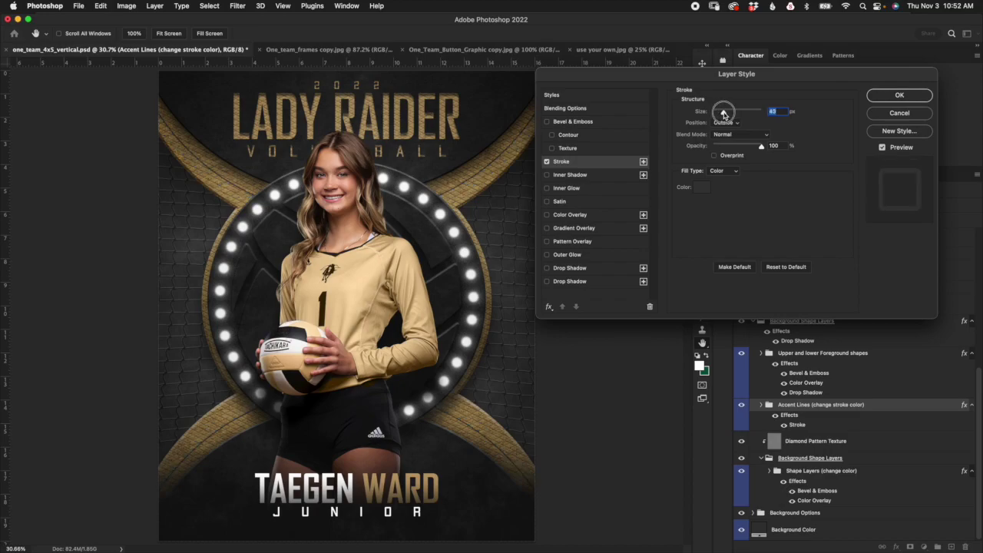
click(899, 95)
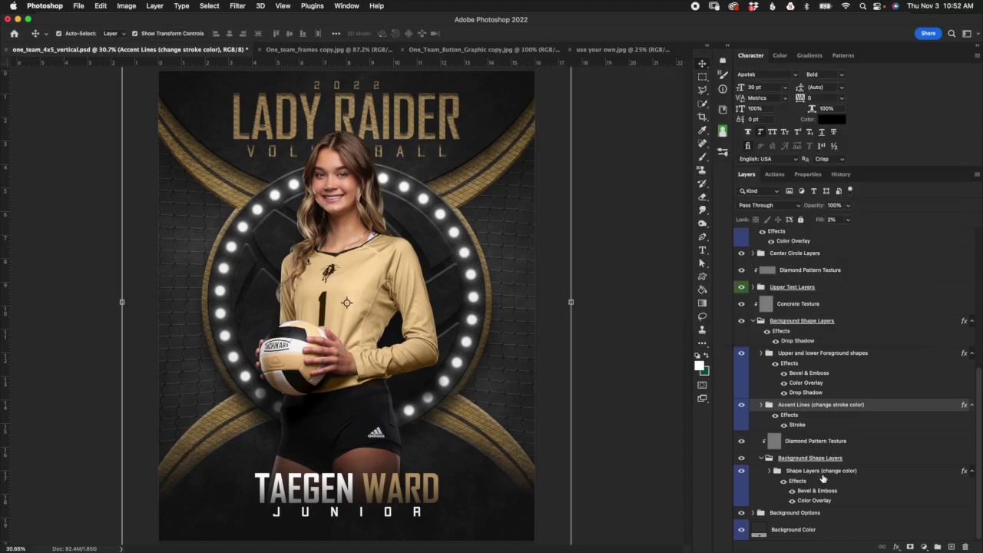
Try reds 900000 and 620000 as the stroke color of the Accent Lines group, and cancel
double_click(797, 424)
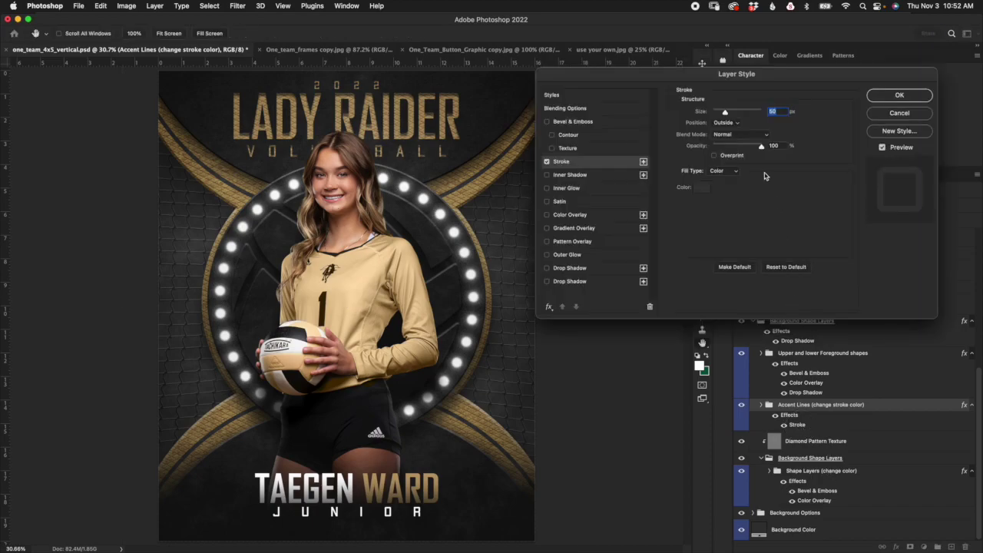
click(702, 192)
click(687, 228)
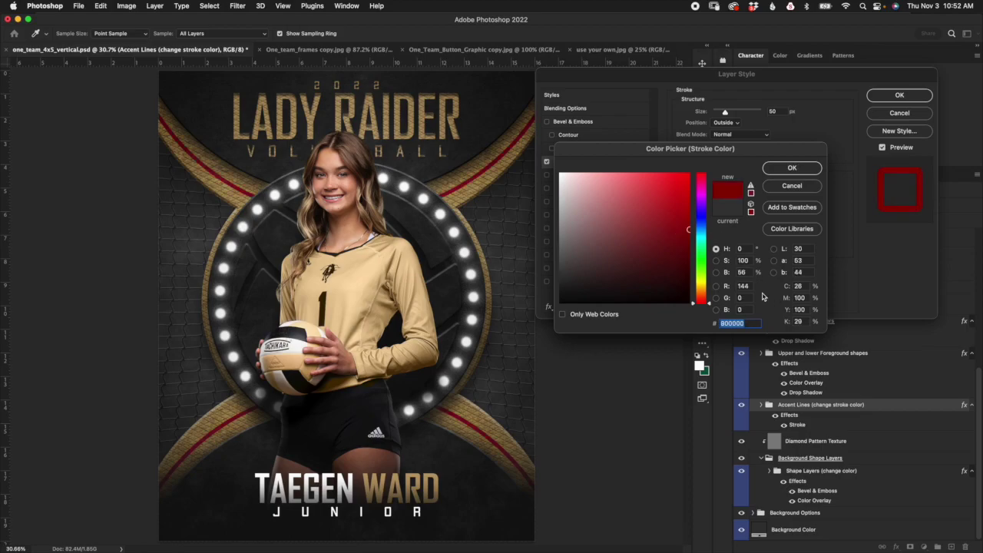
click(688, 261)
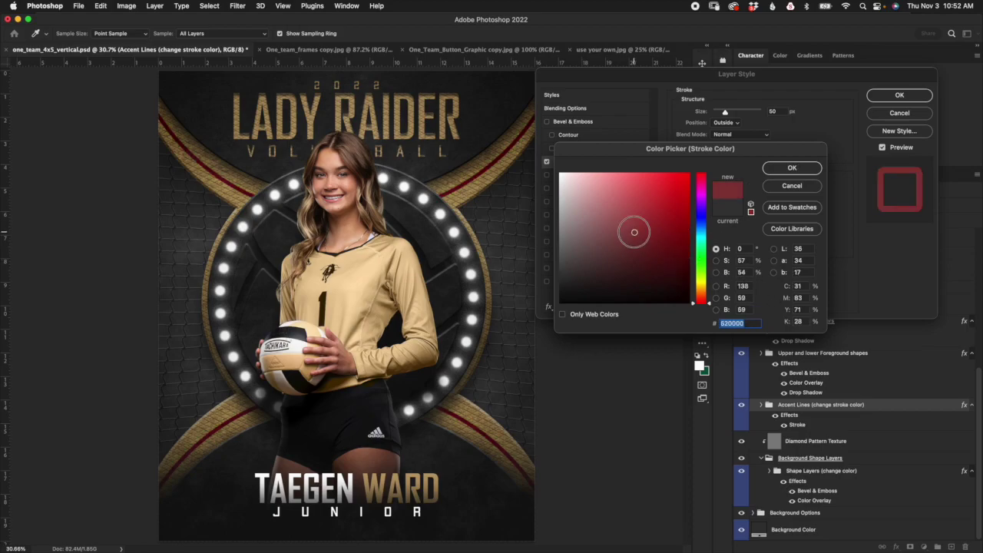
click(798, 186)
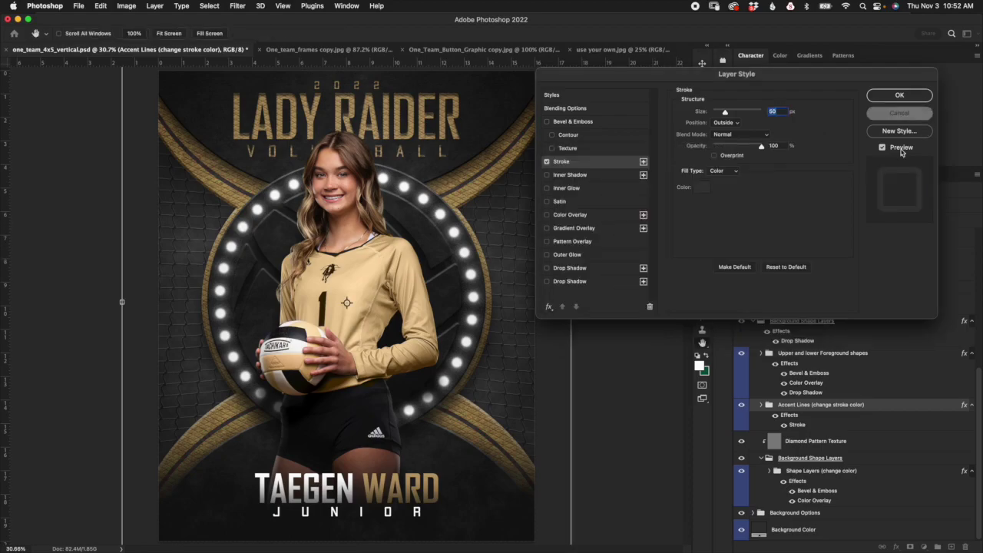
click(899, 95)
Select the Upper and lower Foreground shapes group and compare the poster with it hidden and shown
click(806, 354)
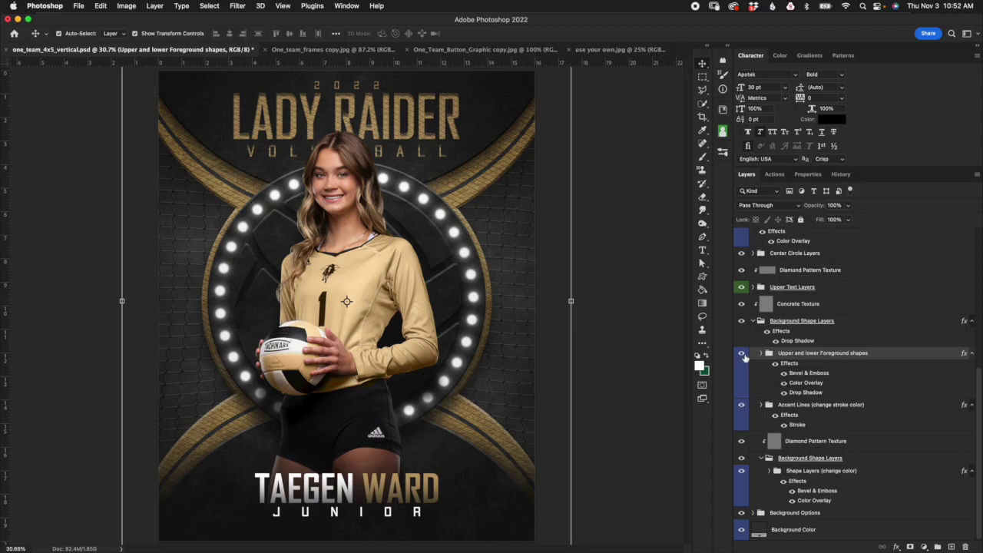
click(742, 354)
click(743, 357)
Try dark reds 410b0b and 2d0000 as the overlay color of the Upper and lower Foreground shapes group, and cancel
double_click(816, 384)
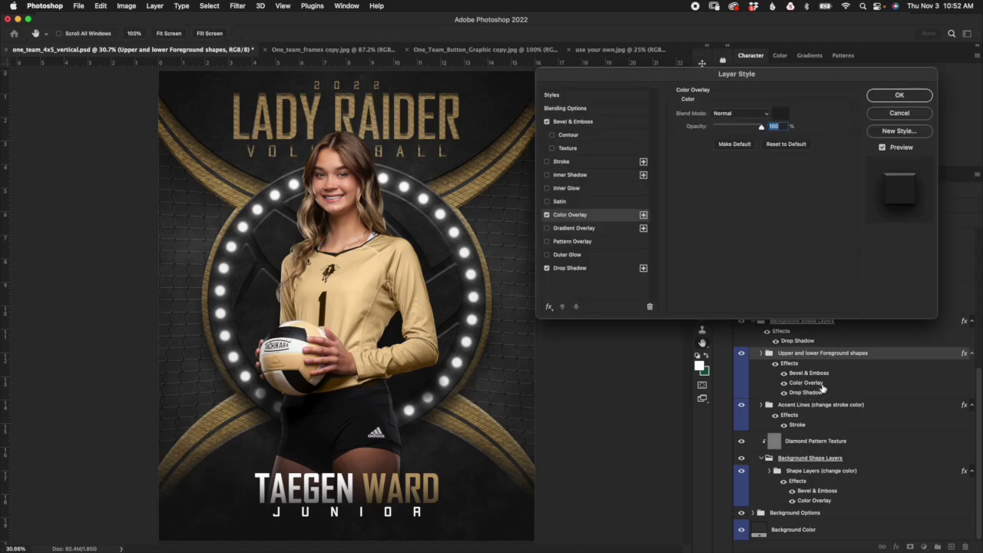
click(782, 121)
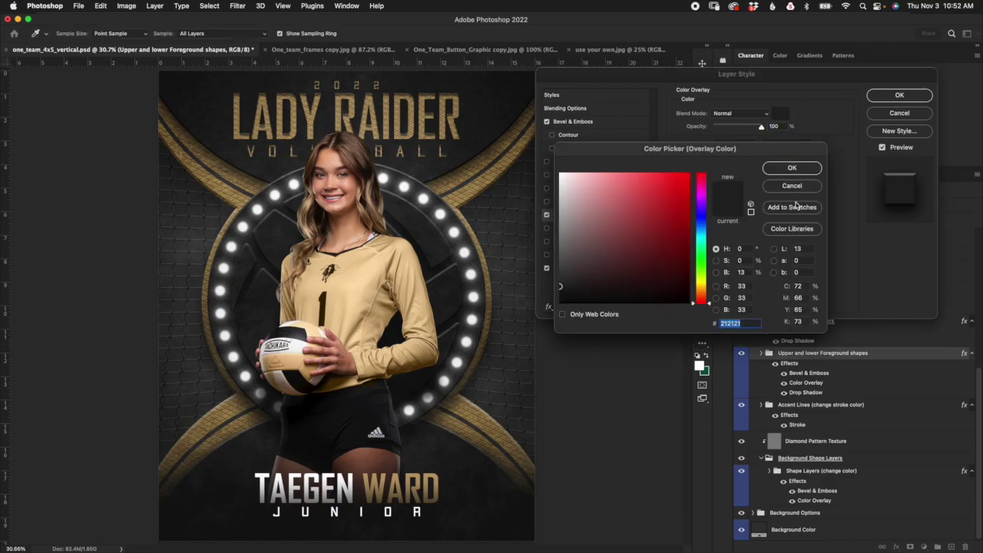
drag(783, 155, 807, 137)
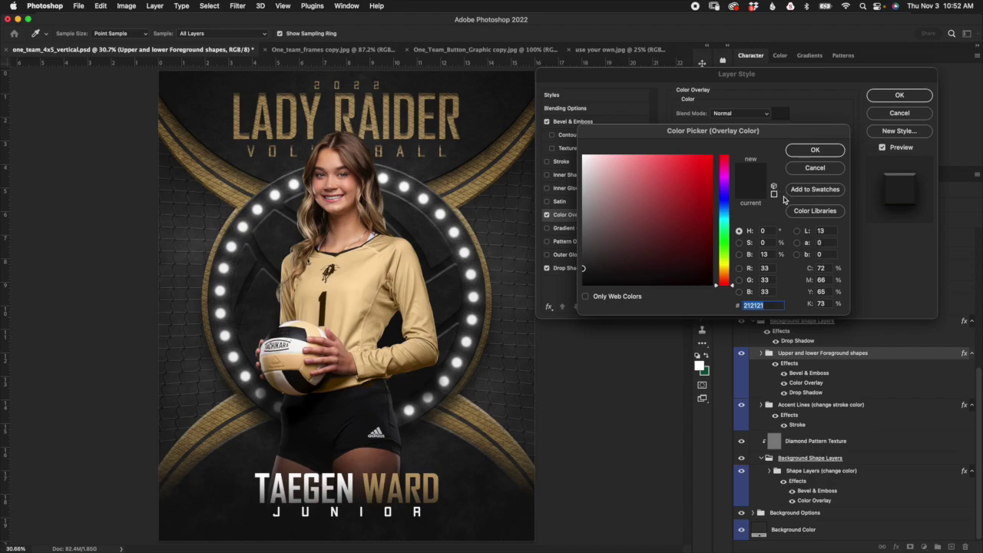
drag(802, 132, 817, 119)
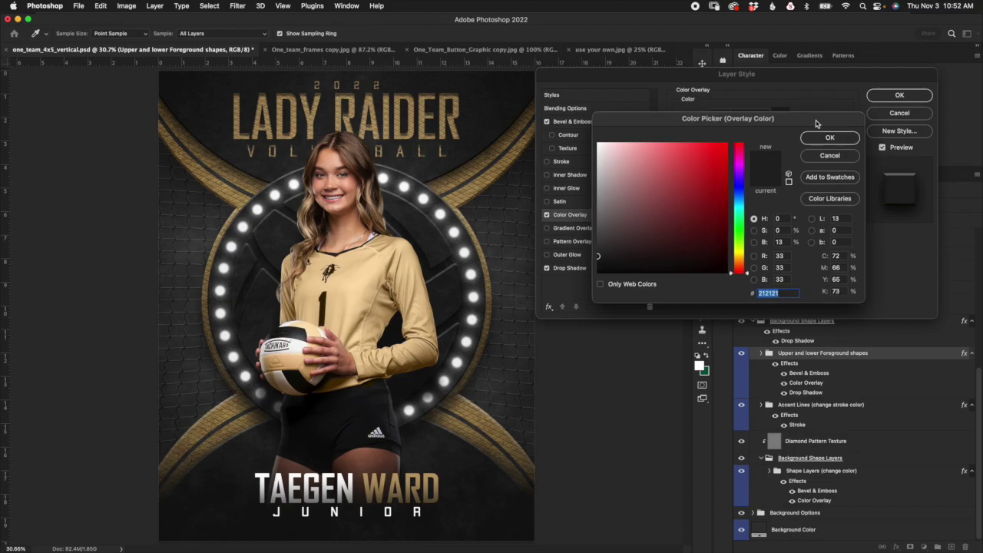
click(707, 241)
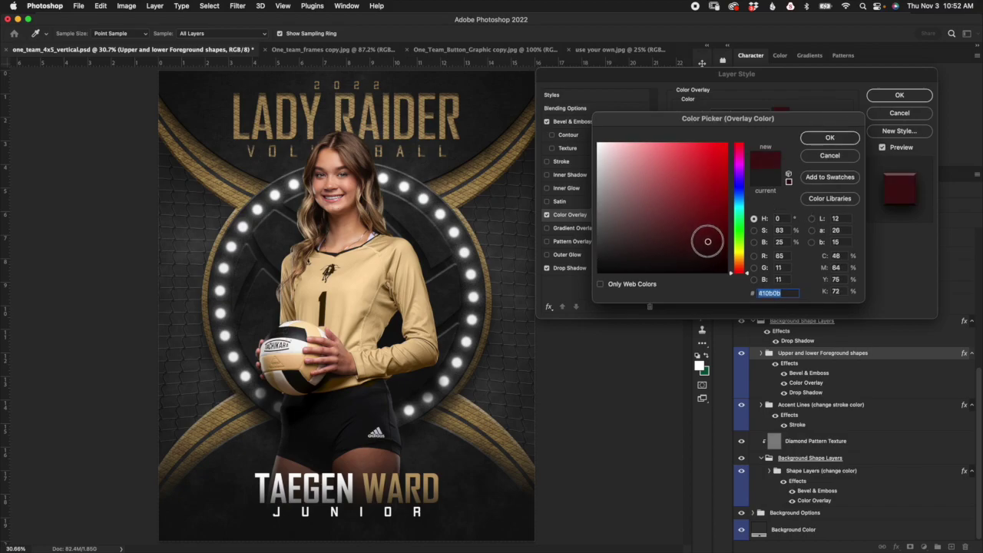
click(726, 251)
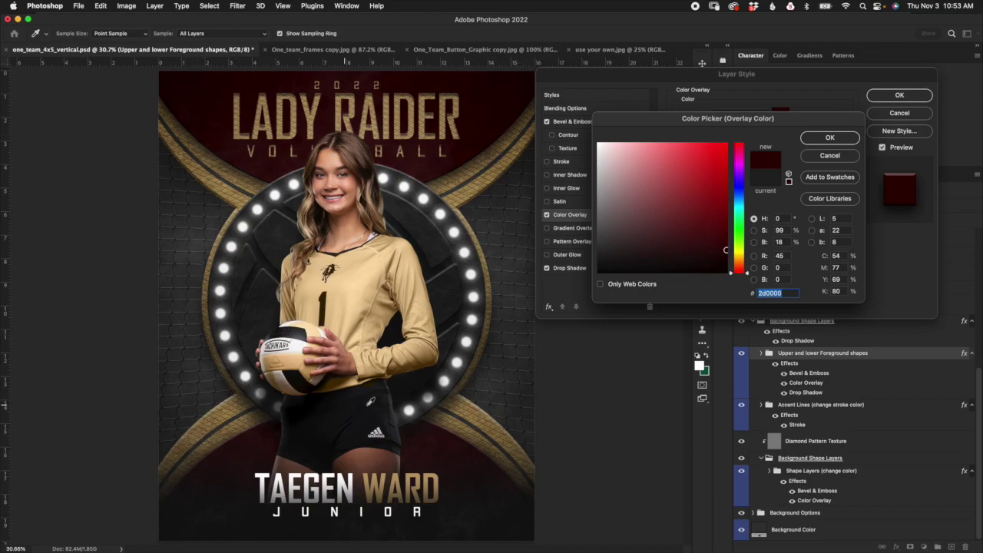
click(849, 158)
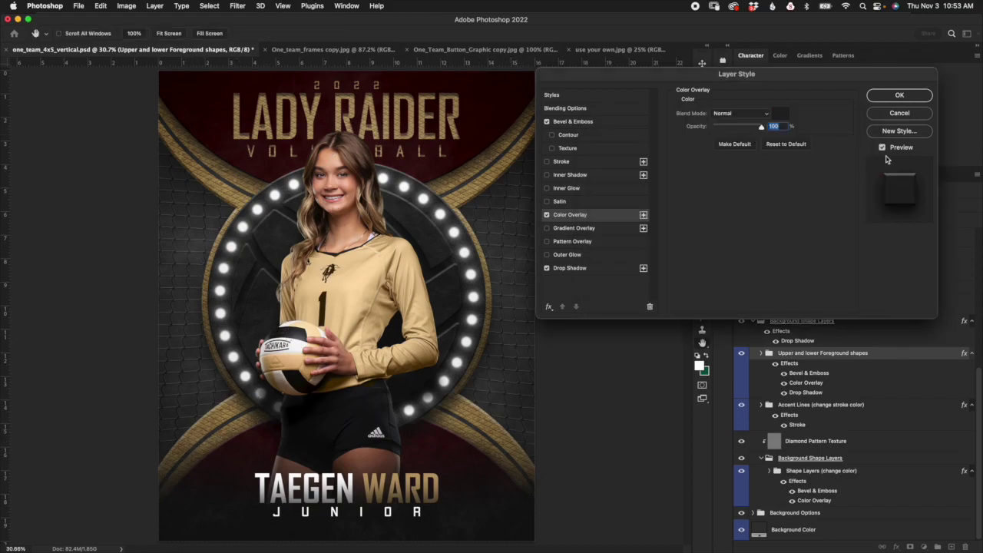
click(913, 115)
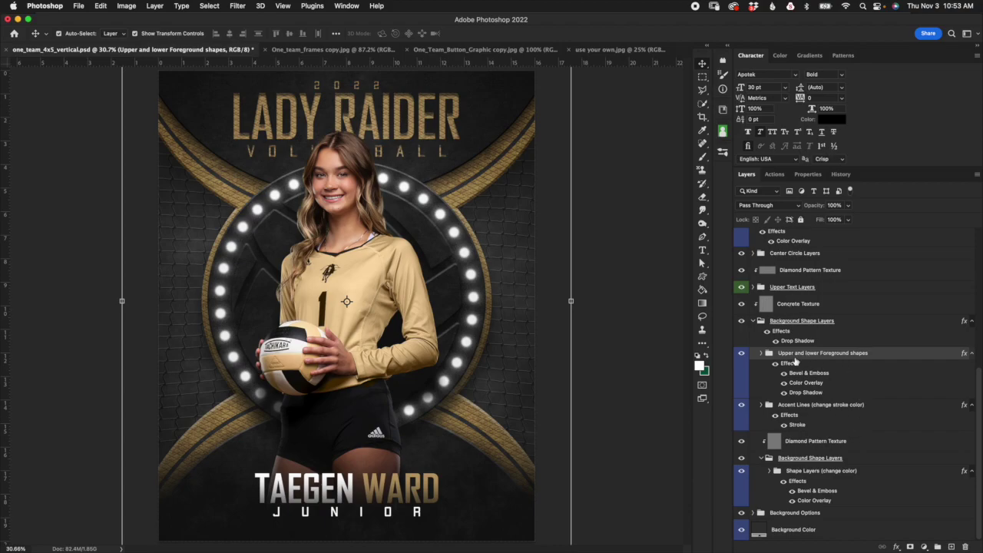
Collapse the outer Background Shape Layers group and select the Concrete Texture layer above it
click(849, 325)
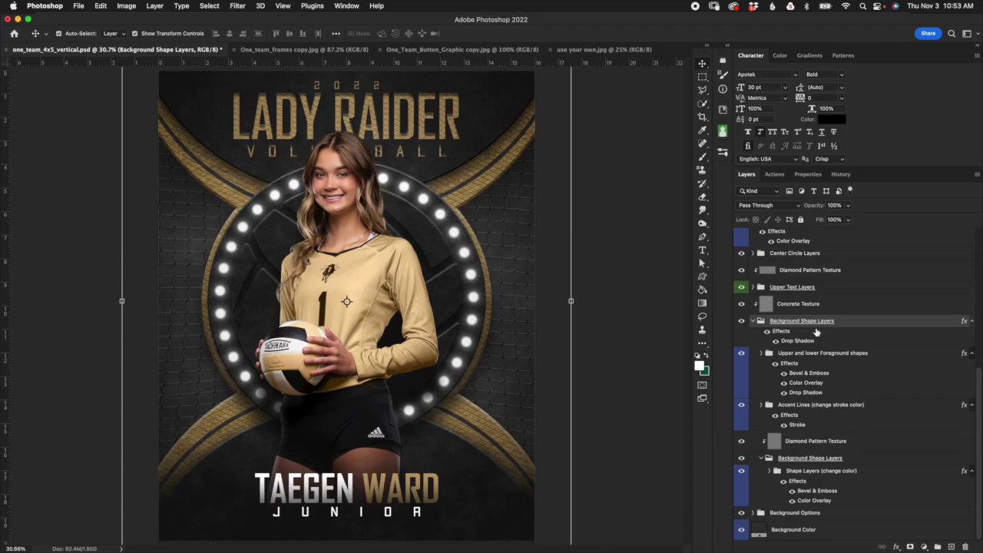
click(753, 321)
click(810, 463)
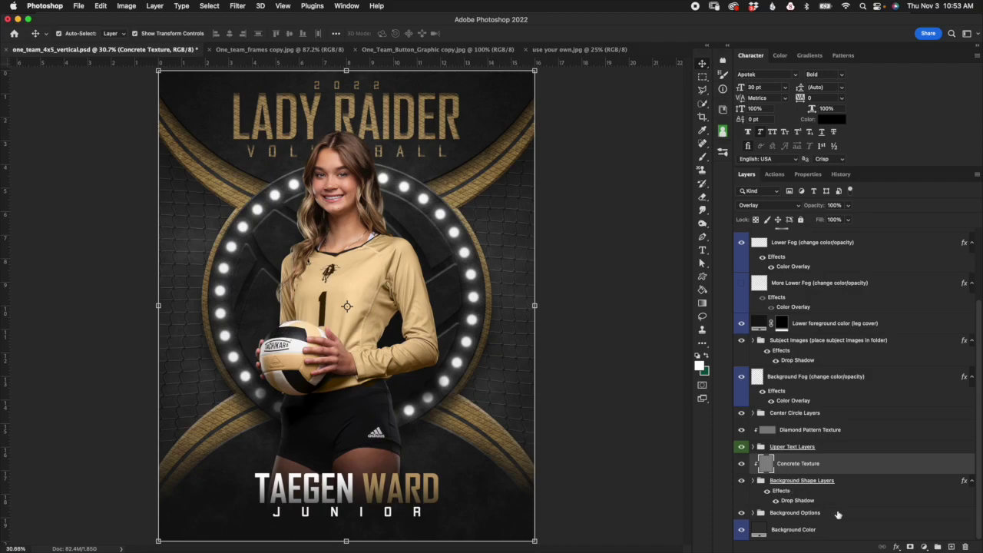
Expand the Upper Text Layers group and select its Year layer, followed by its Team Name layer
click(823, 449)
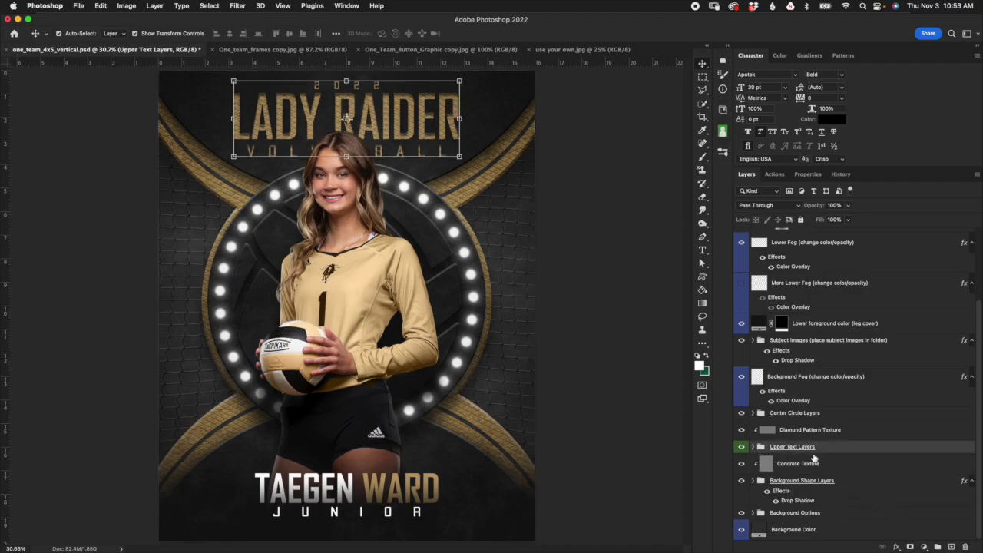
click(752, 447)
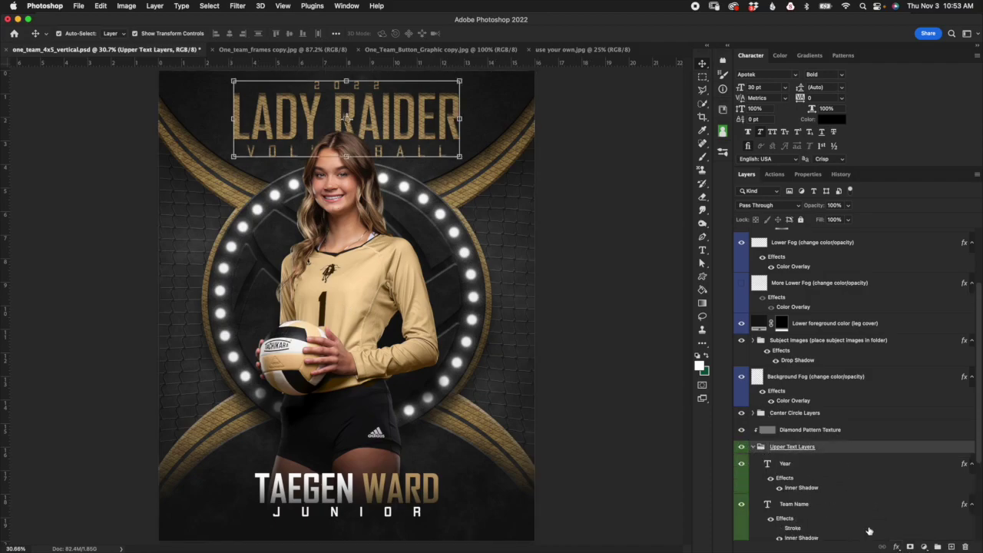
scroll(918, 435, down, 5)
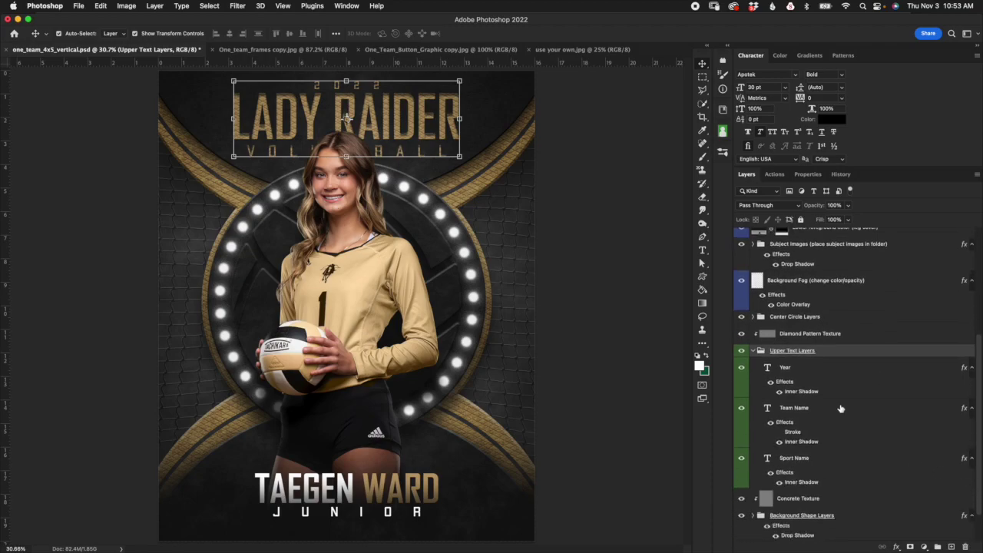
click(829, 368)
click(819, 410)
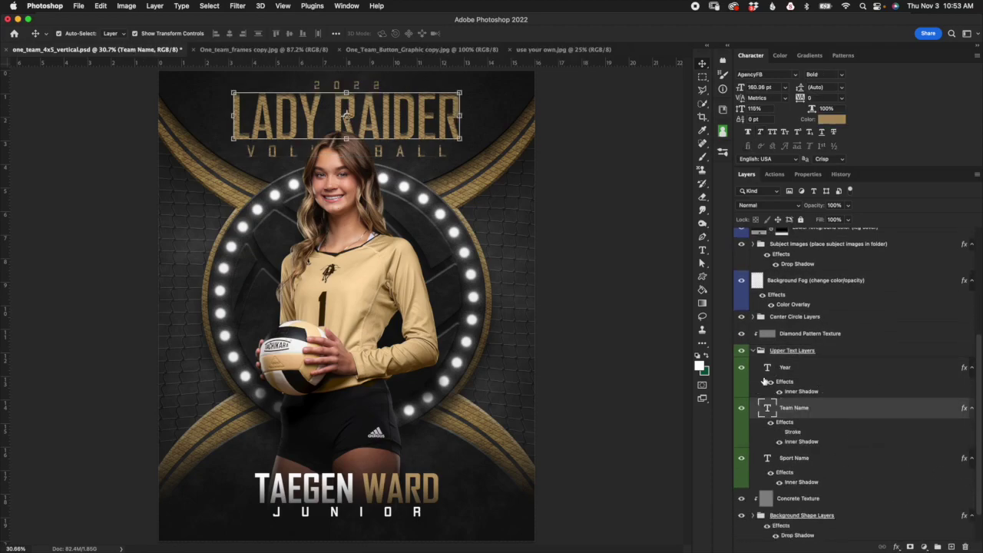
Select the Sport Name layer, followed by the Year layer, and try a green text color with hue 141 on Year, and cancel
click(818, 459)
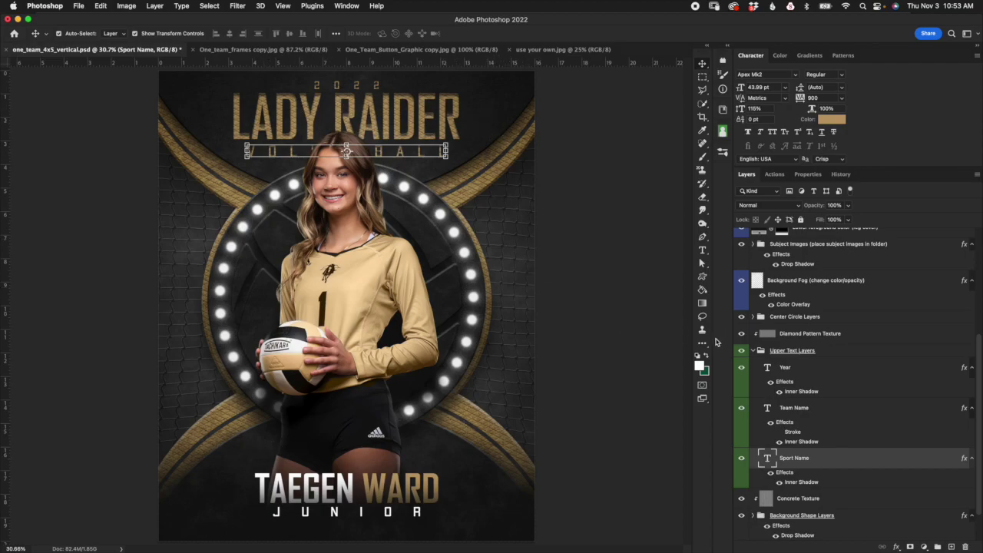
click(828, 374)
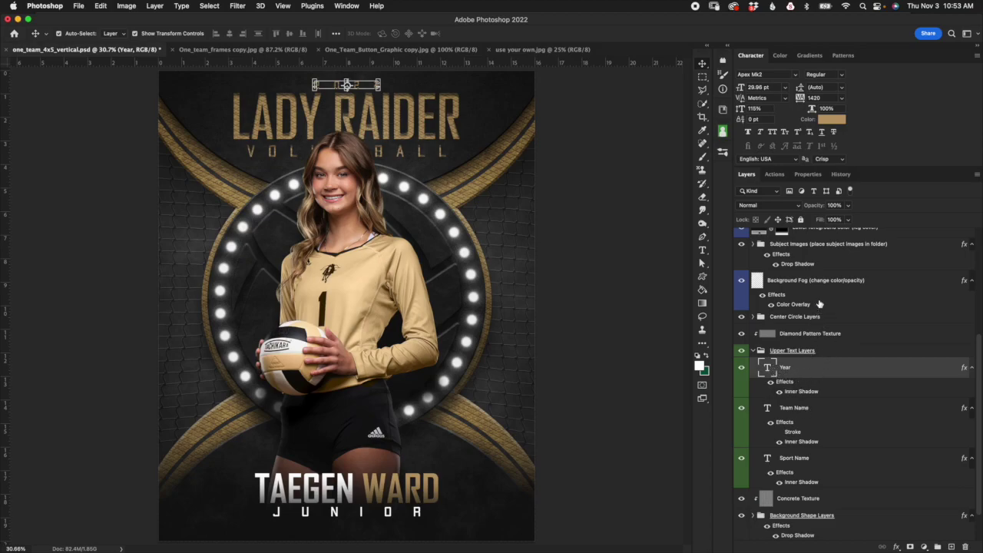
click(837, 123)
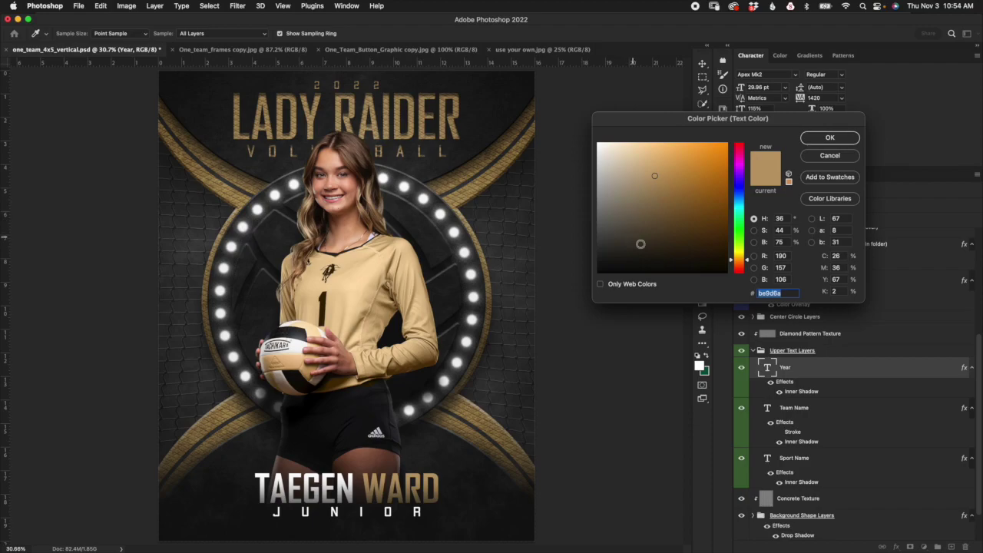
drag(739, 261, 738, 221)
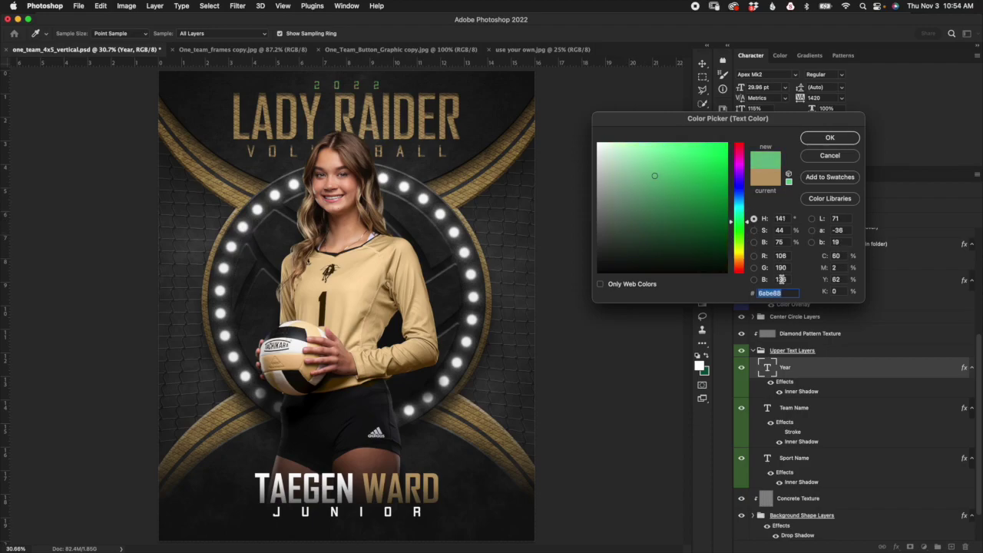
click(838, 158)
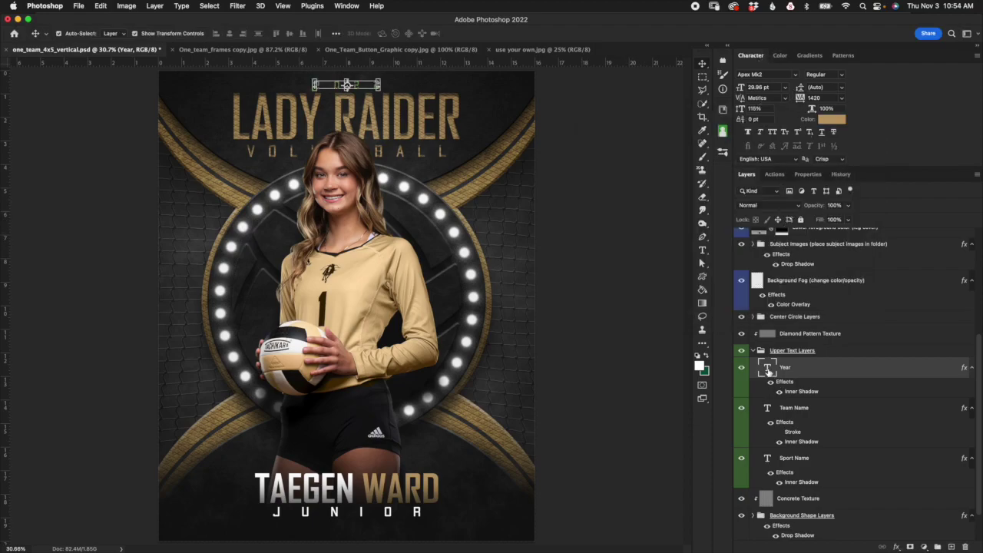
Open the Year text for editing, try green 92be6a as its text color, and cancel
double_click(767, 369)
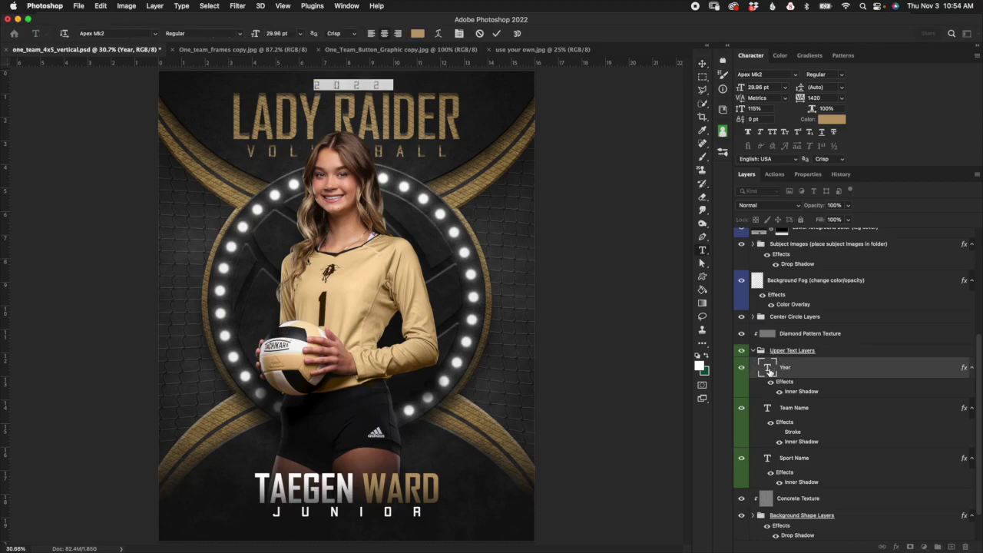
click(418, 34)
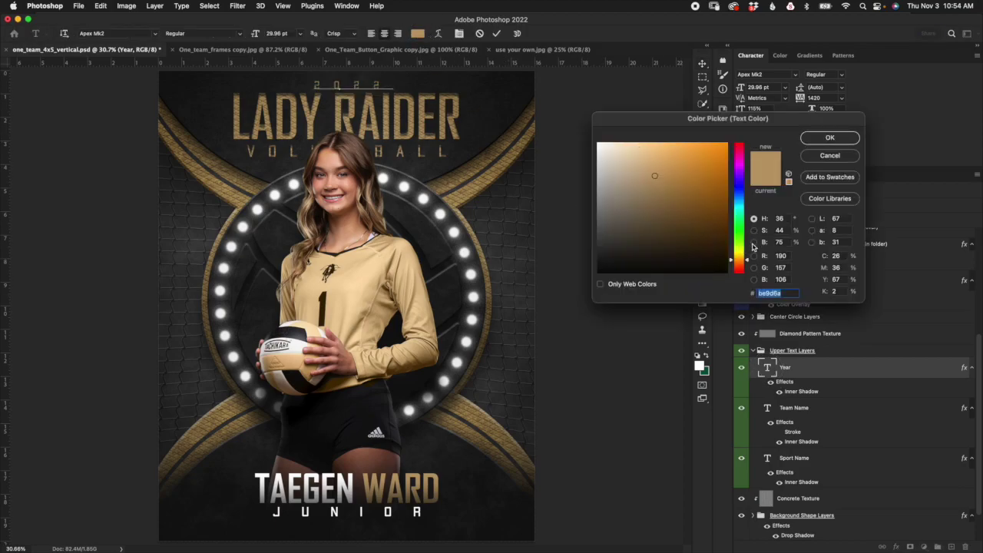
drag(749, 264, 750, 244)
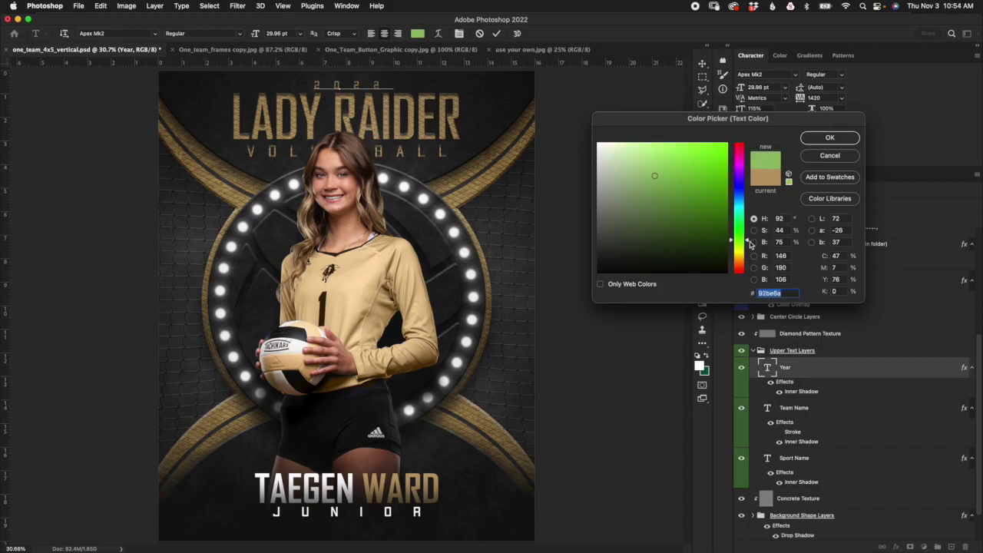
click(829, 156)
key(v)
Turn on the Team Name layer's Stroke effect and accept white ffffff as its stroke color
click(826, 413)
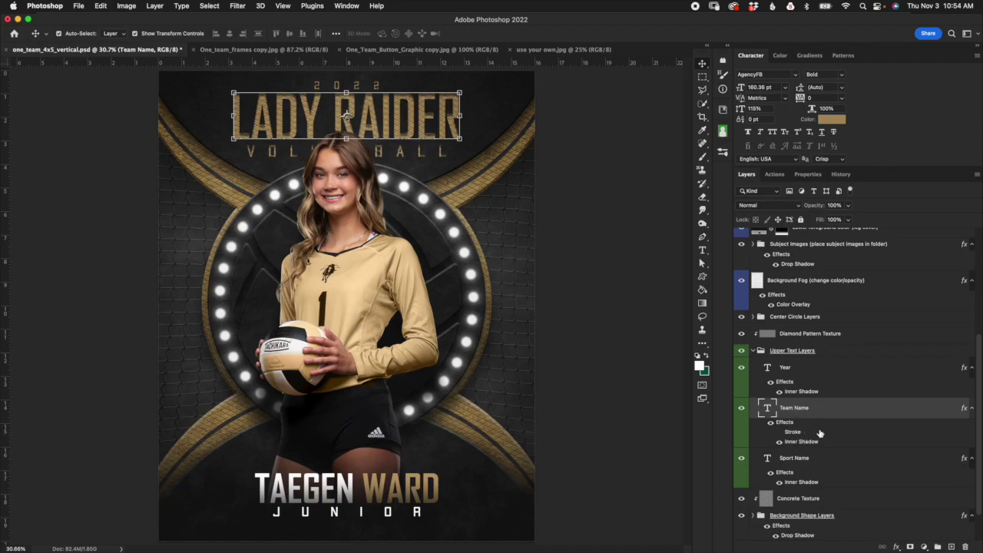
click(780, 433)
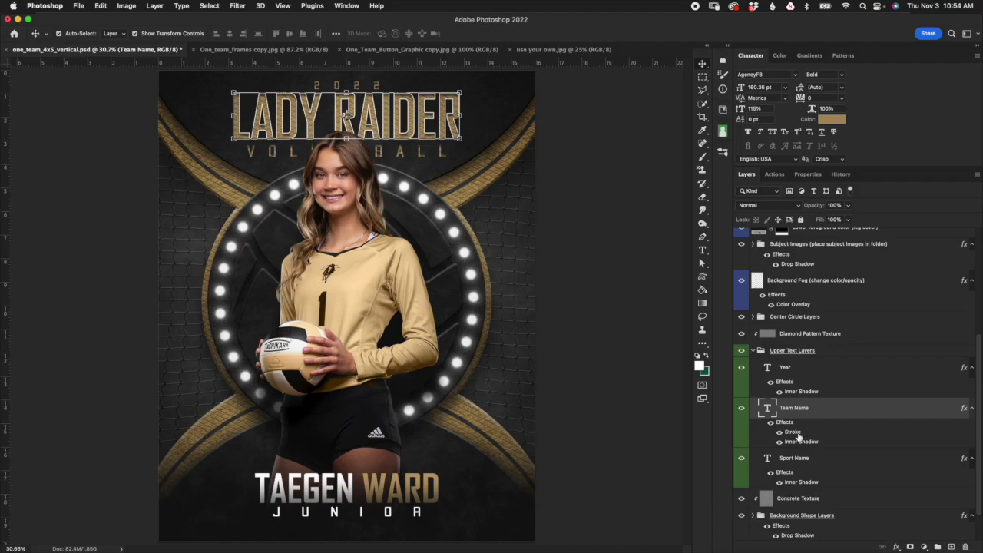
double_click(796, 435)
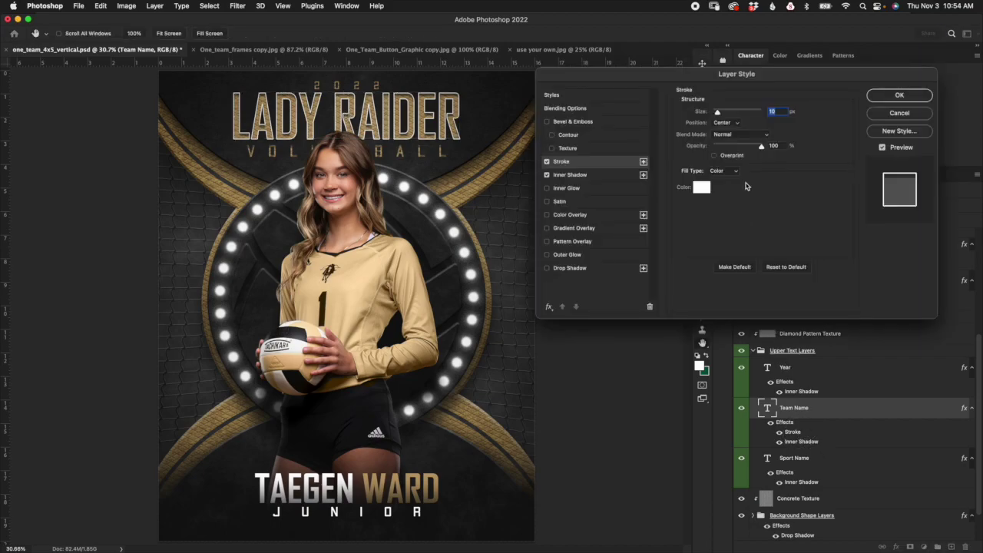
click(702, 188)
mouse_move(794, 121)
mouse_down()
mouse_move(763, 334)
mouse_move(774, 310)
mouse_up()
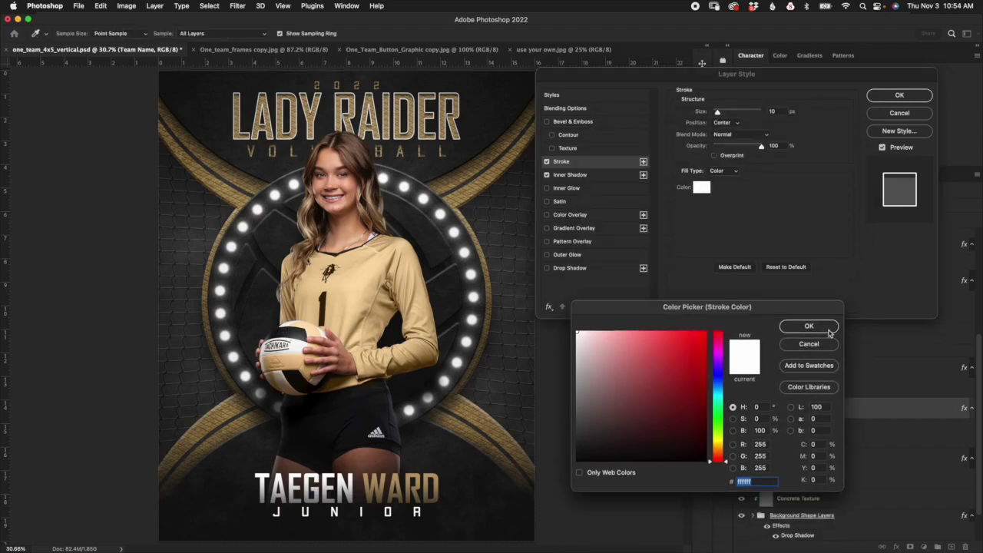
click(829, 327)
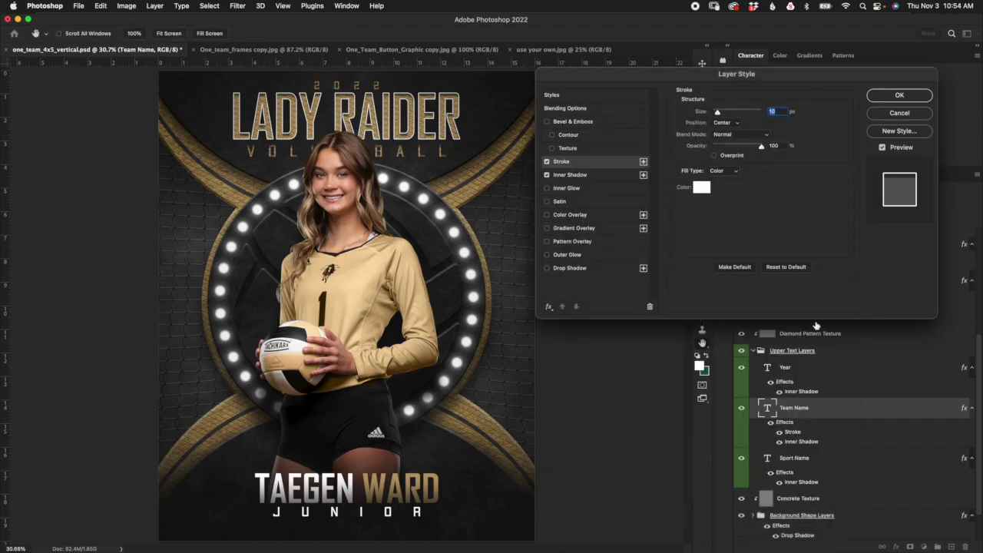
Try the Outside position for the Team Name stroke, return it to Center, and hide the Stroke effect
click(730, 123)
click(735, 121)
click(738, 129)
click(735, 116)
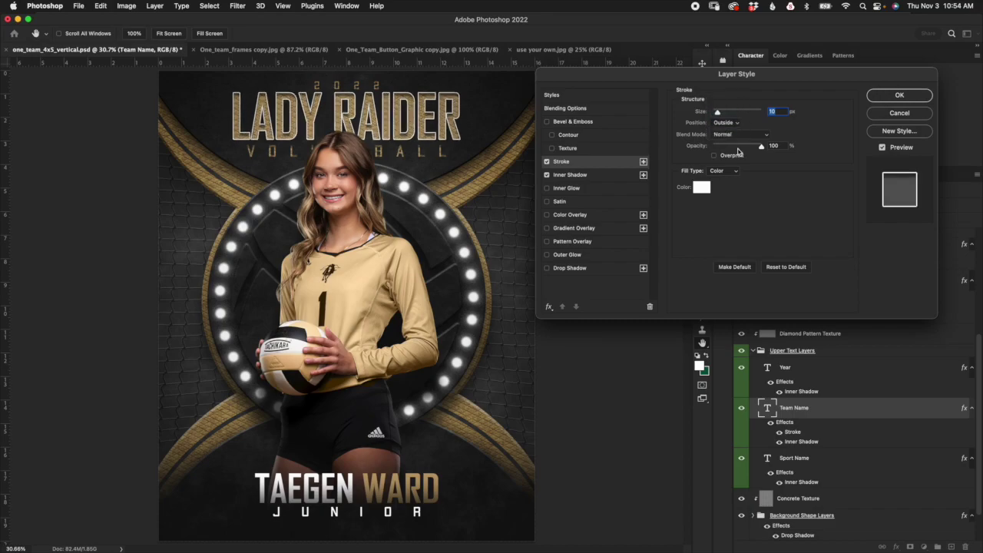
click(739, 124)
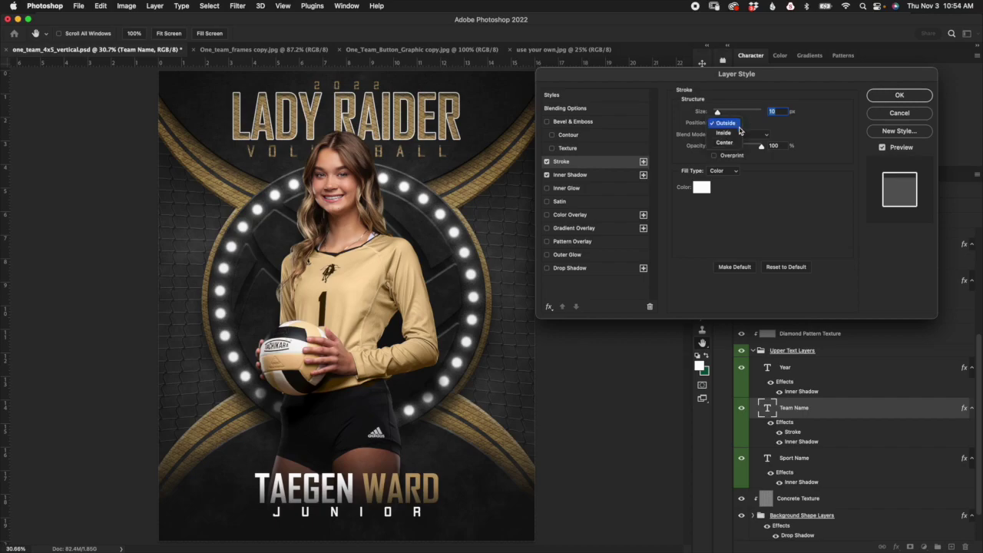
click(729, 138)
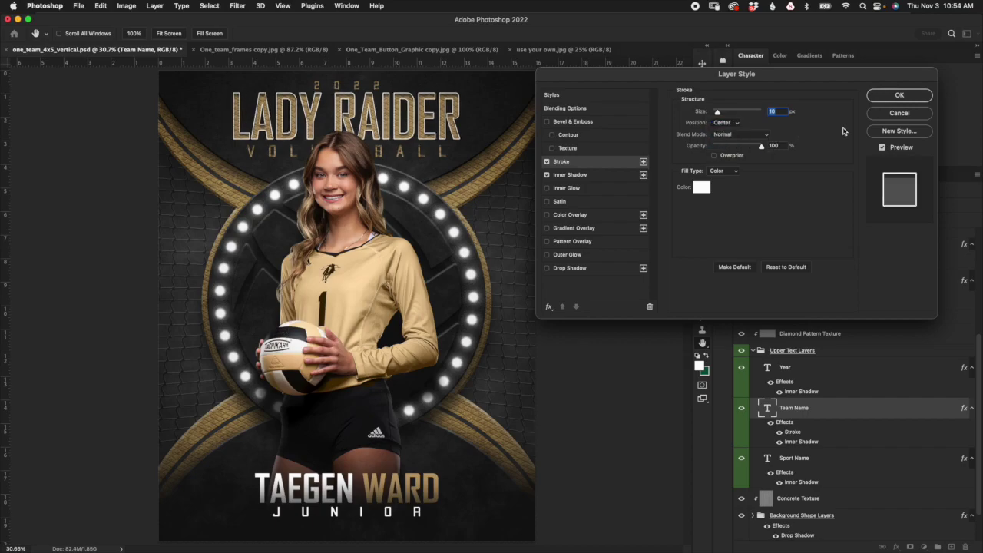
click(905, 96)
click(780, 433)
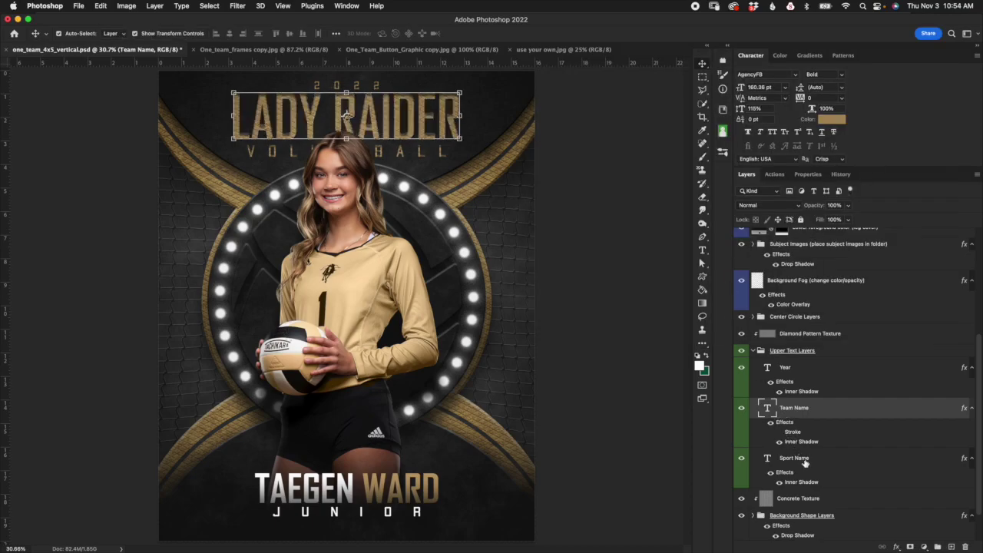
Open the Sport Name text for editing and cancel the edit
click(804, 458)
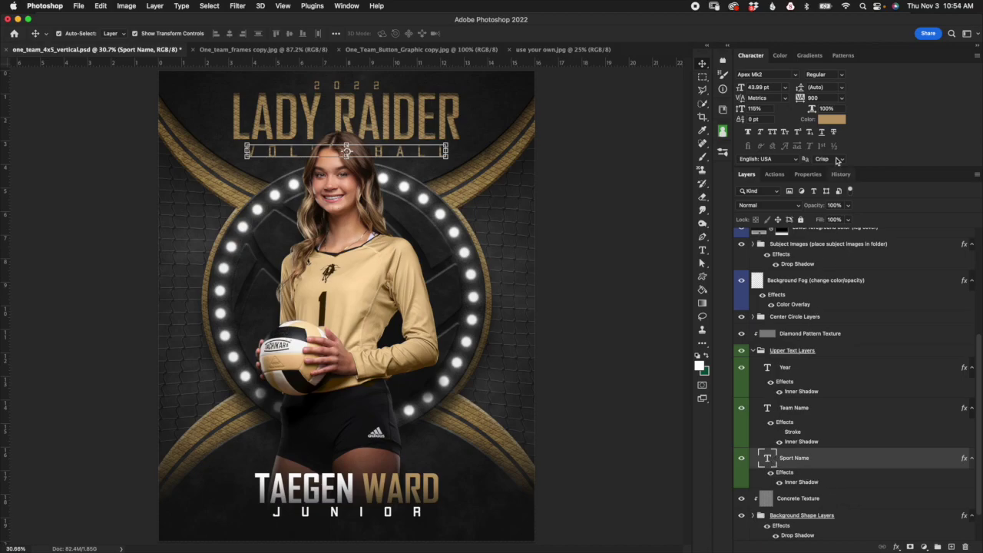
double_click(767, 457)
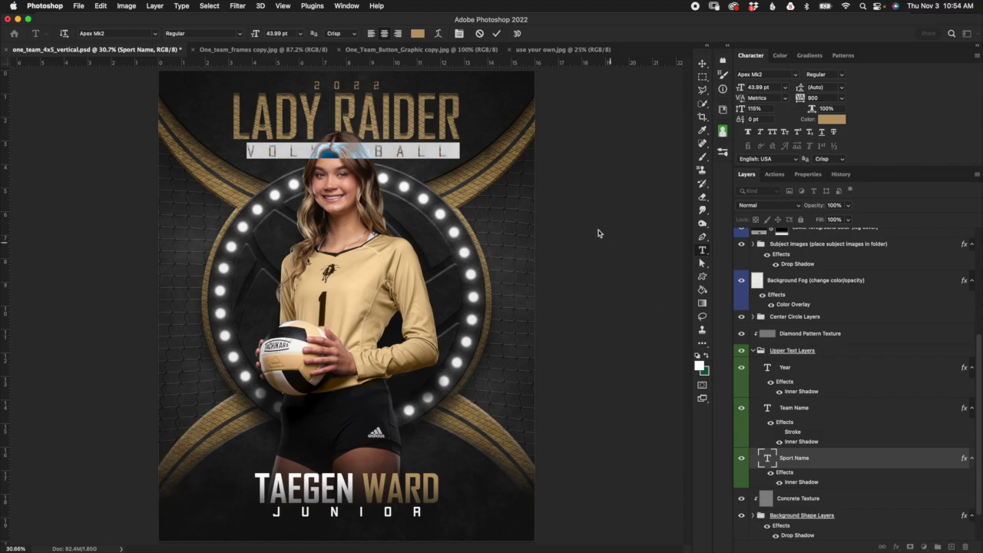
key(Escape)
key(v)
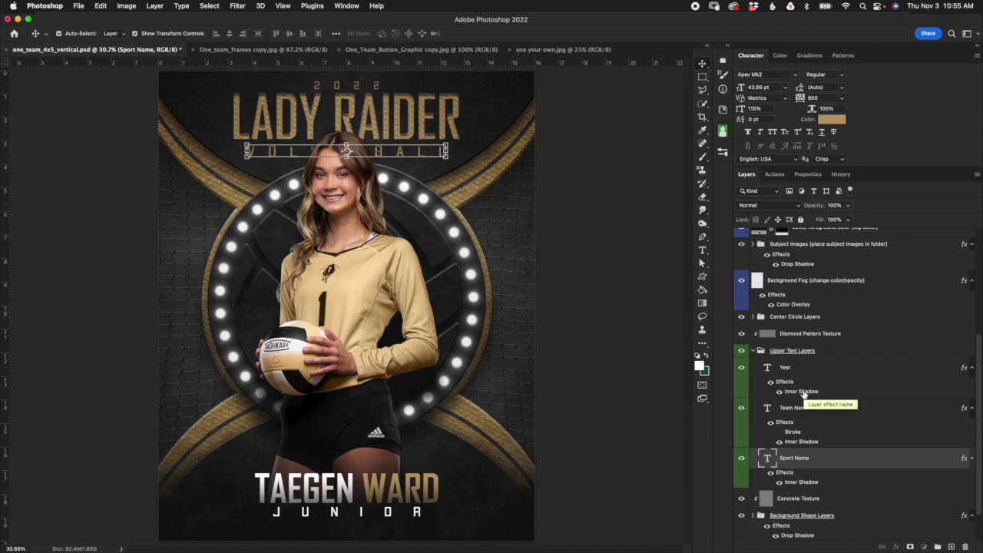
Select the Year, Sport Name and Team Name layers in turn to review their character settings, ending on Team Name
click(825, 425)
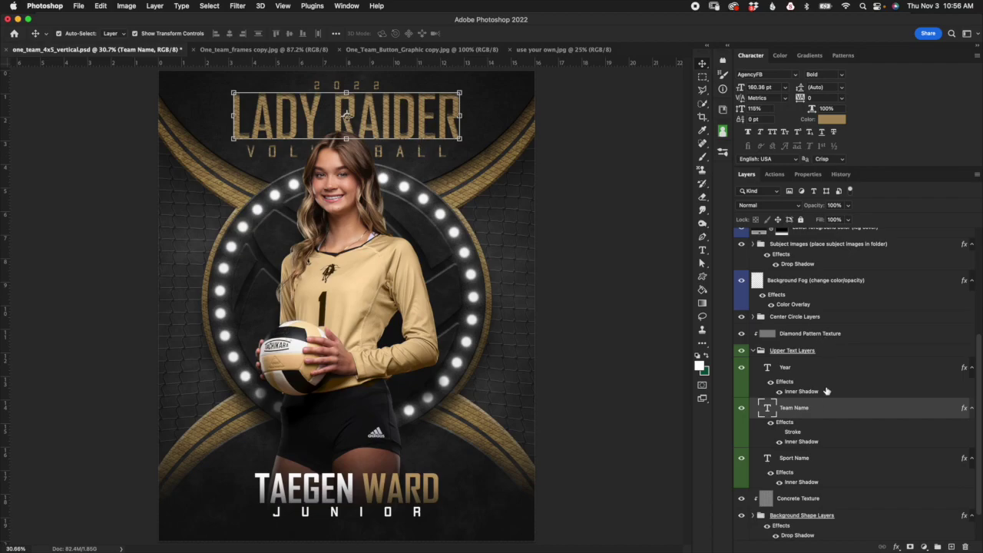
scroll(969, 342, up, 3)
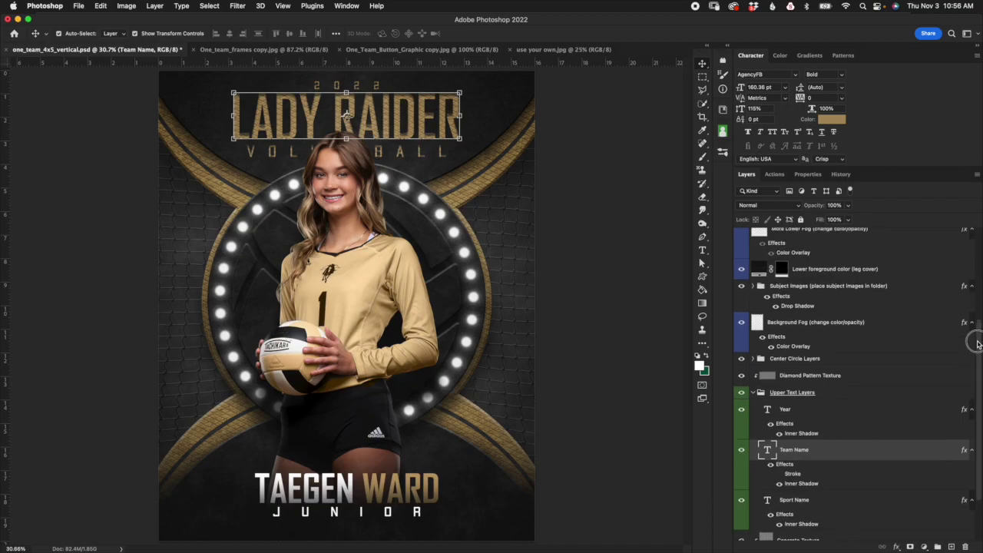
click(815, 413)
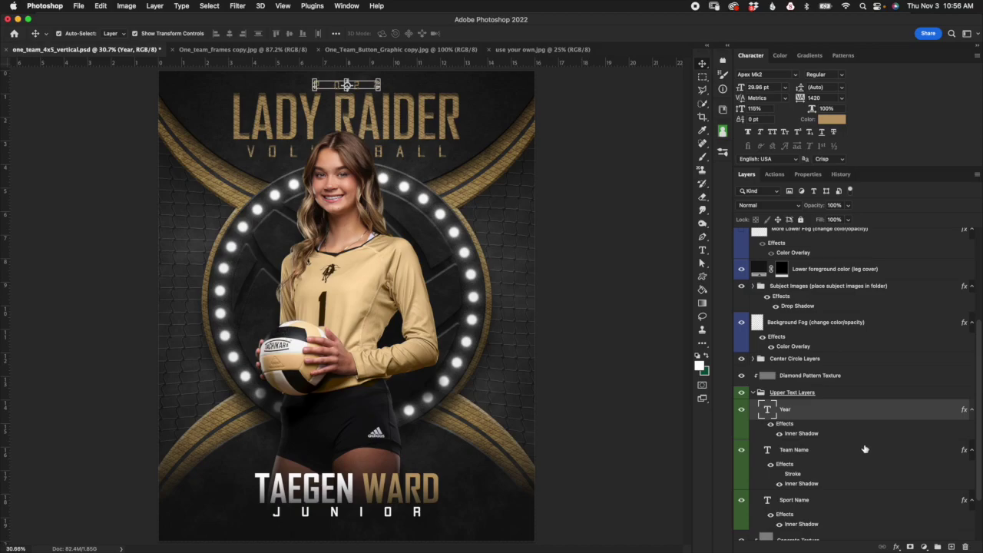
click(841, 504)
click(828, 419)
click(830, 460)
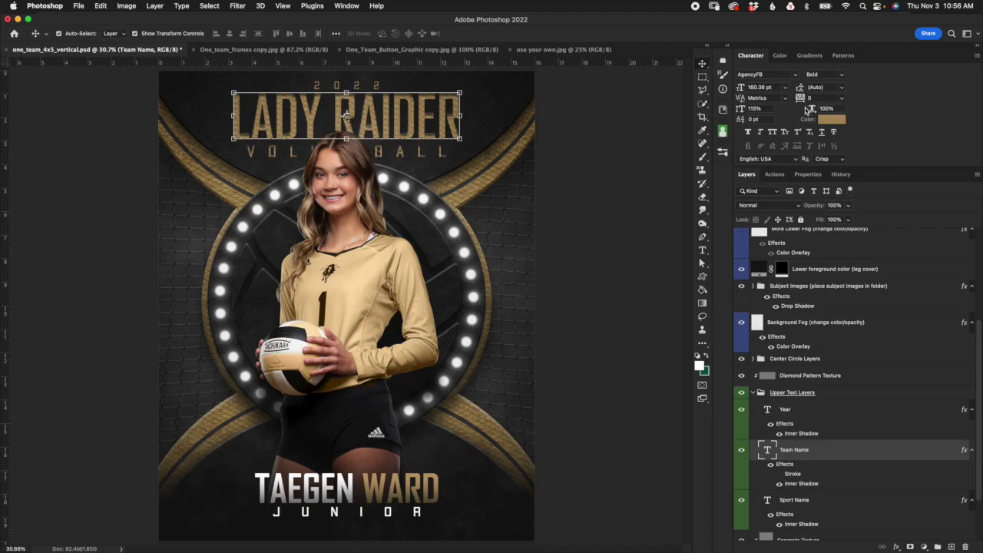
Try a letter tracking of -1000 on the Team Name text, open the text for editing, and cancel the edit
drag(799, 99, 827, 162)
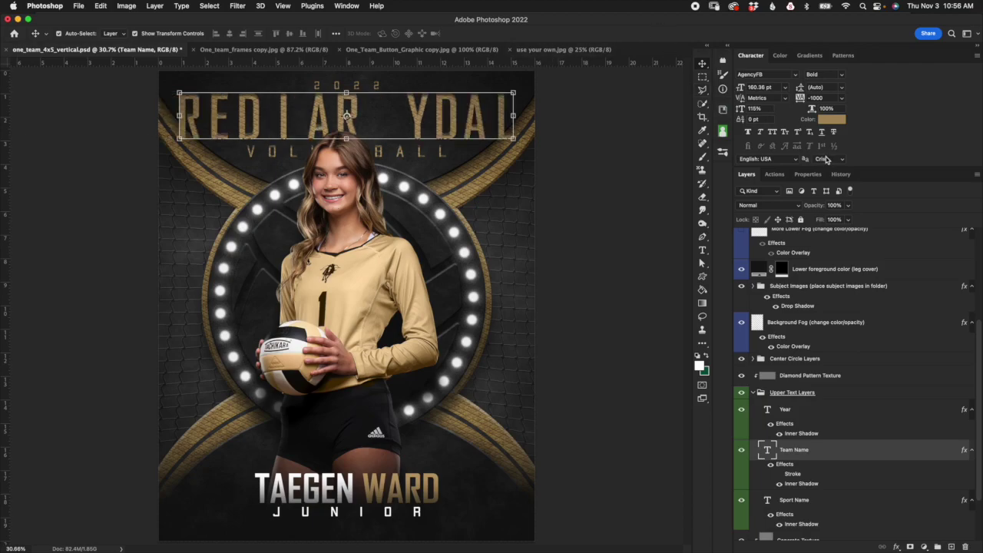
double_click(768, 451)
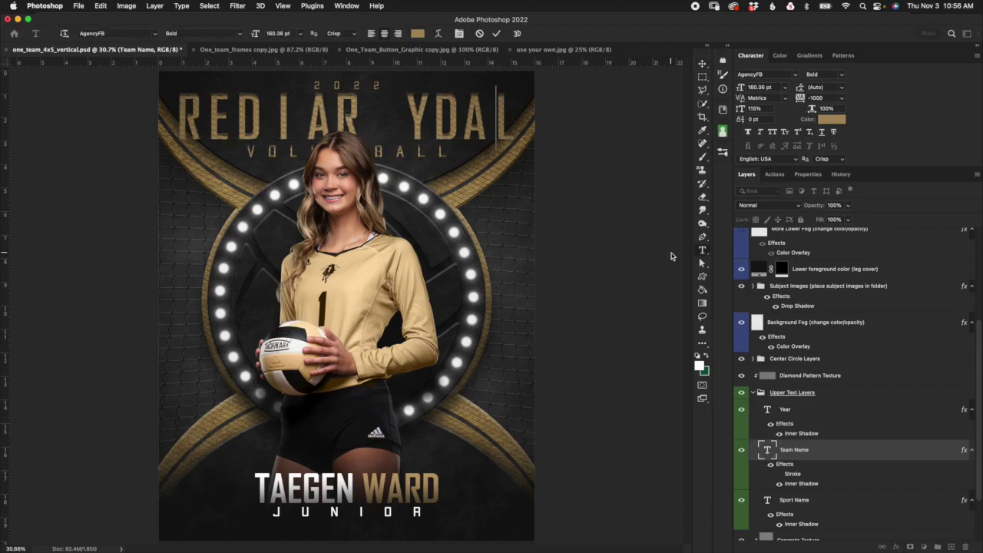
click(479, 33)
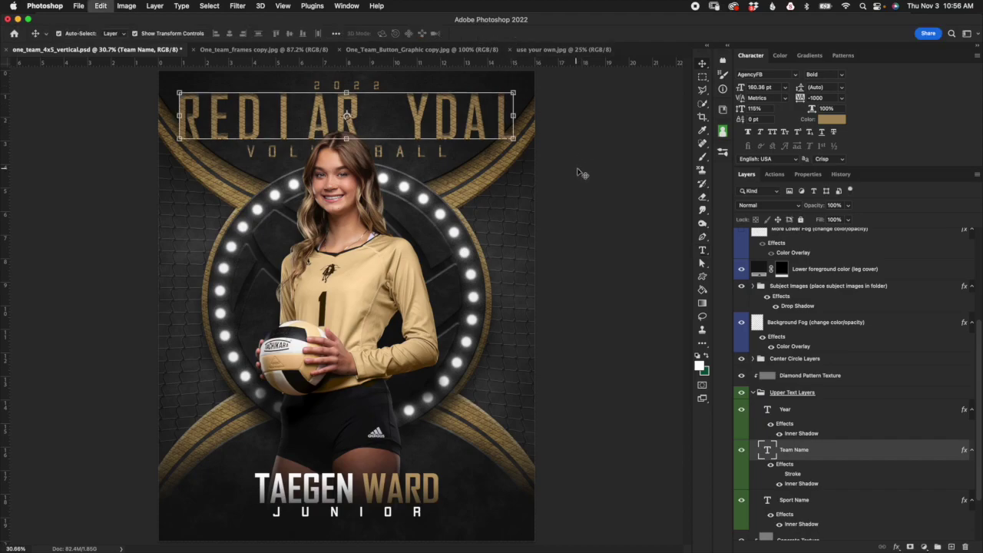
Undo the latest changes to the Team Name text back to a tracking of 80
key(shift+Left)
key(shift+Left)
key(shift+Left)
key(shift+Left)
key(shift+Left)
key(shift+Left)
key(shift+Left)
key(shift+Left)
key(shift+Left)
key(shift+Left)
key(shift+Left)
key(shift+Left)
key(shift+Left)
key(shift+Left)
key(shift+Left)
key(super+z)
key(super+z)
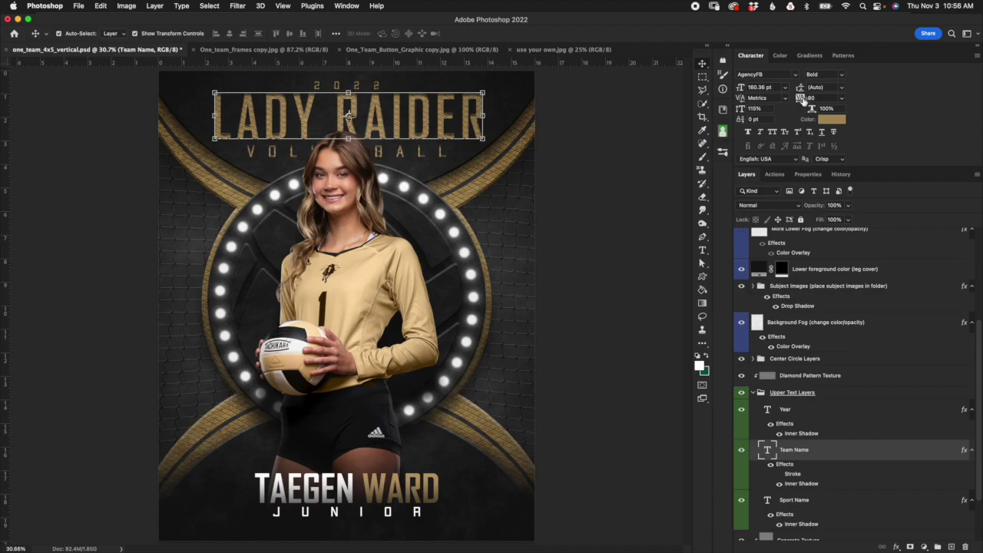
Try letter trackings of 904 and -32 on the Team Name text, and deselect the layer
drag(804, 102, 809, 98)
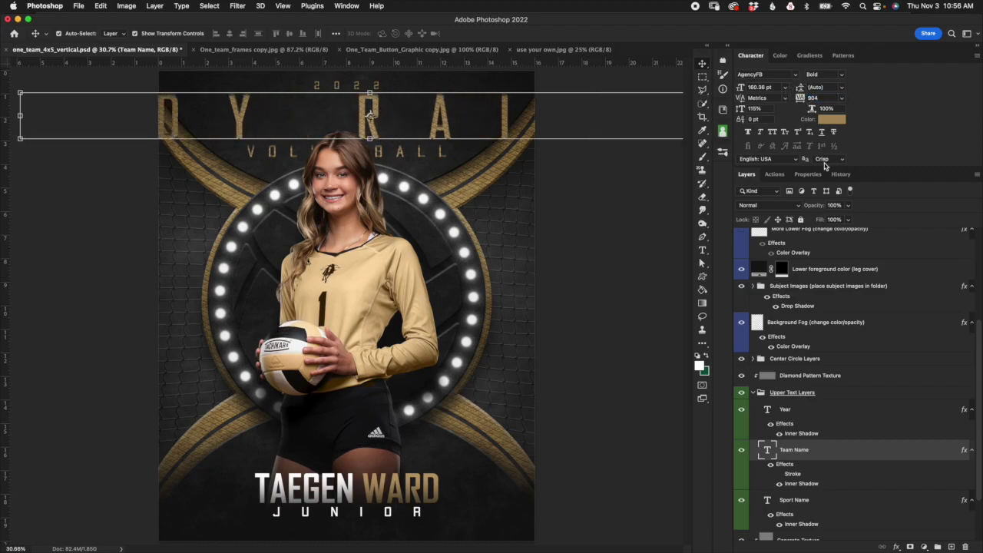
drag(799, 98, 800, 98)
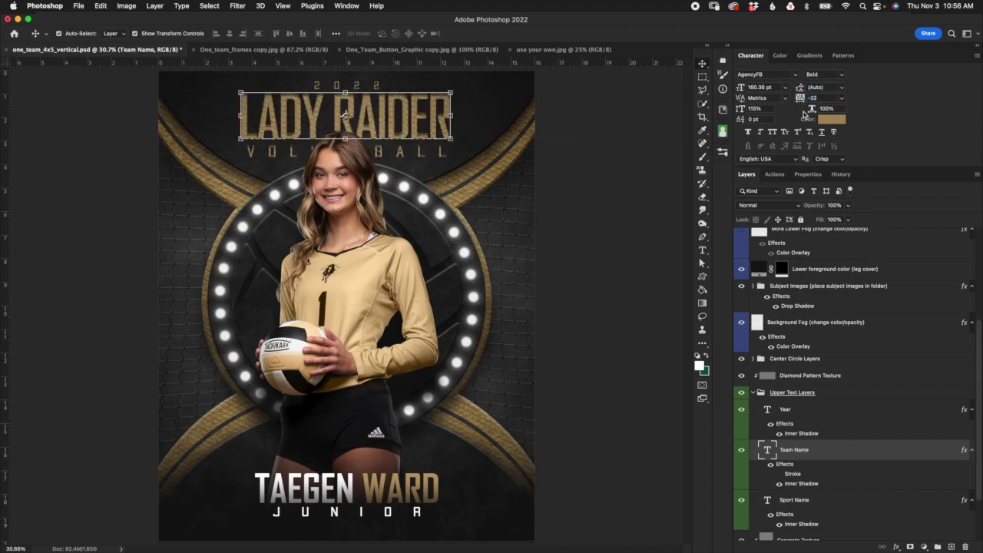
click(669, 184)
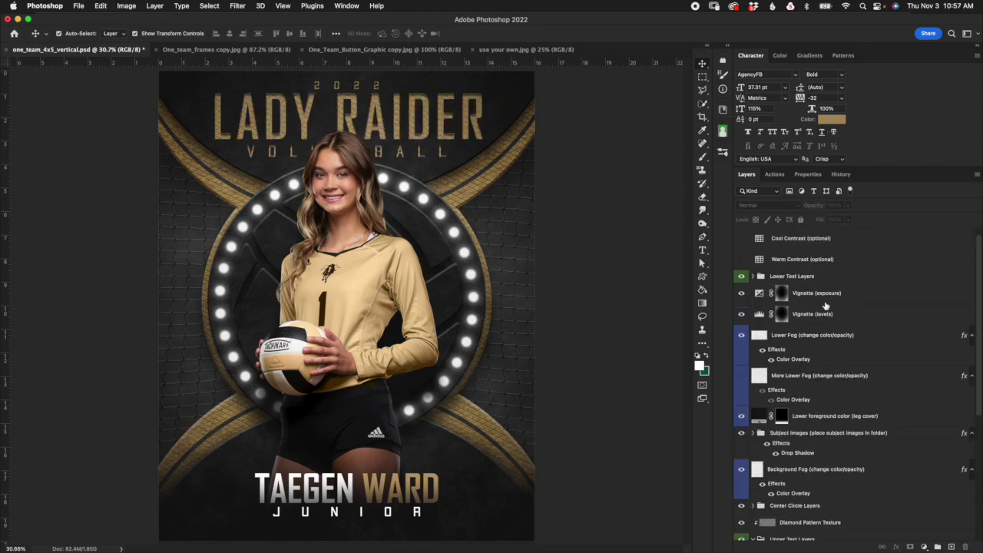
Replace the wording of the Sport Name text layer with GOLF and commit the edit
scroll(837, 434, down, 5)
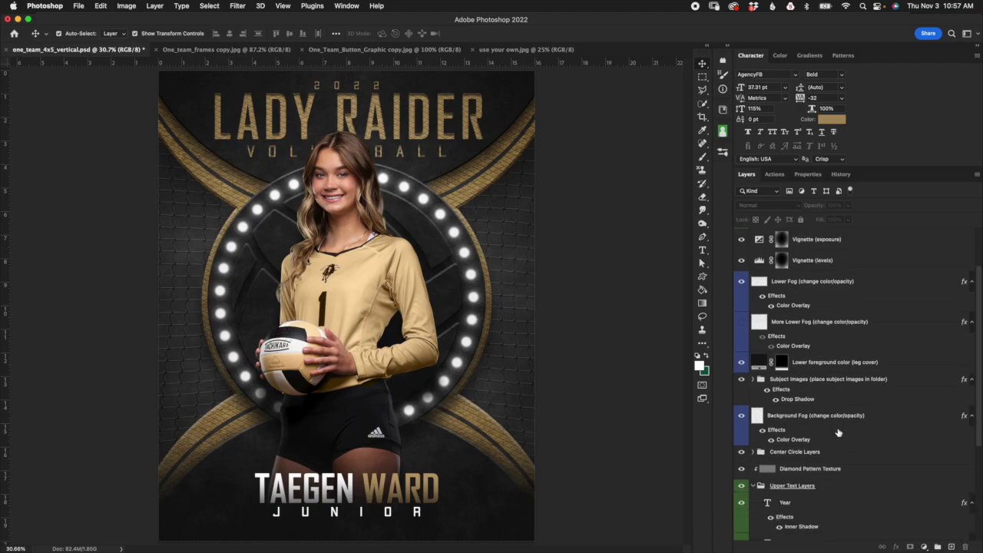
click(832, 436)
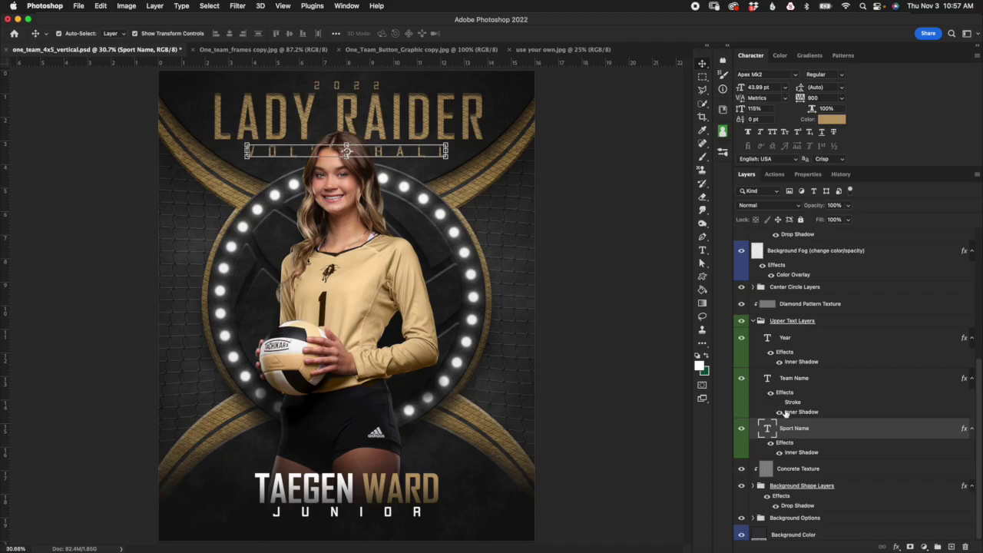
double_click(767, 429)
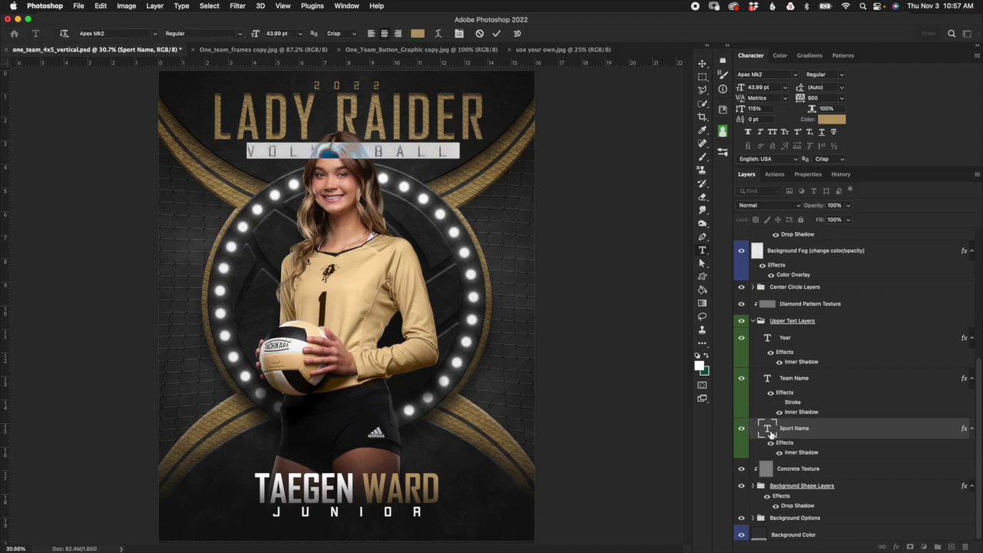
text(GOLF)
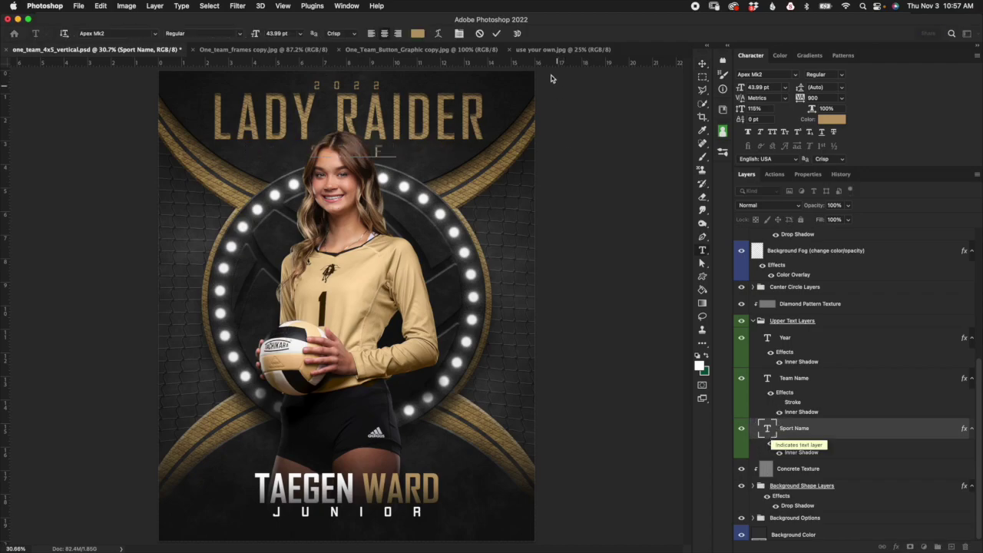
click(496, 33)
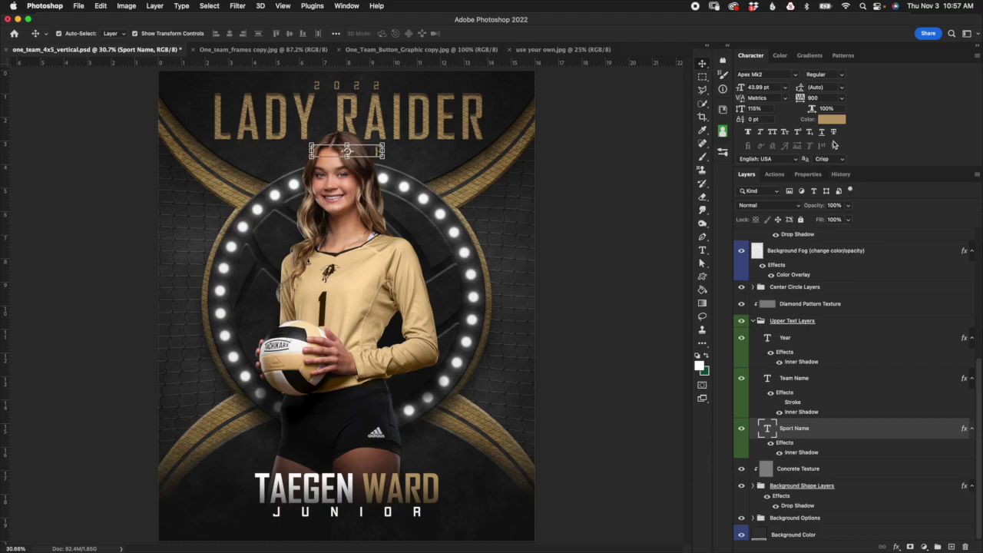
Widen the GOLF text's letter tracking to 4202 and center it horizontally on the canvas using a temporary full-canvas selection
mouse_move(800, 98)
mouse_down()
mouse_move(816, 100)
mouse_move(795, 100)
mouse_move(804, 101)
mouse_up()
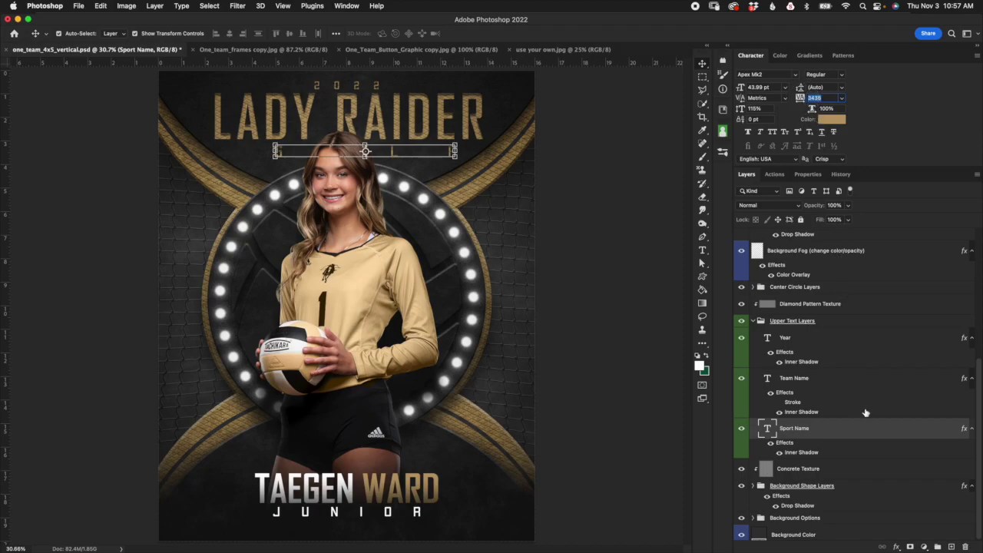
drag(801, 100, 800, 98)
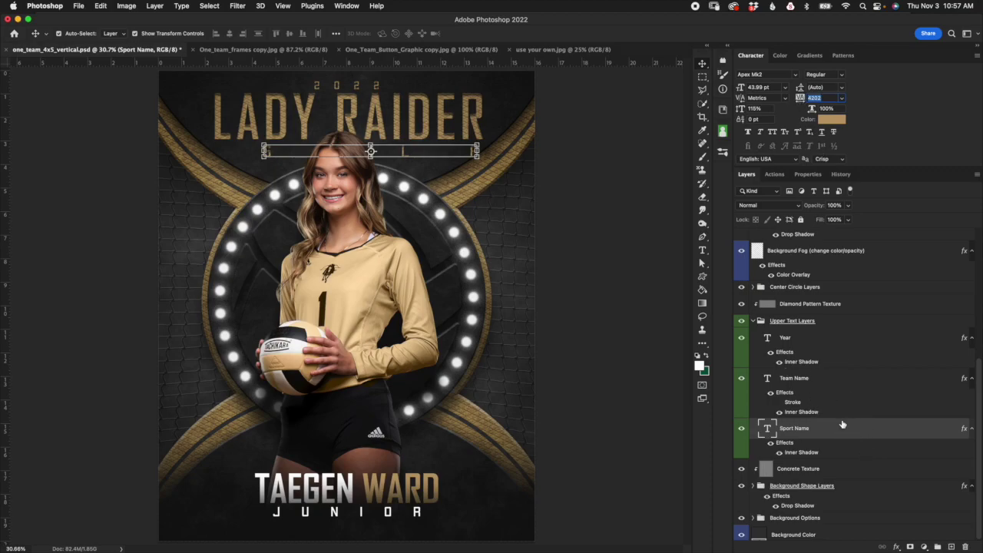
click(212, 6)
click(221, 20)
key(Return)
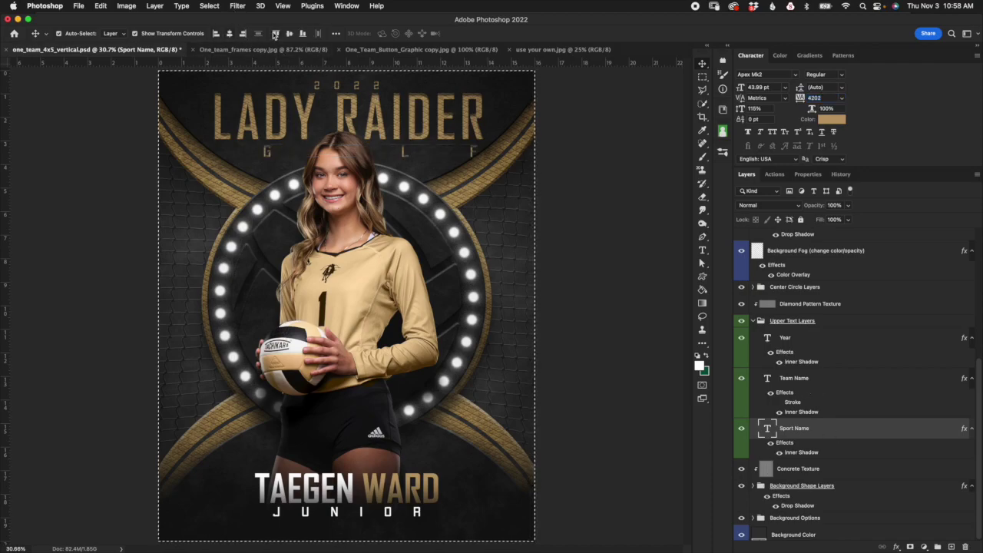
click(229, 34)
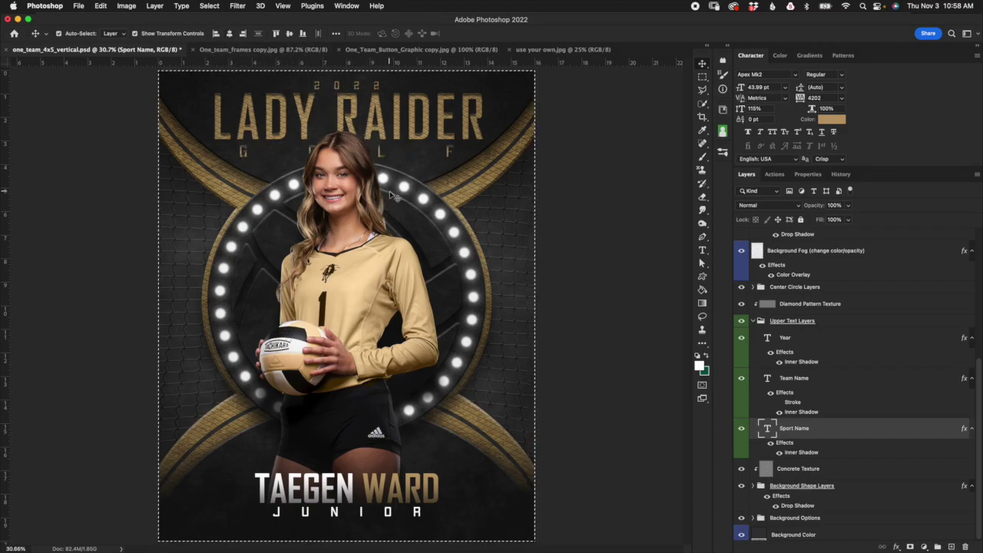
click(209, 6)
click(231, 32)
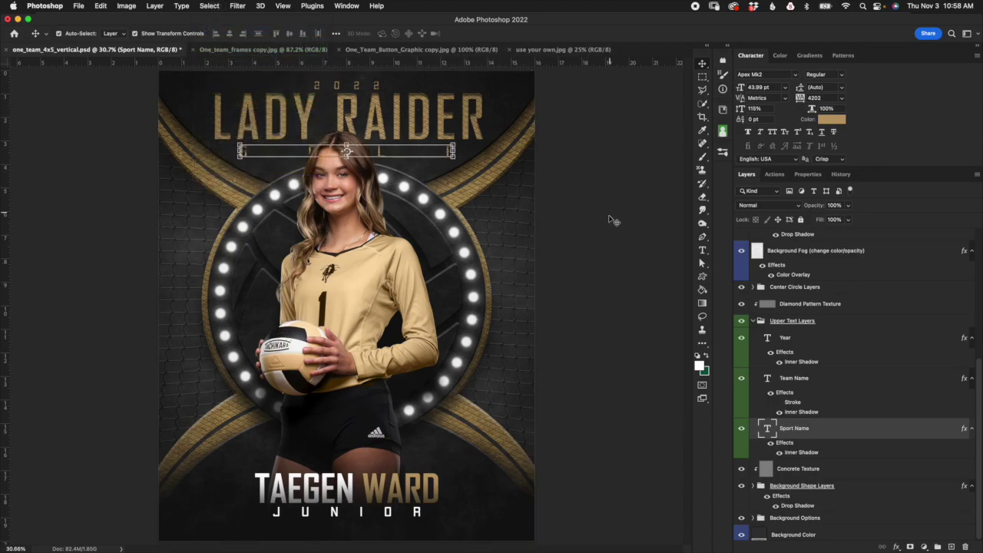
Undo the centering, tracking and wording changes to the Sport Name text, back to the original volleyball wording with a tracking of 900
key(super+t)
key(alt+shift+Left)
key(alt+shift+Left)
key(alt+shift+Left)
key(alt+shift+Left)
key(alt+shift+Left)
key(alt+shift+Left)
key(alt+shift+Left)
key(alt+shift+Left)
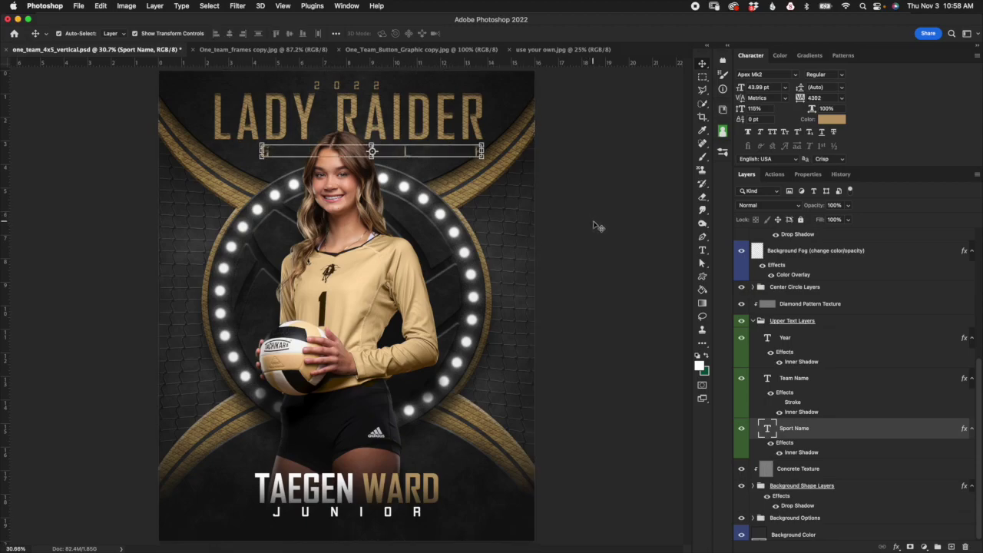
key(super+alt+Right)
key(super+alt+Right)
key(super+alt+Right)
key(super+alt+Right)
key(super+alt+Right)
key(super+alt+Right)
key(super+alt+Right)
key(super+alt+Right)
key(super+alt+Right)
key(super+alt+Right)
key(super+alt+Right)
key(super+alt+Right)
key(super+alt+Right)
key(super+alt+Right)
key(super+alt+Right)
key(super+alt+Right)
key(super+alt+Right)
key(super+alt+Right)
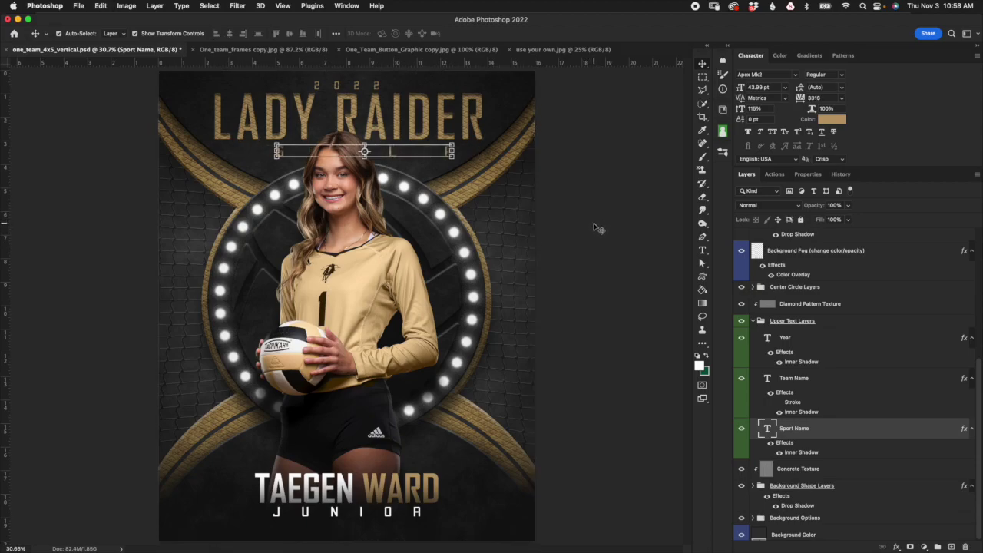
key(super+alt+Right)
key(super+alt+Right)
key(super+alt+Right)
key(super+alt+Right)
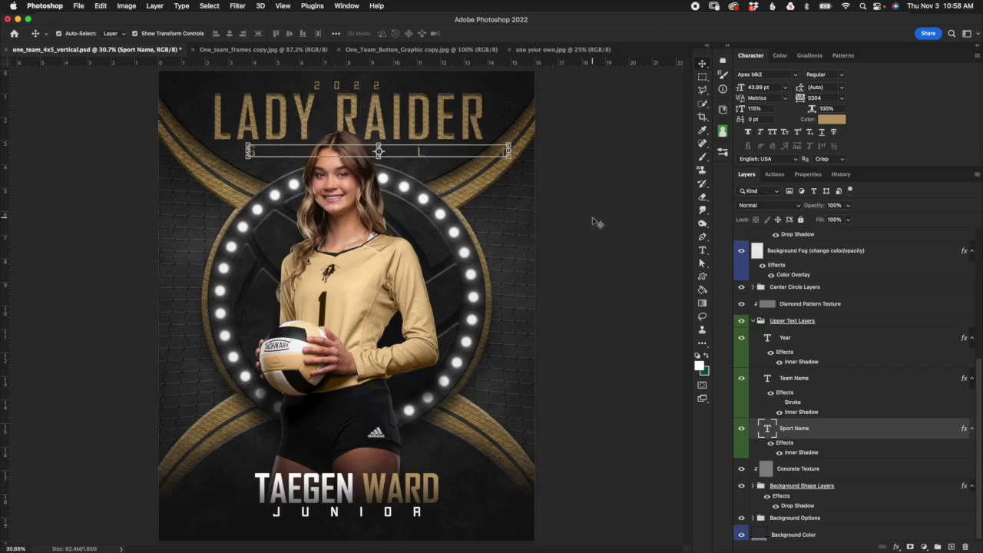
key(super+alt+Left)
key(super+alt+Left)
key(super+alt+Left)
key(super+alt+Left)
key(super+alt+Left)
key(super+alt+Left)
key(super+alt+Left)
key(super+alt+Left)
key(super+alt+Left)
key(super+alt+Left)
key(super+alt+Left)
key(super+alt+Left)
key(super+alt+Left)
key(super+alt+Left)
key(super+alt+Left)
key(super+alt+Left)
key(super+alt+Left)
key(super+alt+Left)
key(super+alt+Left)
key(super+alt+Left)
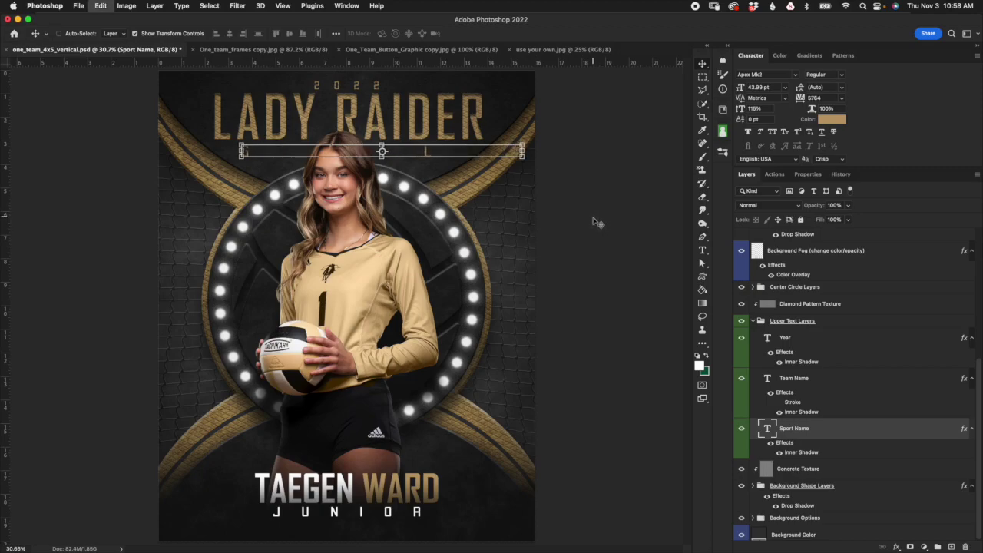
key(super+alt+Left)
key(super+alt+Left)
key(super+alt+Left)
key(super+alt+Left)
key(super+alt+Left)
key(super+alt+Left)
key(super+alt+Left)
key(super+alt+Left)
key(super+alt+Left)
key(super+alt+Left)
key(super+alt+Left)
key(super+alt+Left)
key(super+alt+Left)
key(super+alt+Left)
key(super+alt+Left)
key(super+alt+Left)
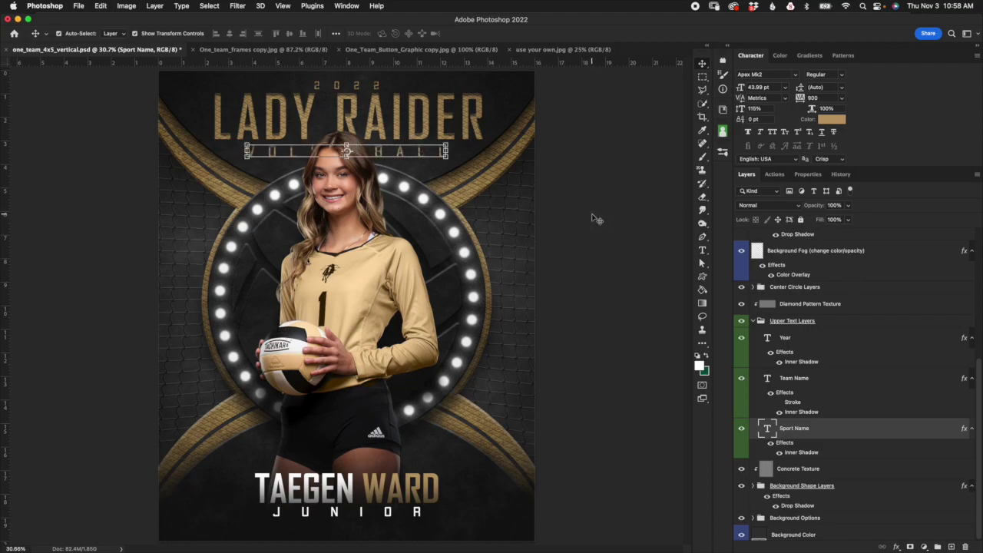
Hide and reshow the Diamond Pattern Texture layer to preview its effect on the upper text
click(819, 328)
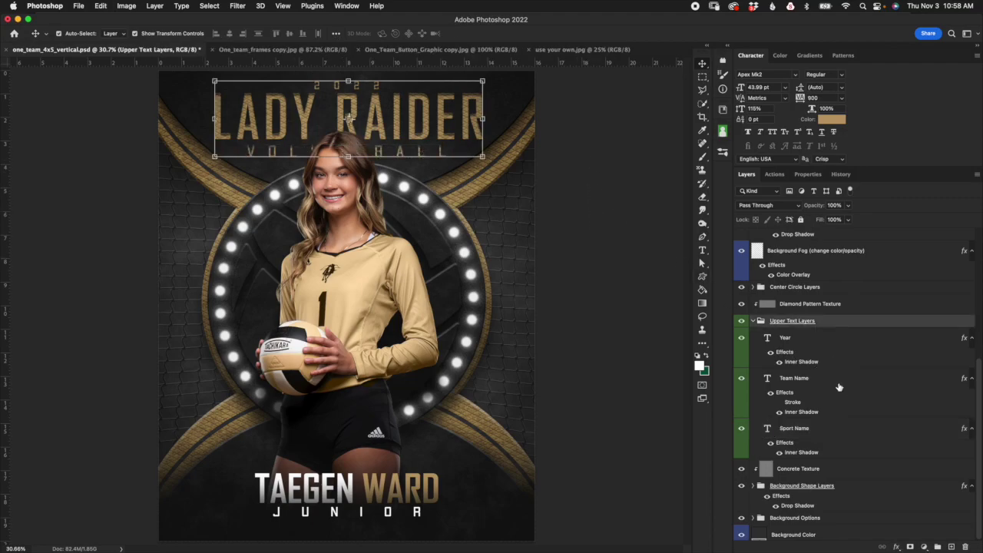
click(826, 305)
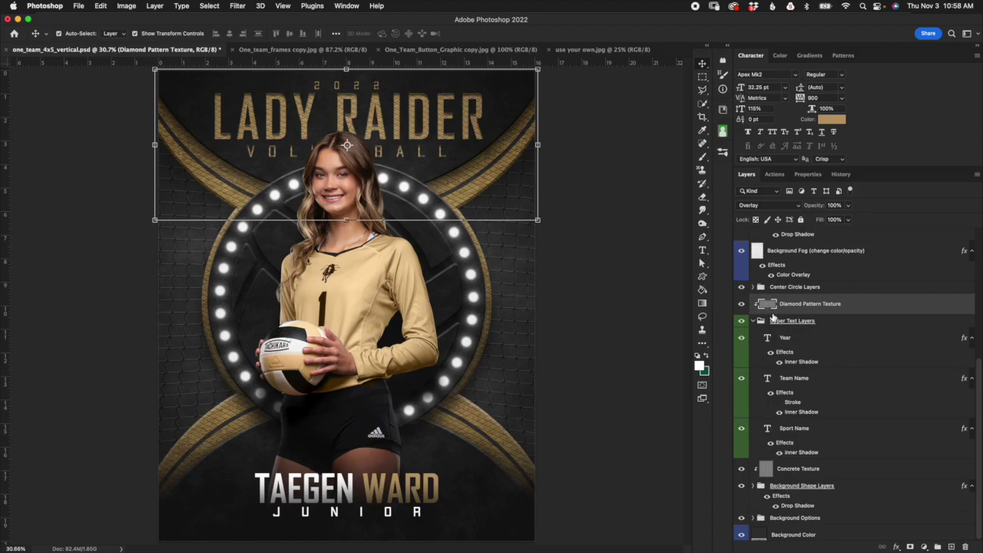
click(741, 304)
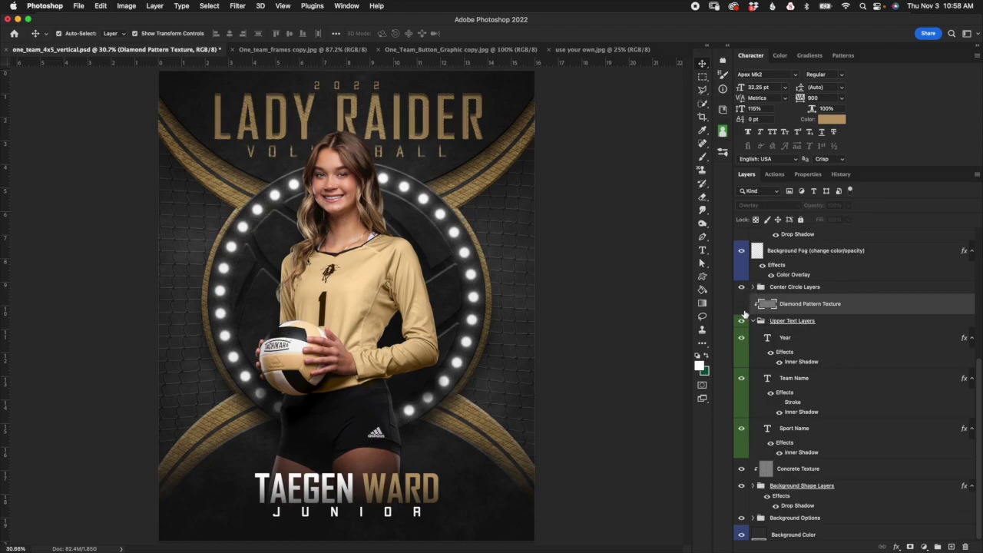
click(742, 305)
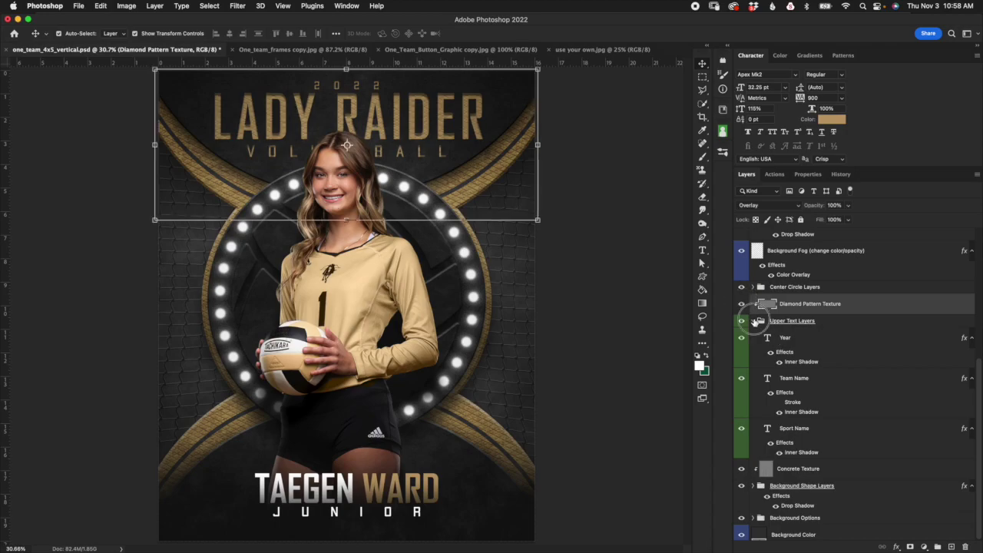
Collapse the Upper Text Layers group, and select it and the clipped Diamond Pattern Texture in turn to review how they are stacked
click(752, 321)
click(792, 447)
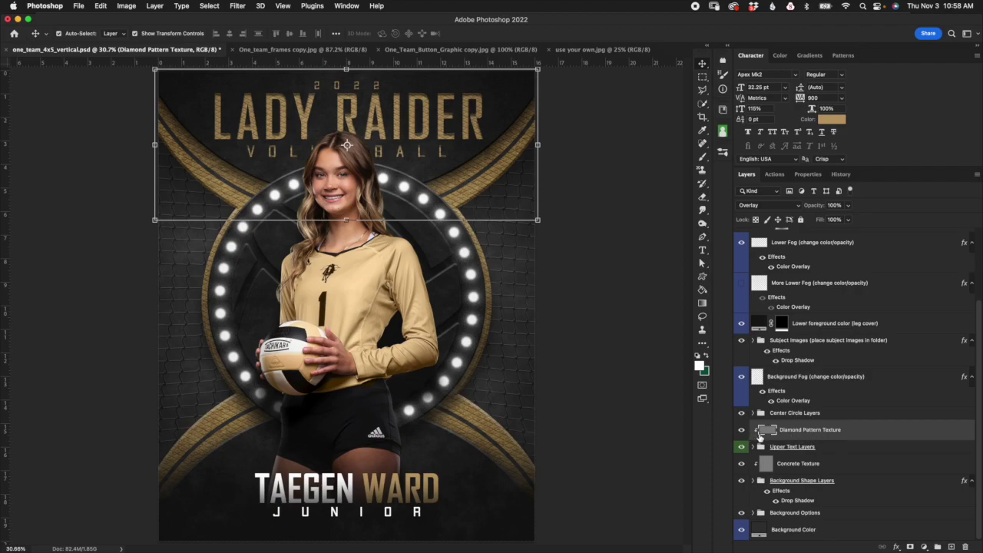
click(798, 446)
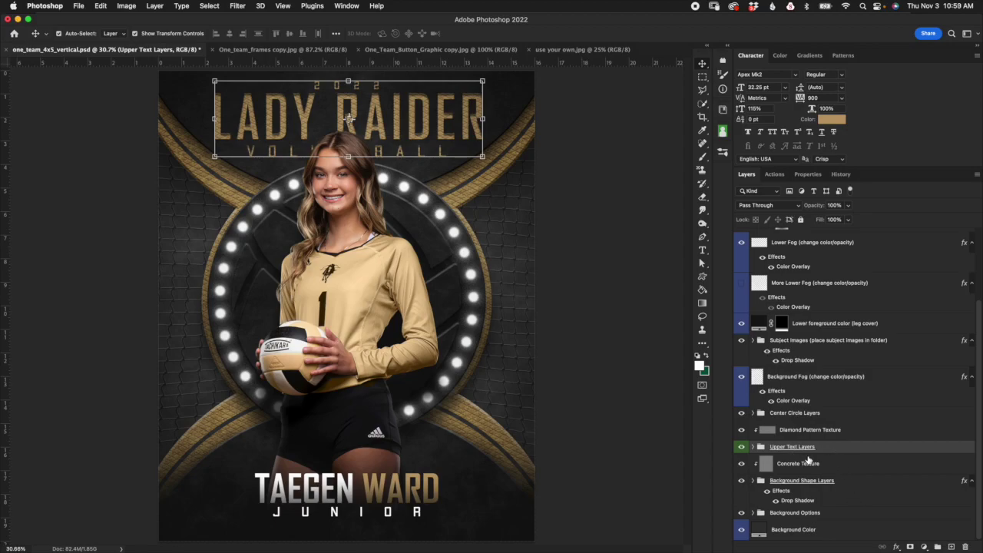
click(810, 430)
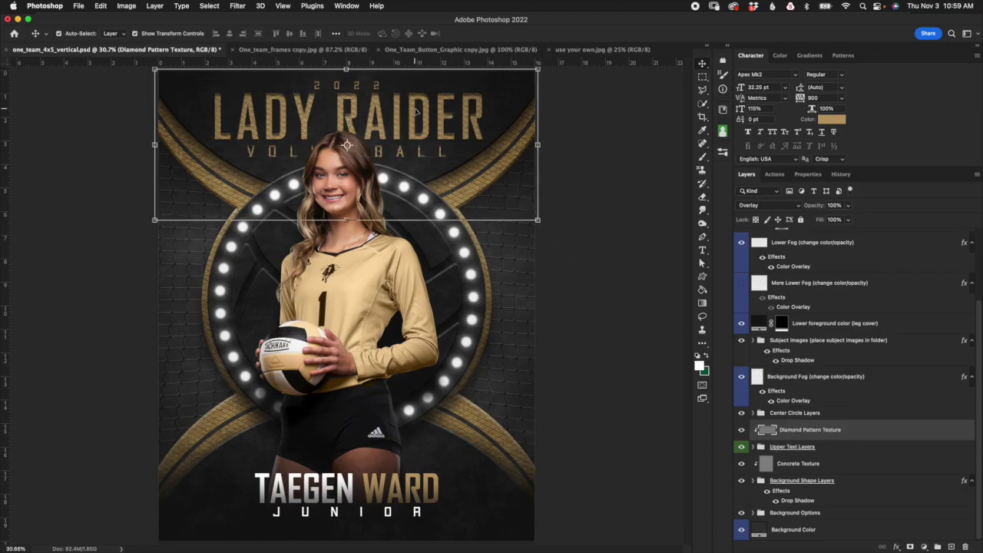
Expand the Center Circle Layers group, and hide and reshow its Circle Lights group to preview the lights
click(816, 414)
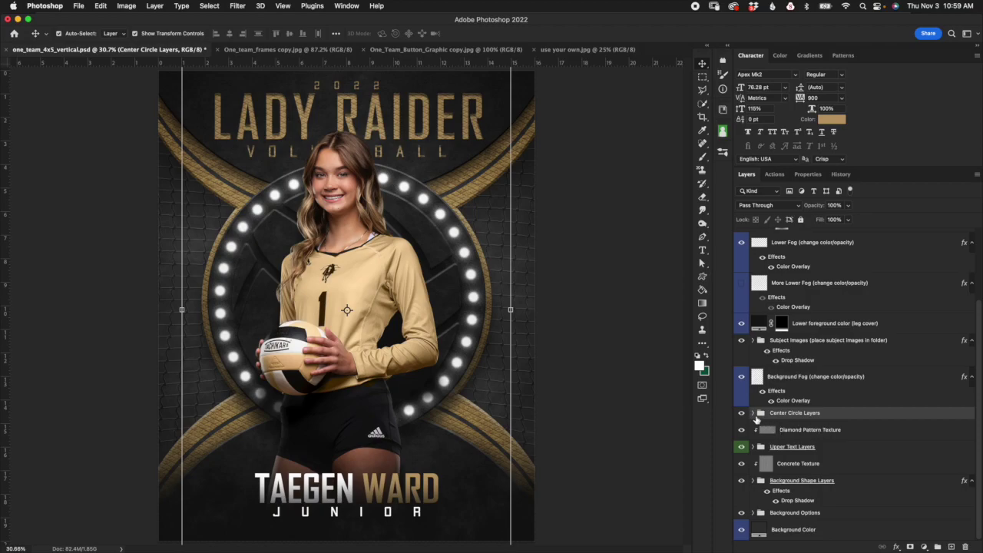
click(753, 413)
scroll(979, 311, down, 1)
scroll(979, 311, down, 5)
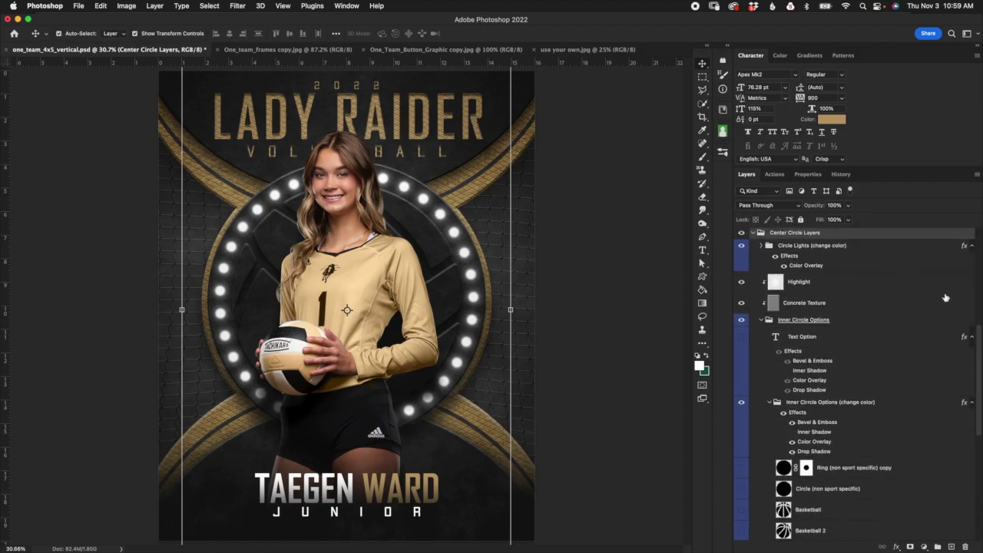
click(842, 245)
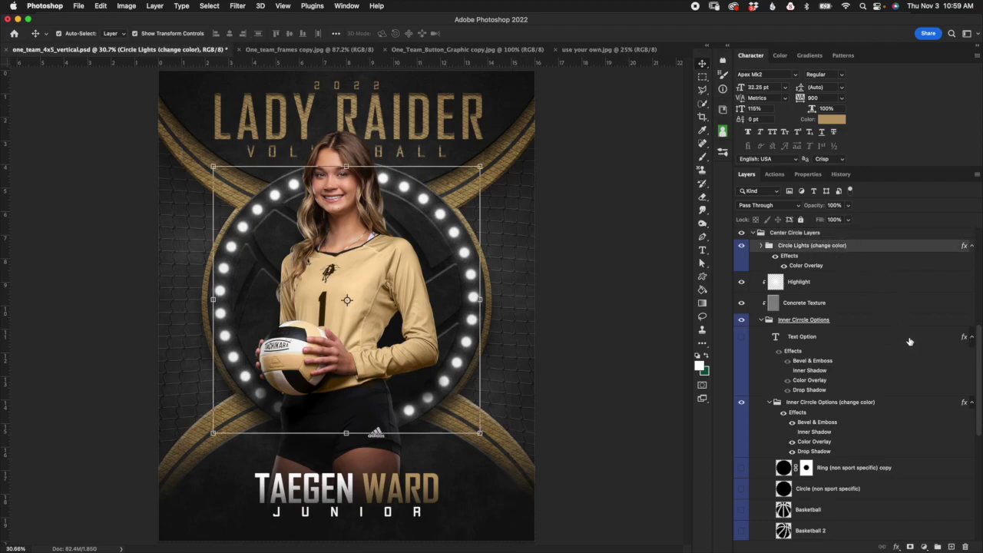
click(742, 247)
click(742, 246)
Open the Circle Lights group's Color Overlay color and try red ff0000 and other shades before returning to white
double_click(803, 266)
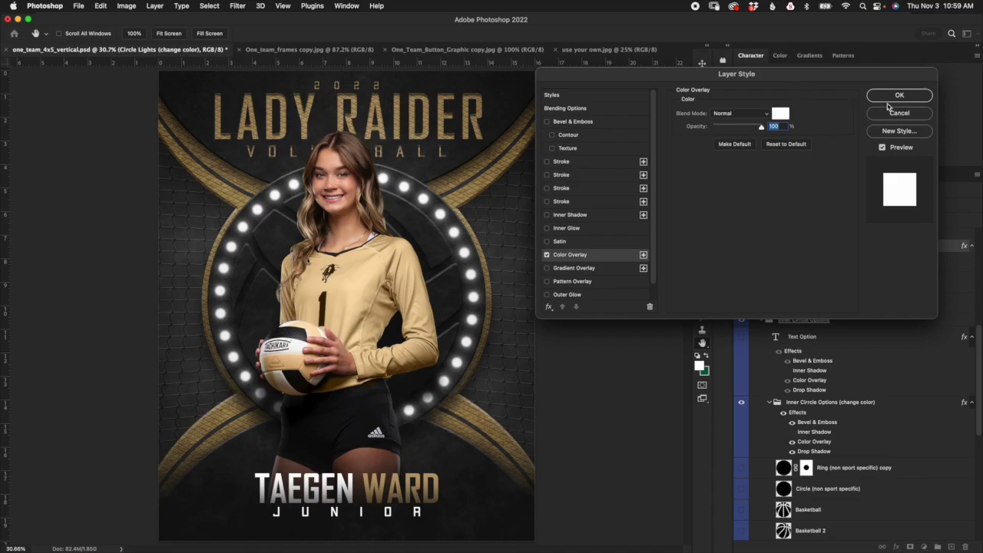
click(783, 113)
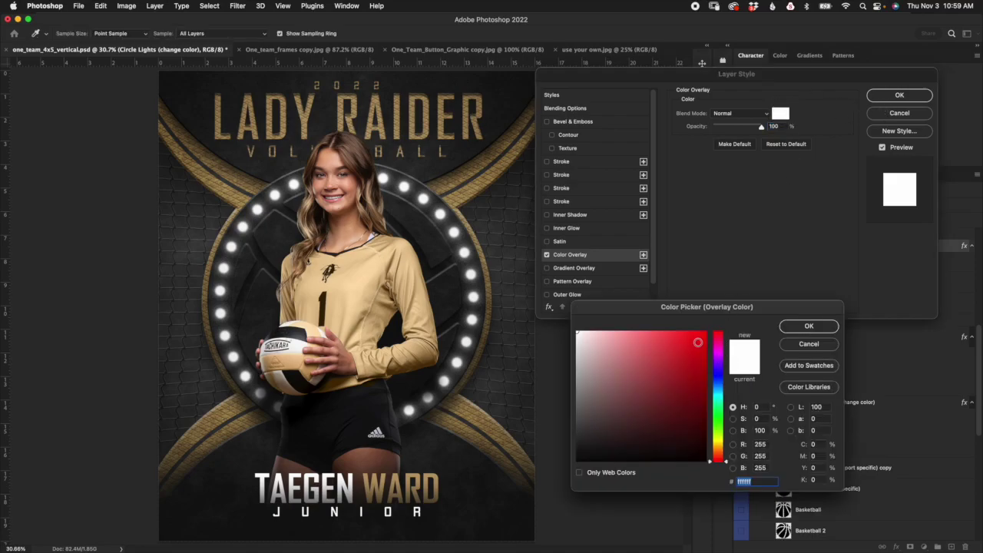
drag(696, 341, 787, 290)
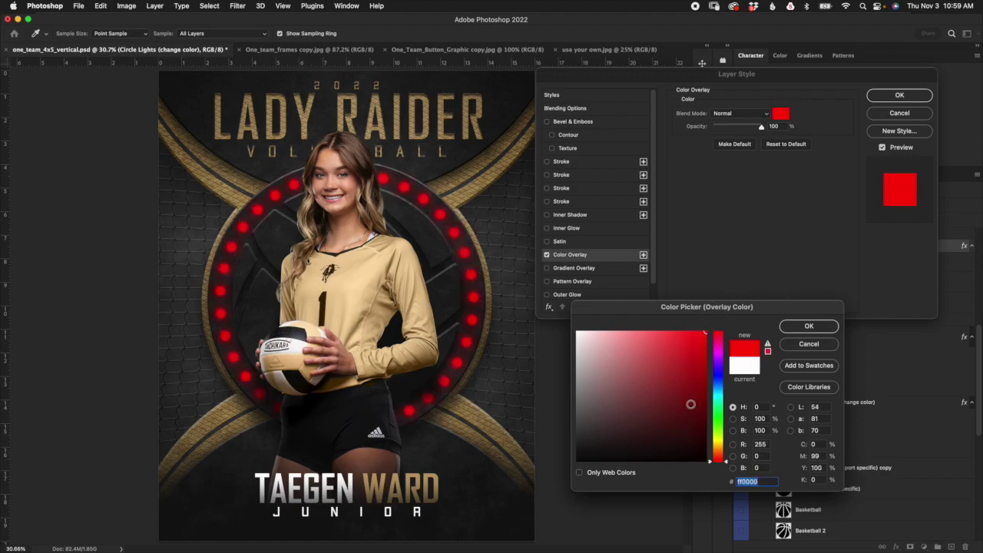
click(704, 420)
mouse_move(701, 405)
mouse_down()
mouse_move(697, 380)
mouse_move(707, 376)
mouse_up()
mouse_move(626, 397)
mouse_down()
mouse_move(613, 421)
mouse_move(612, 350)
mouse_move(577, 319)
mouse_up()
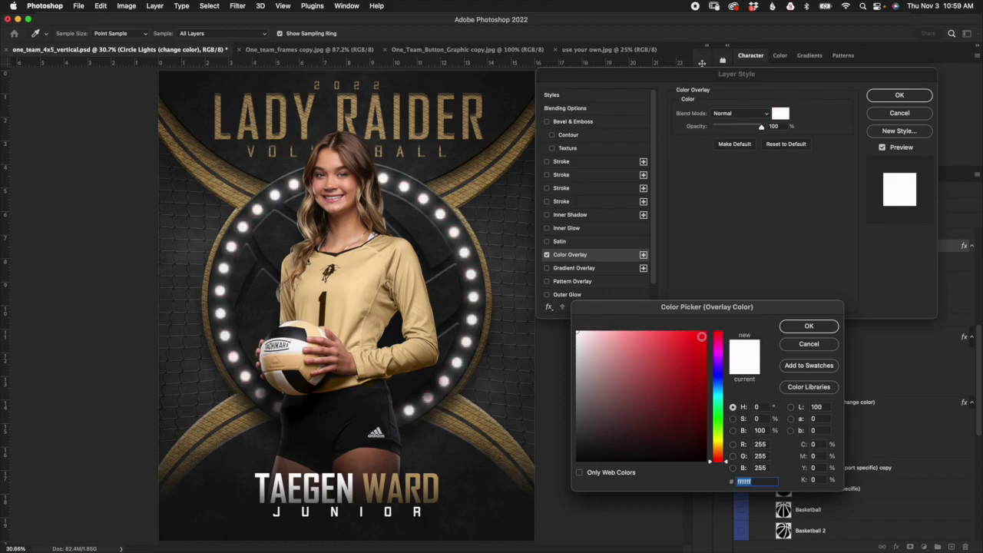
Try switching the Circle Lights overlay between red ff0000 and white ffffff and shifting its hue, and cancel the color and layer style changes
text(ff0000)
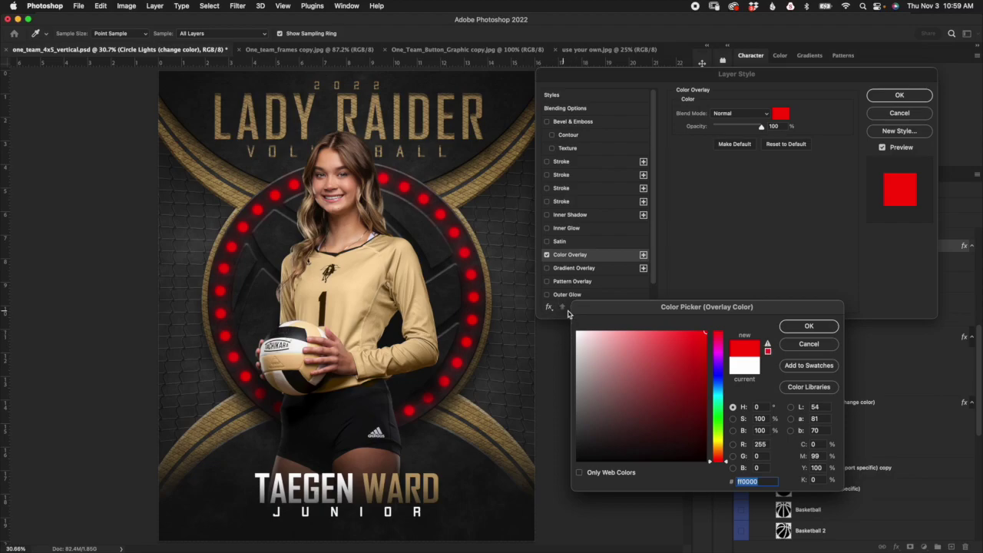
click(577, 332)
click(703, 333)
click(709, 357)
click(705, 333)
click(577, 331)
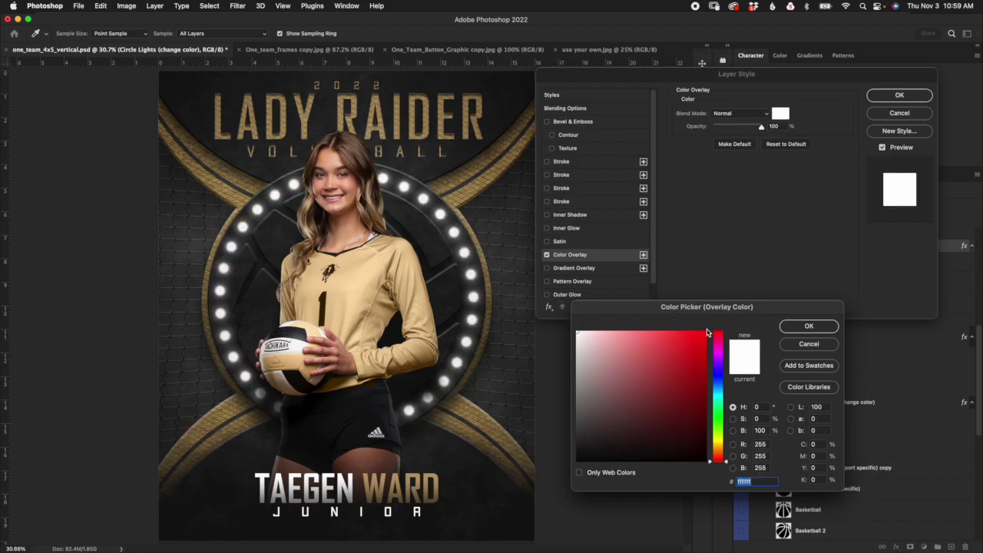
drag(582, 335, 576, 331)
click(706, 333)
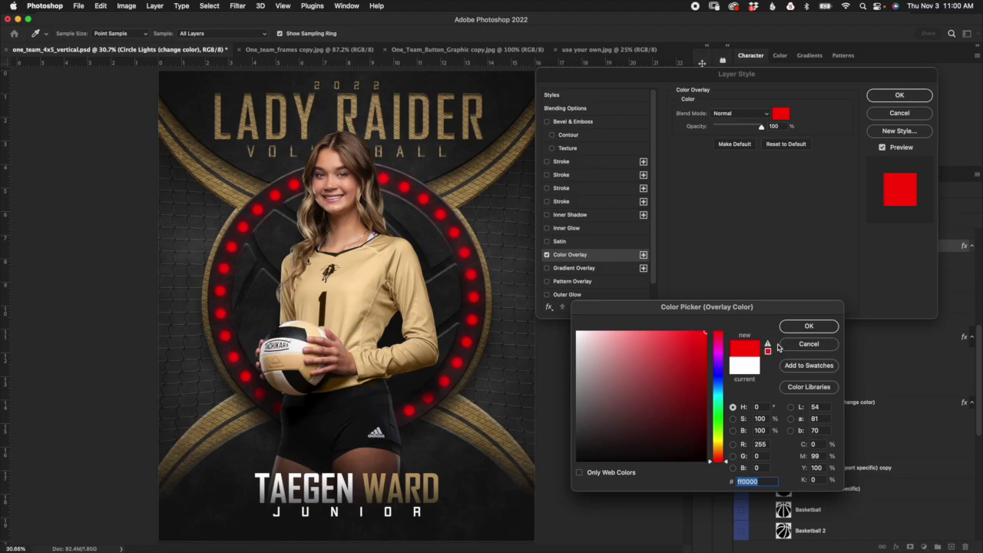
drag(717, 461, 726, 424)
click(818, 348)
click(899, 114)
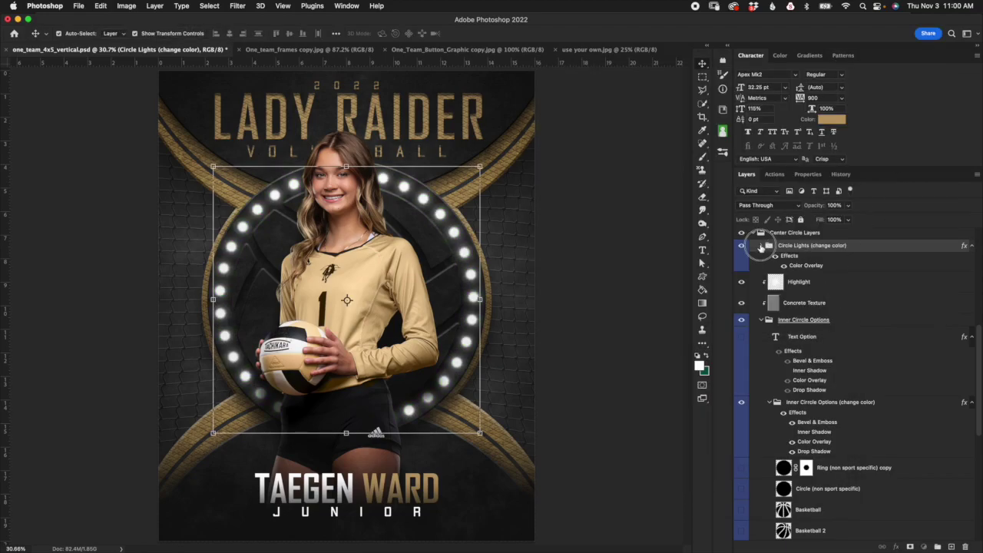
Expand the Circle Lights group and turn on its Large Center Circle Light (optional) layer
click(761, 245)
click(820, 283)
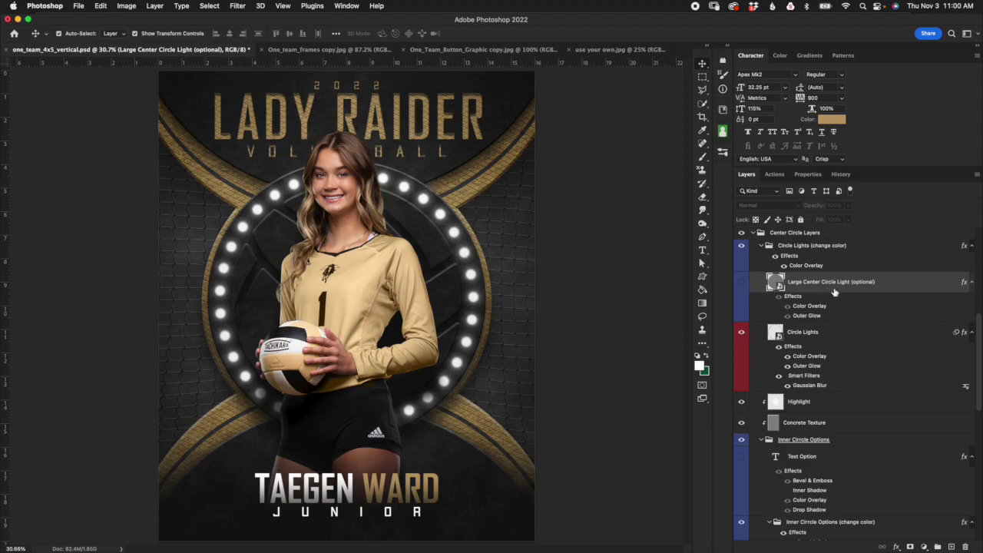
click(741, 282)
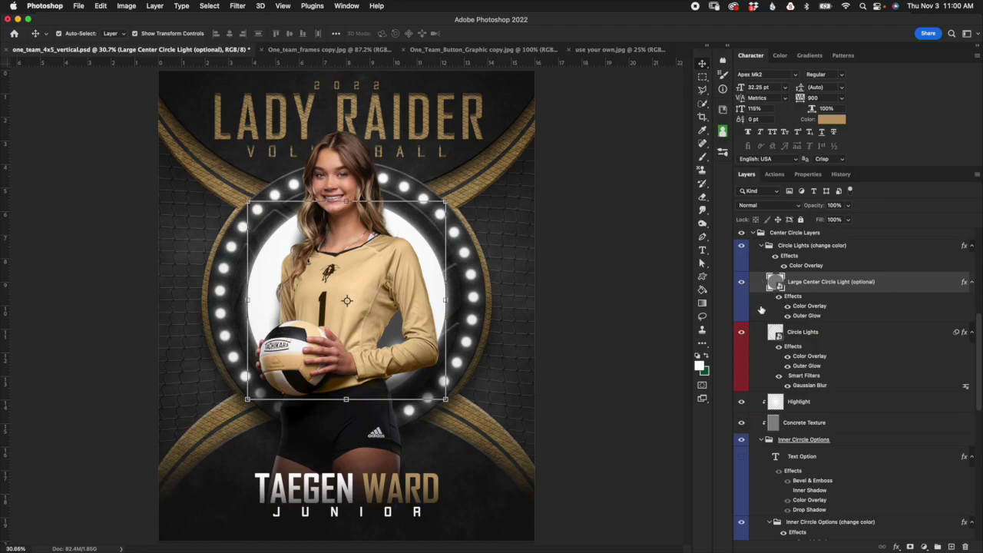
Hide and reshow the Large Center Circle Light (optional) layer, and view its Color Overlay settings without changing them
click(741, 282)
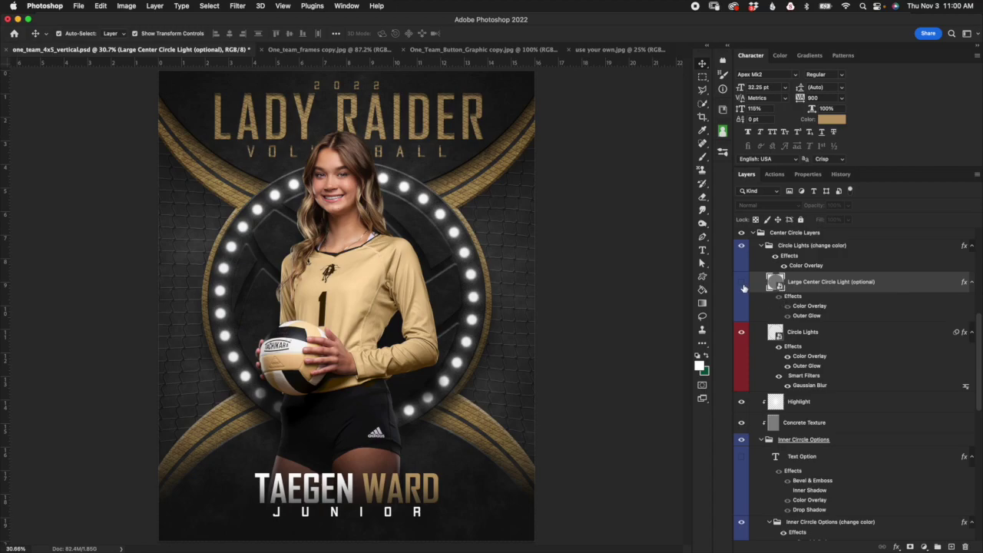
click(743, 287)
double_click(809, 306)
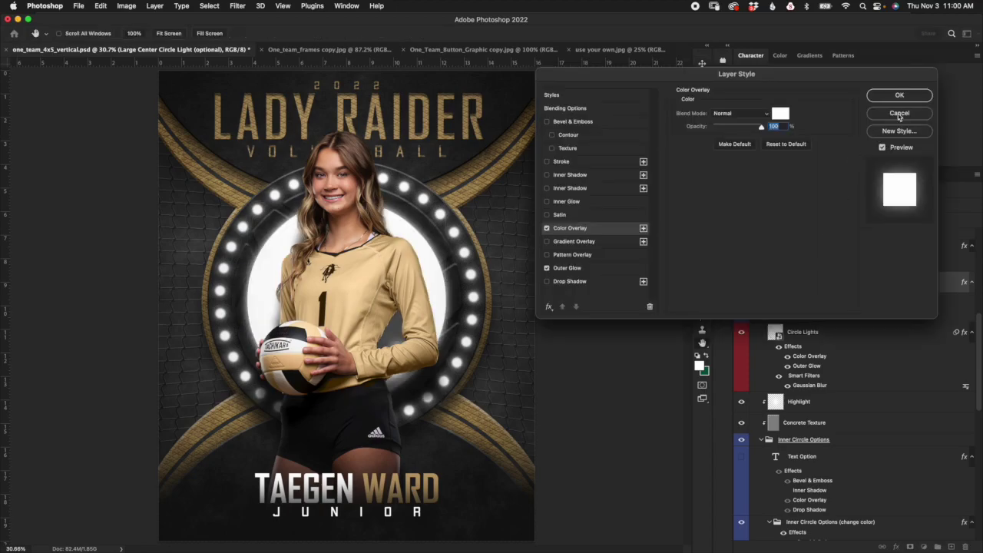
click(899, 113)
Review the Circle Lights group's Large Center Circle Light and Circle Lights layers, switching the group's Color Overlay off and back on
click(803, 259)
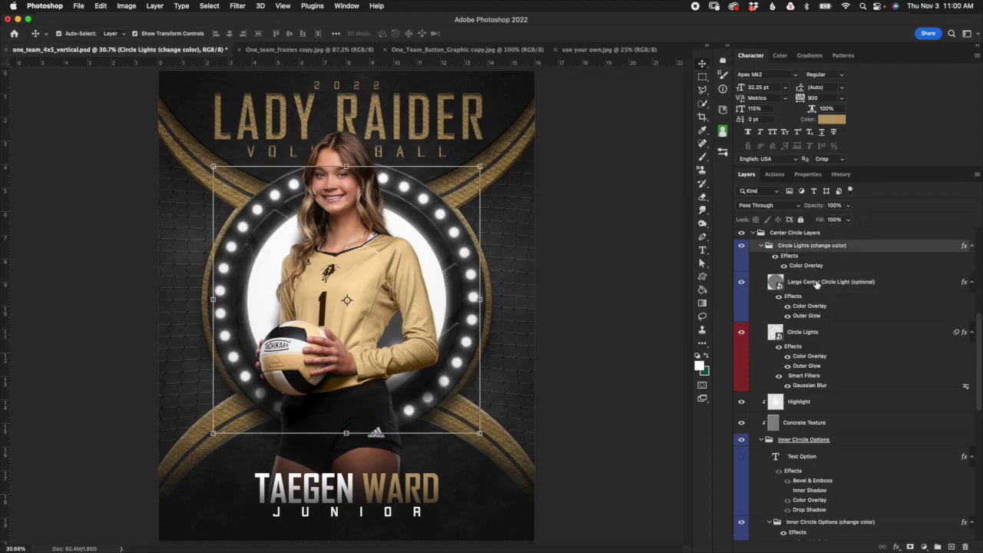
click(817, 296)
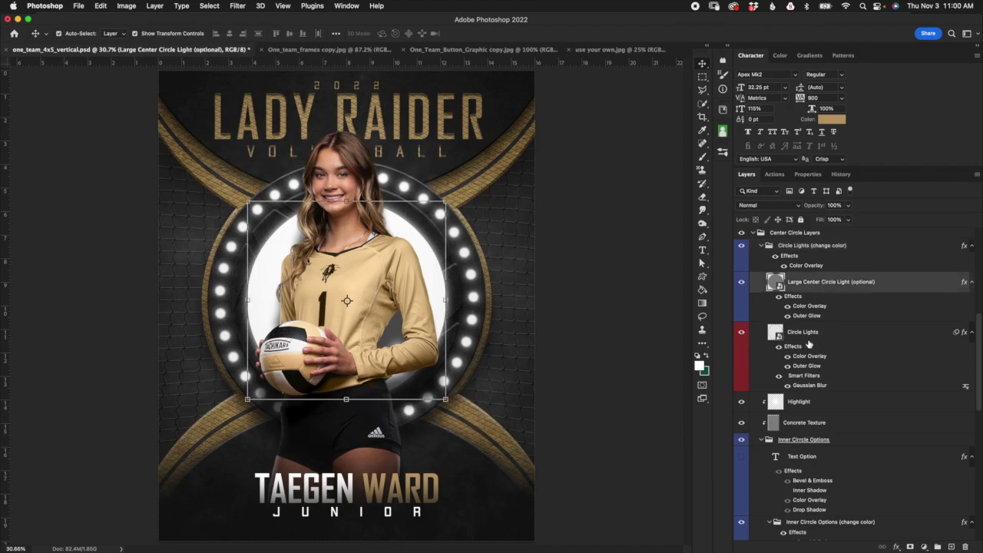
click(818, 332)
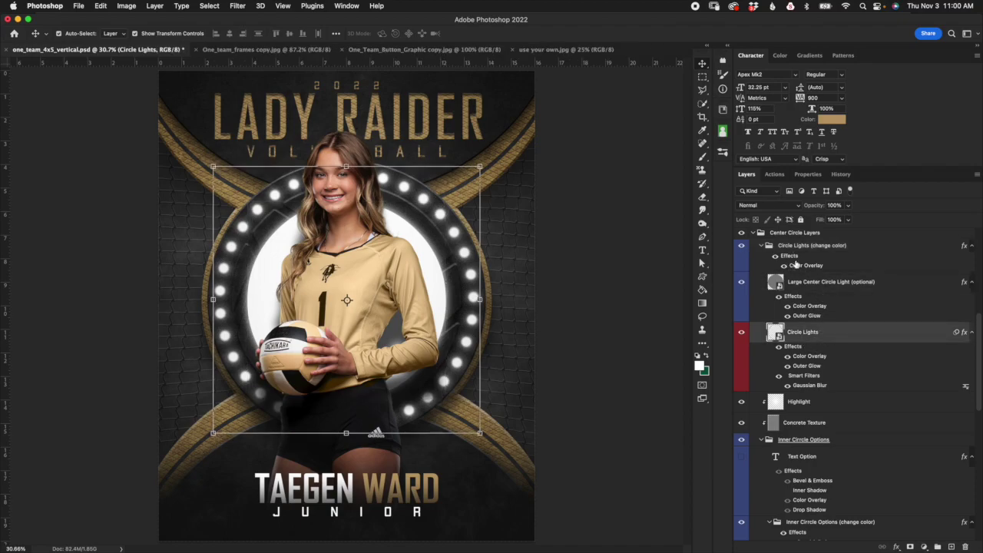
click(798, 247)
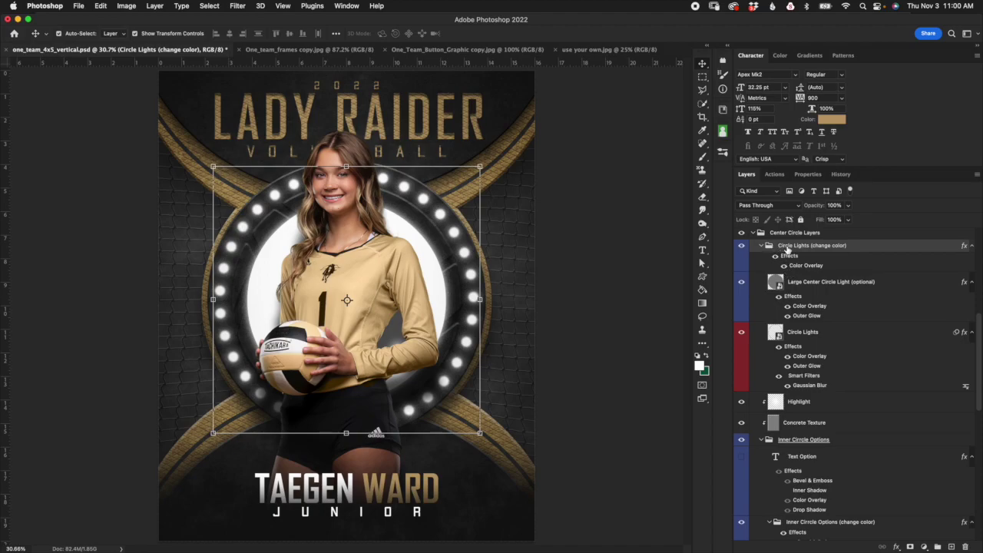
click(784, 265)
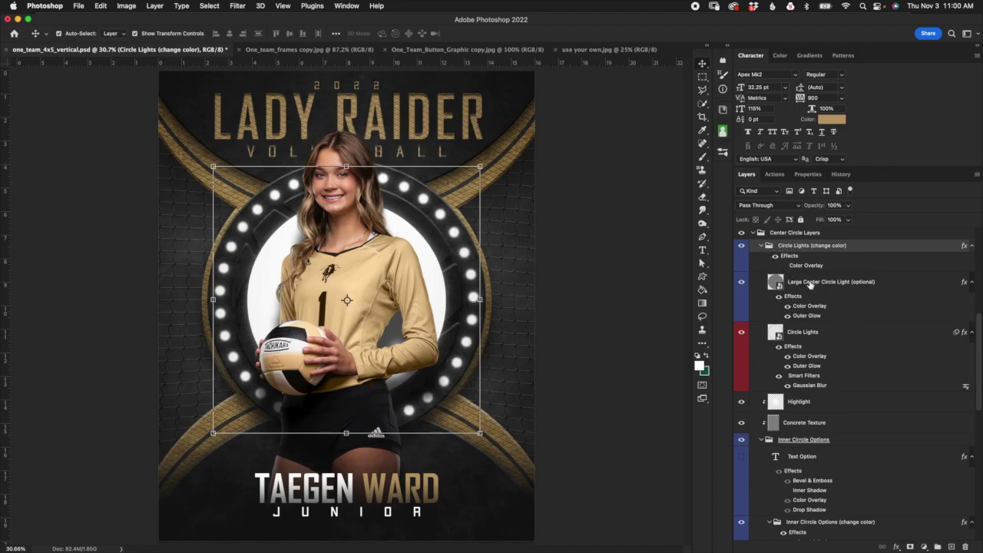
click(811, 284)
click(813, 336)
click(814, 287)
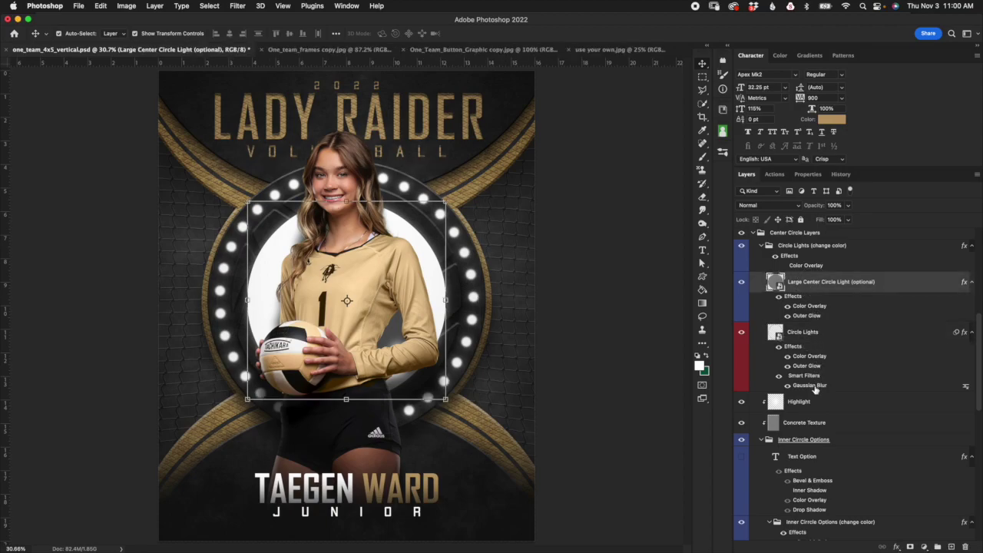
click(819, 336)
click(826, 315)
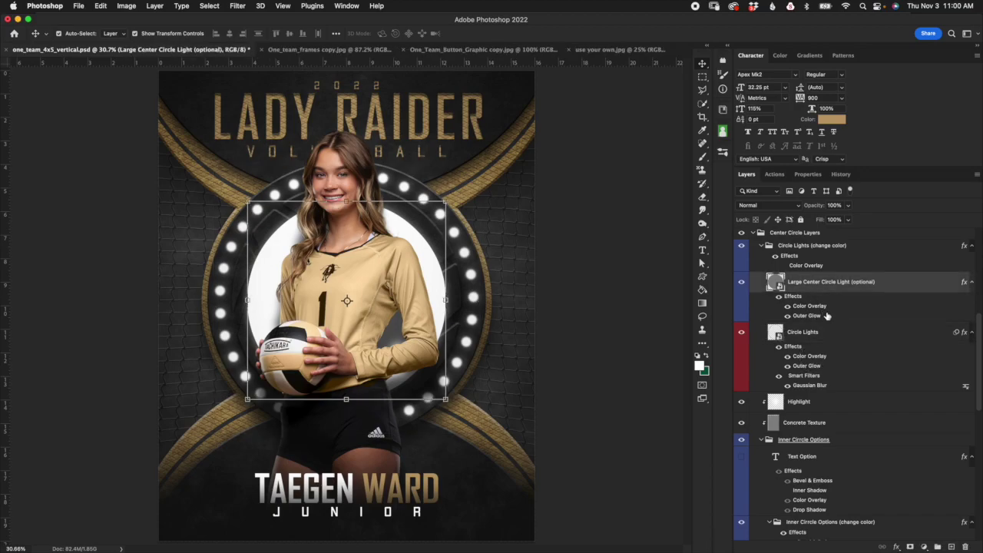
click(812, 266)
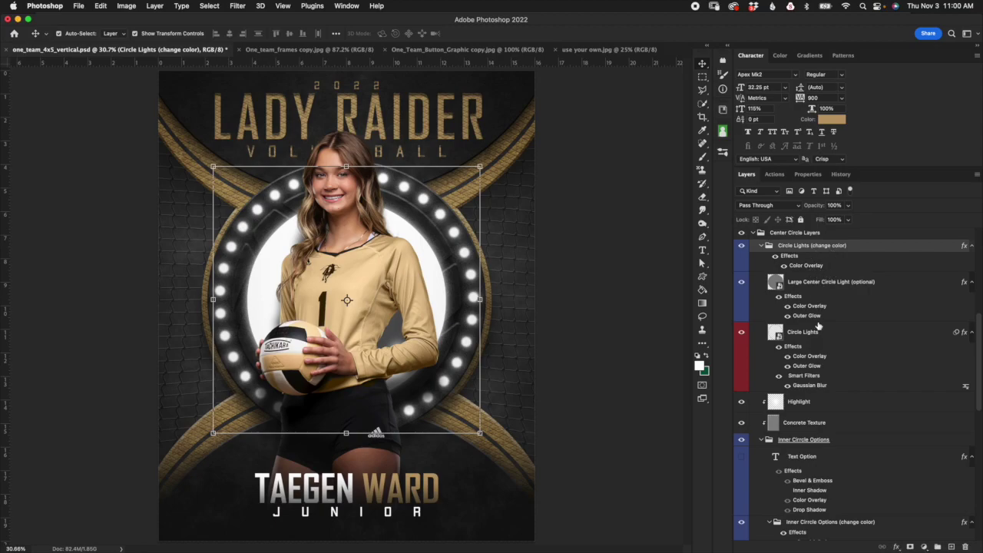
Collapse the Circle Lights group, and repeatedly hide and reshow the Highlight layer to compare its effect
click(761, 246)
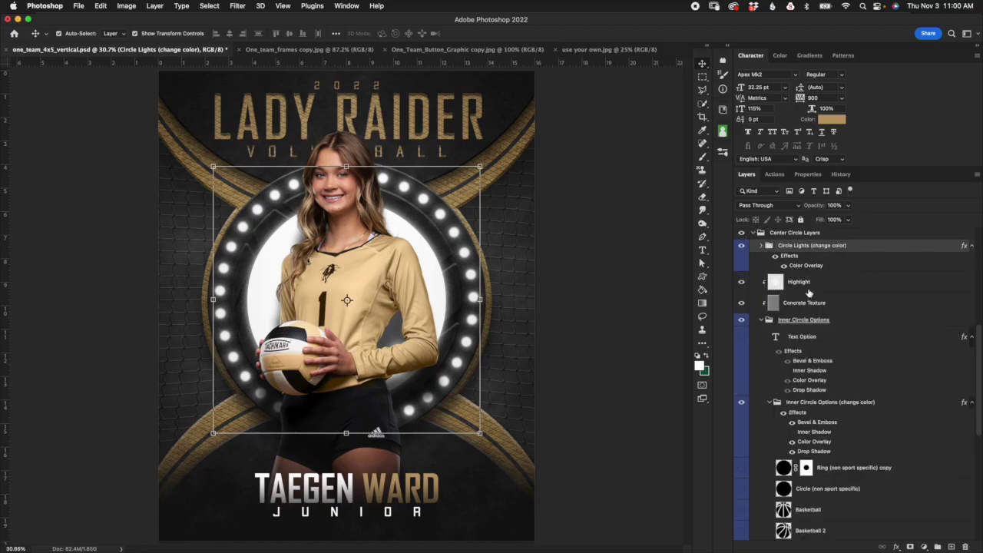
click(806, 284)
click(742, 283)
click(742, 282)
click(742, 283)
click(743, 283)
click(743, 283)
click(743, 283)
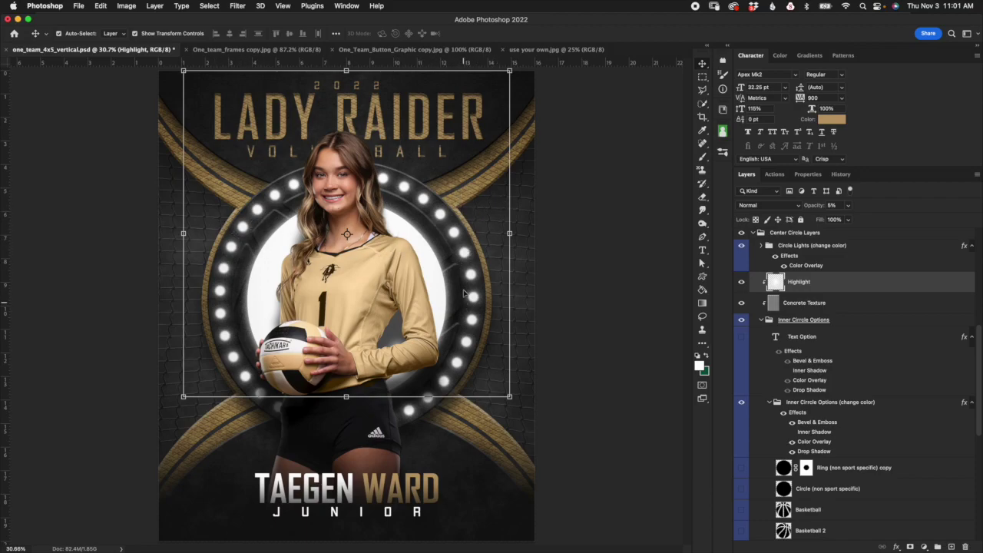
Select the Concrete Texture layer and examine the center circle's texture up close
click(806, 304)
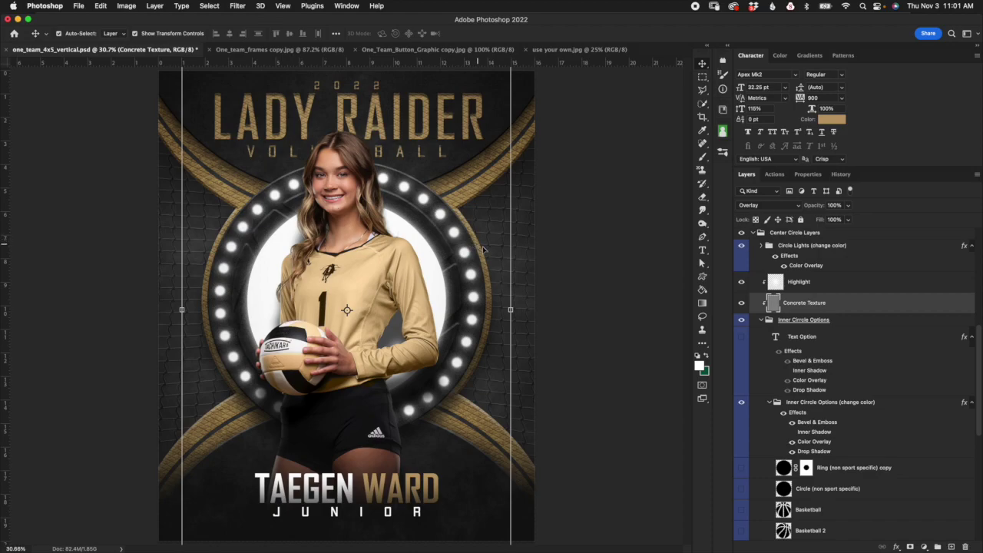
scroll(484, 250, up, 5)
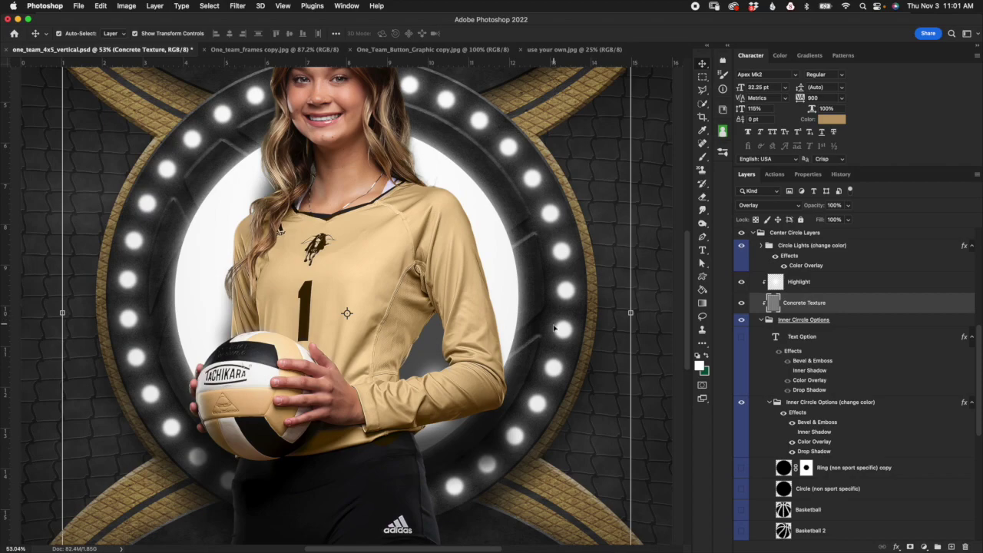
scroll(555, 329, down, 5)
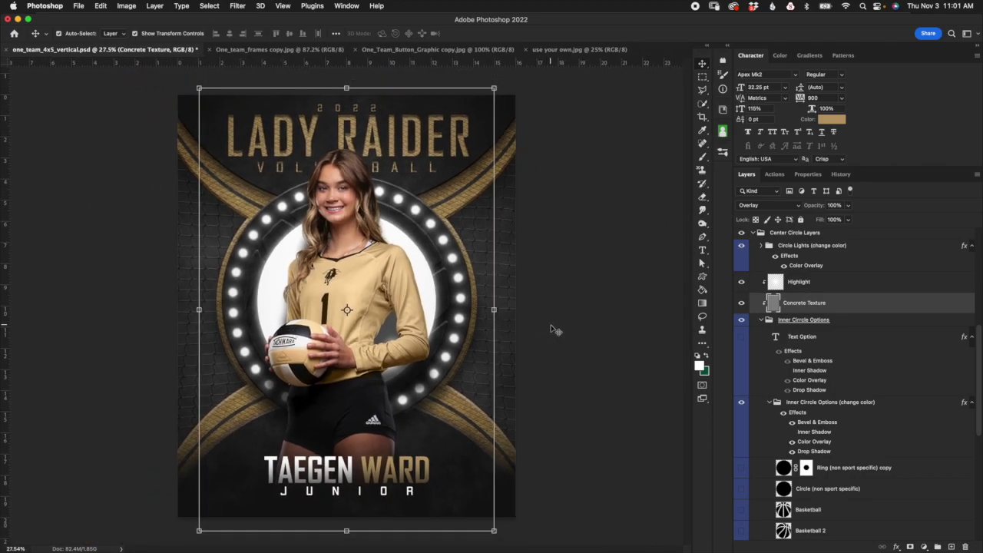
Select the Inner Circle Options group, and hide the Subject Images group to reveal the center circle
click(819, 323)
click(850, 322)
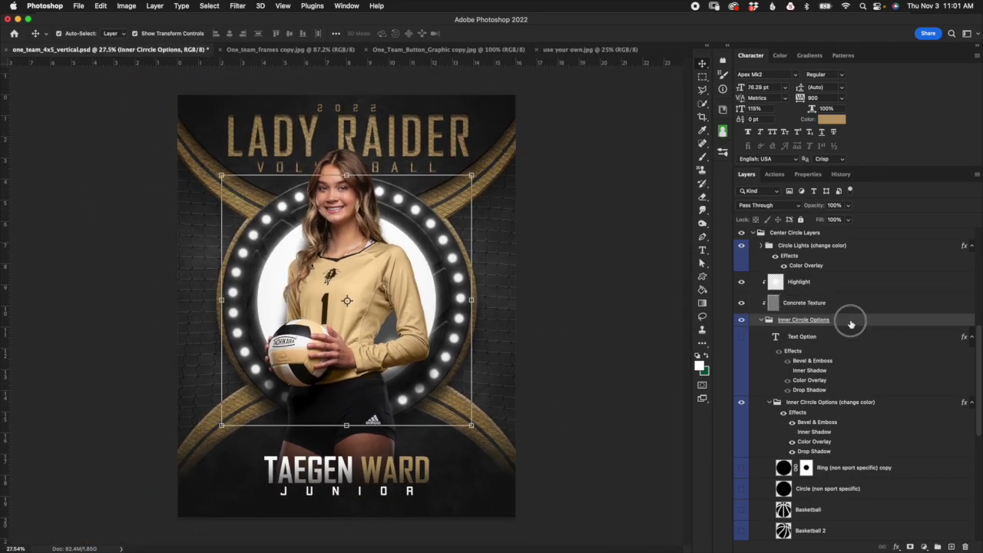
scroll(979, 356, down, 1)
drag(979, 355, 975, 286)
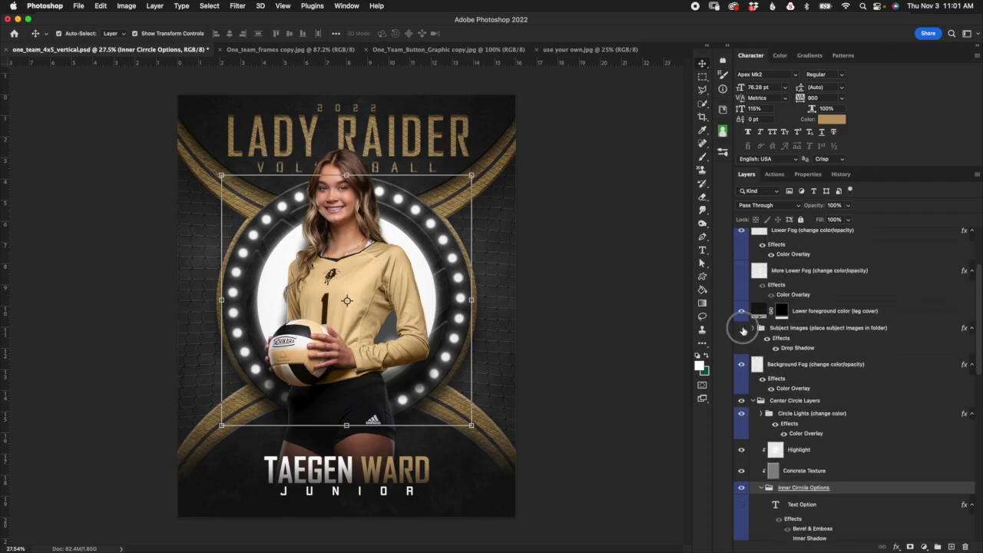
click(741, 327)
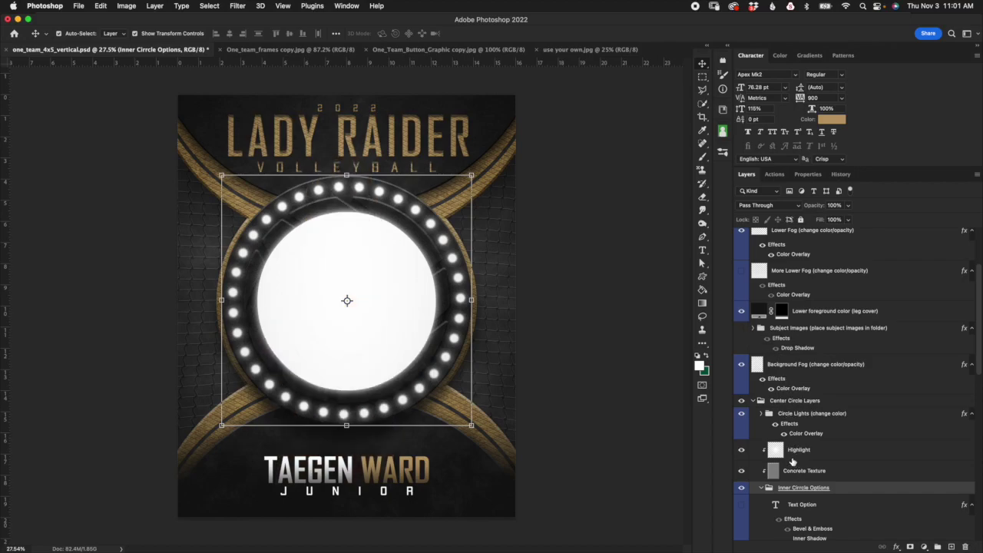
Turn off the Large Center Circle Light layer inside the Circle Lights group, and collapse the group again
scroll(793, 460, down, 2)
click(760, 341)
click(742, 380)
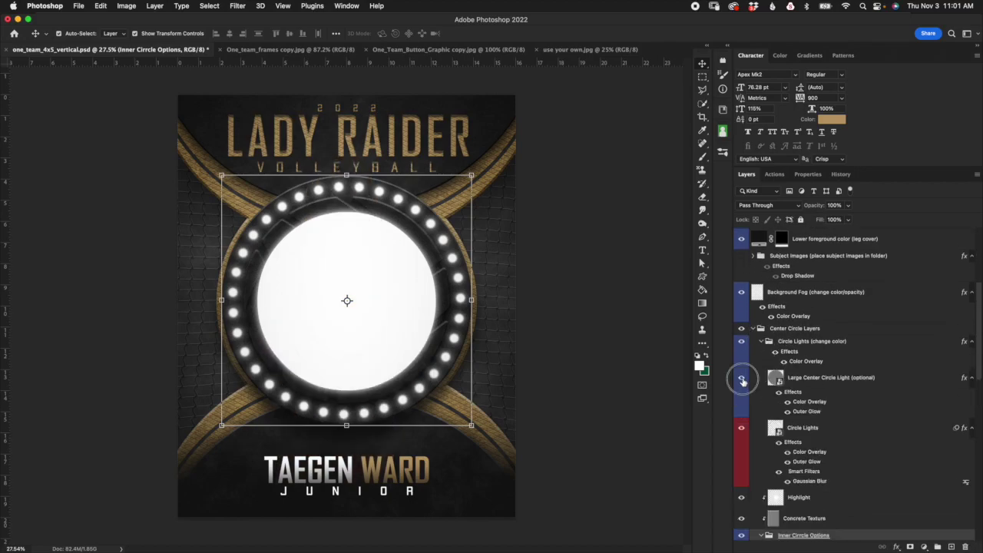
click(760, 341)
Preview the Text Option layer in Inner Circle Options over the center circle, and hide it again
scroll(818, 395, down, 2)
scroll(820, 394, down, 3)
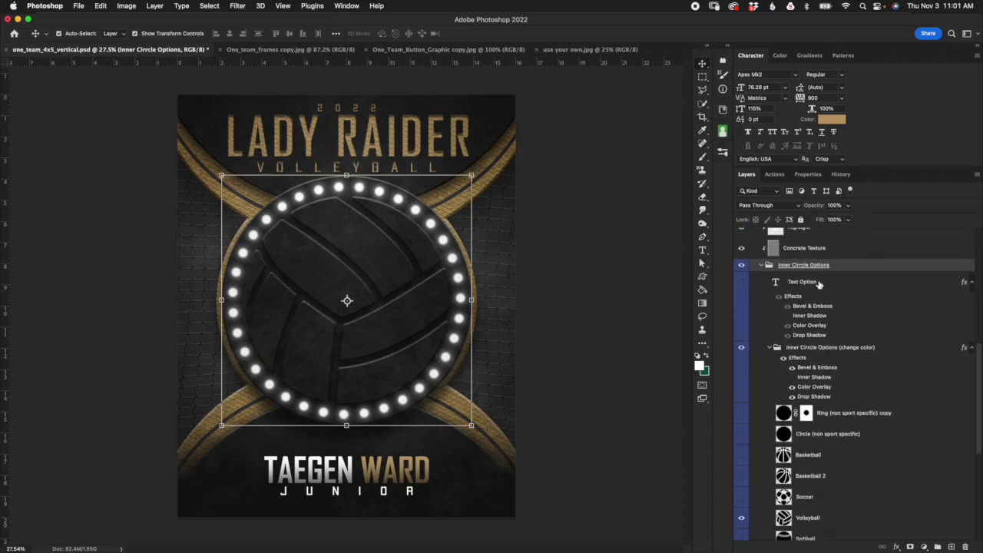
click(828, 286)
click(741, 283)
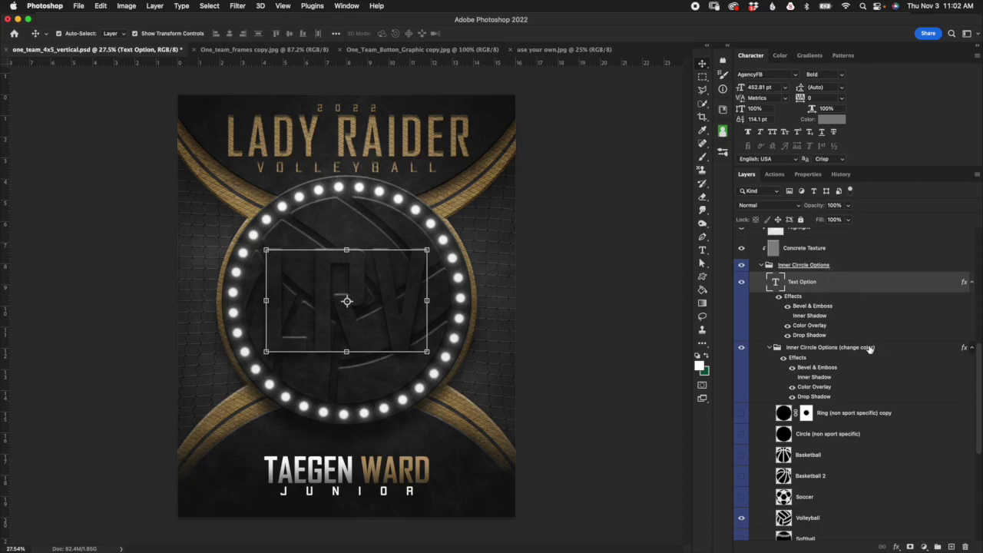
click(845, 285)
click(741, 285)
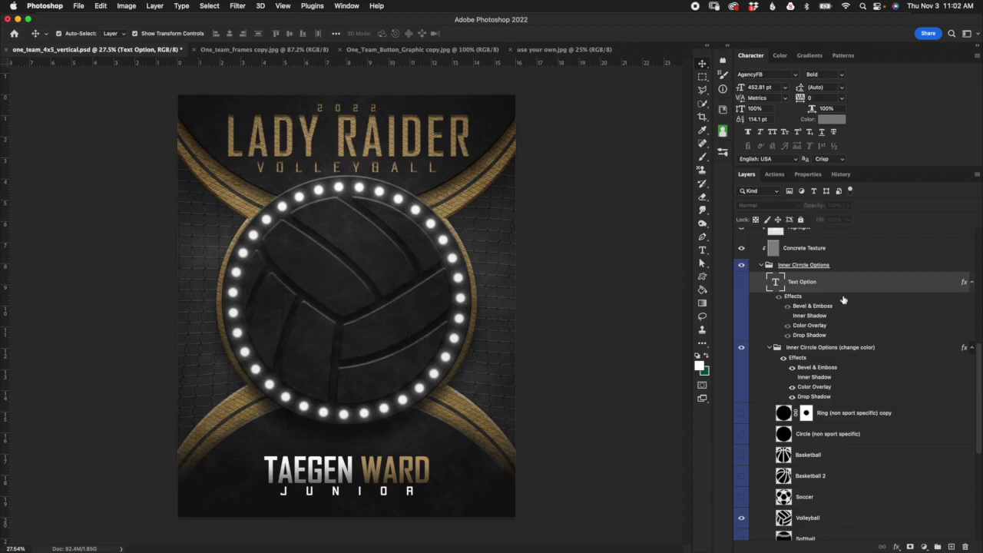
Hide the Volleyball layer in Inner Circle Options (change color), and preview the non-sport-specific Ring and Circle layers one at a time
click(837, 351)
drag(977, 355, 973, 376)
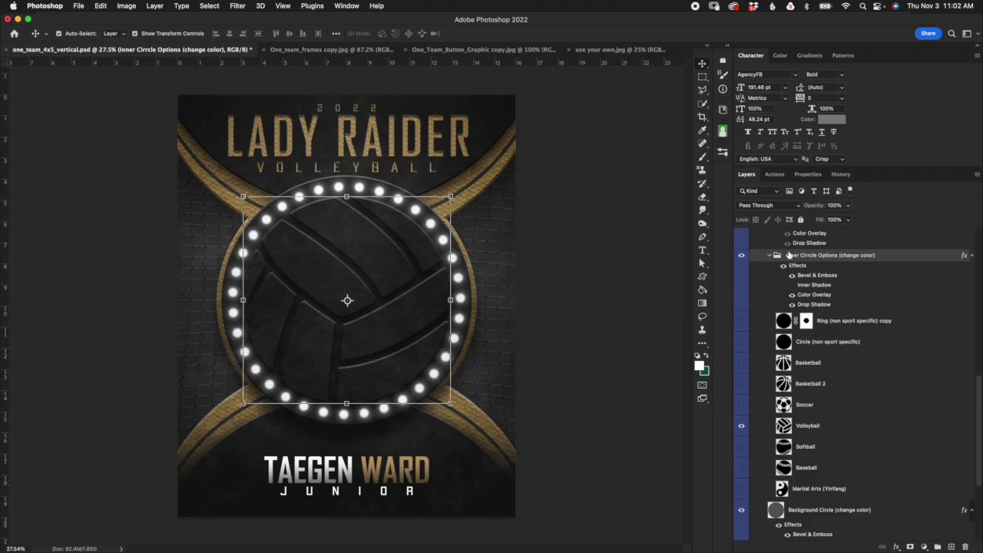
click(742, 427)
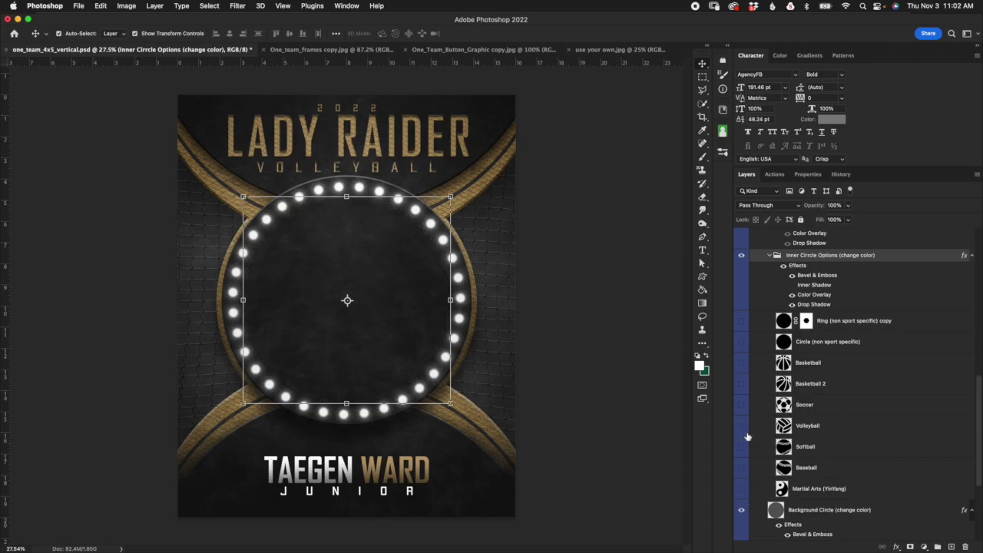
click(741, 321)
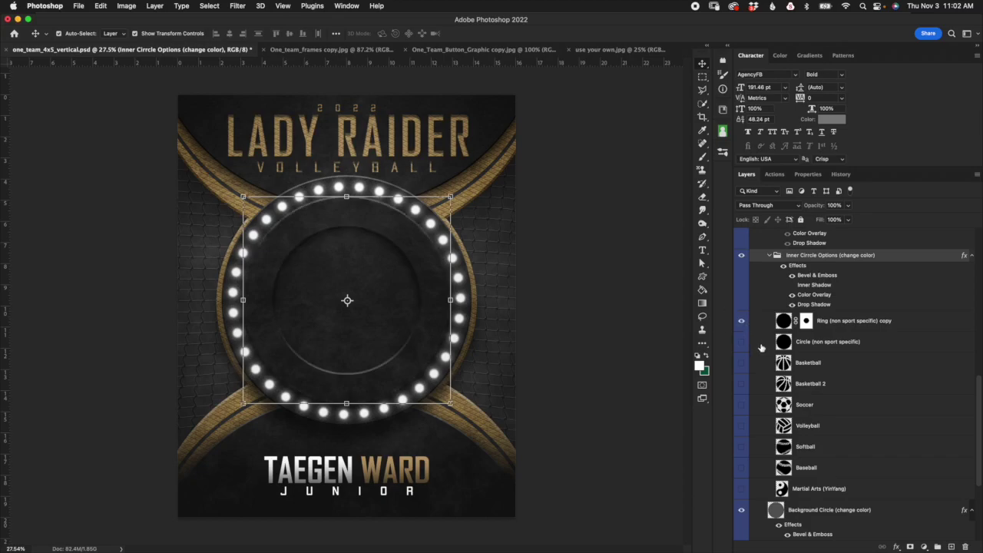
click(743, 322)
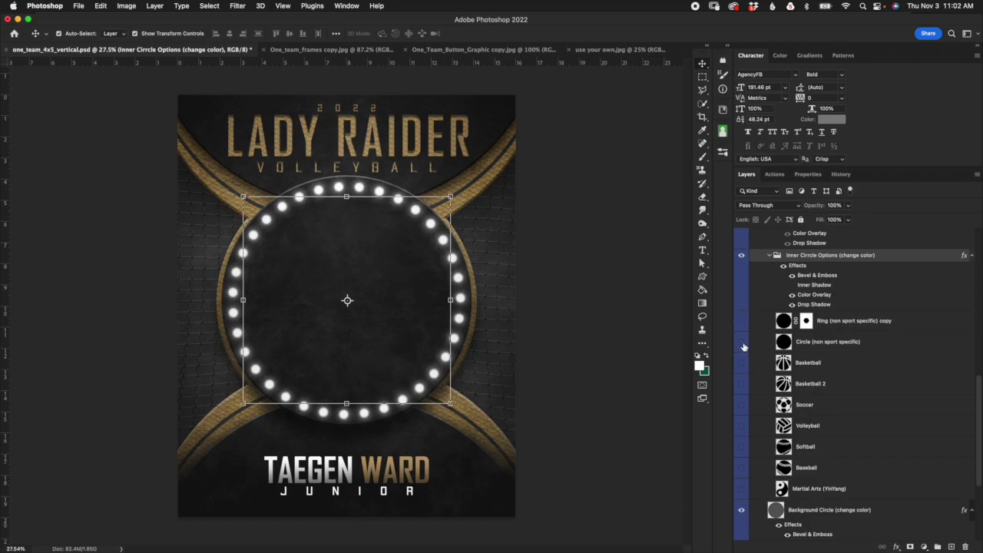
click(742, 343)
click(741, 343)
Preview the Basketball, Basketball 2 and Soccer inner circle designs one at a time, hiding each again
click(742, 363)
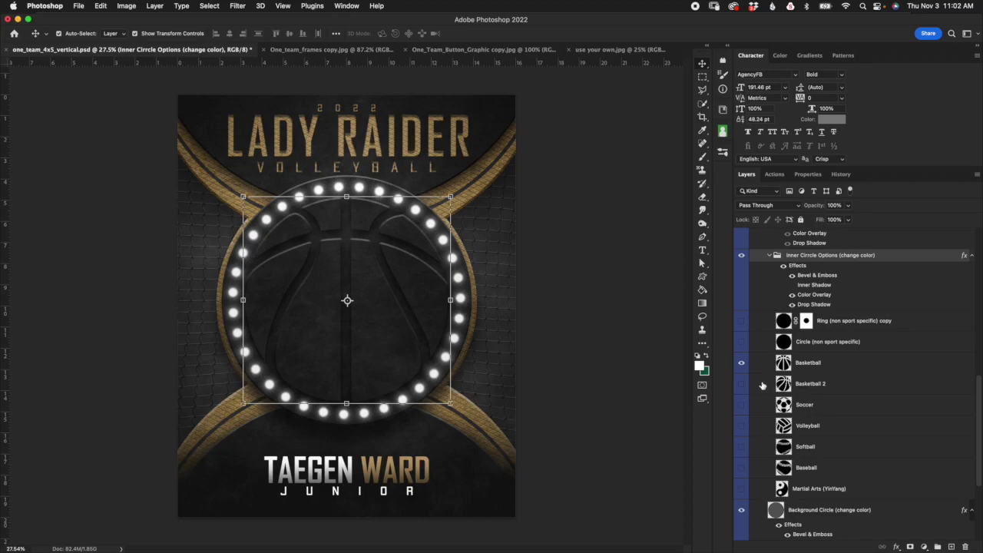
click(741, 367)
click(742, 389)
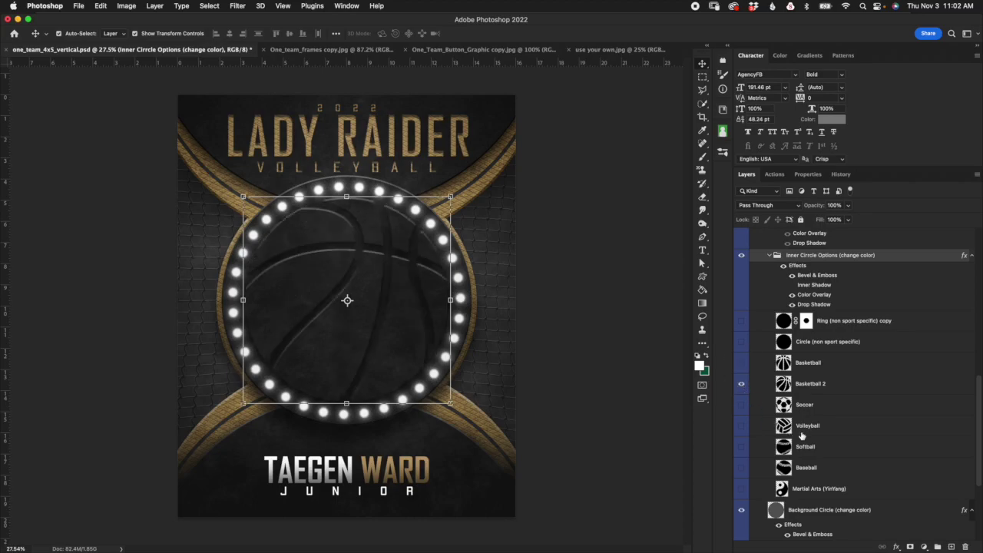
click(741, 383)
click(741, 403)
click(742, 404)
Preview the Volleyball, Softball, Baseball and Martial Arts (YinYang) designs in turn, and leave only Volleyball turned on
click(741, 425)
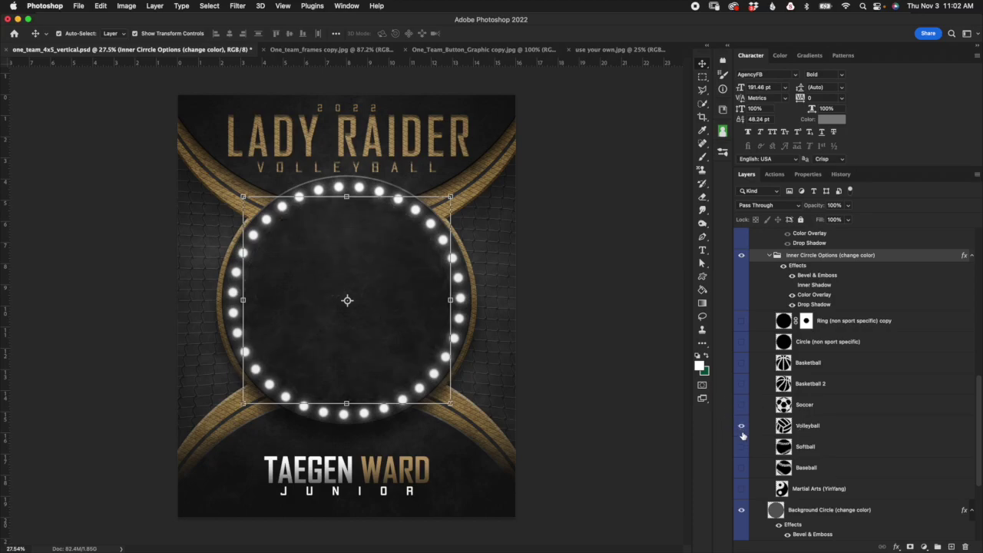
click(741, 426)
click(742, 446)
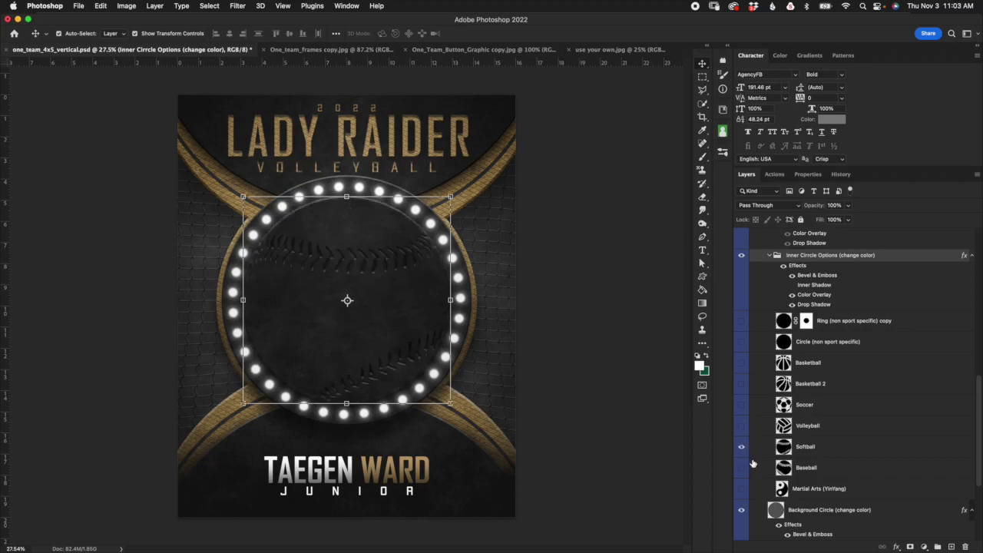
click(741, 447)
click(742, 467)
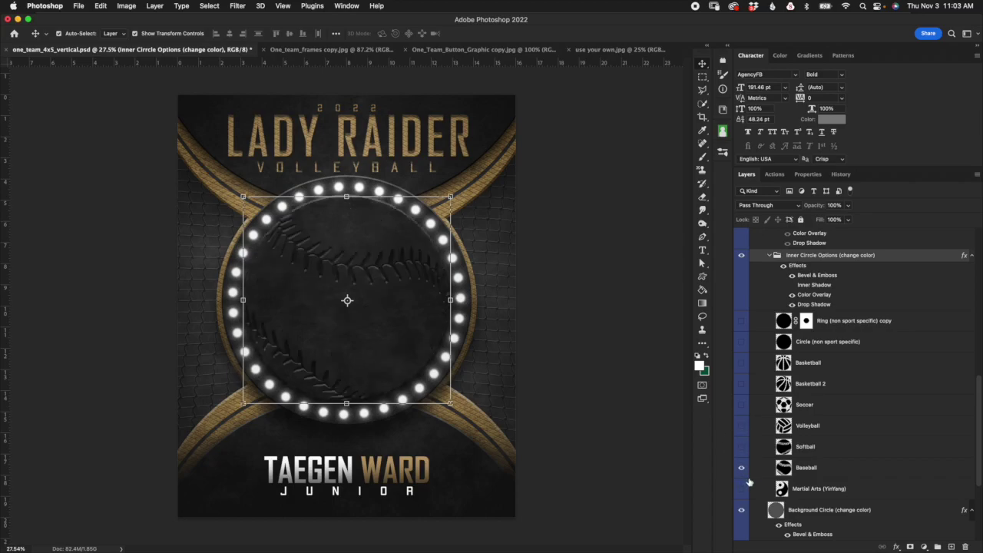
click(741, 467)
click(742, 488)
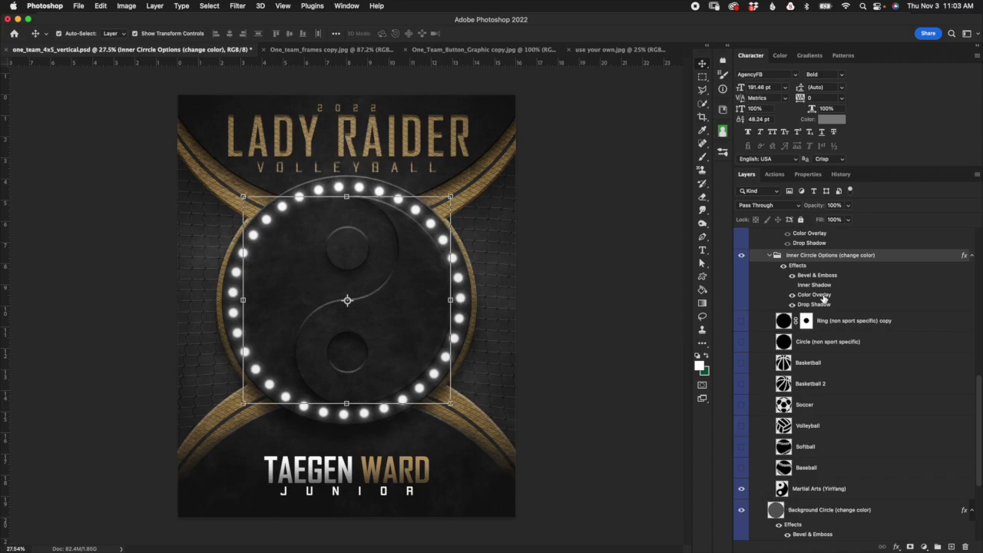
click(741, 489)
click(741, 425)
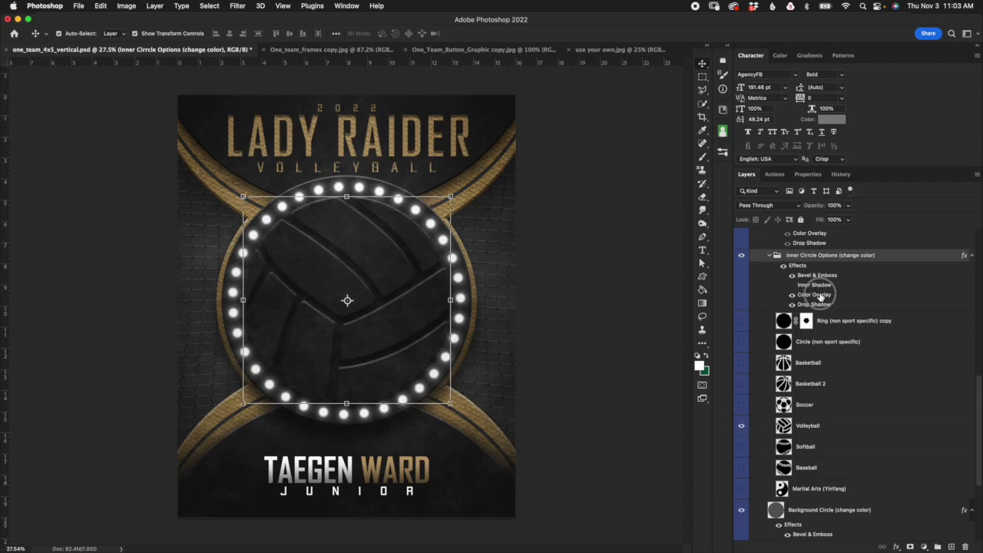
Try a bright red ff0000 color overlay on the Inner Circle Options (change color) group, and discard it
double_click(816, 295)
click(780, 113)
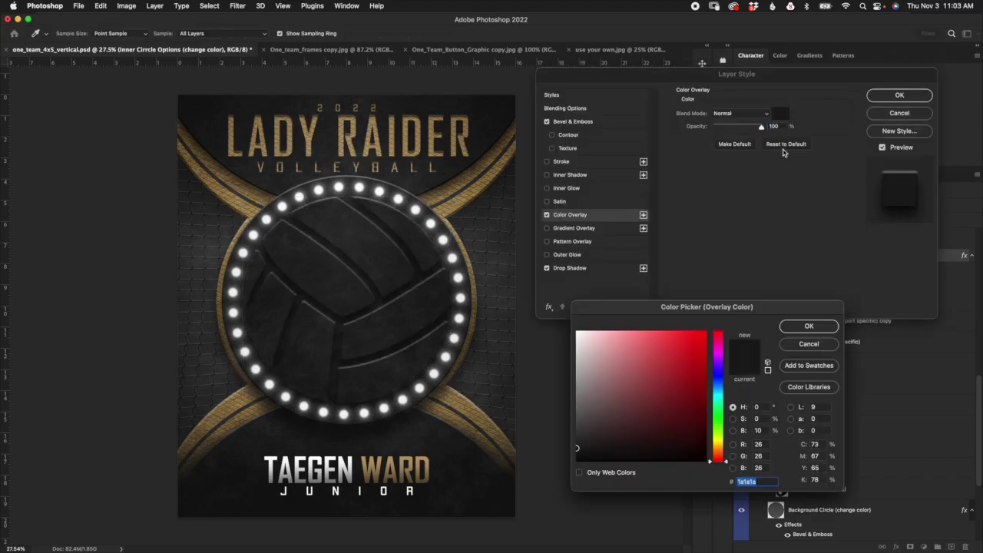
mouse_move(680, 377)
mouse_down()
mouse_move(689, 434)
mouse_move(703, 440)
mouse_move(701, 407)
mouse_move(687, 392)
mouse_move(701, 347)
mouse_up()
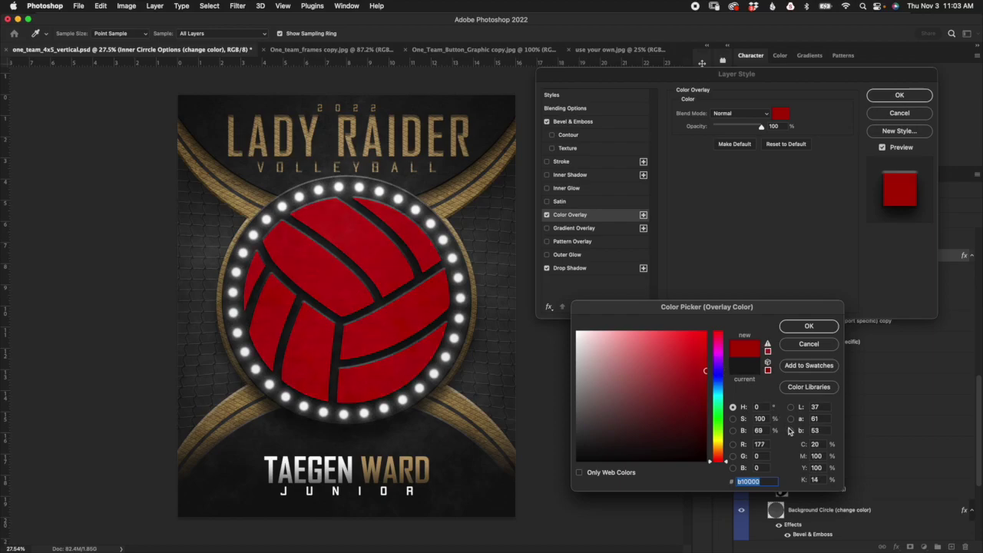
click(703, 338)
drag(704, 338, 706, 332)
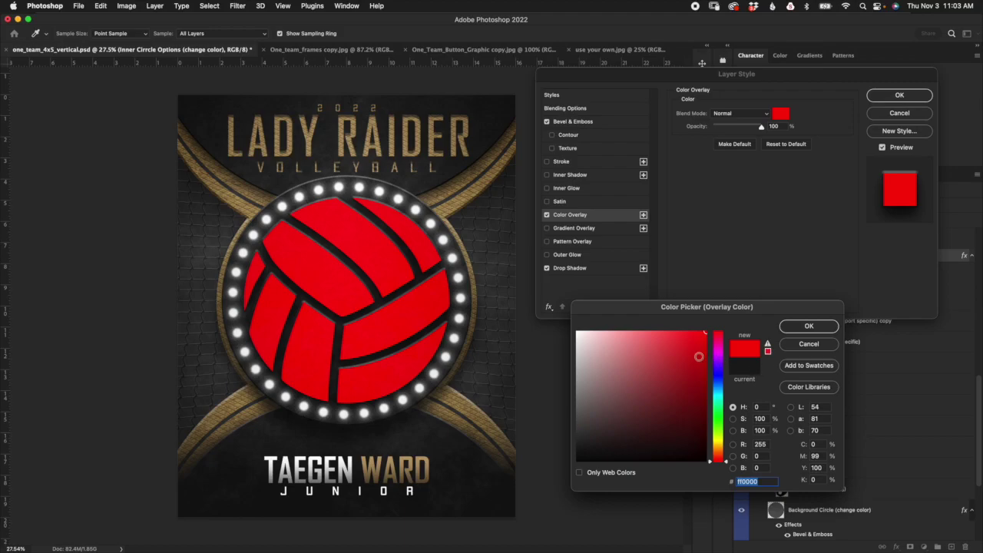
click(744, 368)
click(826, 347)
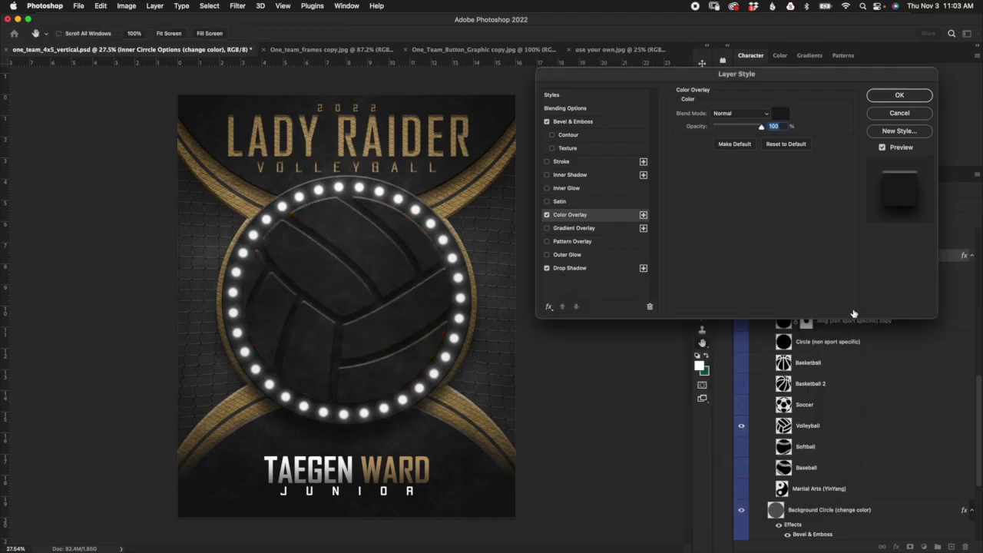
click(899, 113)
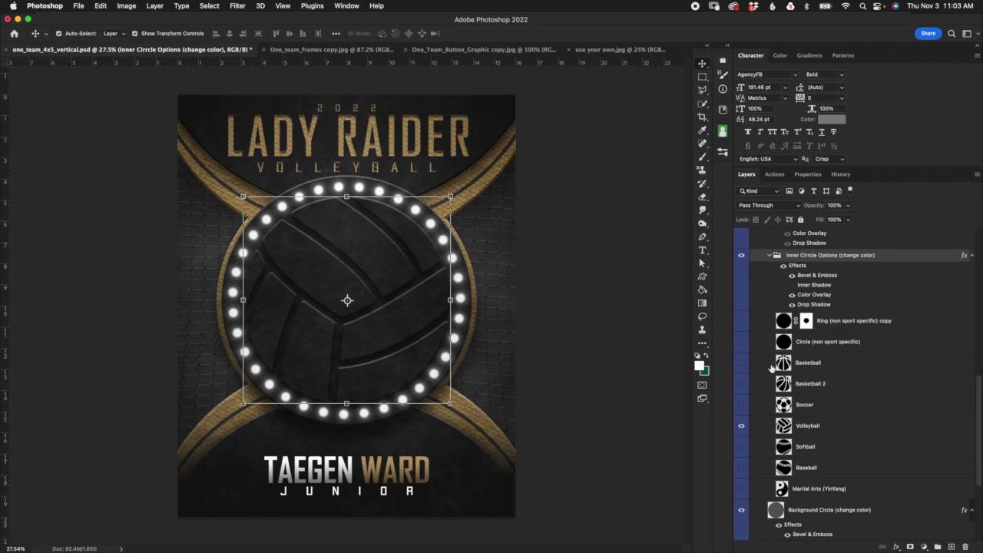
Preview the center circle with the Background Circle (change color) layer hidden, and show the layer again
click(842, 511)
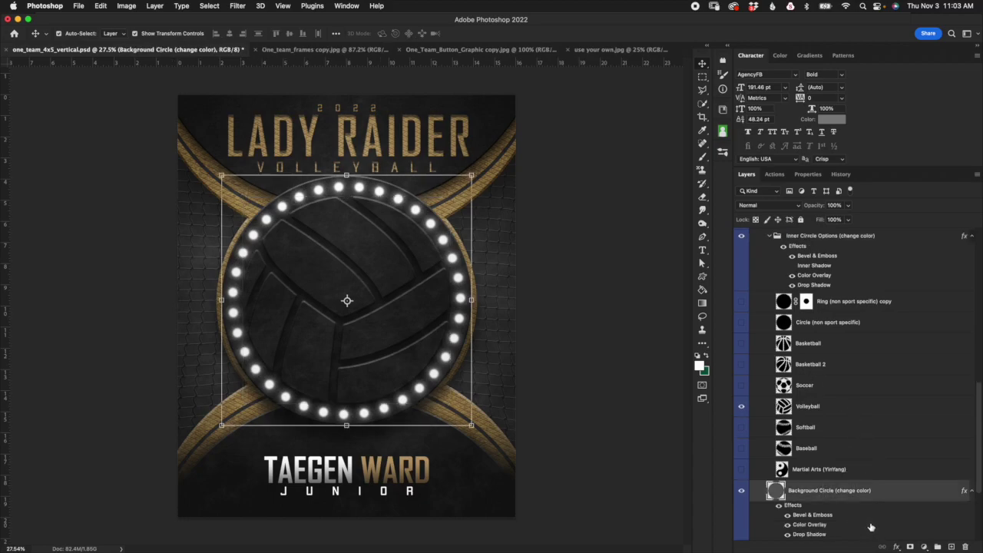
scroll(871, 527, down, 3)
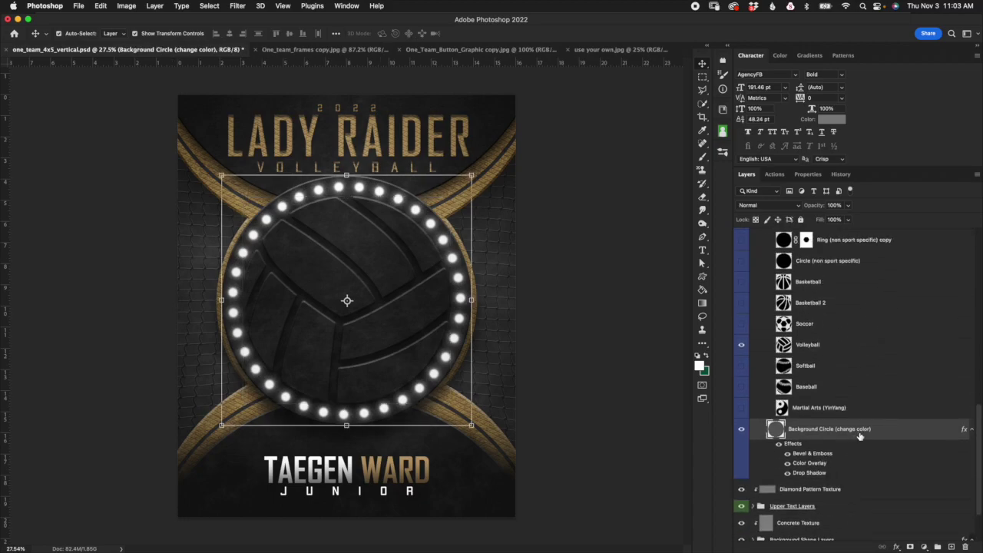
click(741, 430)
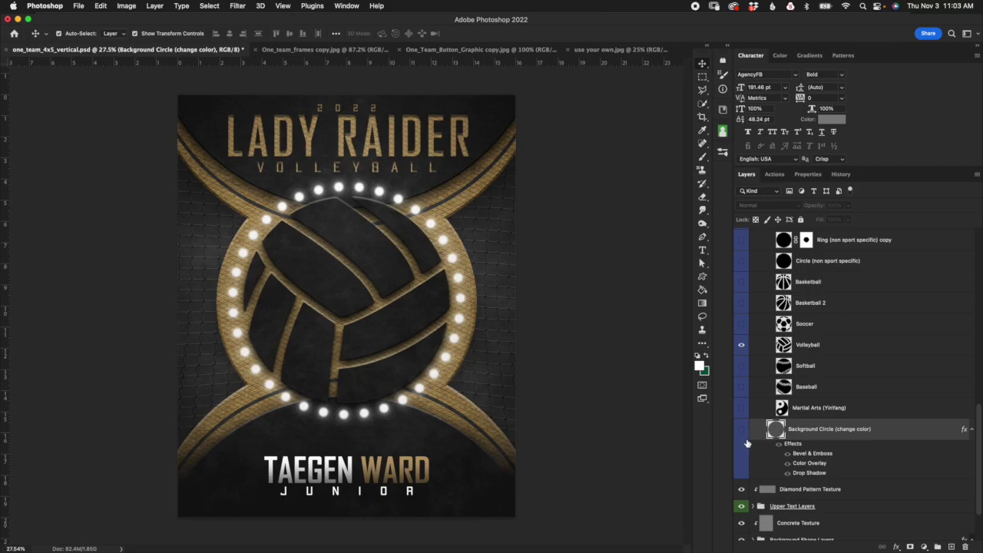
click(741, 430)
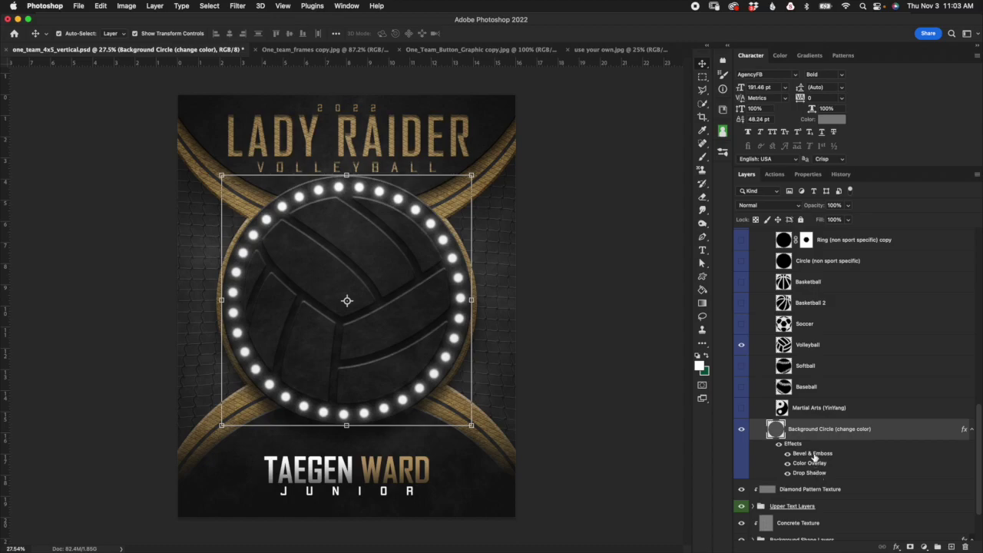
Change the color overlay of the Background Circle (change color) layer to a near-black shade
double_click(818, 464)
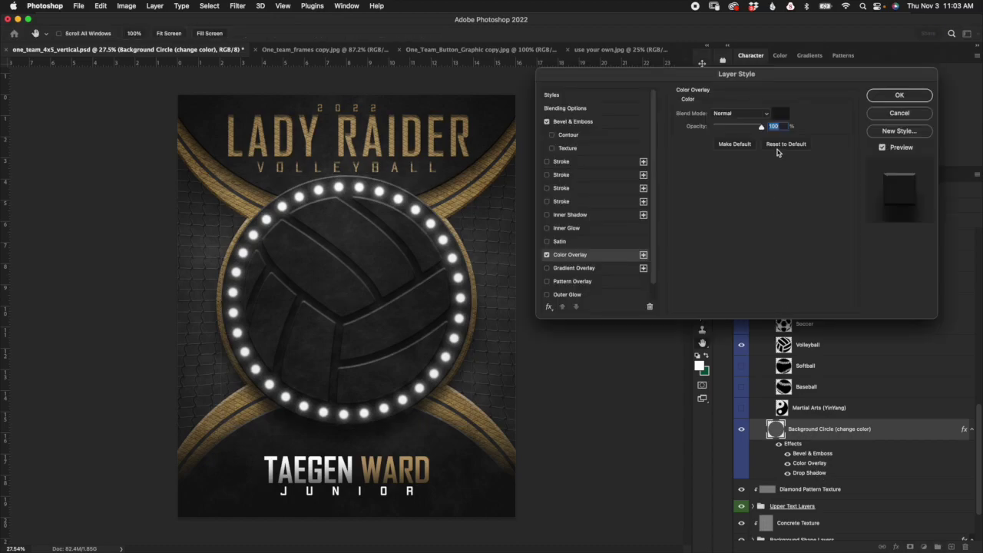
click(781, 114)
drag(651, 384, 715, 460)
click(834, 326)
click(899, 95)
Collapse the inner circle options and the Center Circle Layers group
drag(979, 436, 972, 351)
click(768, 344)
click(760, 341)
click(844, 375)
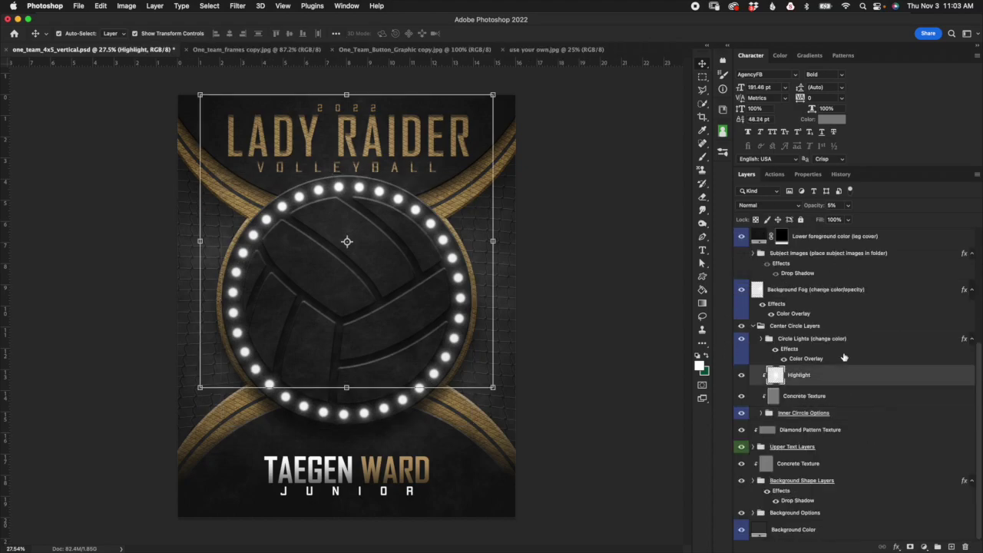
click(845, 360)
click(791, 326)
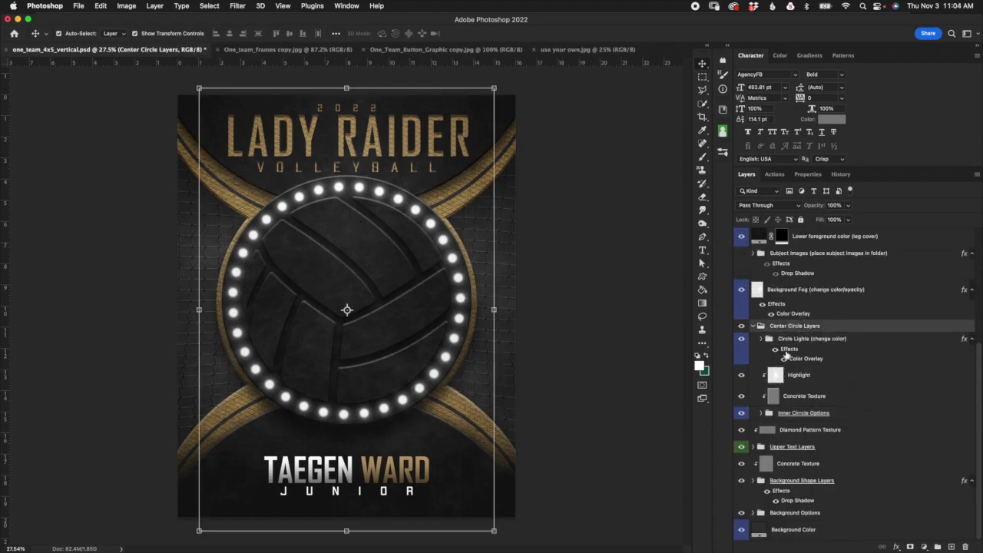
click(753, 325)
Select the Background Fog (change color/opacity) layer, and compare the poster with the fog hidden and shown
click(823, 379)
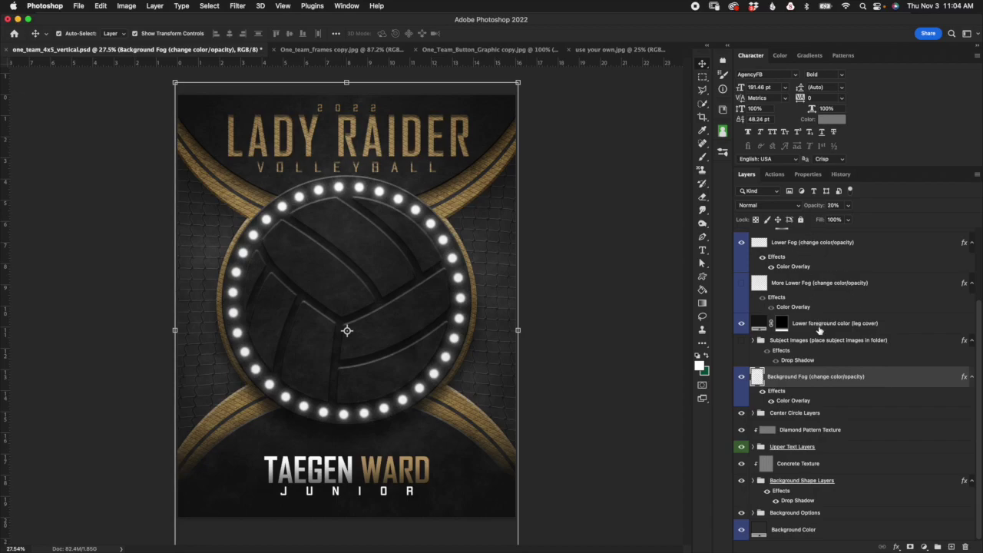
drag(978, 406, 978, 339)
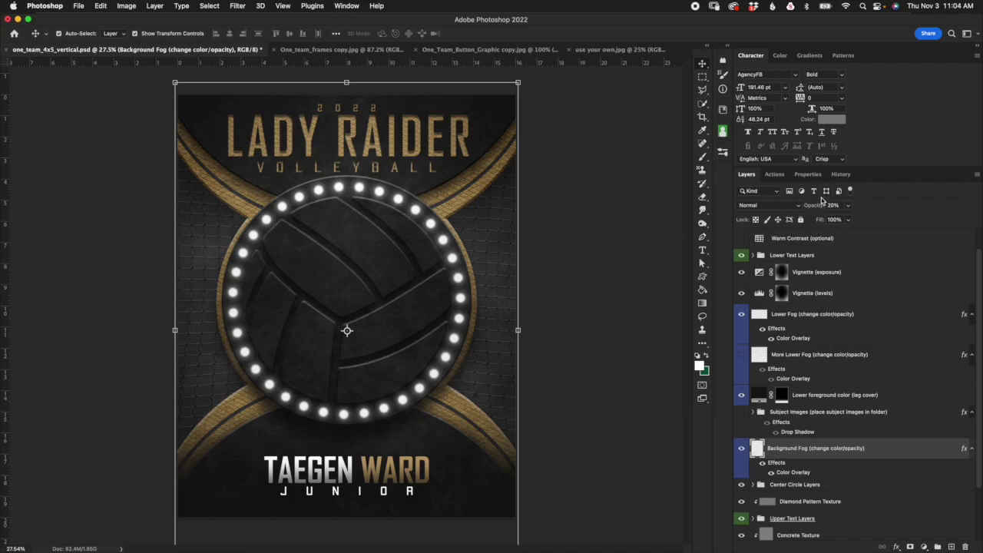
click(741, 450)
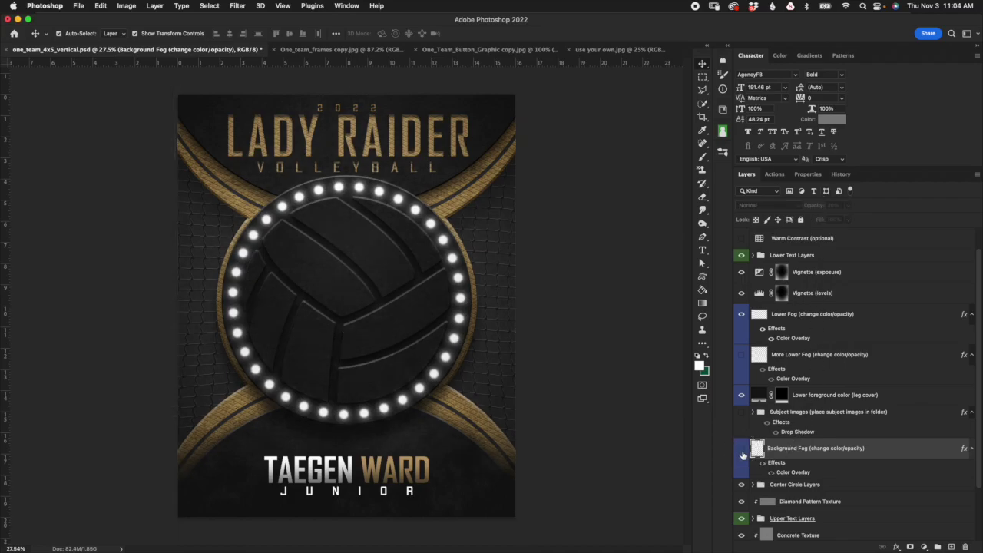
click(742, 453)
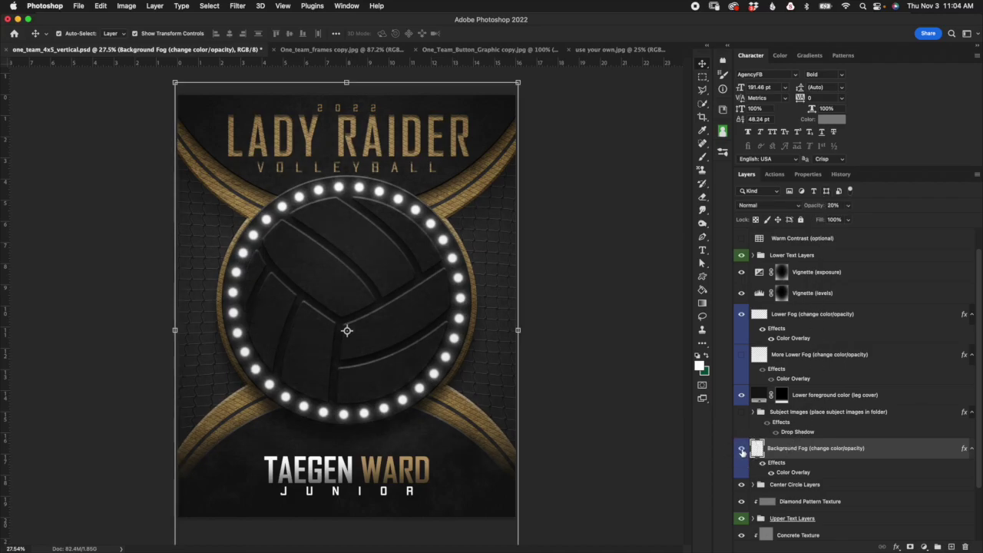
click(742, 452)
click(741, 453)
click(741, 453)
click(742, 453)
click(742, 454)
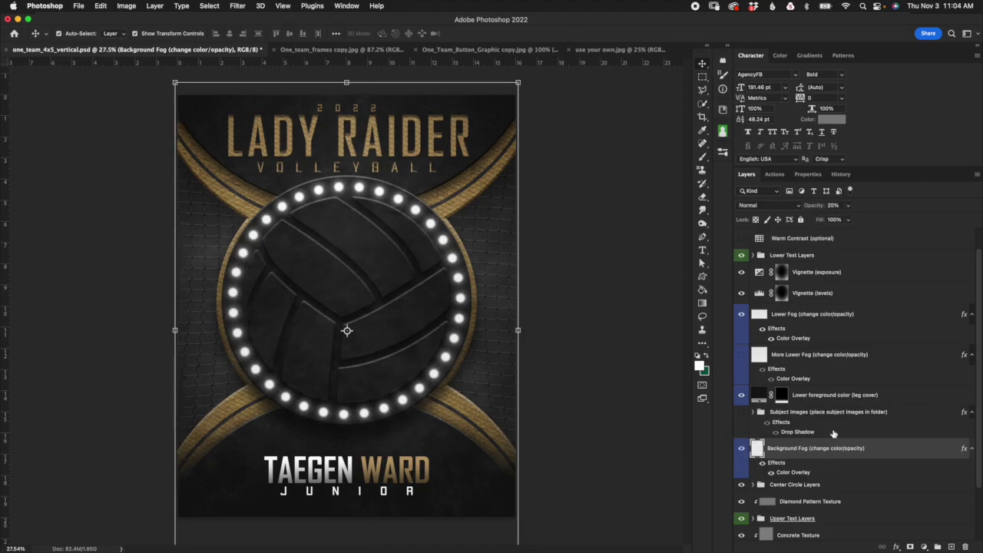
Try a stronger opacity and 5% on the Background Fog layer, and set its opacity back to 20%
drag(813, 208, 912, 193)
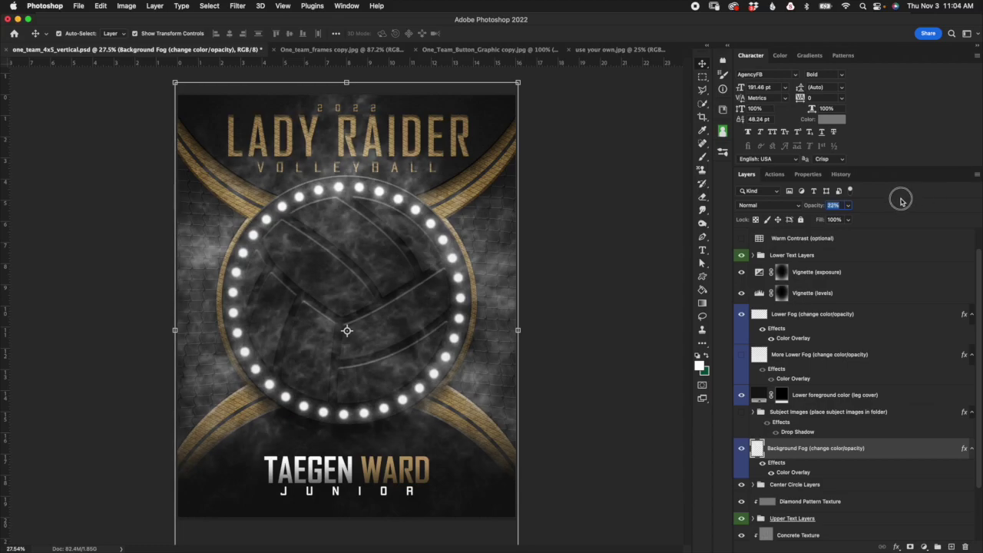
text(5)
key(Return)
key(Return)
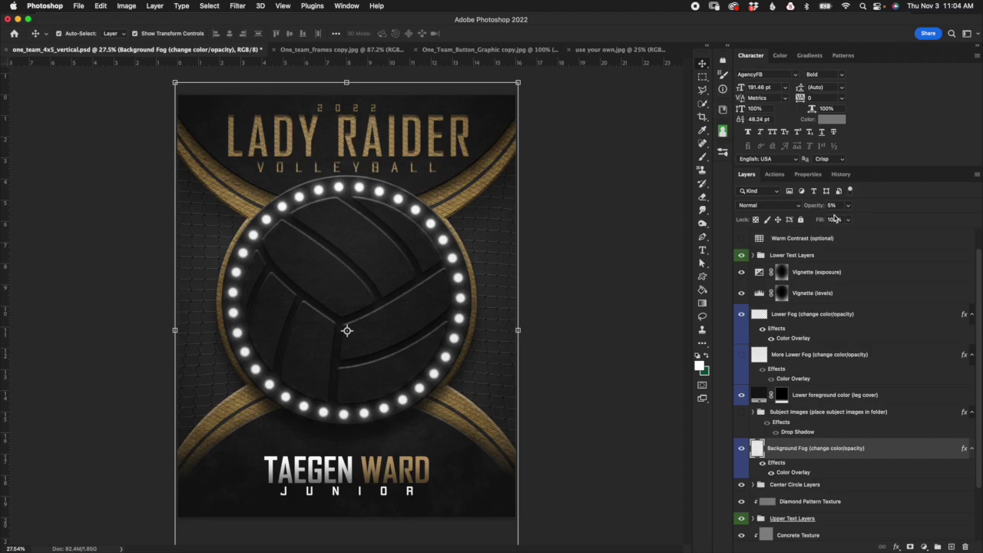
key(2)
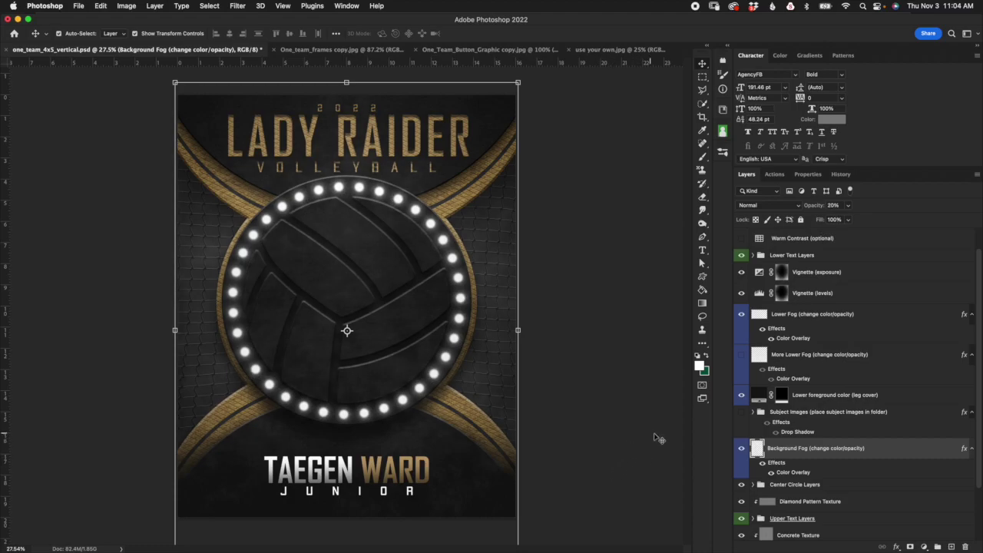
Try a bright red ff0000 color overlay on the Background Fog layer, and discard it
double_click(798, 472)
click(780, 112)
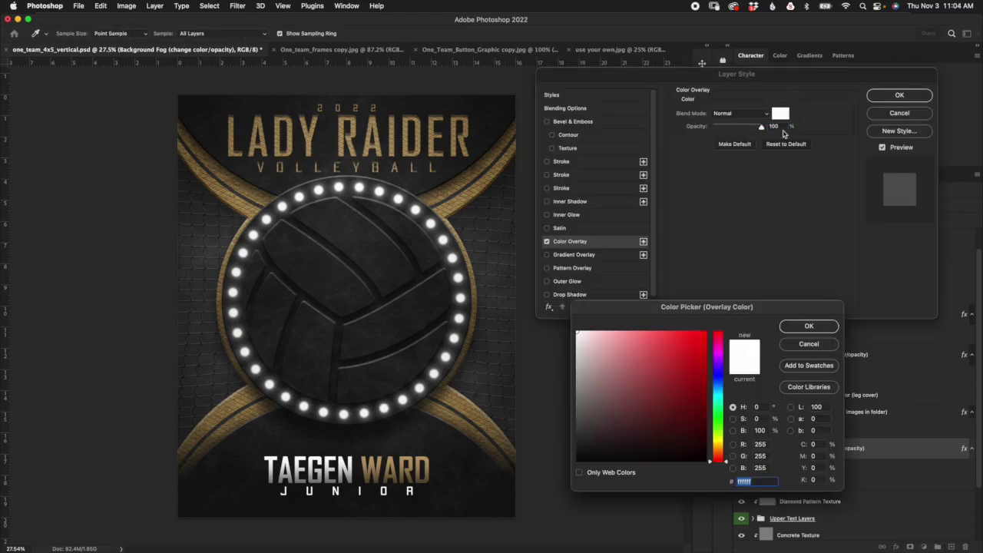
click(705, 371)
click(705, 333)
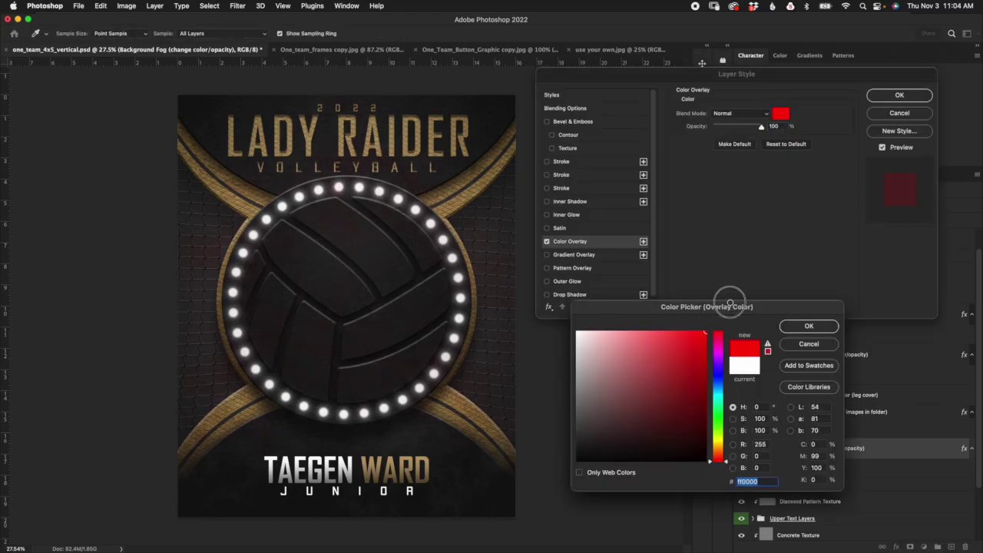
click(821, 345)
click(912, 115)
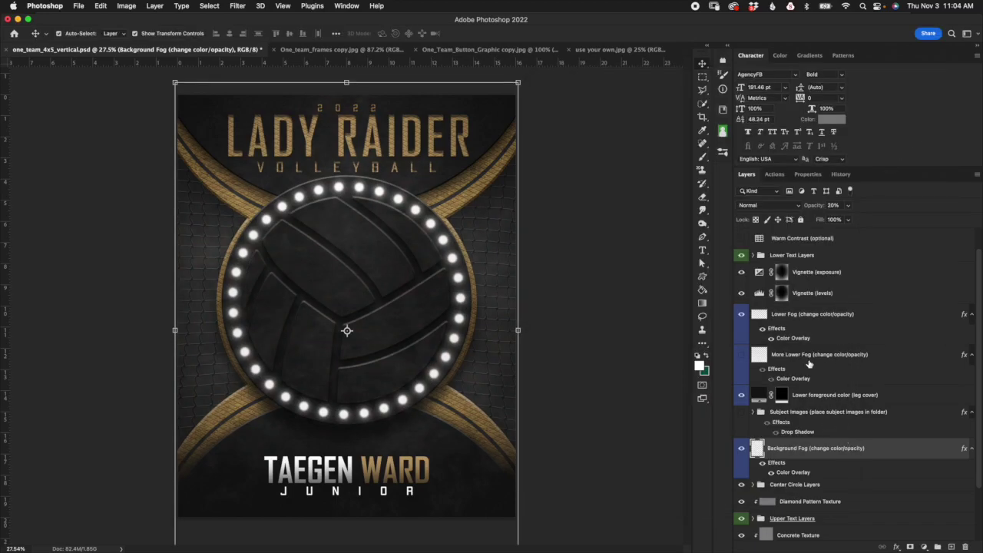
Turn on and select the More Lower Fog layer, previewing the Lower Fog layer hidden and shown
click(788, 318)
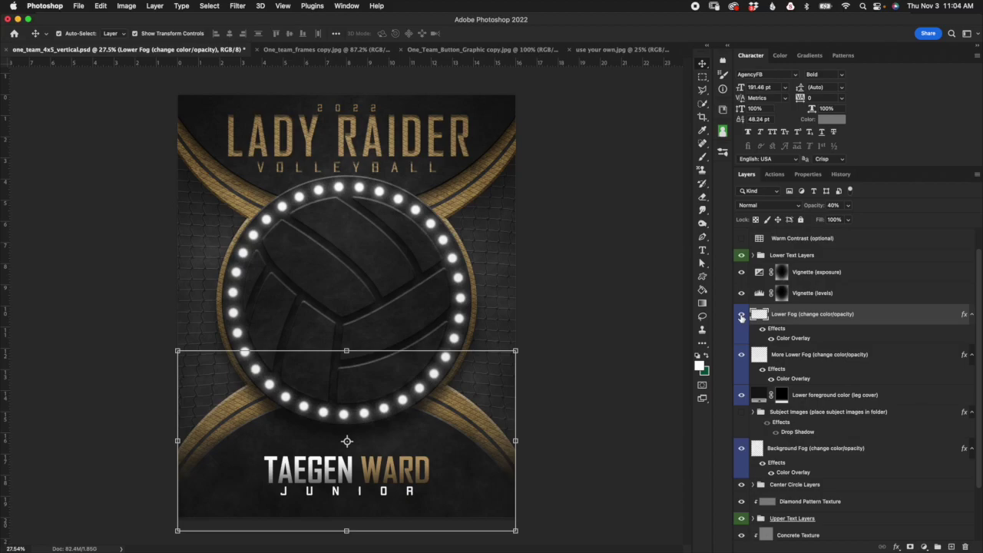
click(741, 315)
click(741, 316)
click(805, 360)
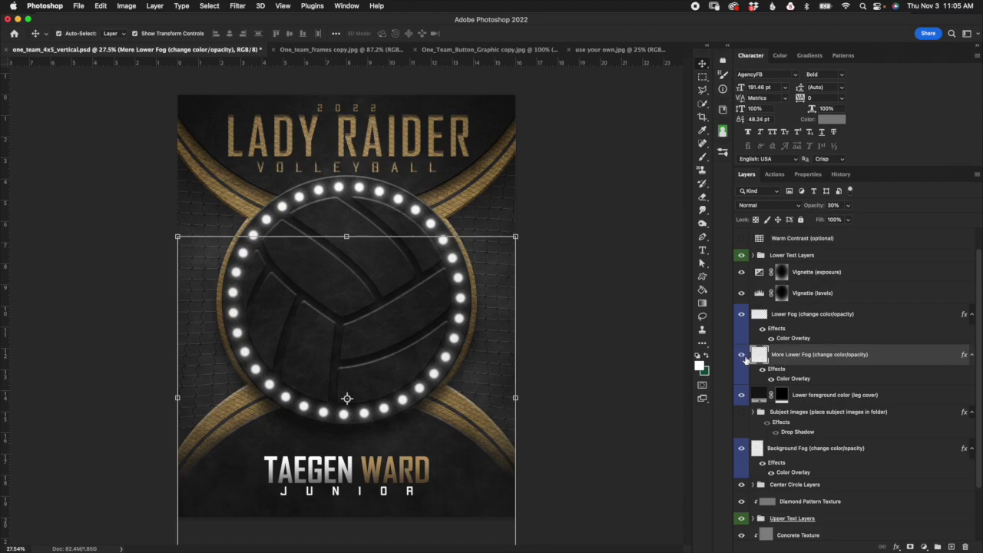
Hide the More Lower Fog layer and make the Subject Images folder visible
click(742, 355)
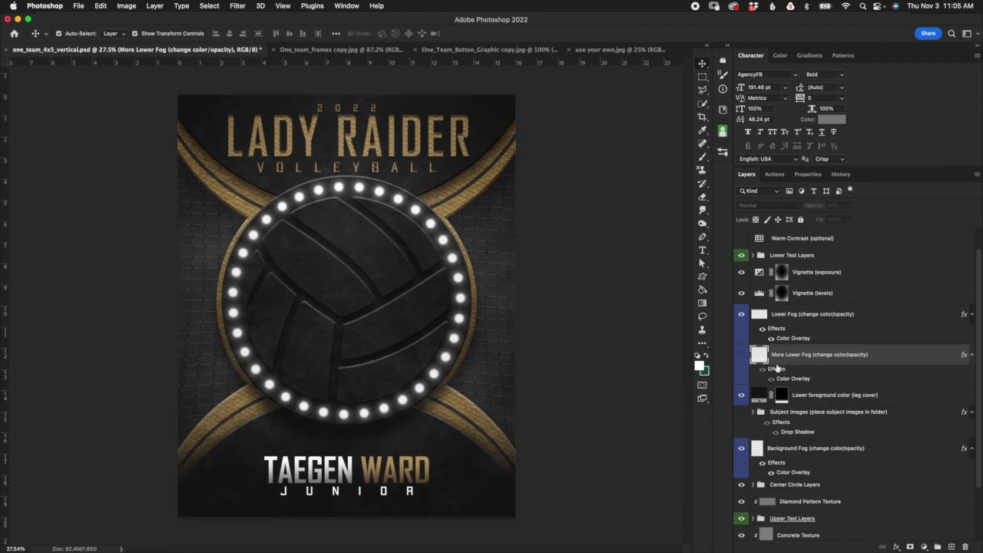
click(742, 357)
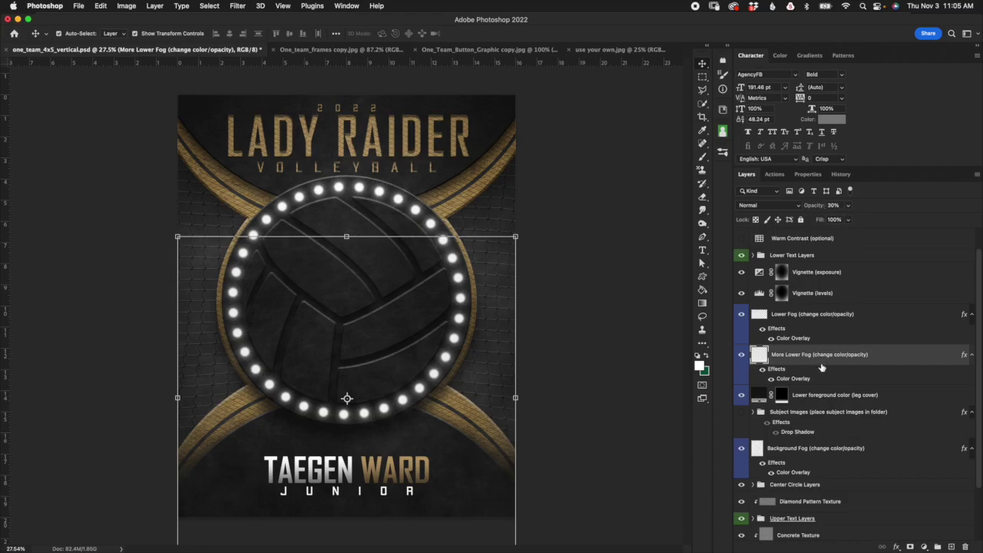
click(742, 355)
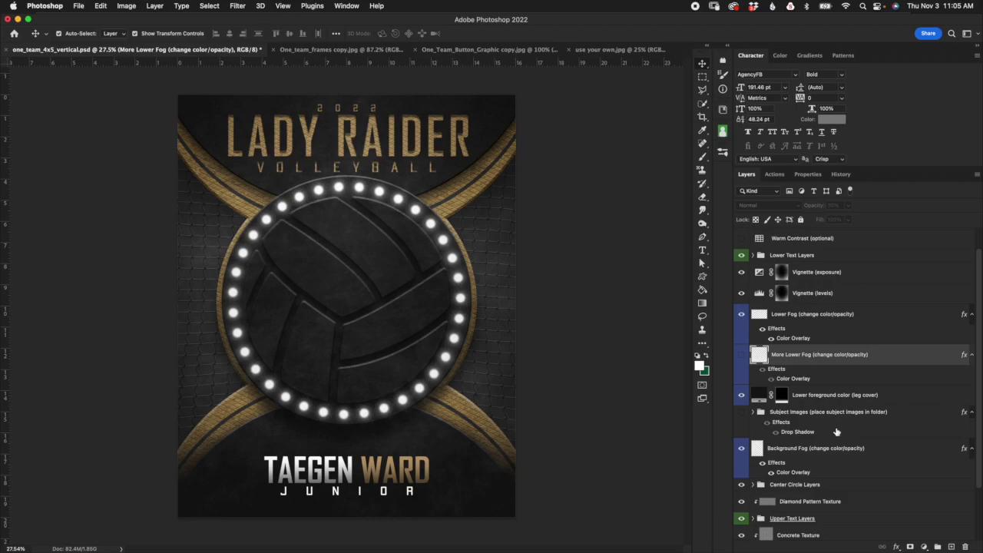
click(825, 416)
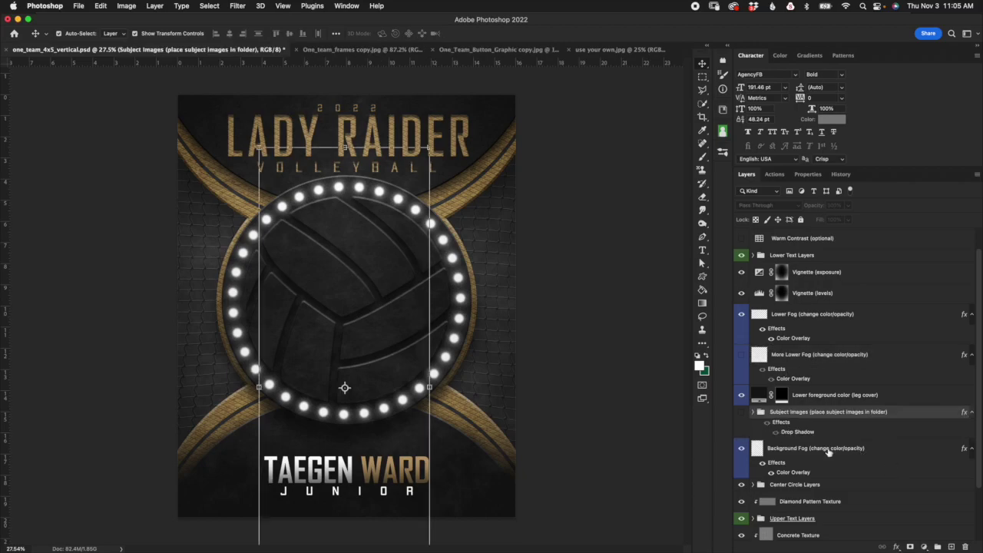
click(742, 413)
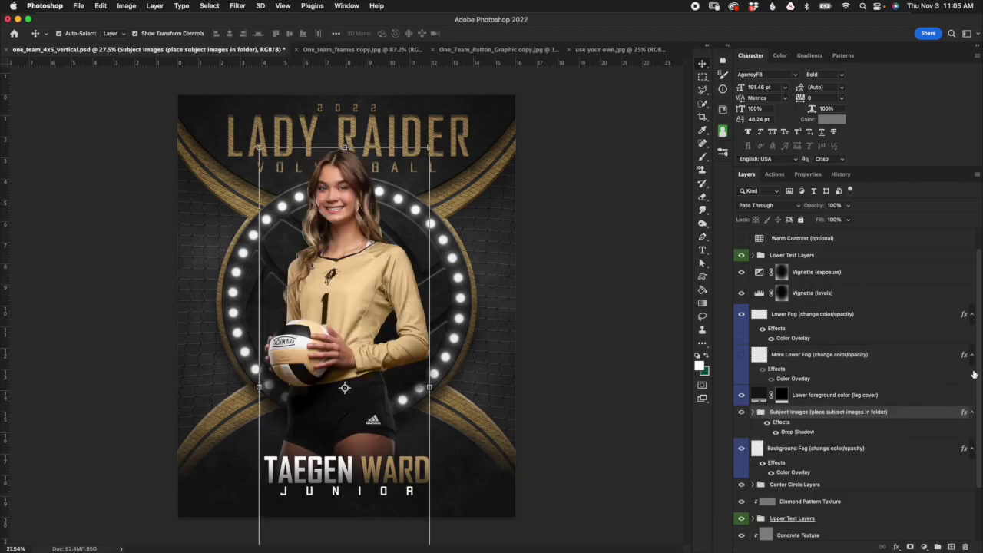
Expand the Subject Images folder and look at the Sample Subject Image layer inside it
scroll(974, 367, down, 2)
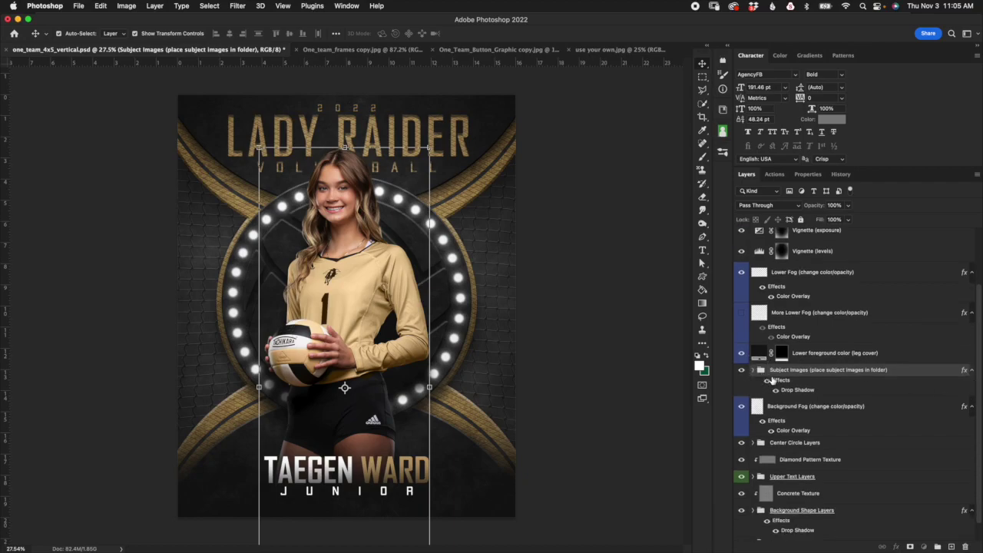
click(752, 370)
click(798, 406)
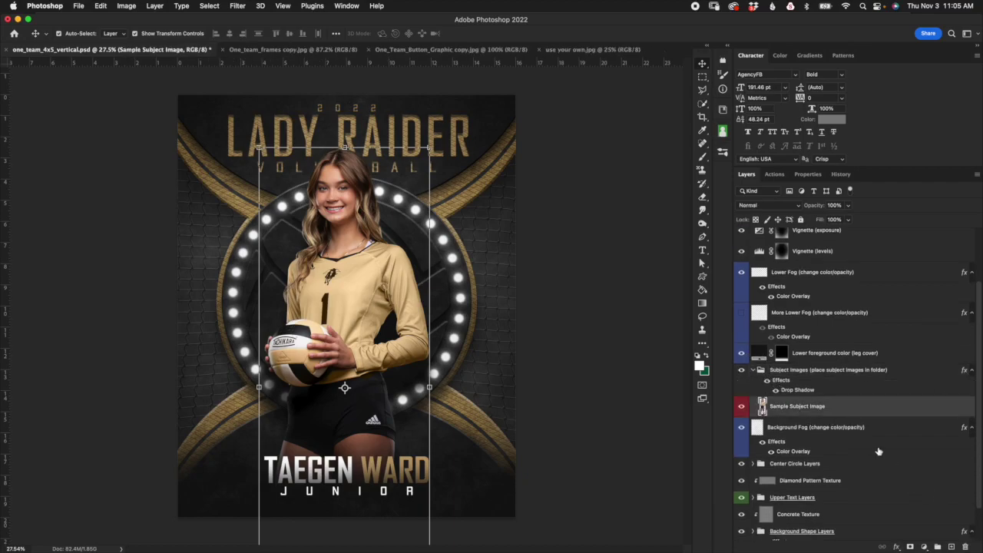
click(811, 393)
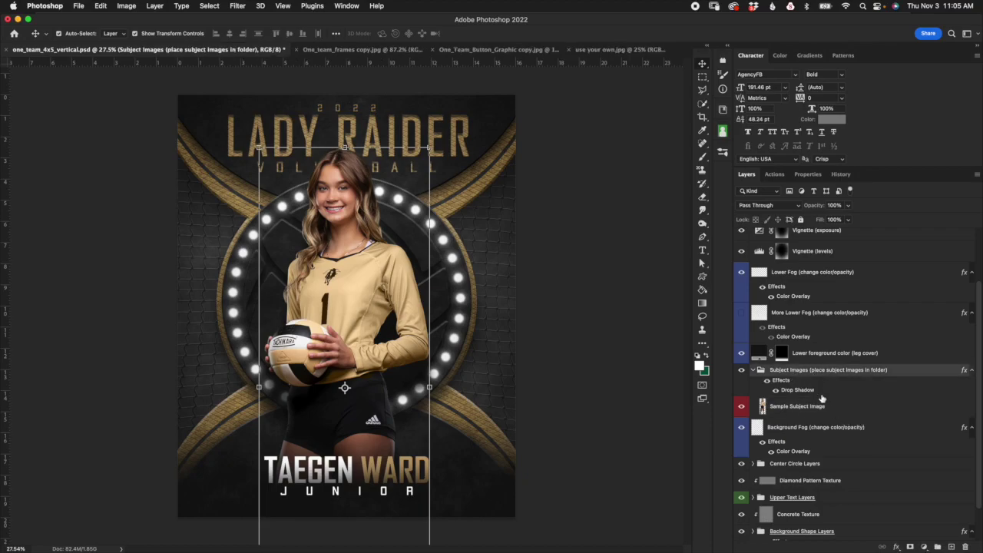
Compare the artwork with and without the Subject Images folder's Drop Shadow, leaving it on, and collapse the folder
click(774, 390)
click(775, 390)
click(774, 390)
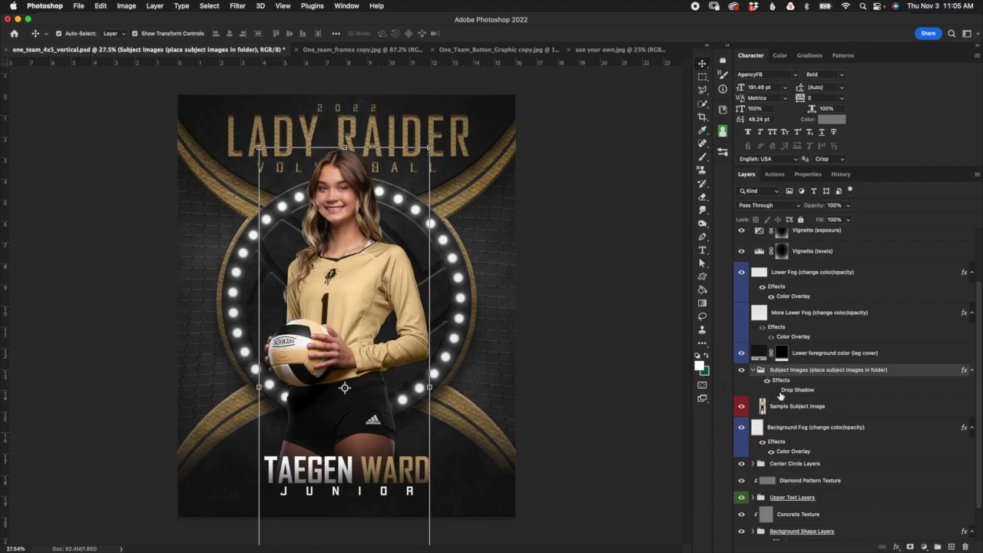
click(776, 390)
click(777, 390)
click(776, 390)
click(752, 371)
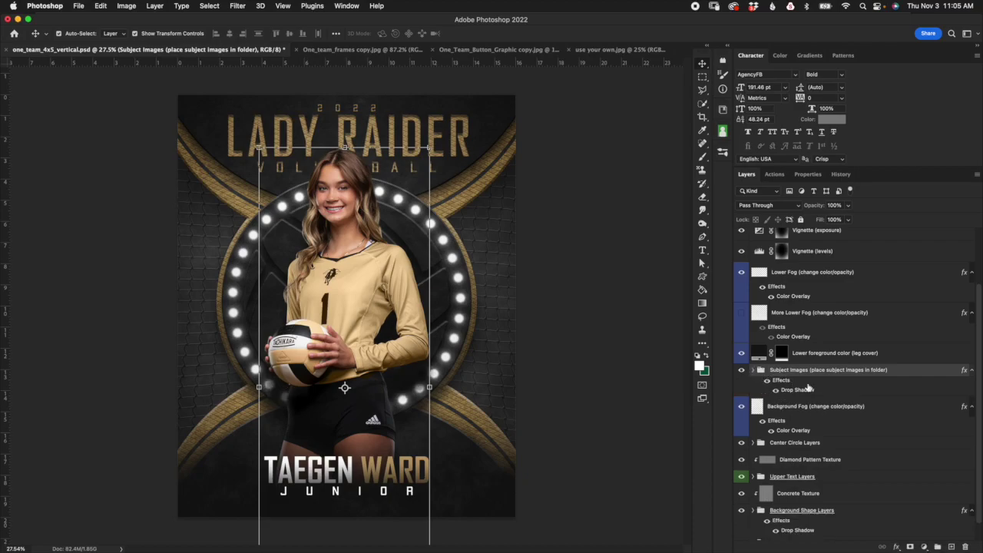
Try white, greys, dark red and a gold-brown sampled from the poster as the Lower foreground color (leg cover) fill, and cancel
click(844, 354)
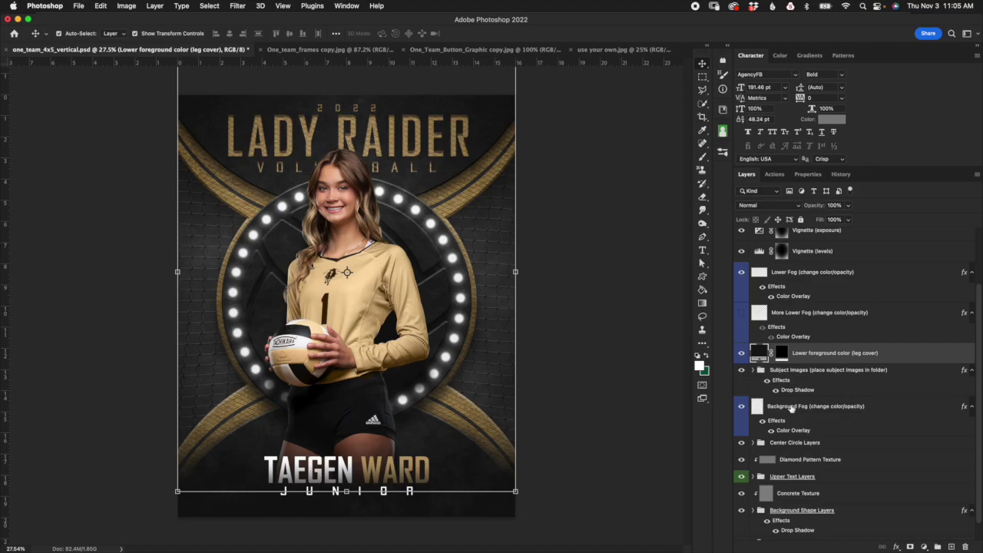
click(806, 374)
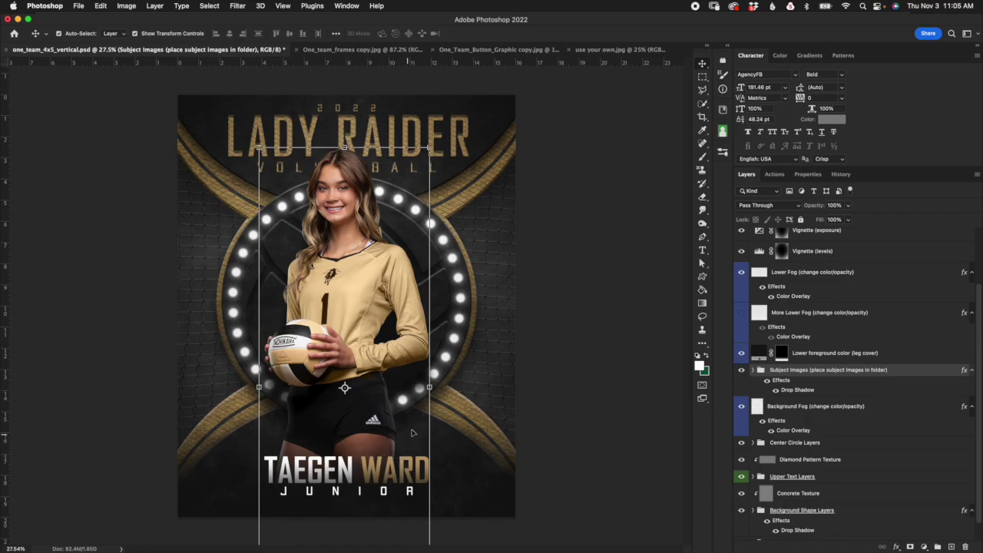
click(760, 355)
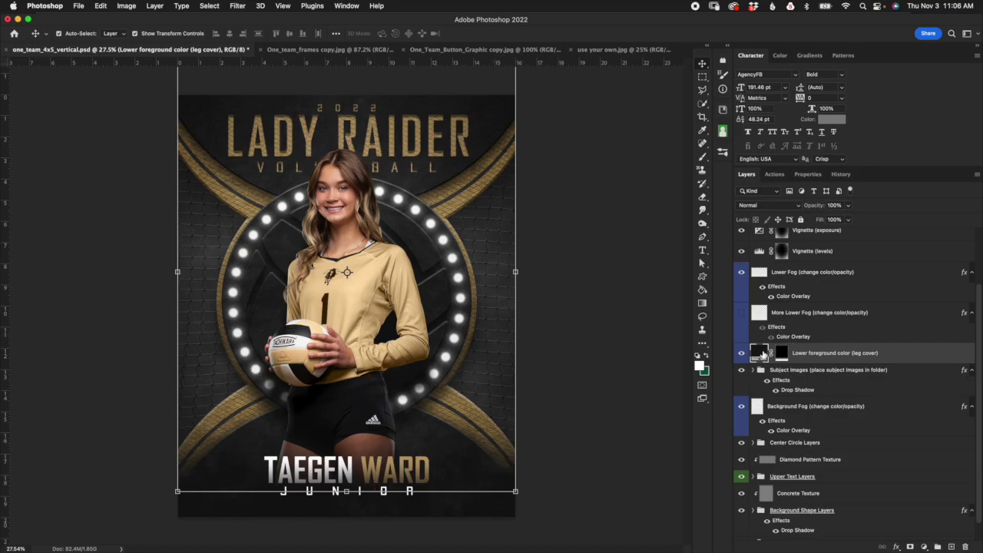
double_click(761, 355)
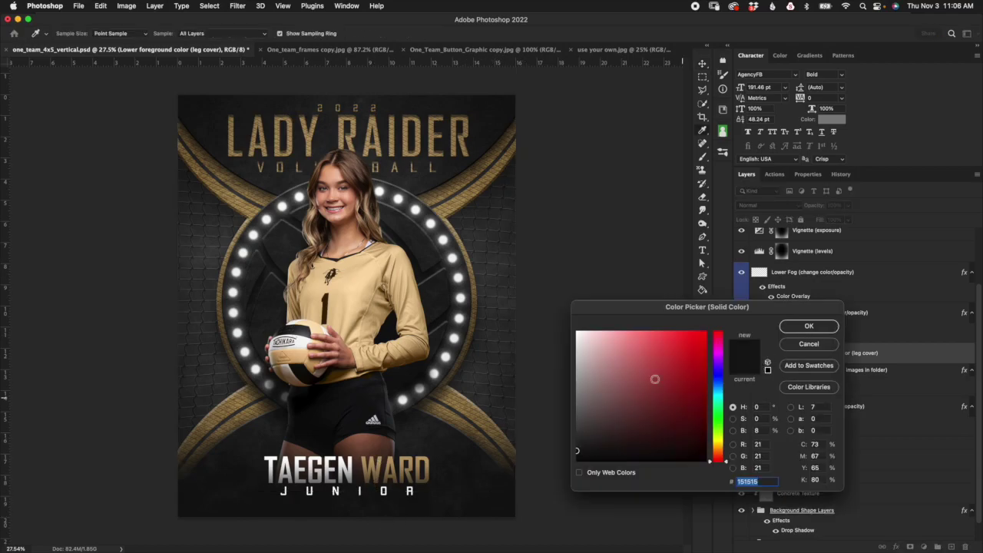
drag(576, 343, 576, 321)
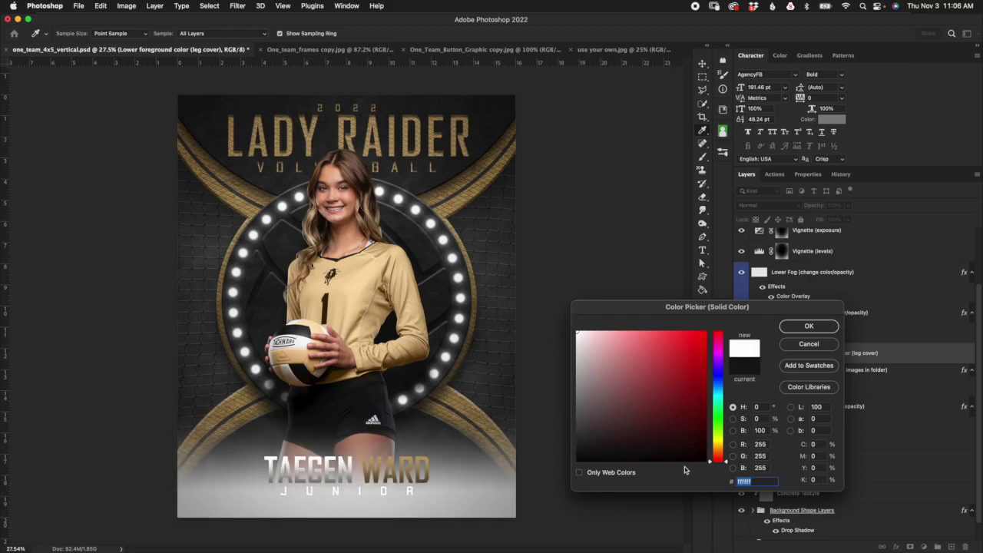
click(577, 409)
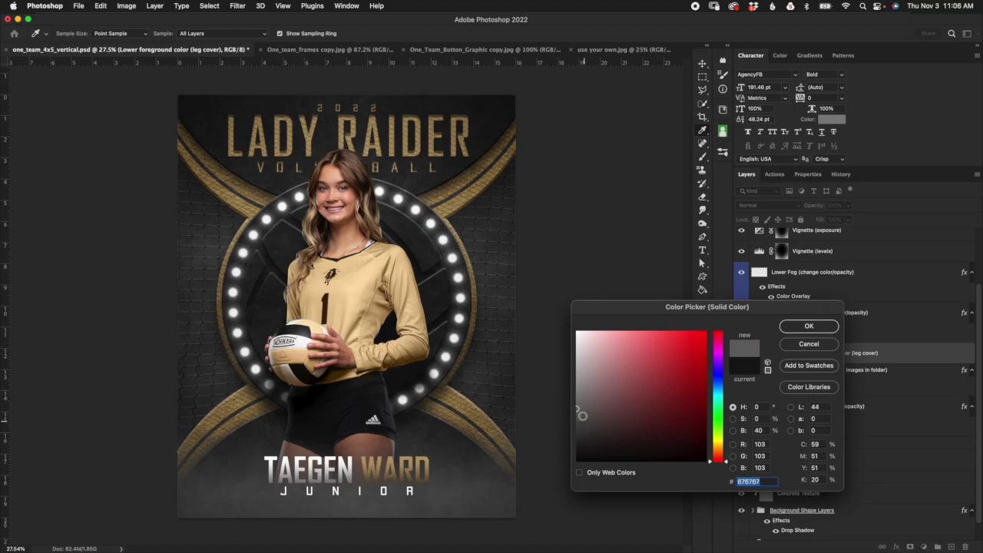
click(578, 413)
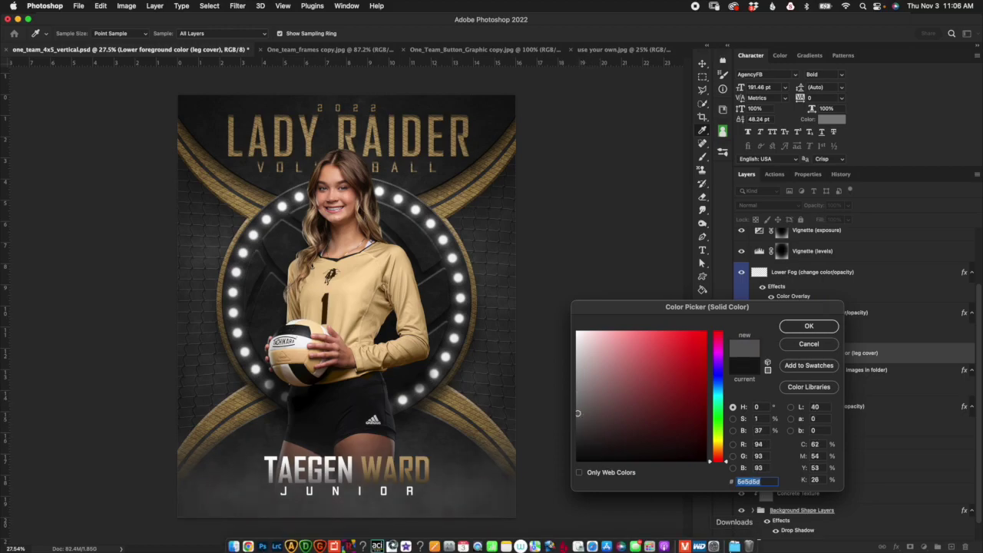
click(577, 451)
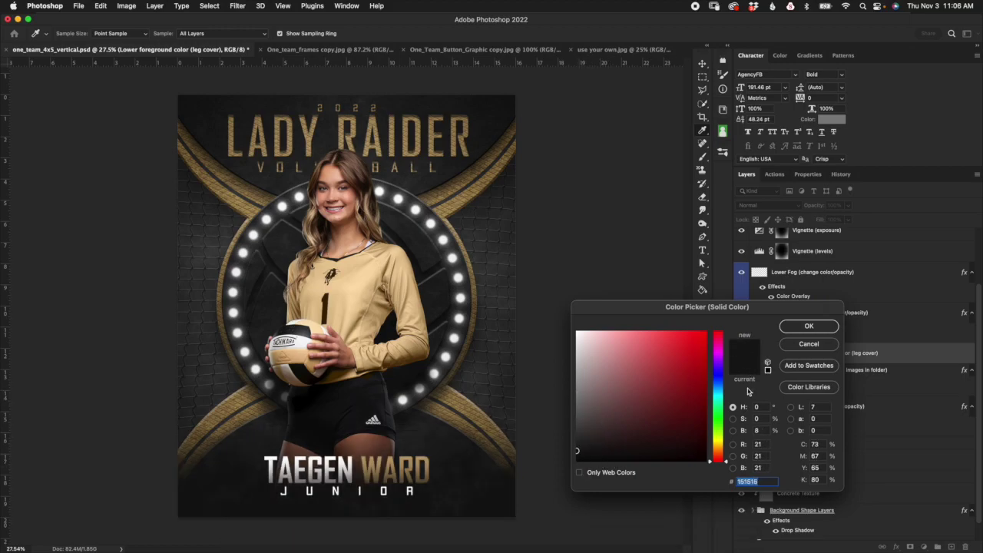
click(704, 438)
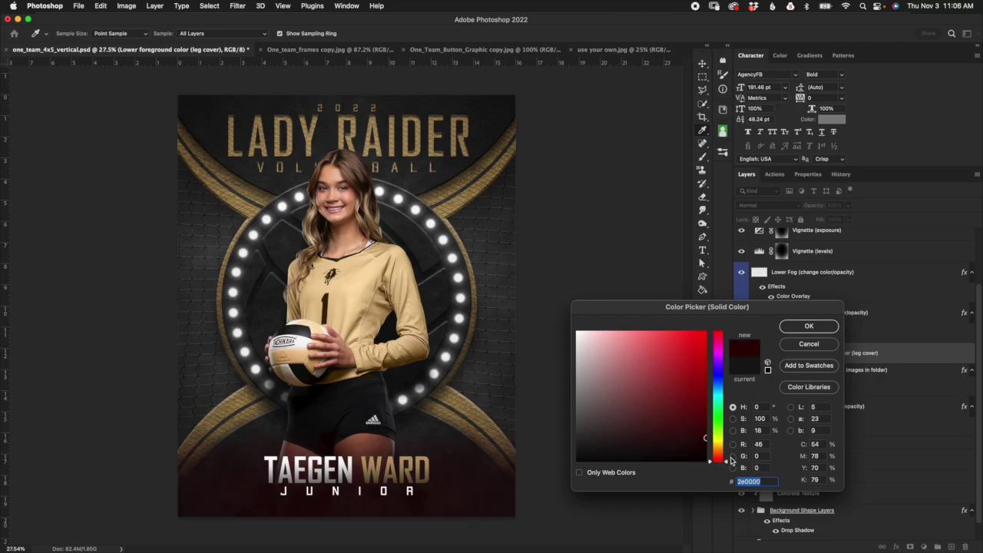
click(461, 422)
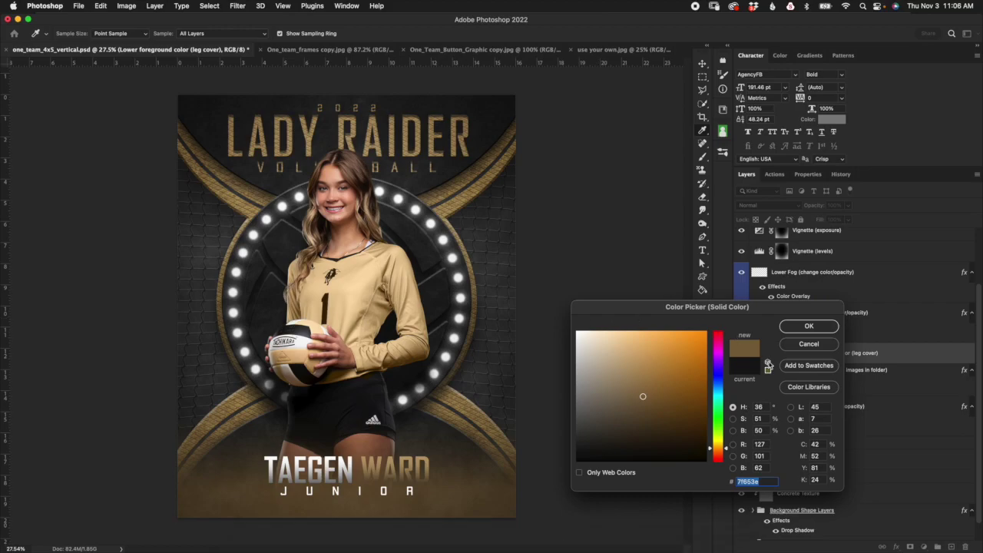
click(826, 346)
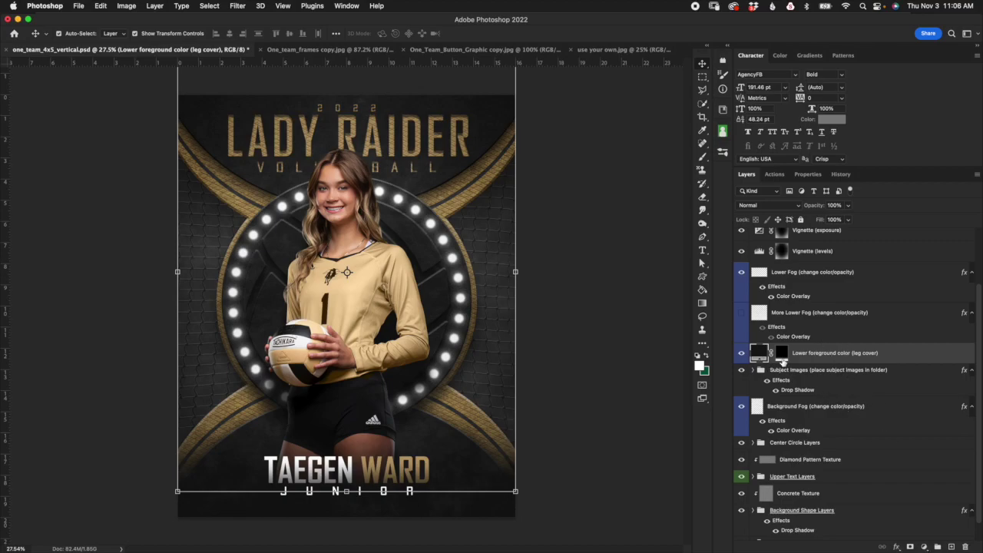
double_click(782, 355)
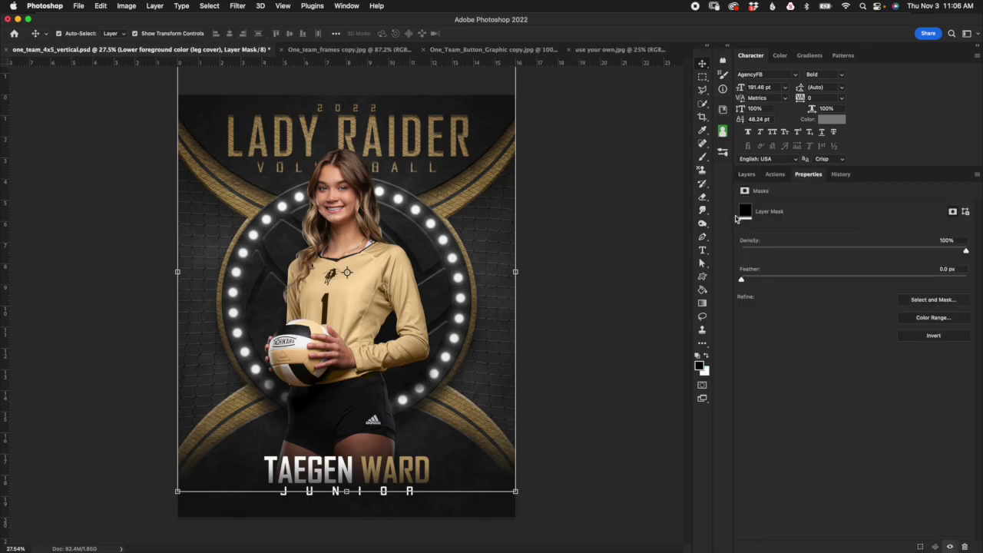
click(748, 174)
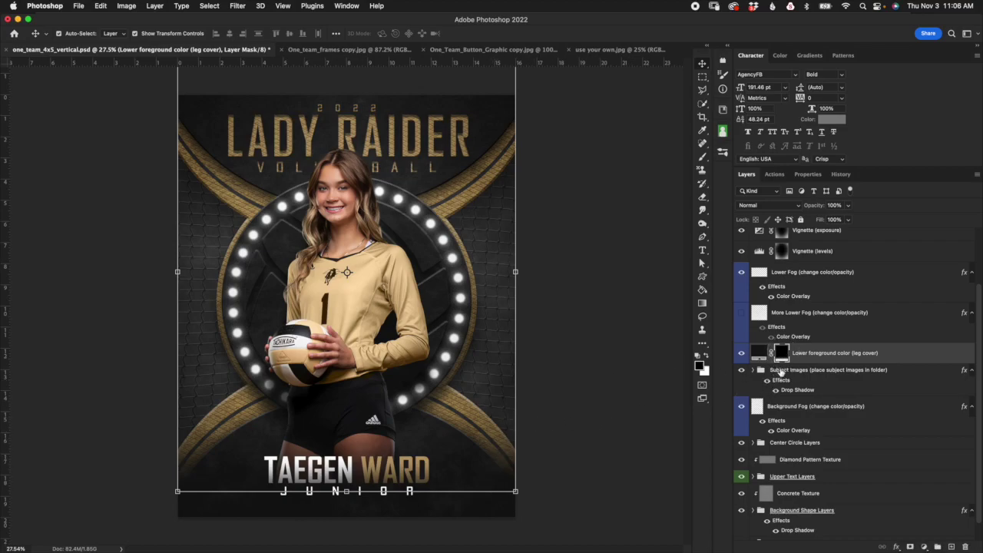
double_click(780, 361)
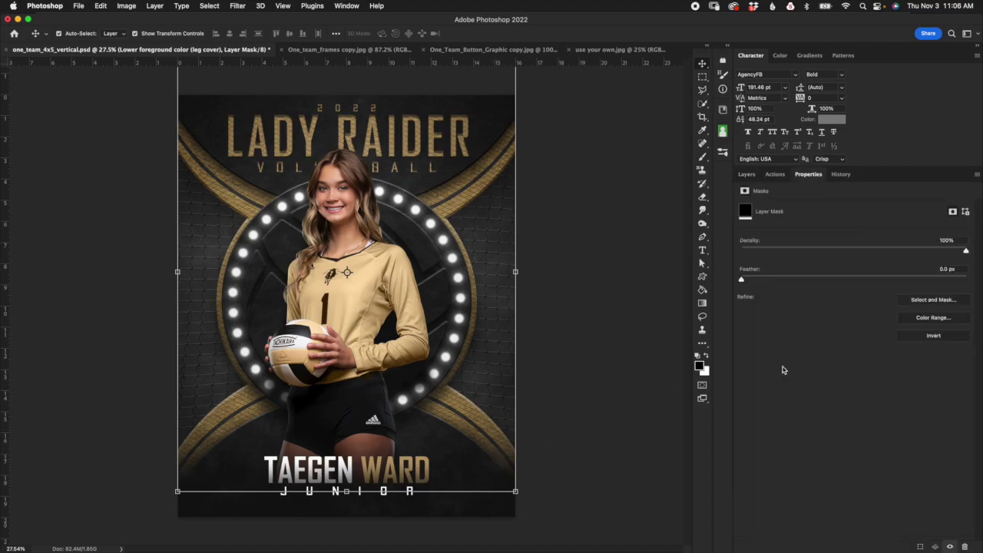
click(747, 175)
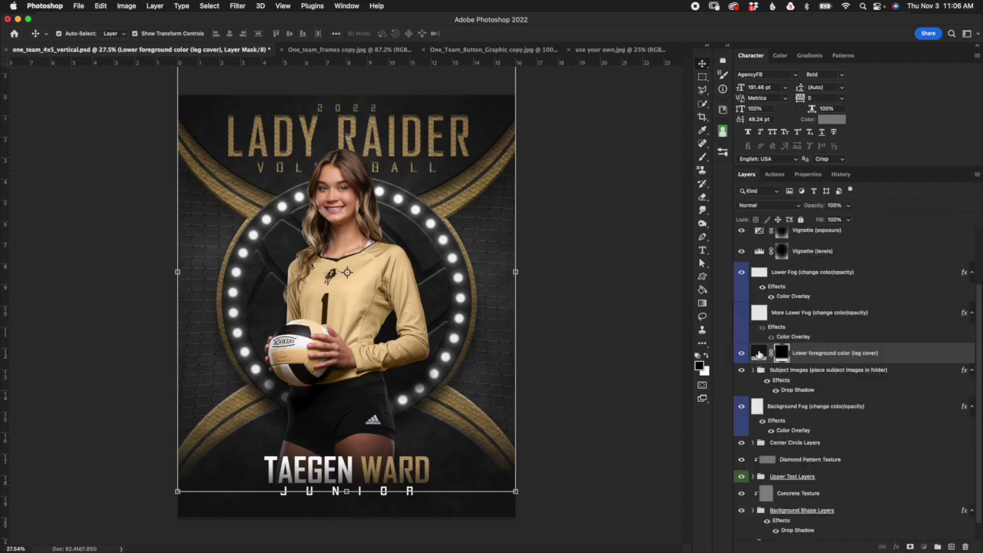
Set the Lower foreground color (leg cover) layer's fill to light grey b6b6b6
double_click(759, 358)
click(578, 369)
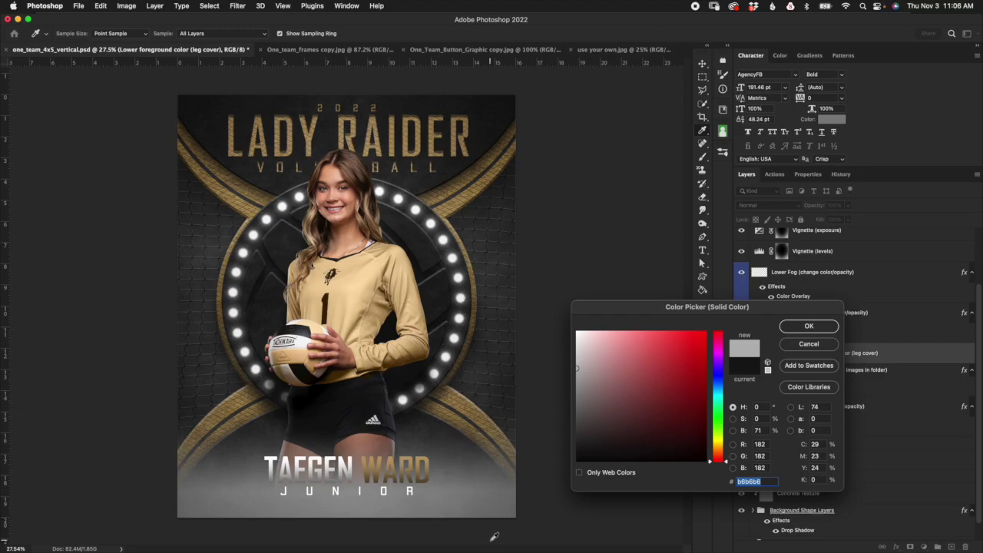
click(820, 332)
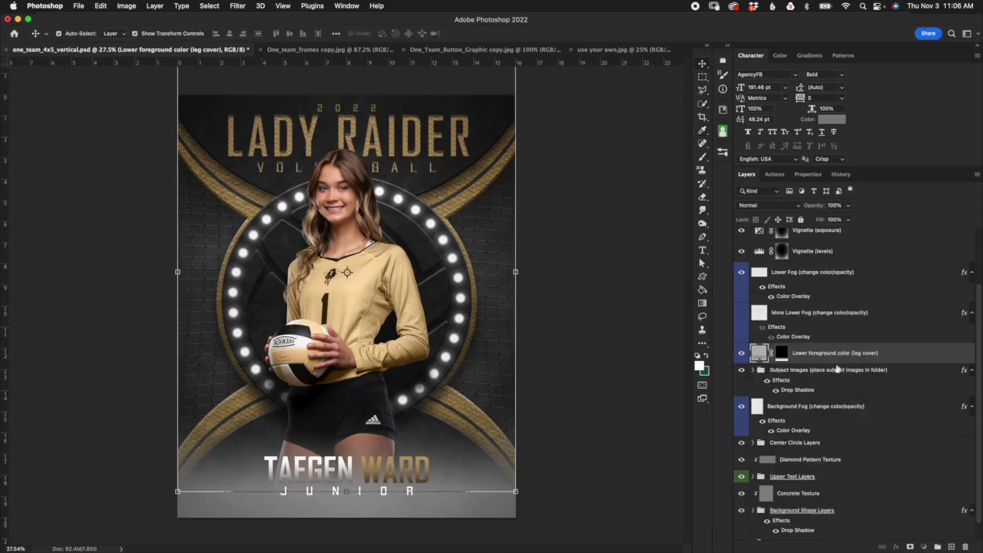
Target the leg cover layer's mask and choose the black-to-white preset for the Gradient tool
click(781, 354)
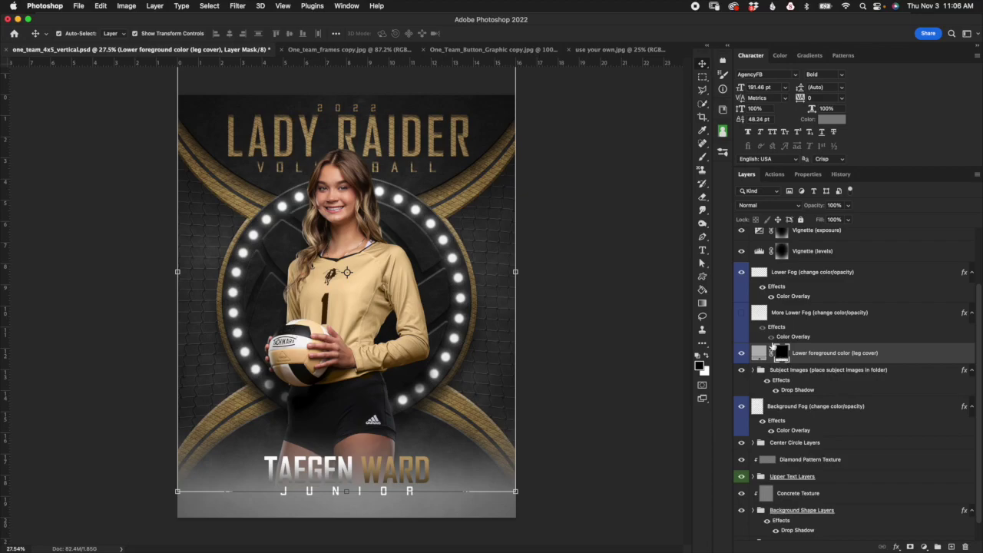
click(702, 304)
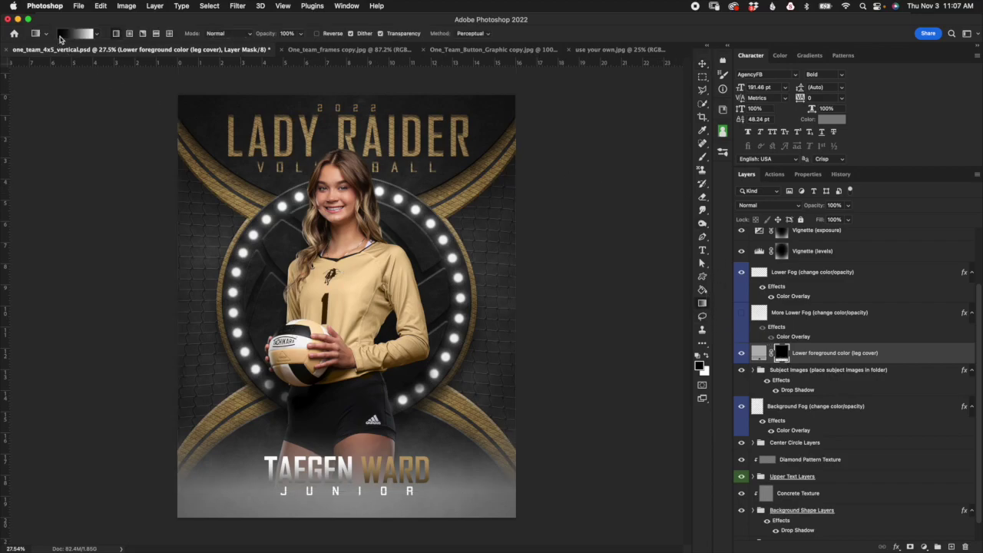
click(98, 36)
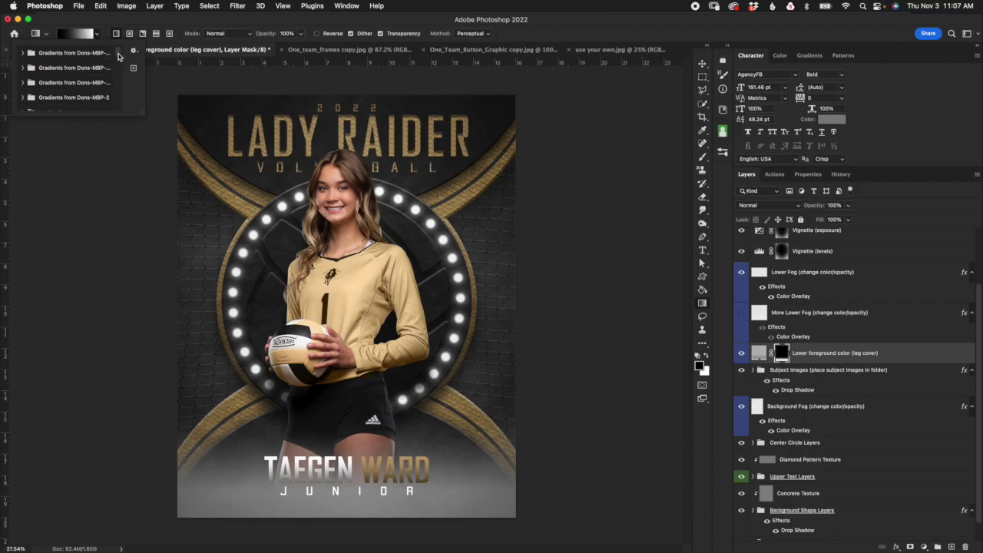
click(23, 53)
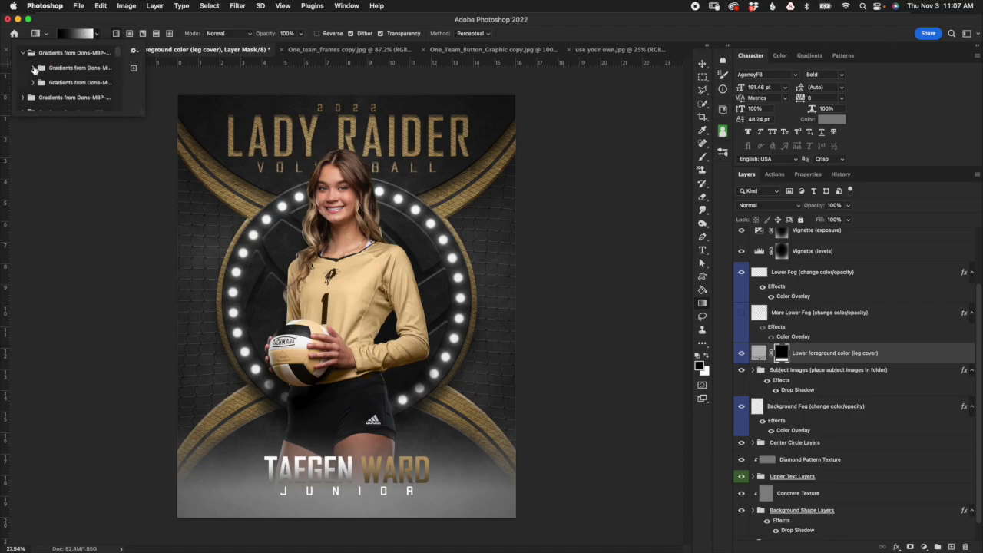
click(33, 67)
click(117, 54)
scroll(118, 54, down, 5)
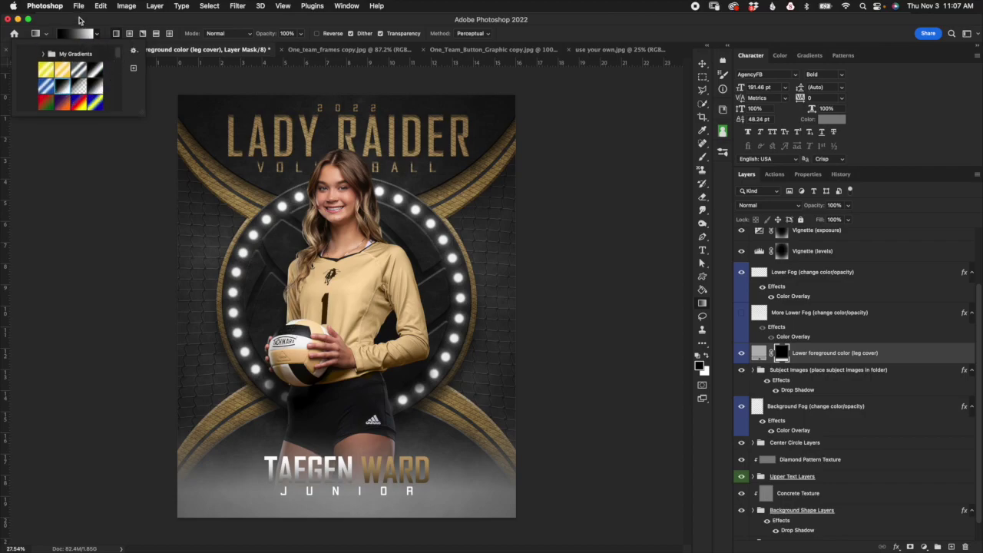
double_click(71, 83)
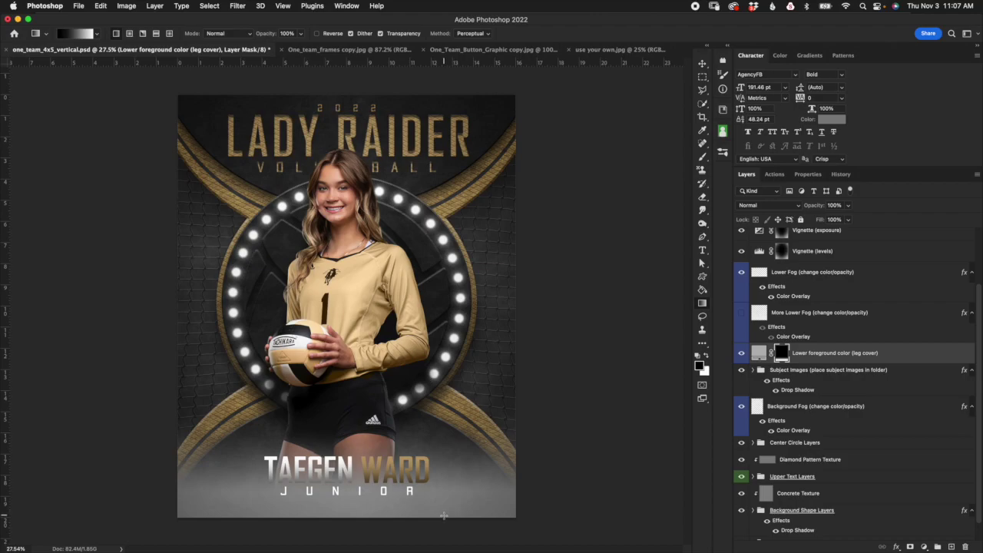
Draw a gradient on the leg cover mask from the poster's lower edge up to the player's thighs, and invert the mask
drag(444, 516, 452, 427)
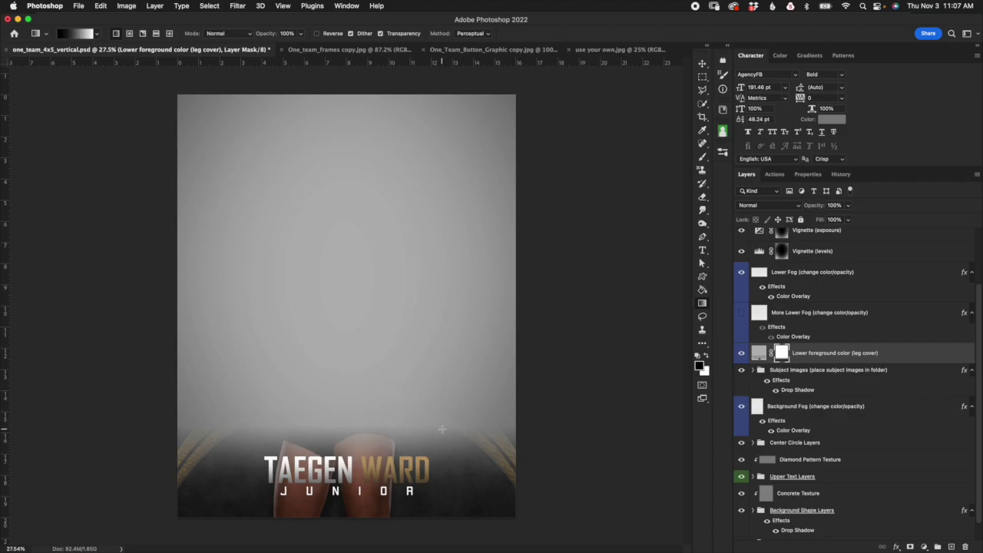
key(super+i)
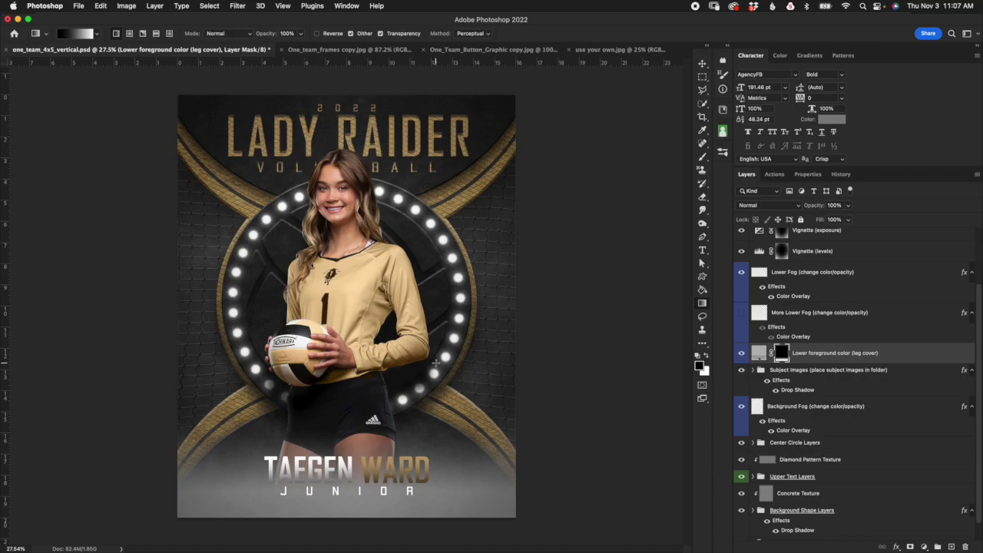
Try gradients of various lengths and heights on the leg cover mask, from waist-high fades to a short one near the poster's lower edge
drag(436, 361, 437, 505)
drag(441, 358, 438, 512)
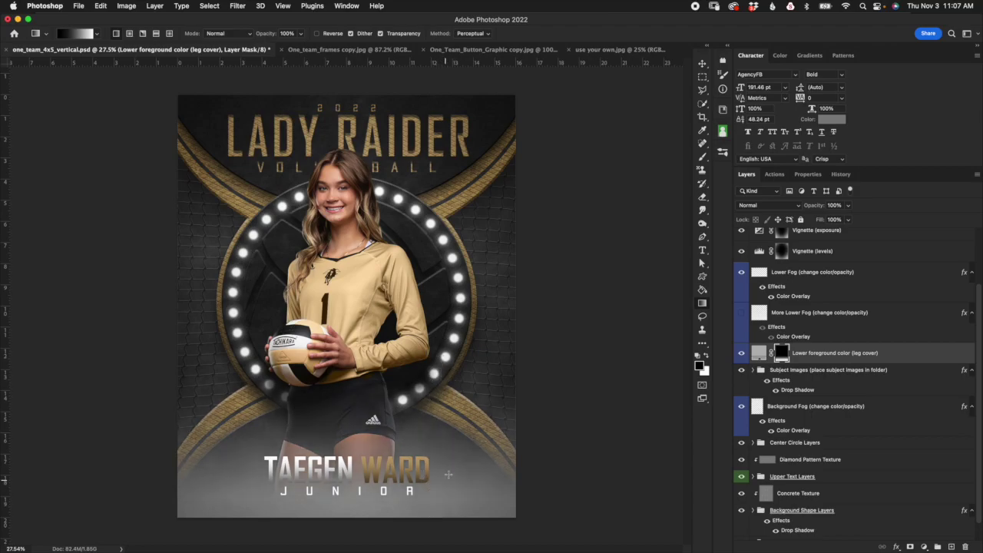
drag(450, 275, 447, 450)
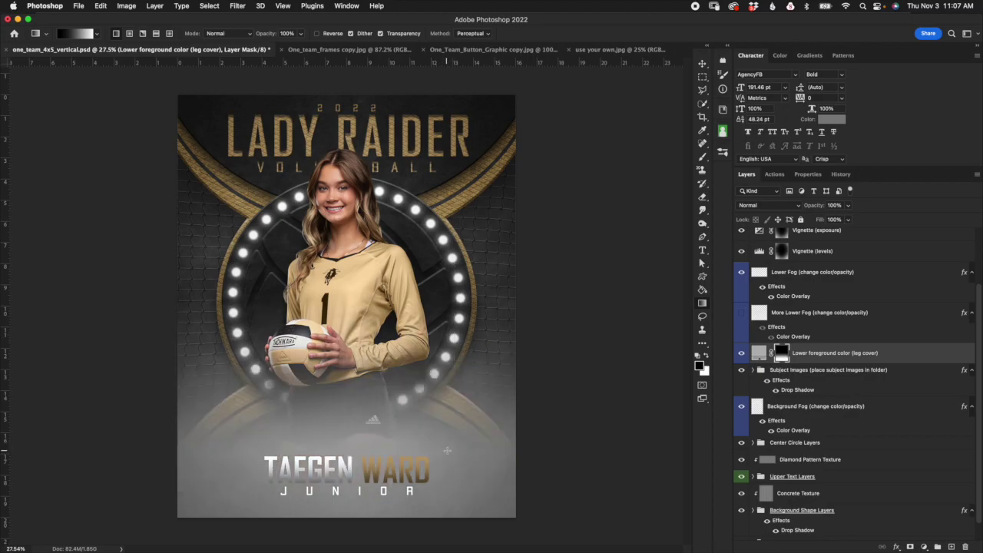
drag(453, 283, 450, 367)
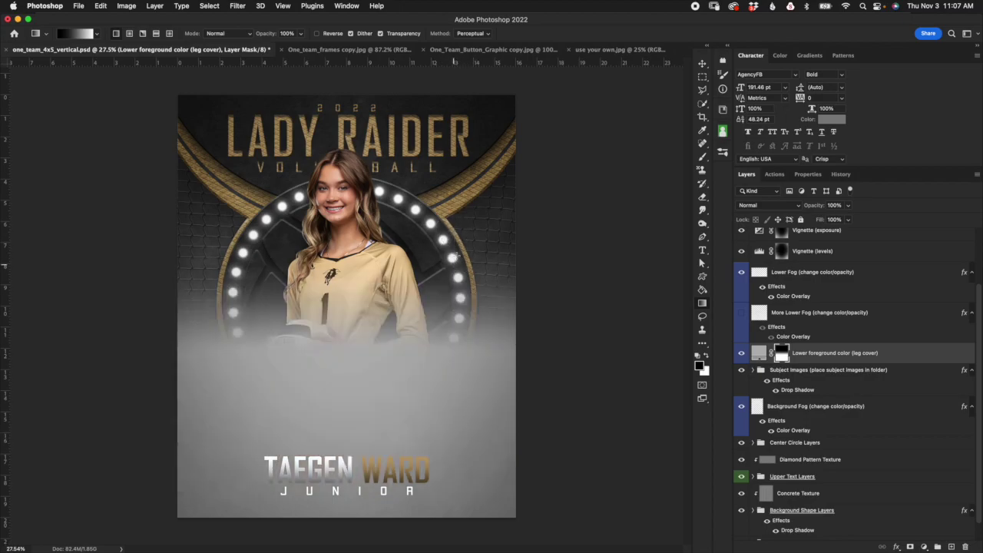
drag(456, 188, 470, 516)
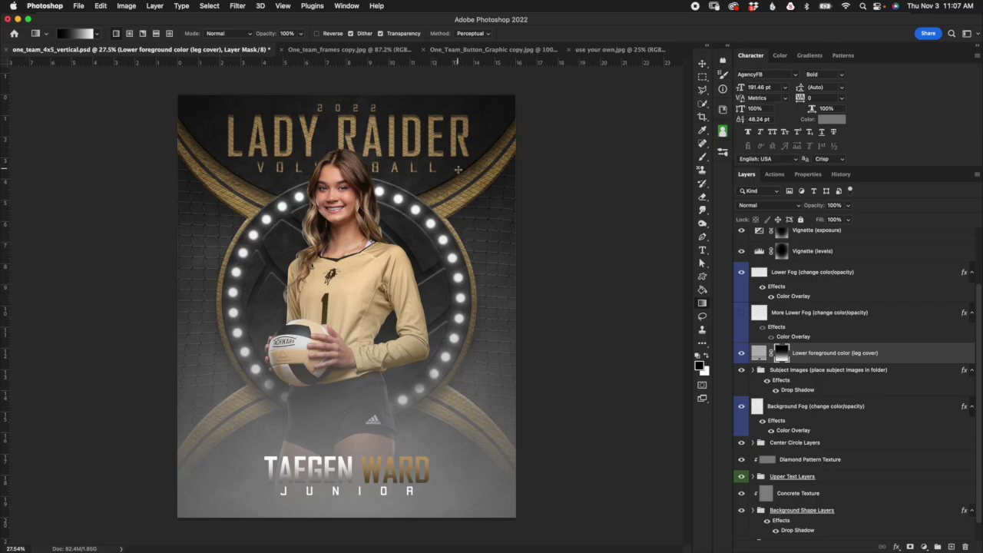
drag(443, 418, 475, 494)
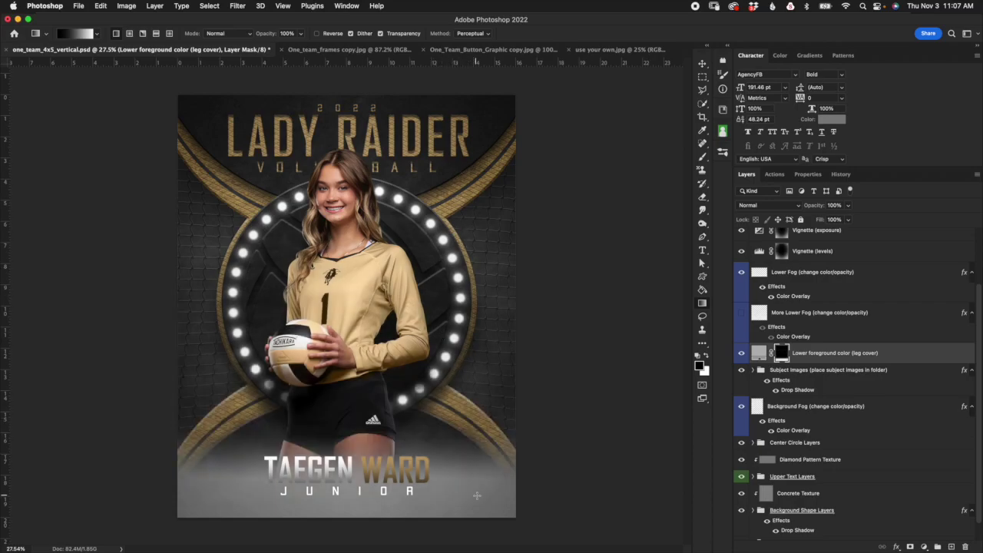
drag(441, 425, 471, 516)
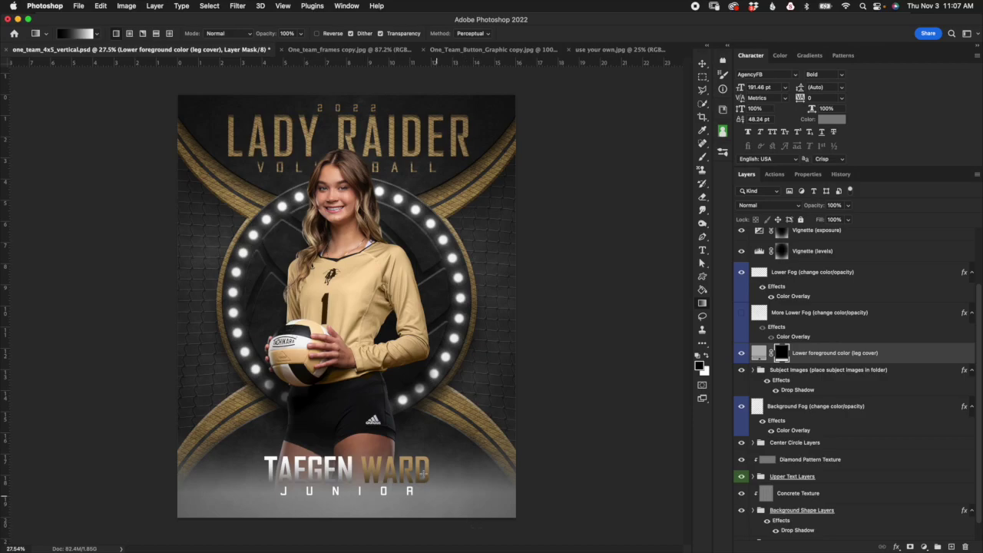
Undo the leg cover's mask gradients and its light grey fill
key(super+z)
key(super+z)
key(super+z)
key(super+shift+z)
key(super+shift+z)
key(super+shift+z)
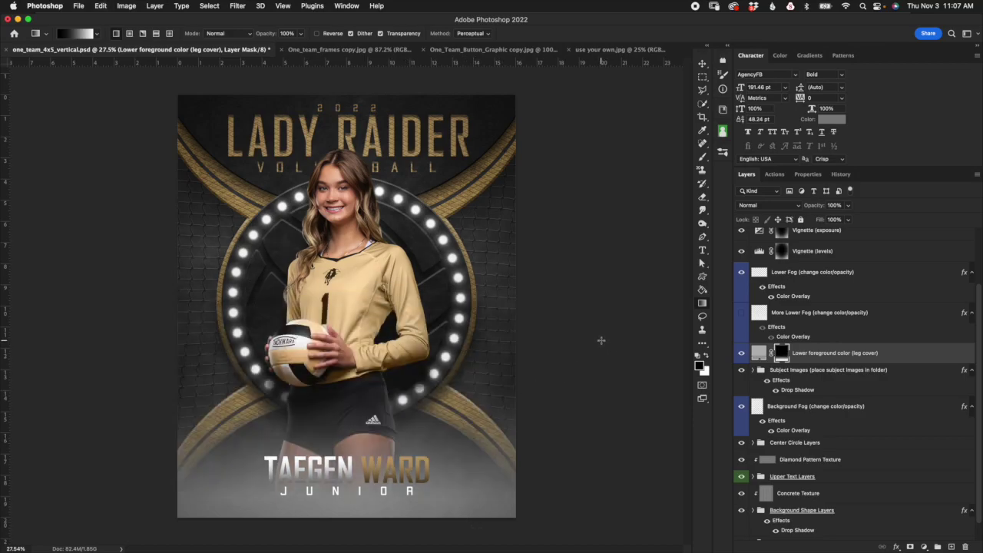
key(super+z)
key(super+z)
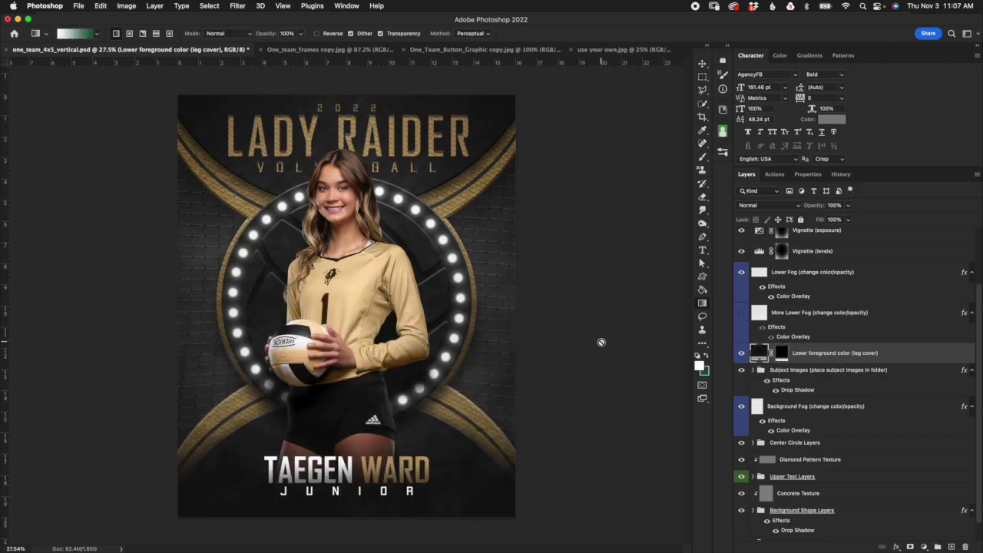
Switch the Vignette (levels) and Vignette (exposure) layers off and back on to examine their effect on the poster's edges
click(849, 321)
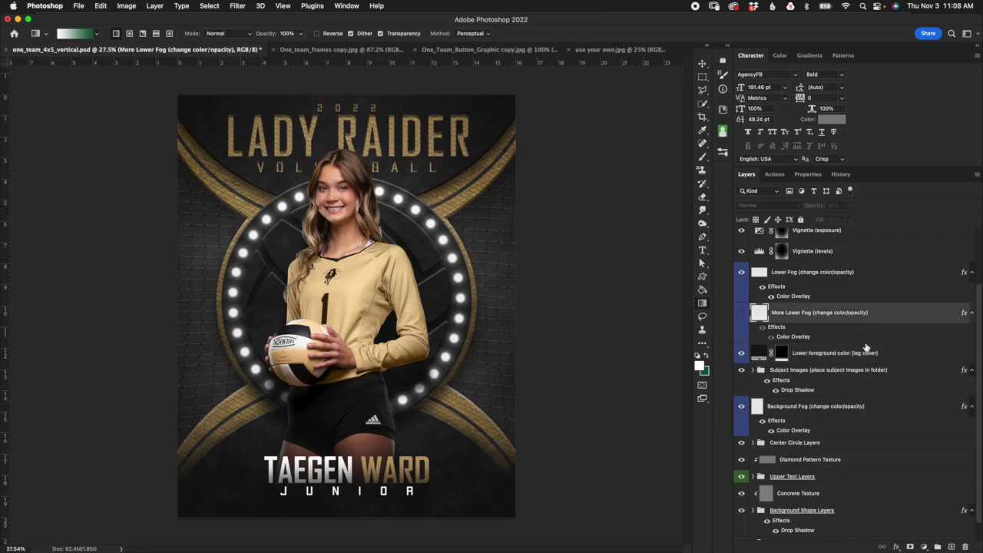
click(830, 271)
click(841, 252)
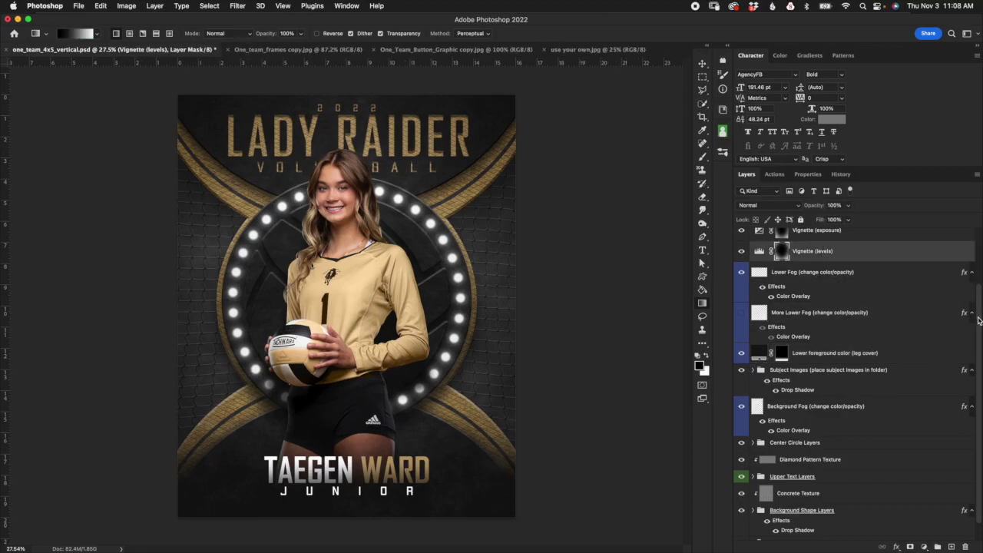
scroll(974, 311, up, 3)
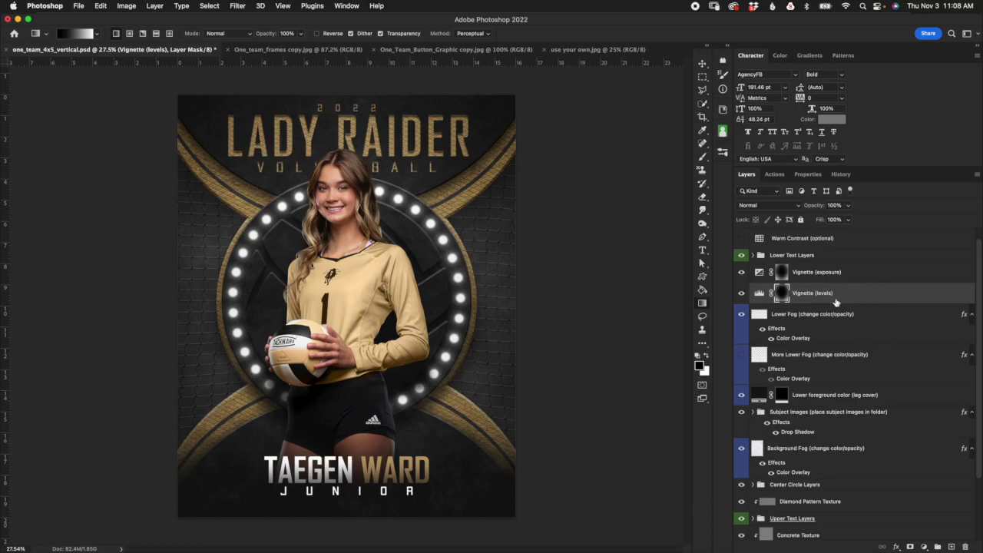
click(740, 292)
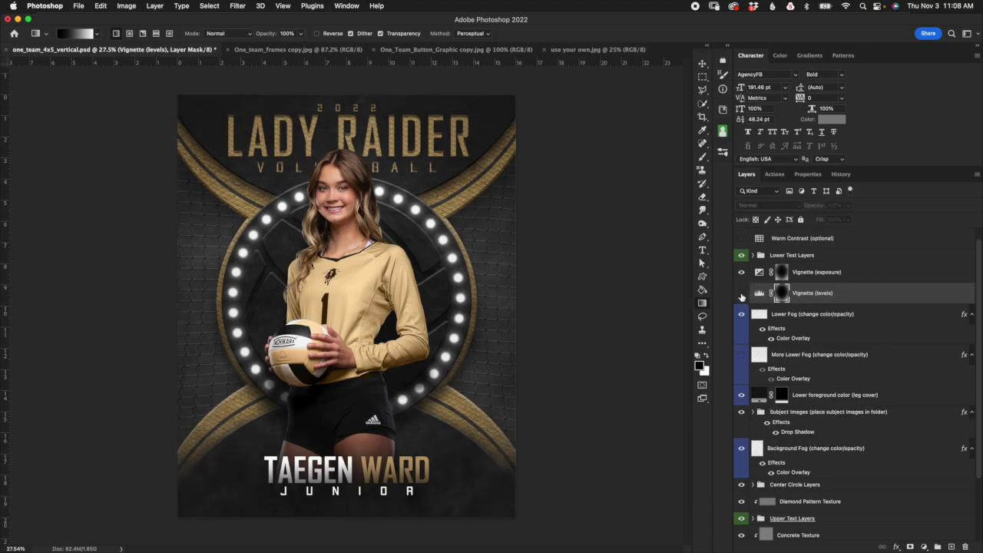
click(740, 294)
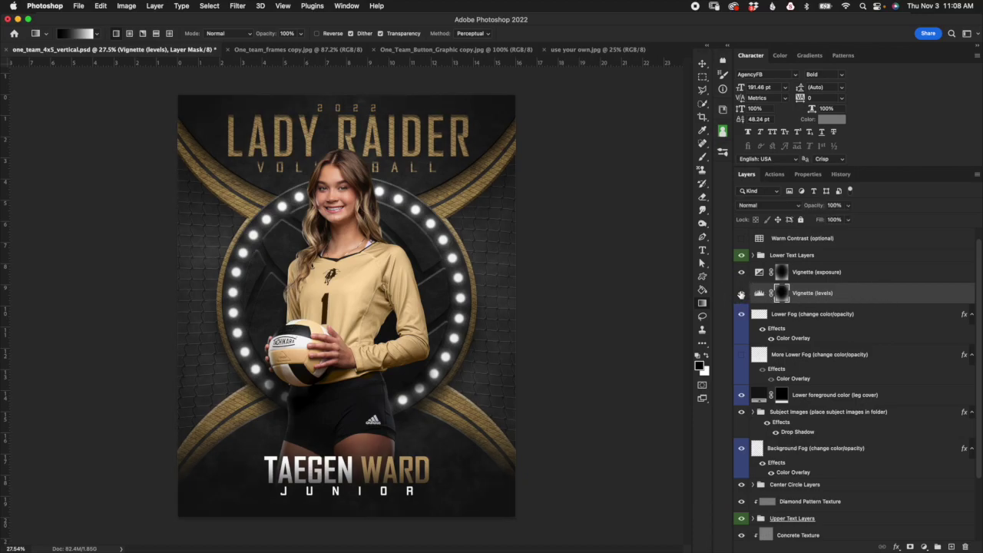
click(741, 293)
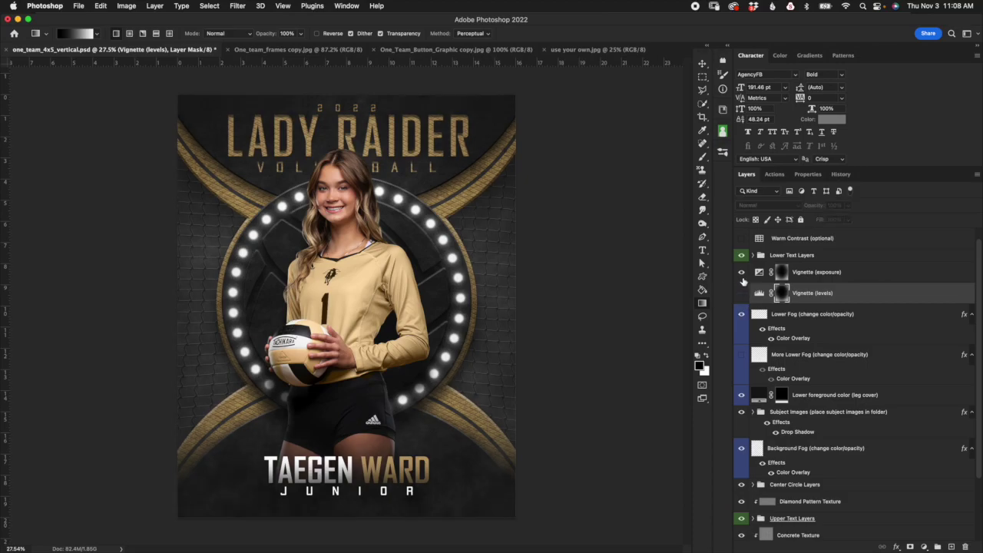
click(853, 270)
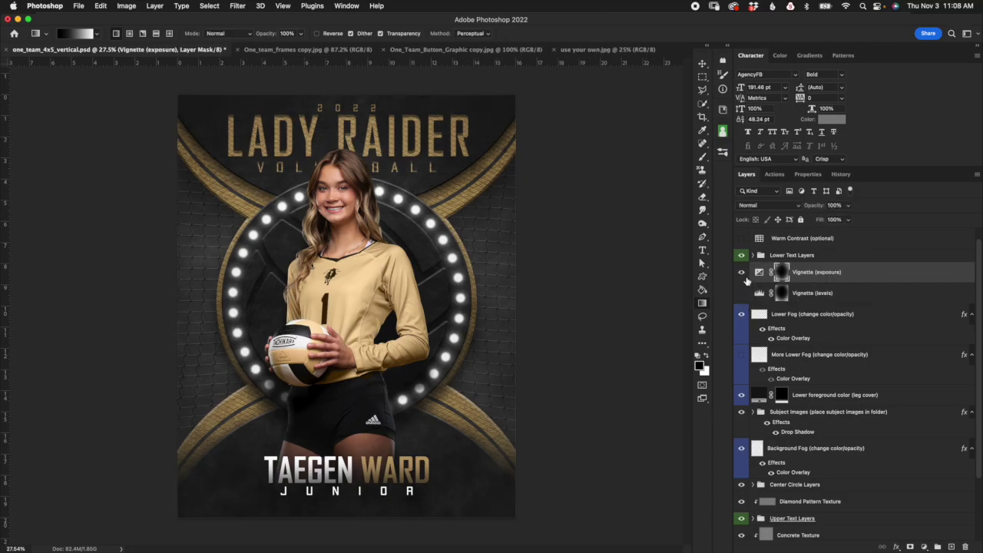
click(741, 273)
click(741, 272)
click(741, 294)
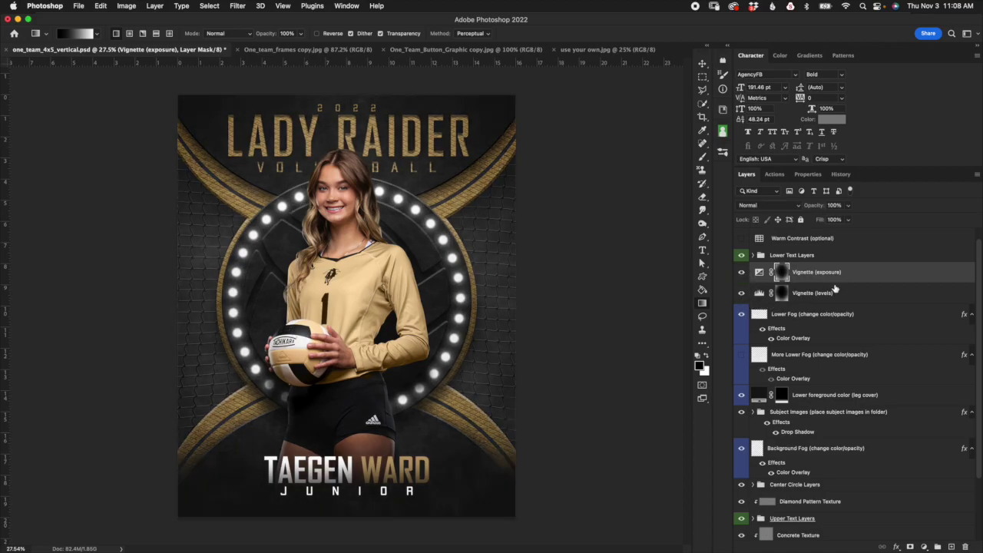
Open the Vignette (exposure) adjustment's settings, adjust its Exposure slightly, and return to the layer list
click(869, 275)
double_click(759, 273)
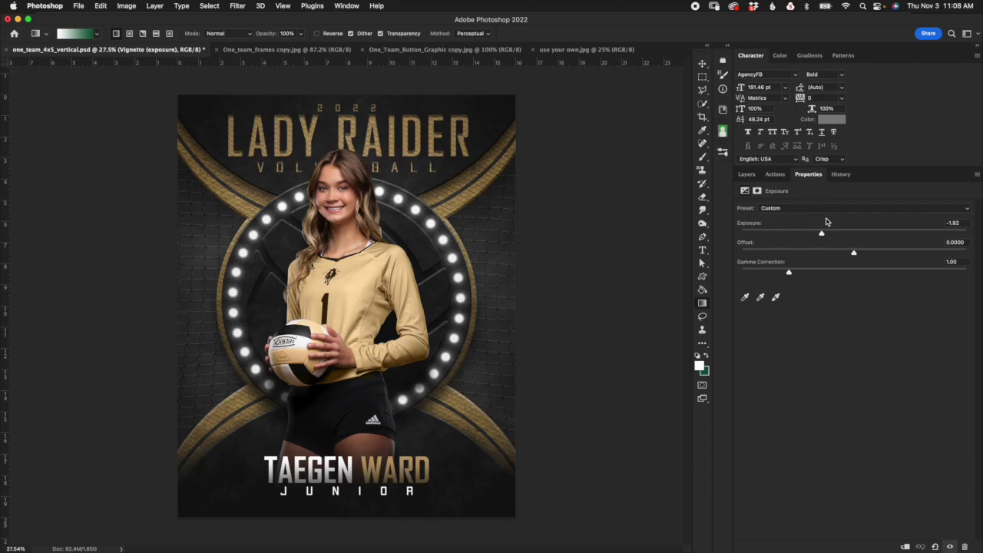
mouse_move(823, 233)
mouse_down()
mouse_move(842, 233)
mouse_move(700, 255)
mouse_move(819, 234)
mouse_up()
click(746, 174)
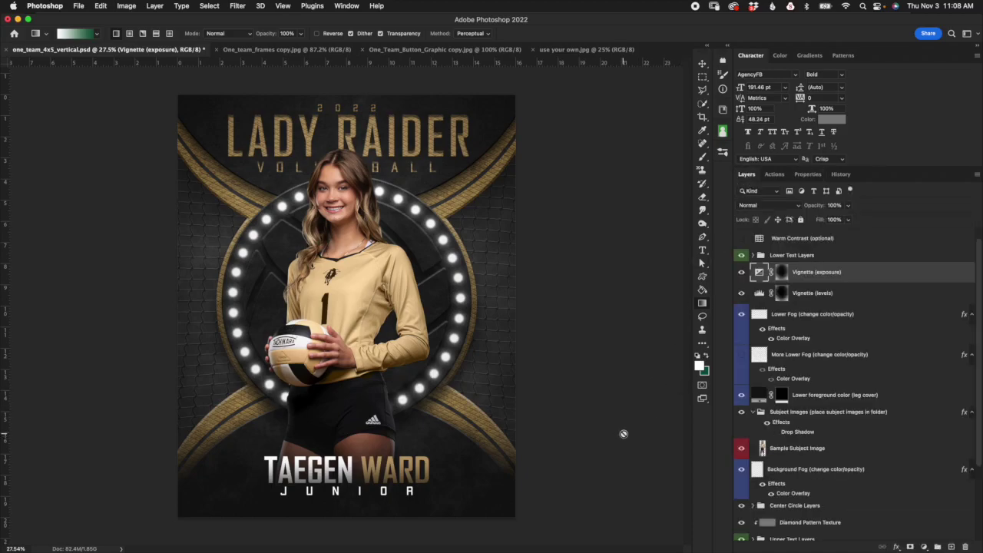
Try lightening the poster's edges by setting the Vignette (levels) midtone value to 1.48
click(782, 299)
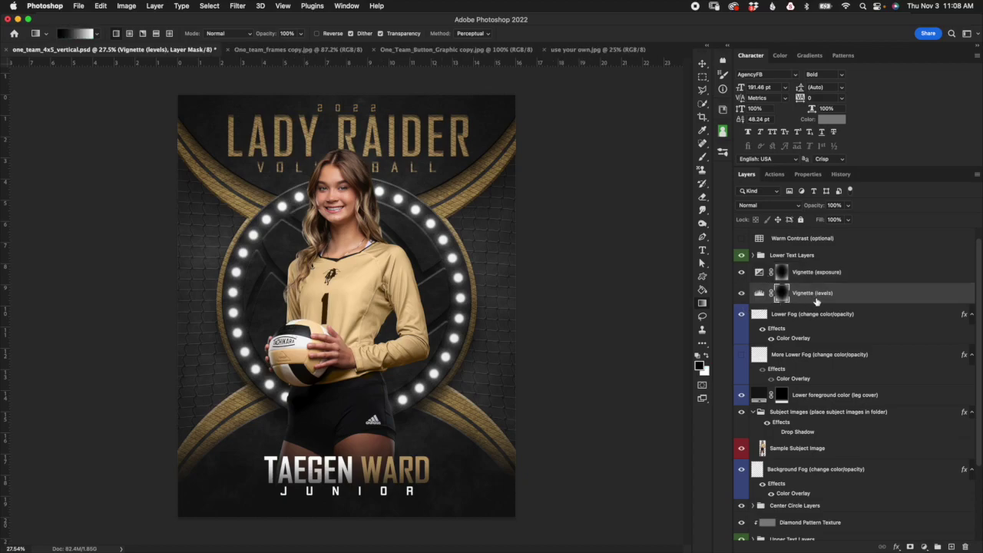
double_click(758, 293)
drag(877, 285, 844, 288)
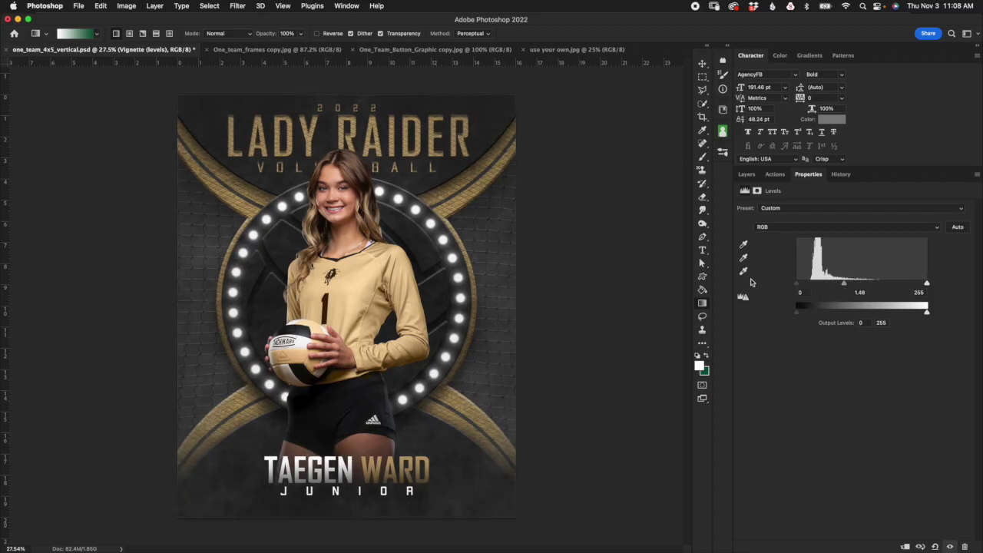
click(651, 358)
click(520, 215)
key(F7)
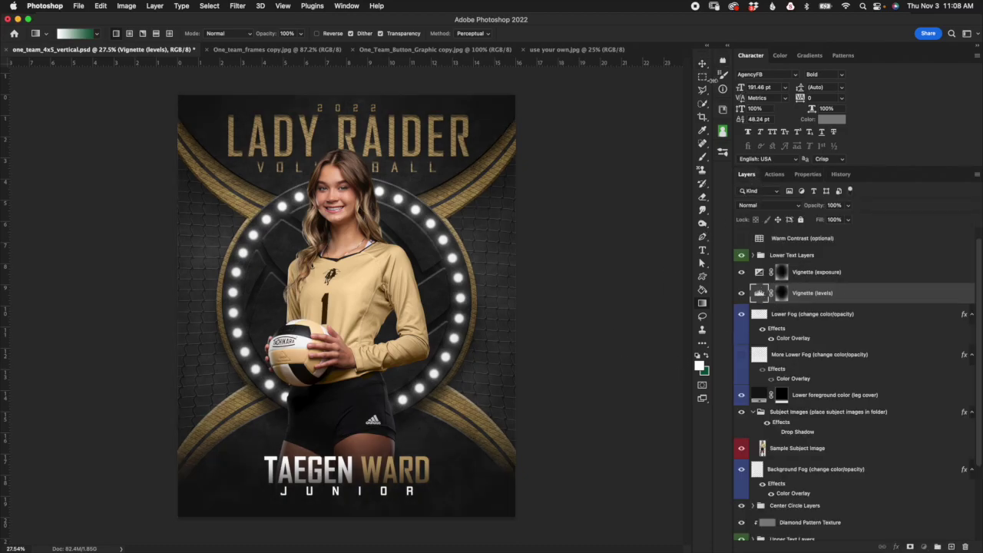
Try widening the Vignette (levels) mask sideways beyond the poster with a free transform
key(v)
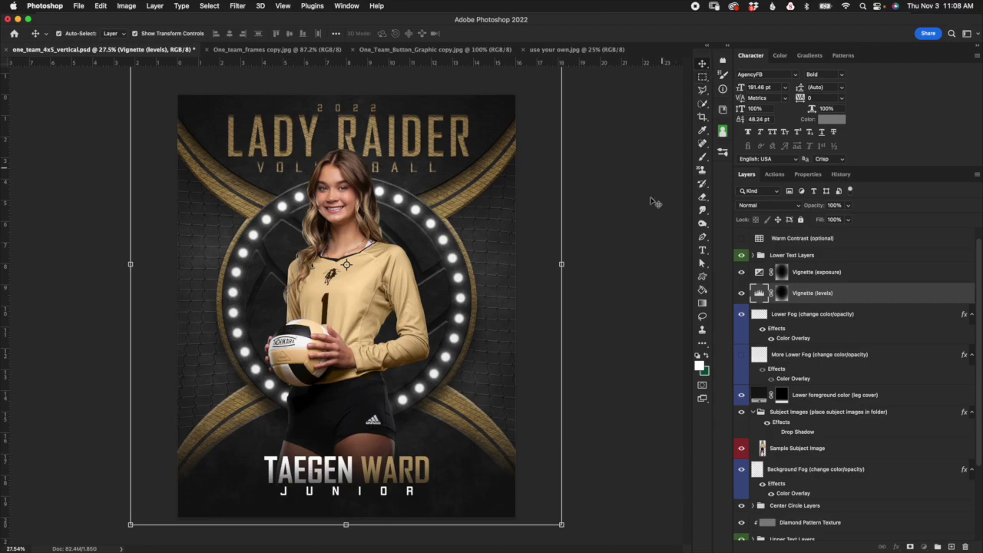
click(562, 264)
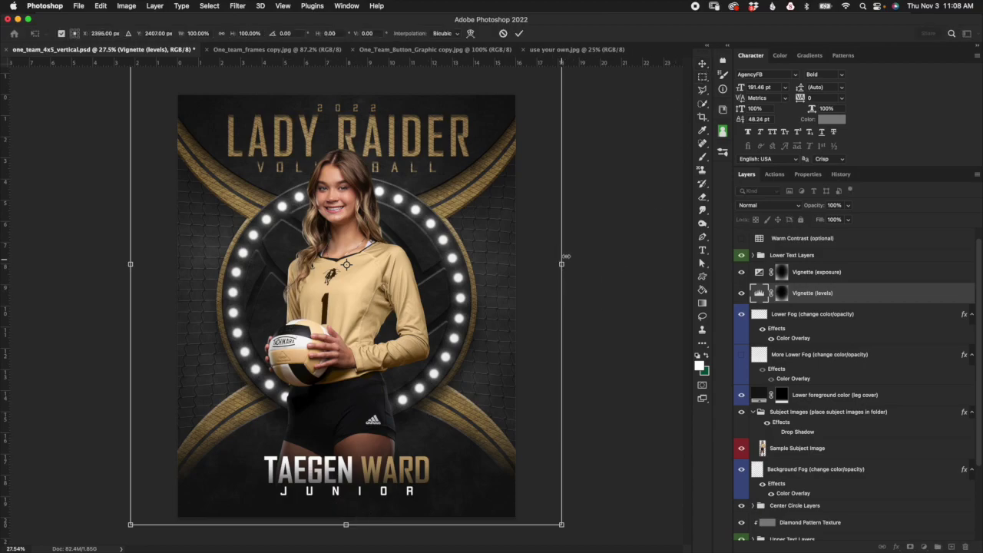
drag(563, 264, 605, 266)
click(519, 33)
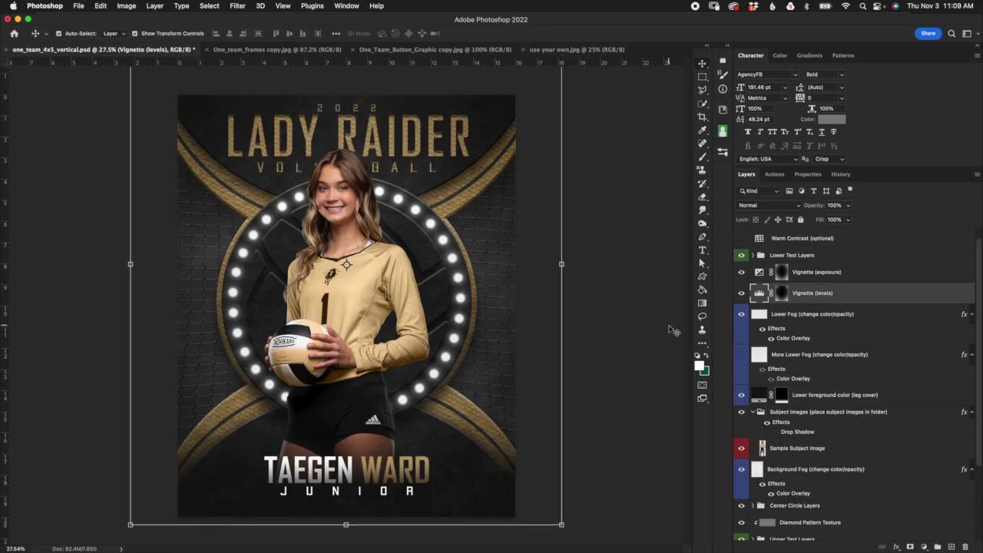
Expand the Lower Text Layers folder and select its Sub Text layer
click(810, 258)
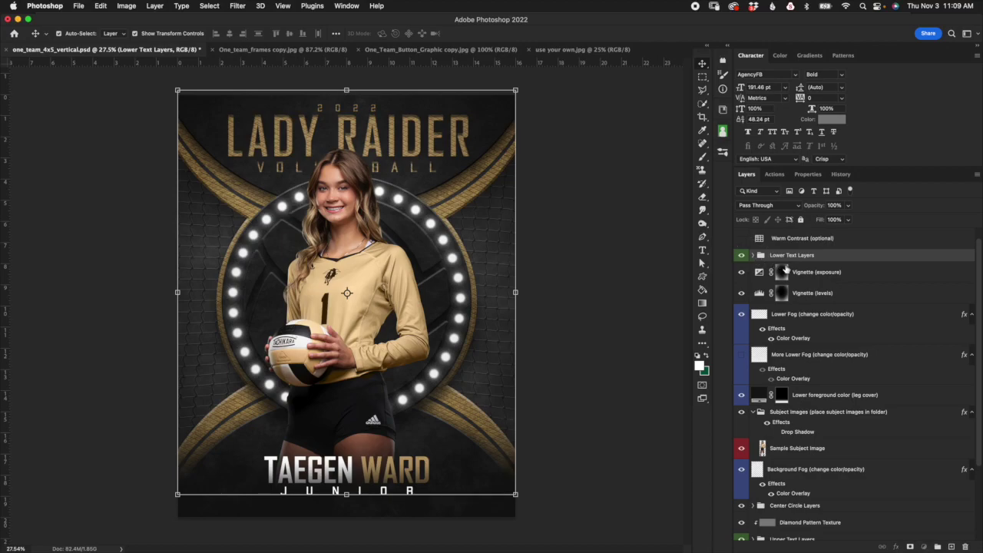
click(752, 256)
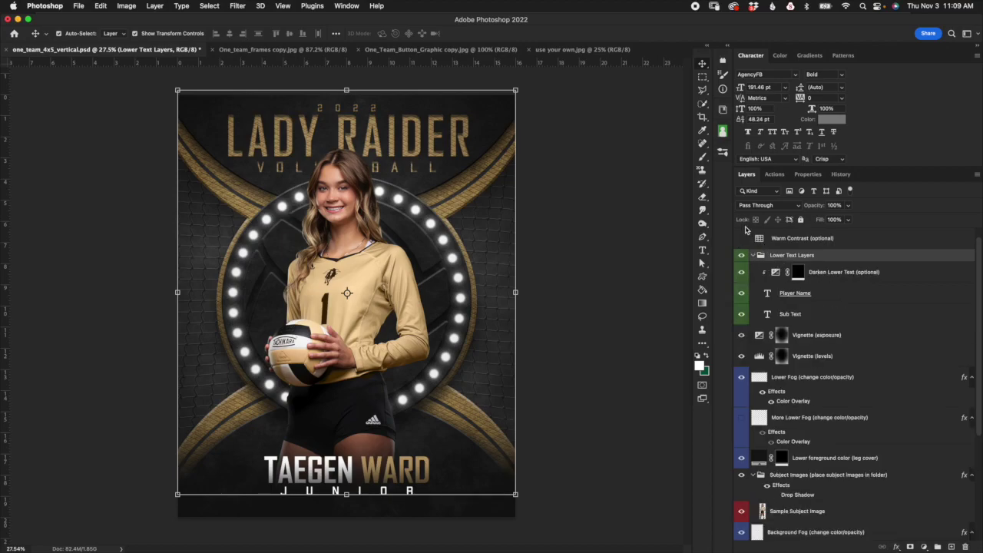
click(654, 310)
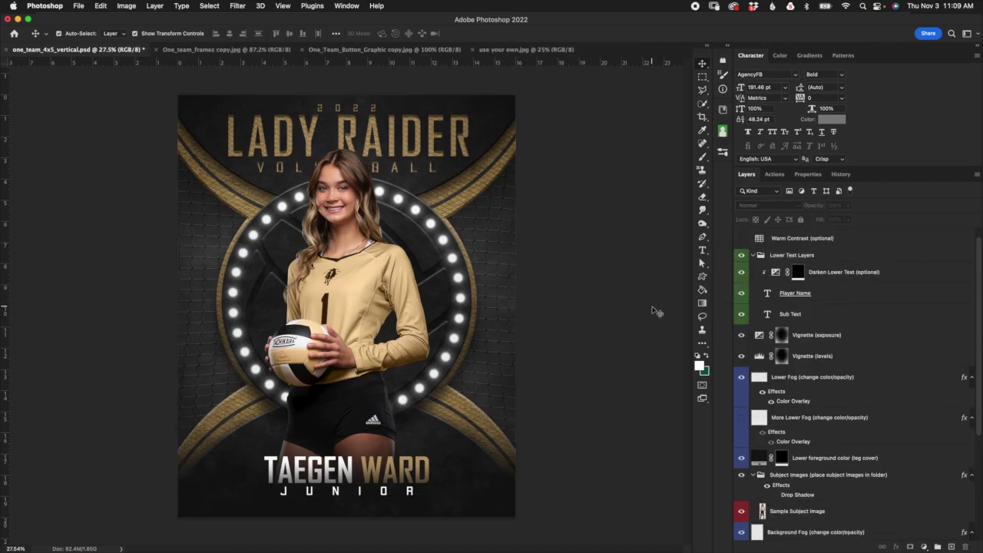
click(835, 279)
click(857, 315)
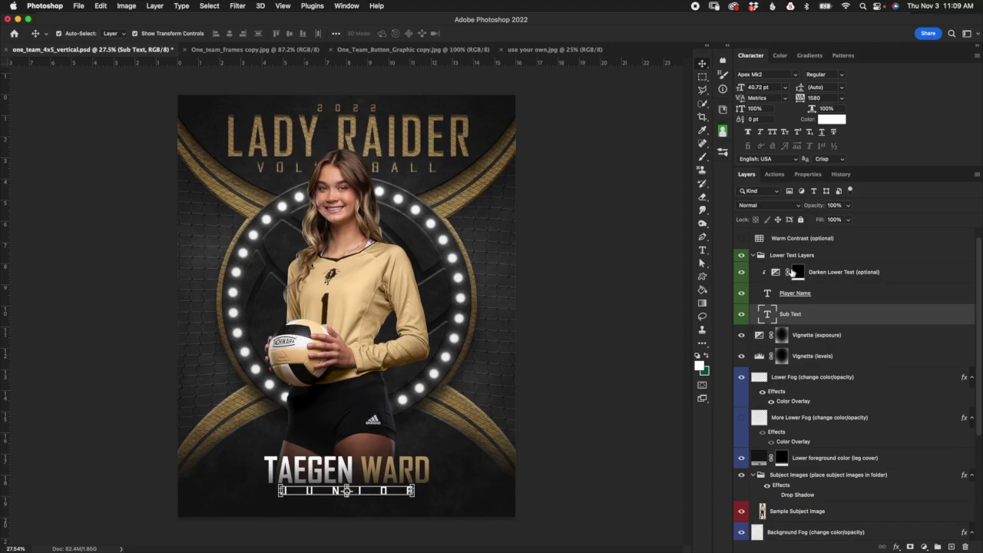
Replace the first name in the Player Name text with another player's first name
click(833, 295)
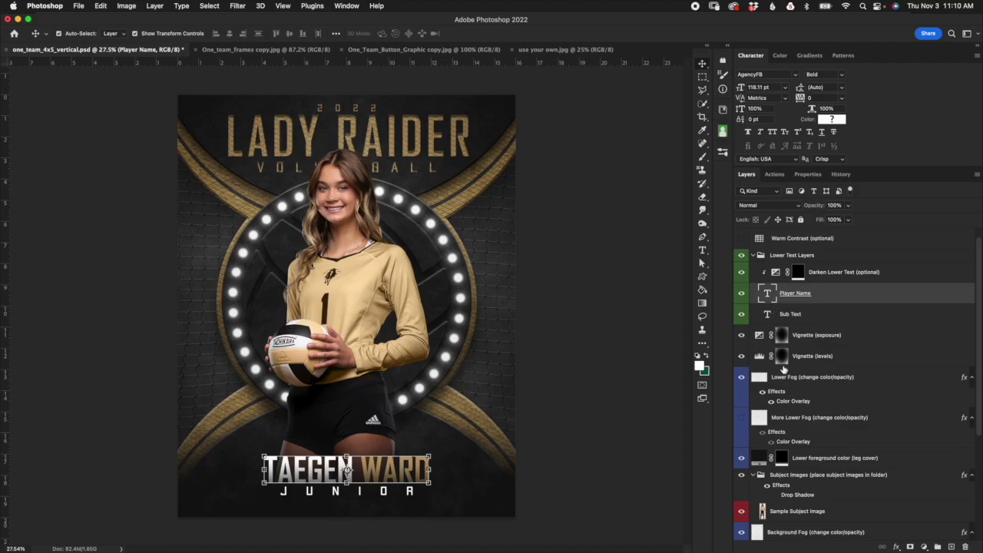
double_click(768, 294)
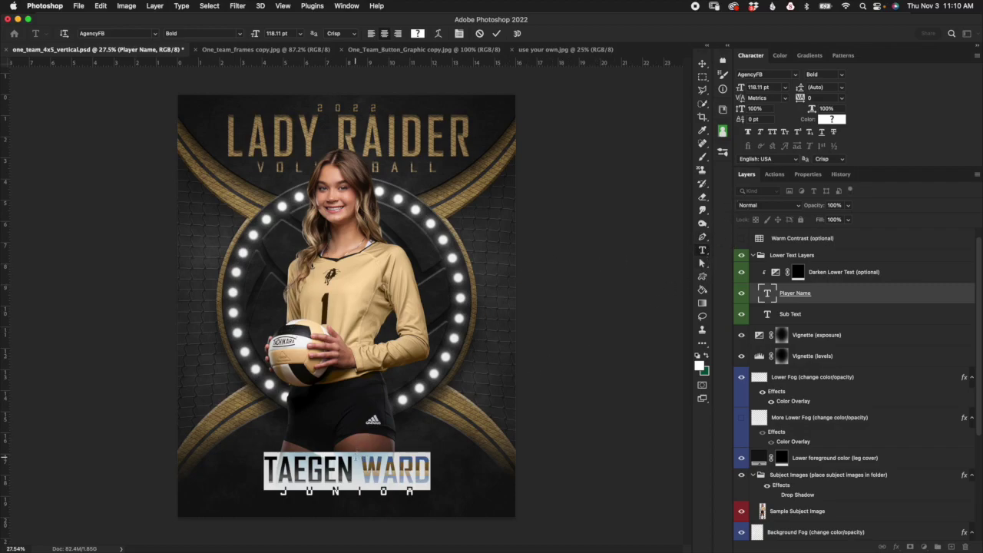
drag(354, 466, 264, 454)
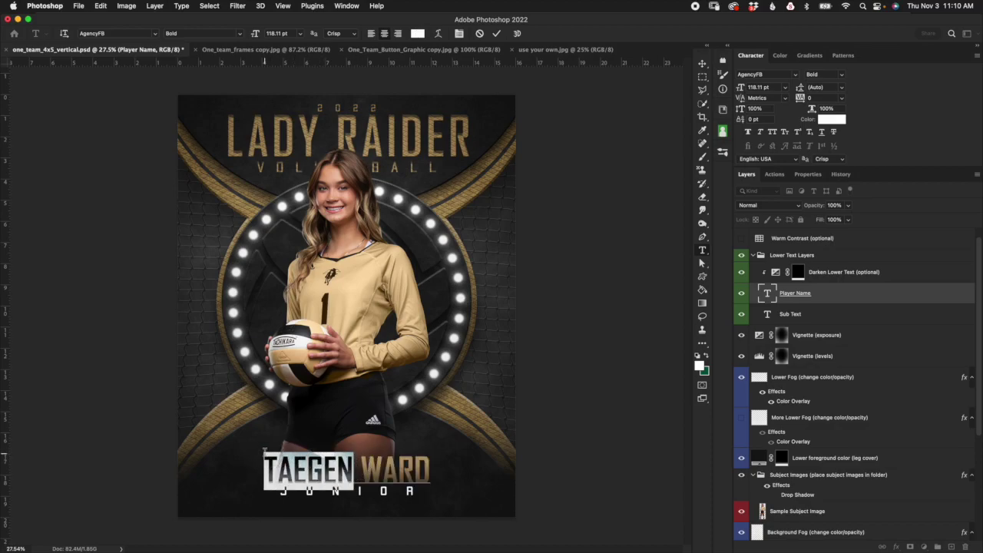
text(DON)
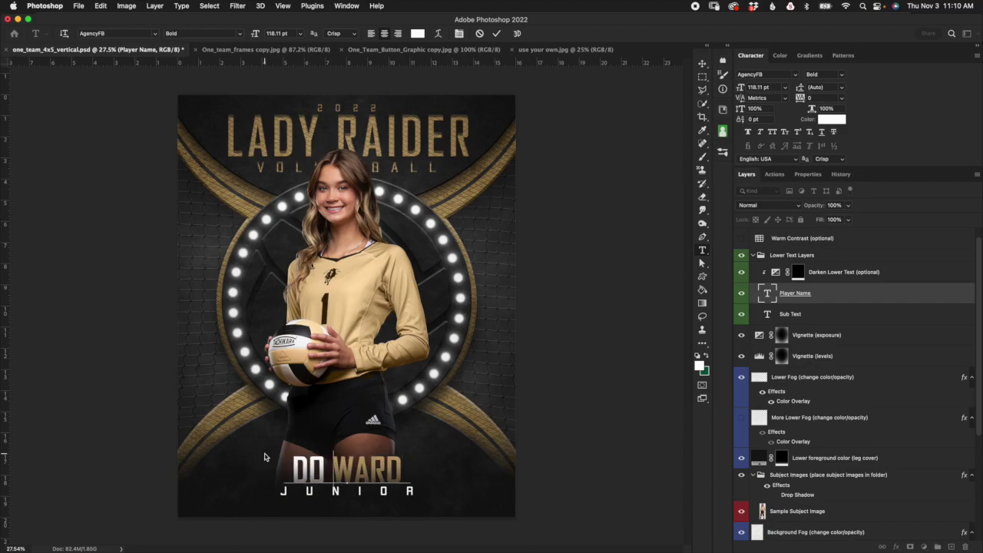
Recolor the new first name in the Player Name text to pure red ff0000
drag(333, 464, 281, 462)
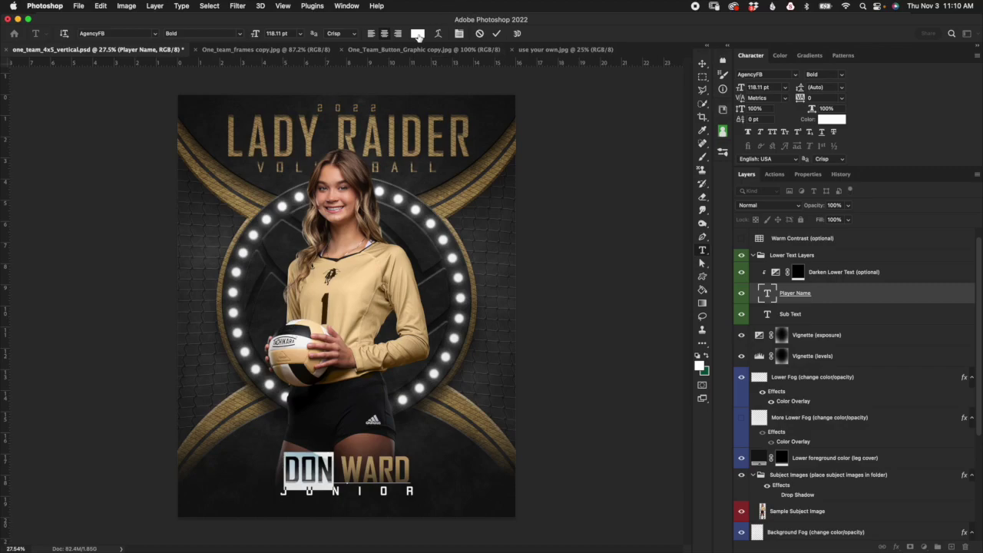
click(417, 34)
drag(693, 347, 785, 291)
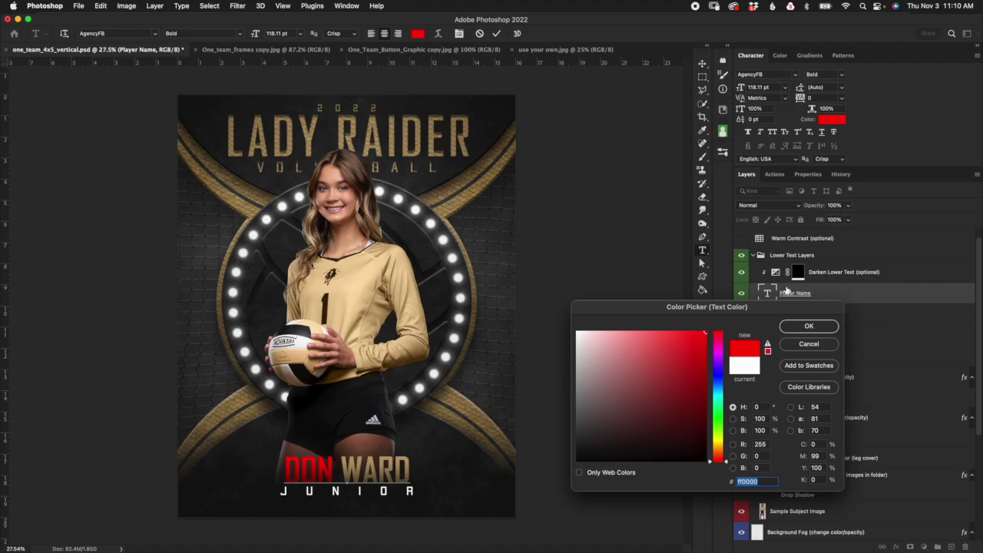
click(809, 327)
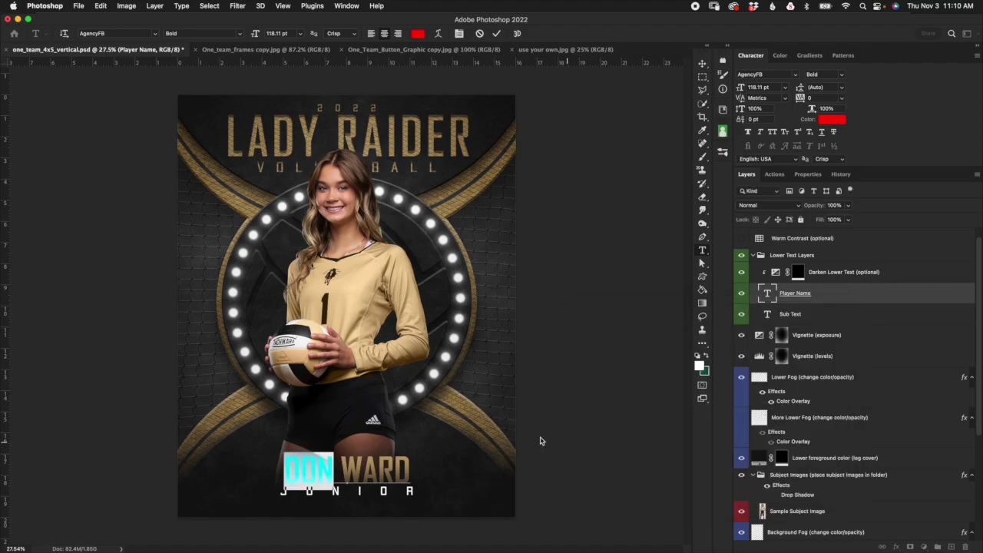
Recolor the last name in the Player Name text to green 24ff00
drag(340, 465, 418, 470)
click(417, 33)
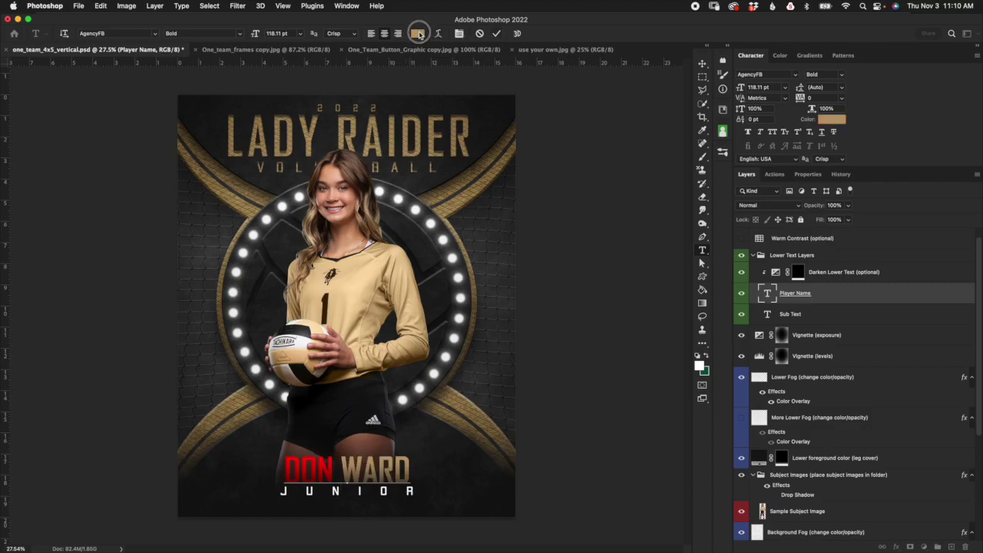
text(24ff00)
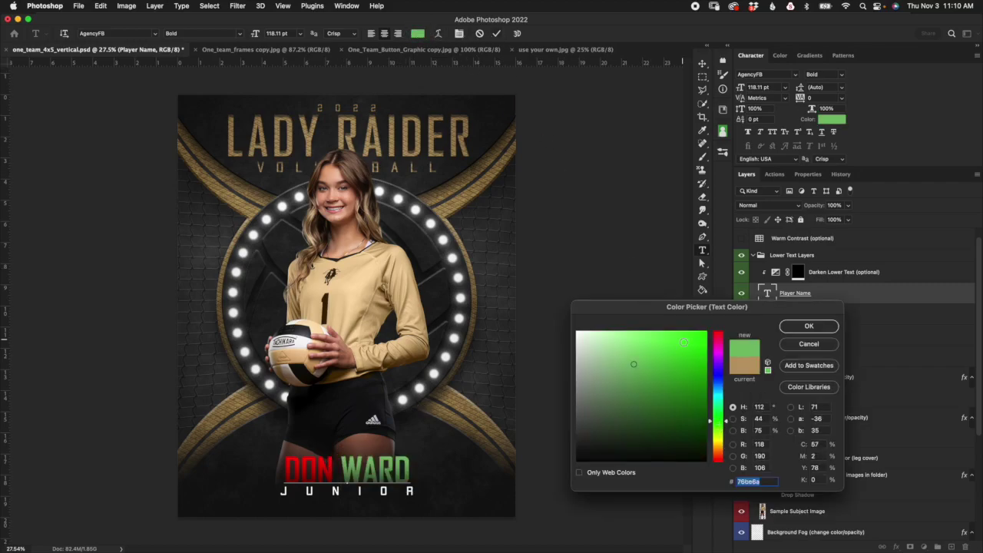
click(809, 327)
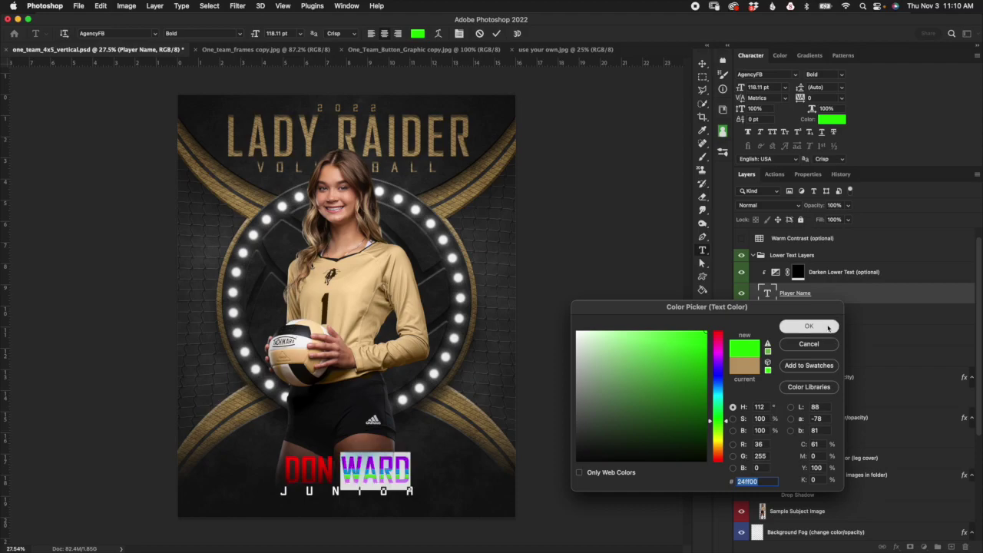
click(498, 33)
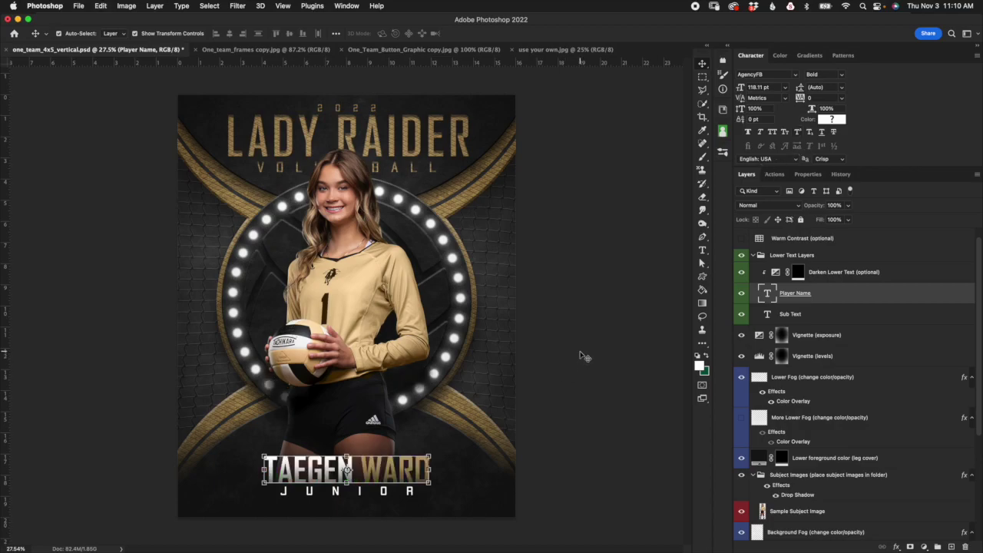
Preview the Darken Lower Text (optional) layer by hiding and reshowing it, and collapse the Lower Text Layers folder
click(825, 275)
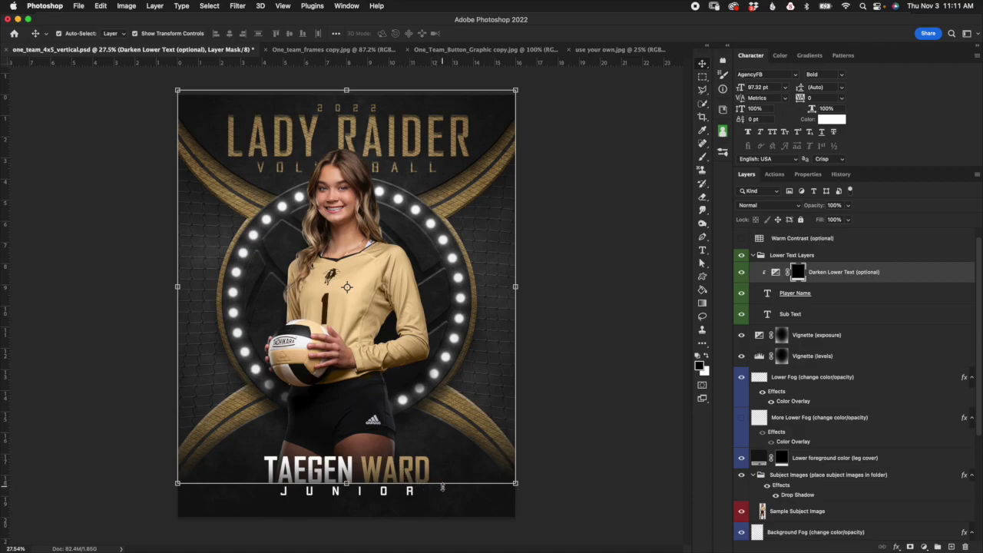
key(Return)
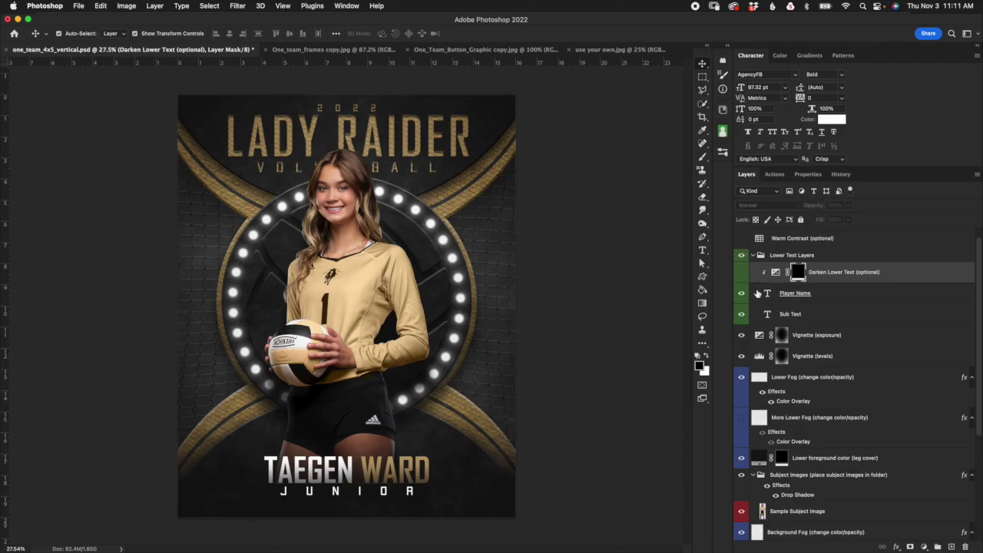
click(742, 272)
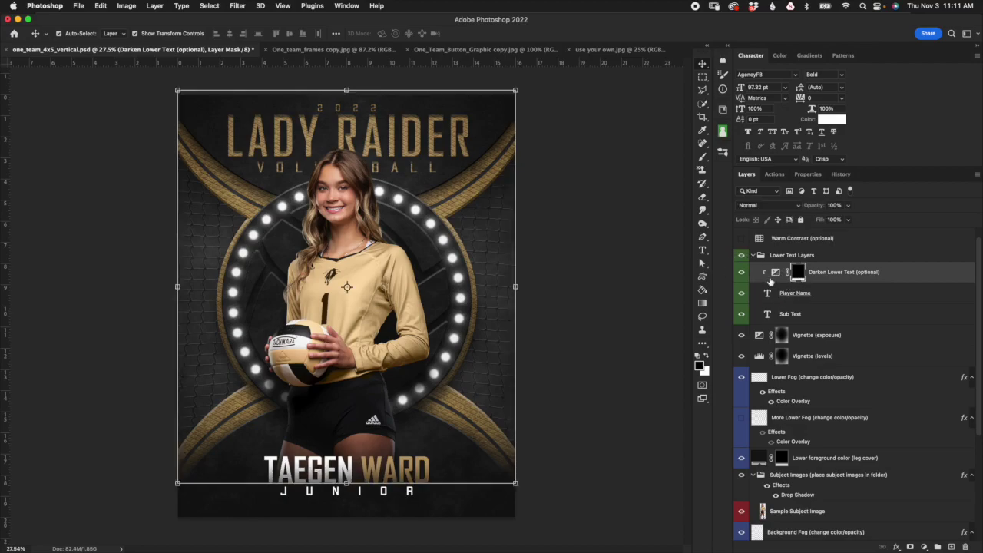
click(752, 255)
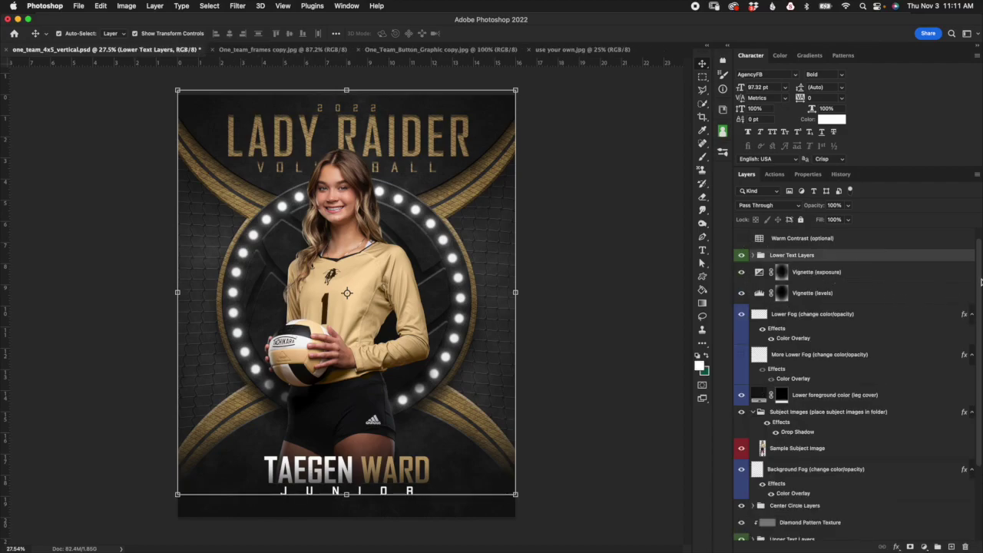
Compare the poster with and without the Warm Contrast (optional) layer, leaving that layer hidden
scroll(973, 261, up, 1)
click(852, 259)
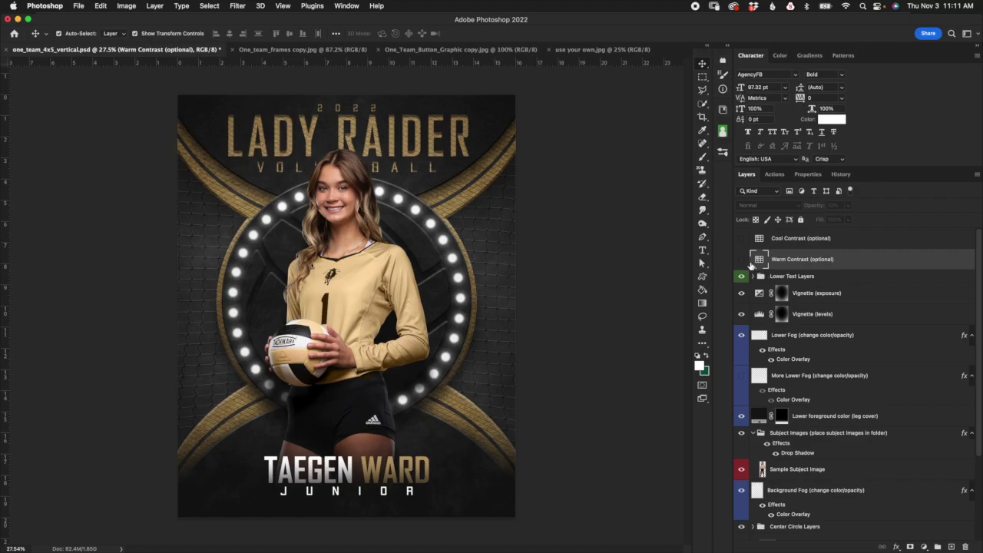
click(741, 259)
click(741, 260)
click(741, 260)
click(741, 260)
Compare the poster with and without the Cool Contrast (optional) layer, leaving that layer hidden
click(814, 243)
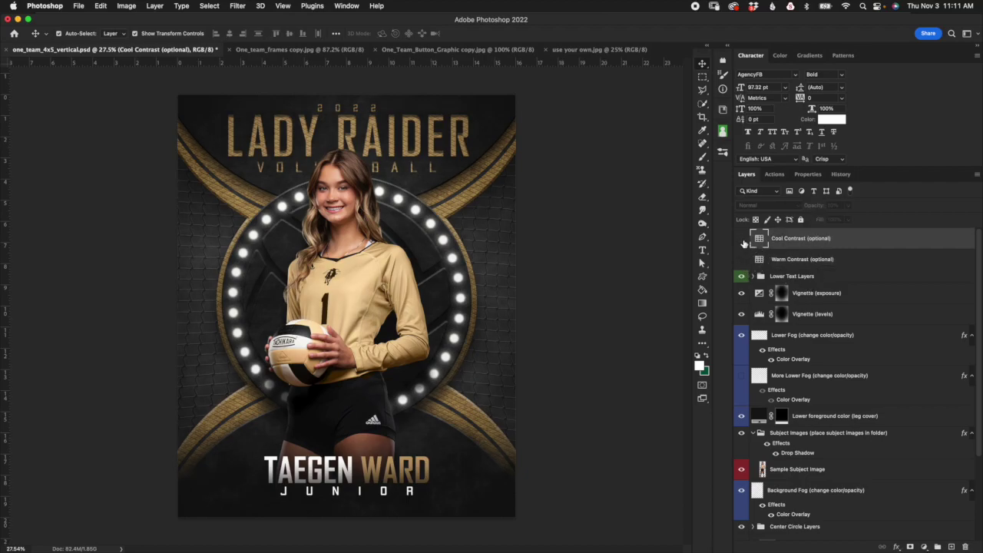
click(741, 240)
click(742, 240)
click(741, 240)
click(742, 240)
click(742, 241)
click(741, 238)
Try a different opacity on the Warm Contrast (optional) layer while it is shown, and hide the layer again
click(741, 260)
click(805, 259)
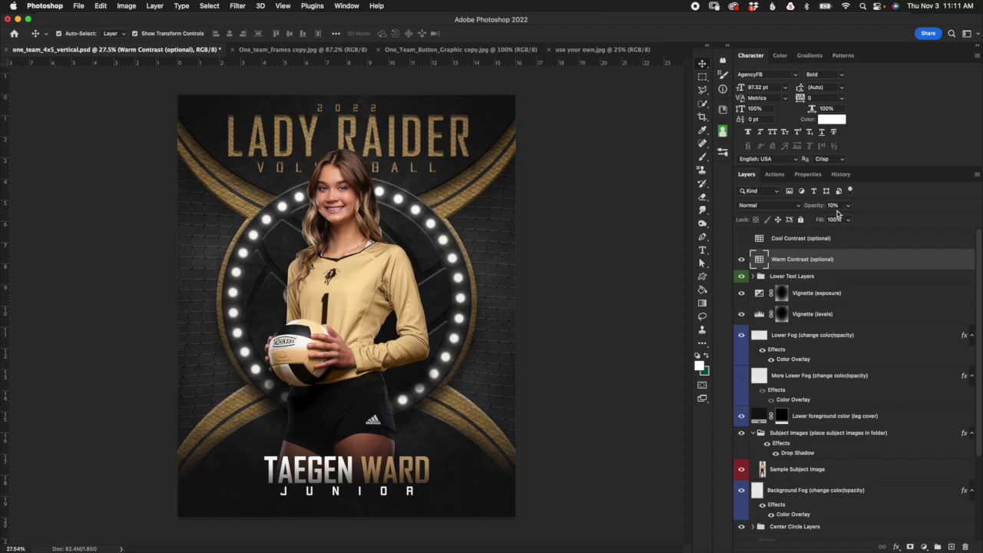
mouse_move(812, 207)
mouse_down()
mouse_move(831, 206)
mouse_move(795, 212)
mouse_up()
click(813, 205)
click(741, 259)
Examine the Sample Team Image inside the Team Subject Images folder and the folder's layer mask
scroll(972, 261, down, 5)
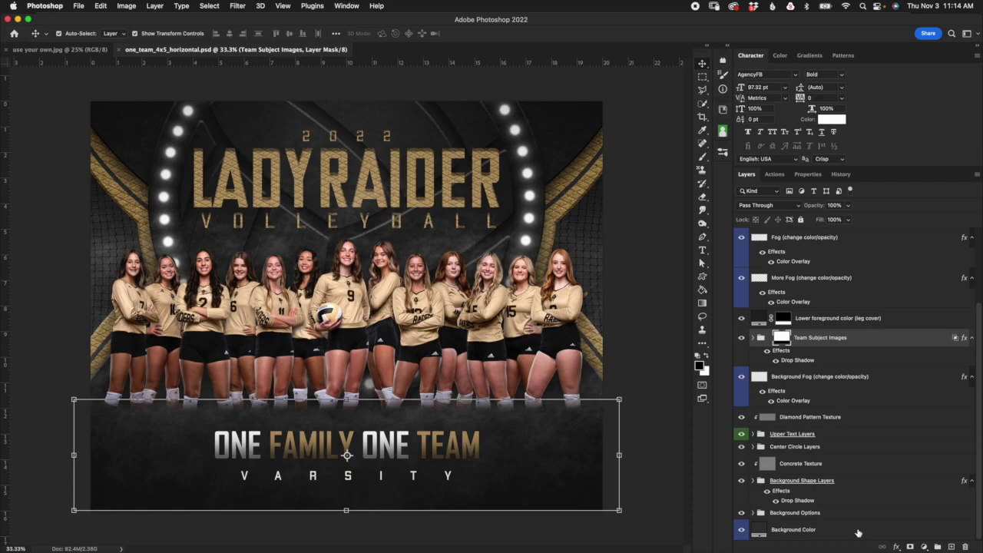
click(871, 342)
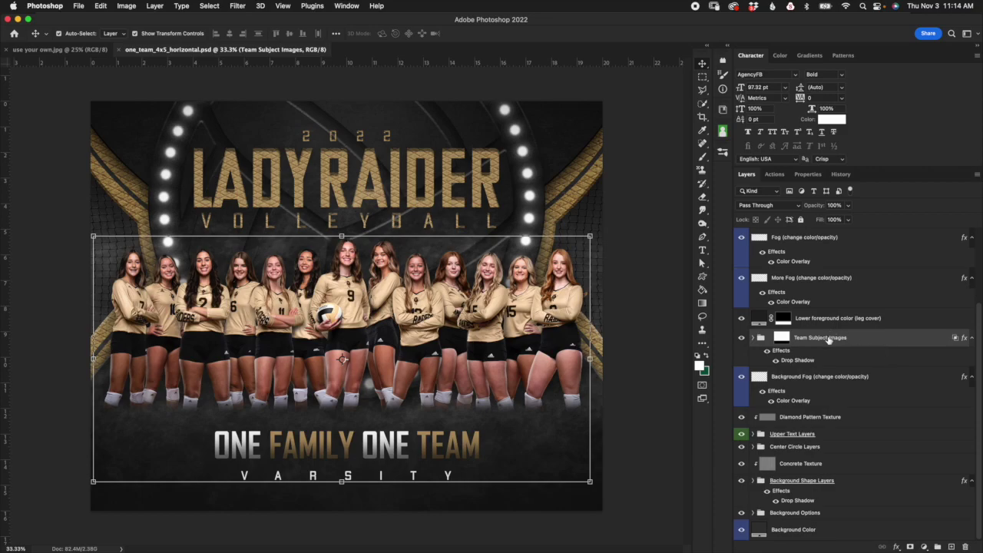
click(752, 338)
click(815, 377)
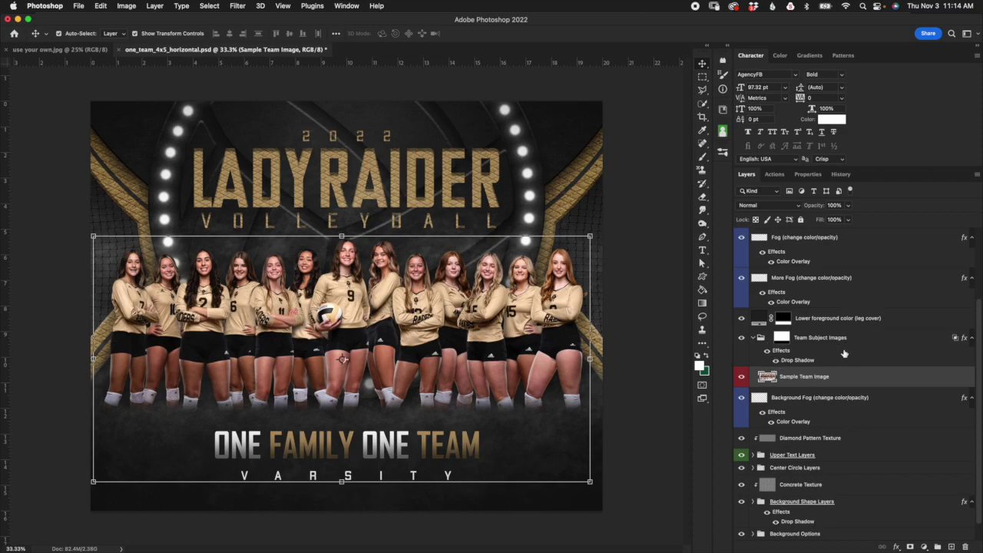
click(780, 337)
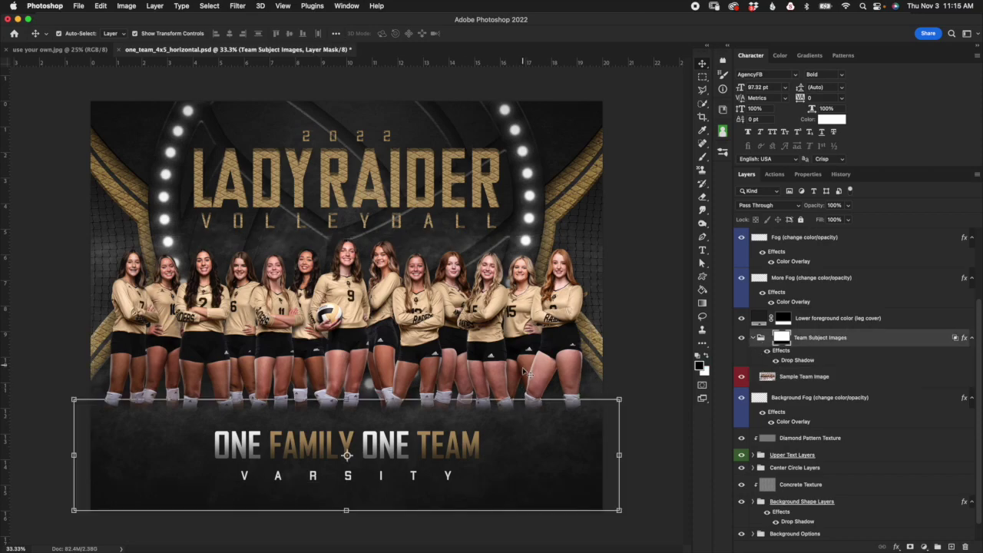
click(860, 340)
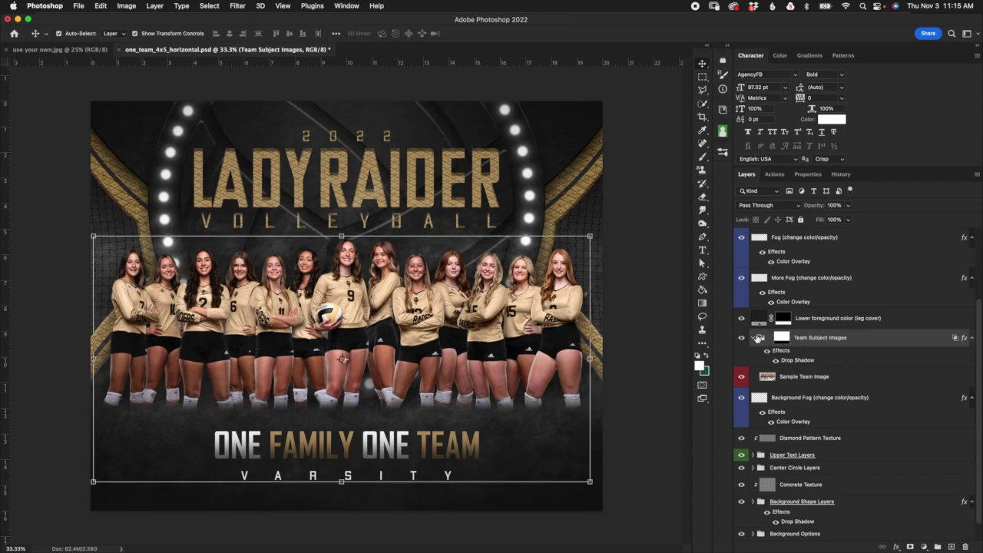
click(754, 338)
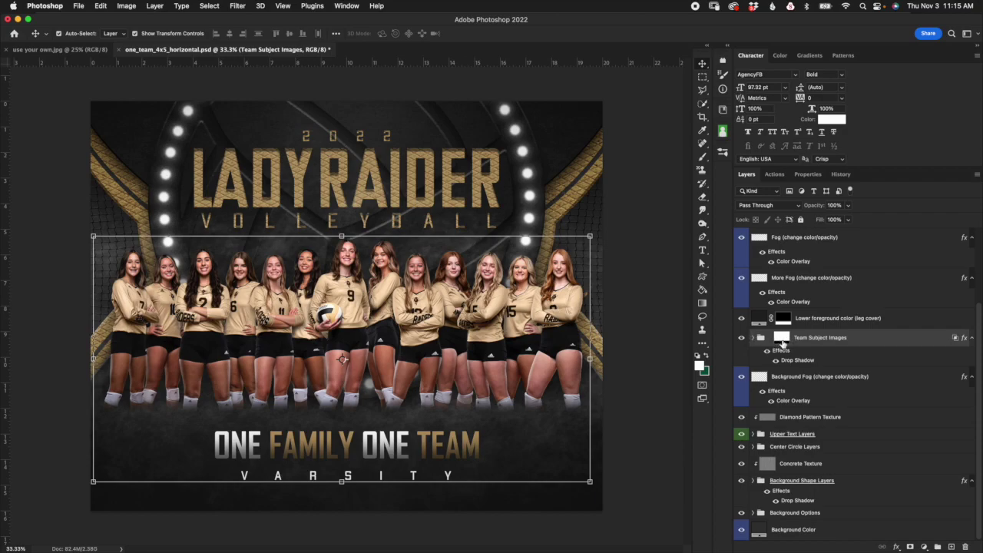
Disable the Team Subject Images layer mask and inspect the team's lower legs above the text
shift+click(781, 338)
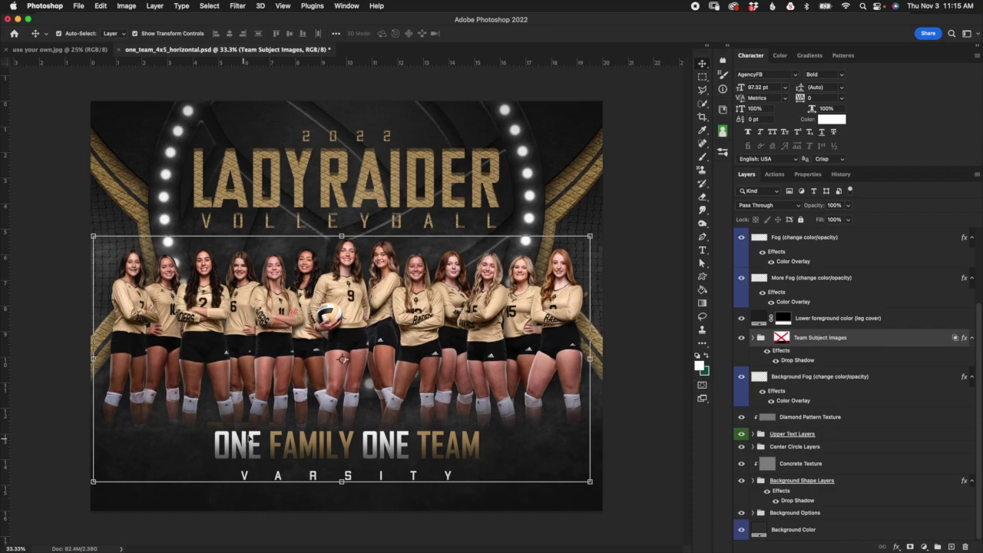
scroll(217, 435, up, 3)
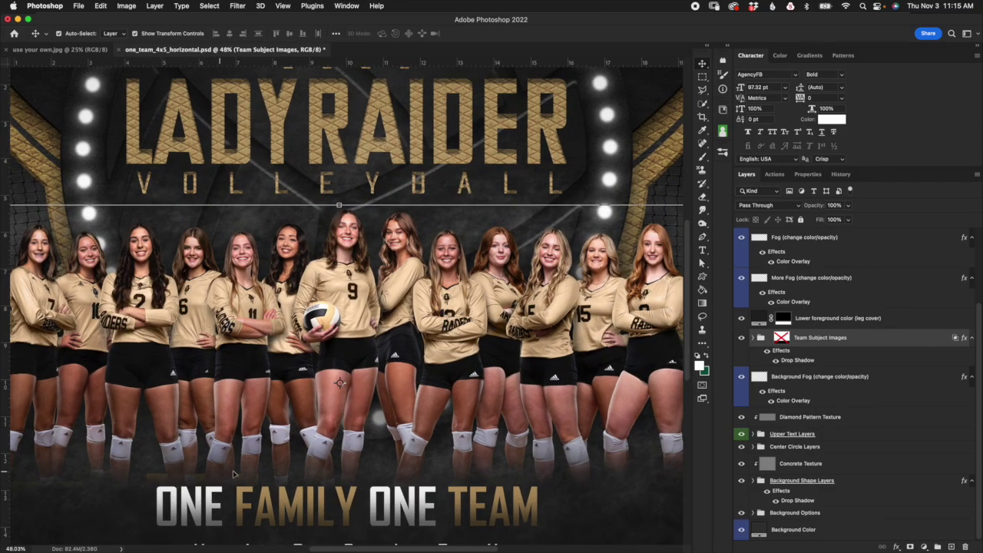
scroll(374, 428, down, 2)
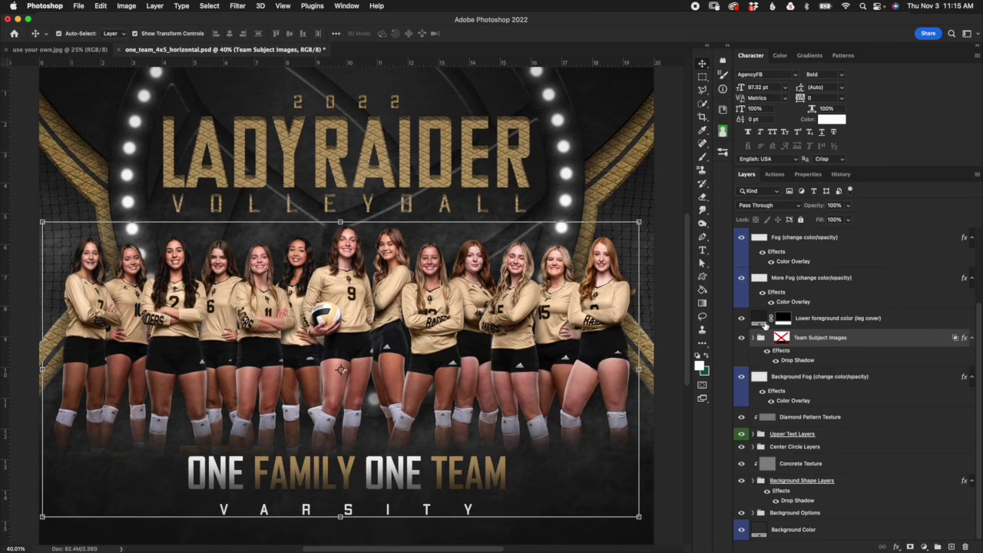
Hide the Lower foreground color (leg cover) layer to inspect the uncovered feet, and show it again
click(763, 322)
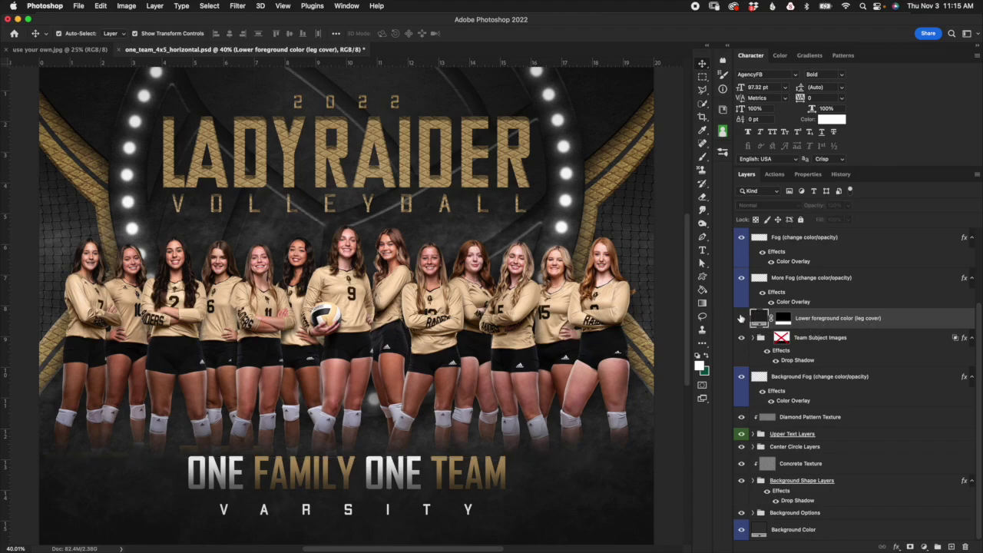
click(741, 320)
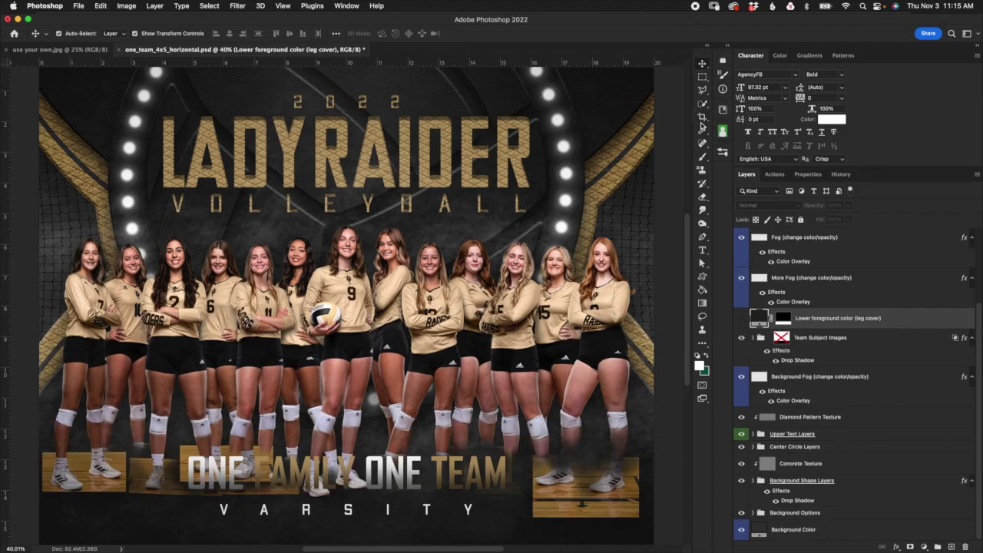
scroll(677, 424, down, 2)
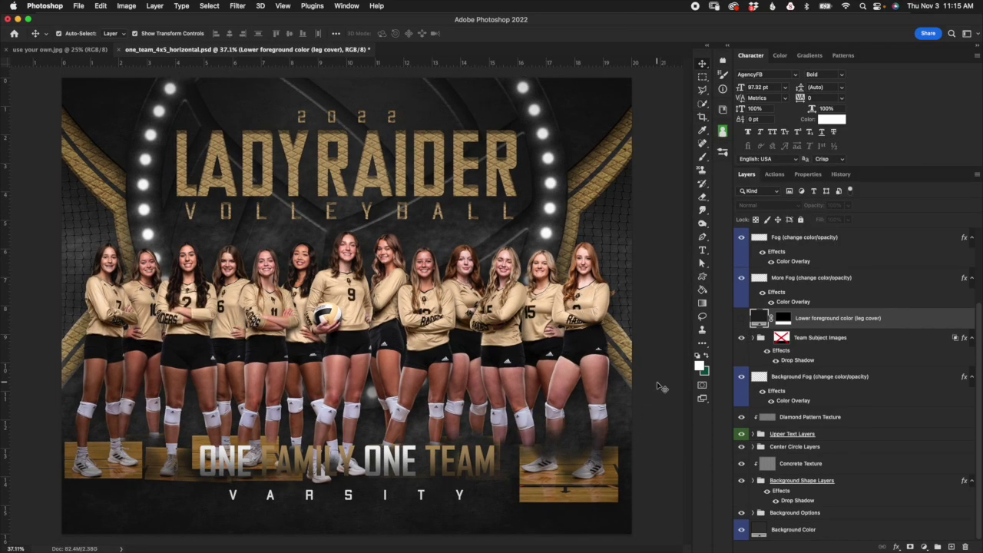
click(741, 319)
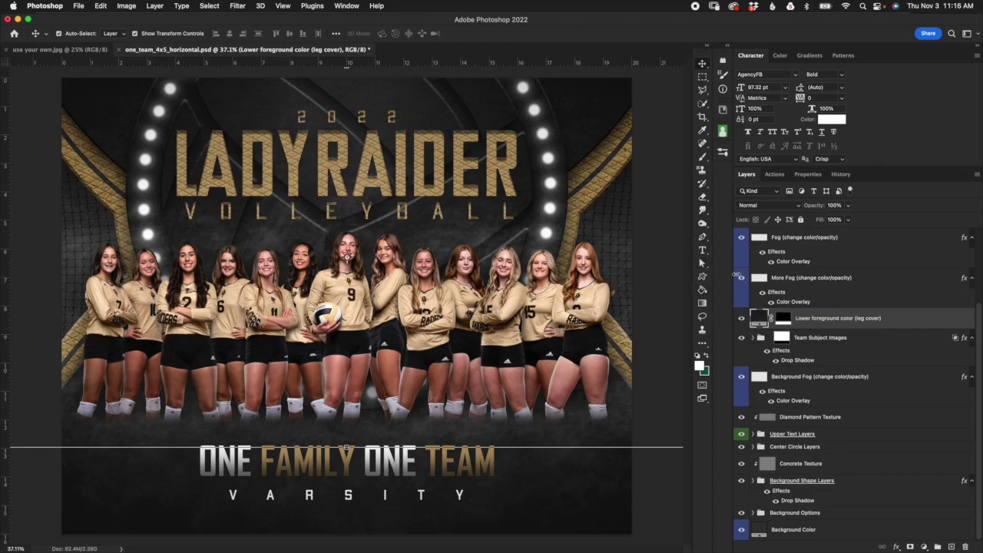
Hide the Lower foreground color (leg cover) layer and select the layer mask of the Team Subject Images folder
click(785, 321)
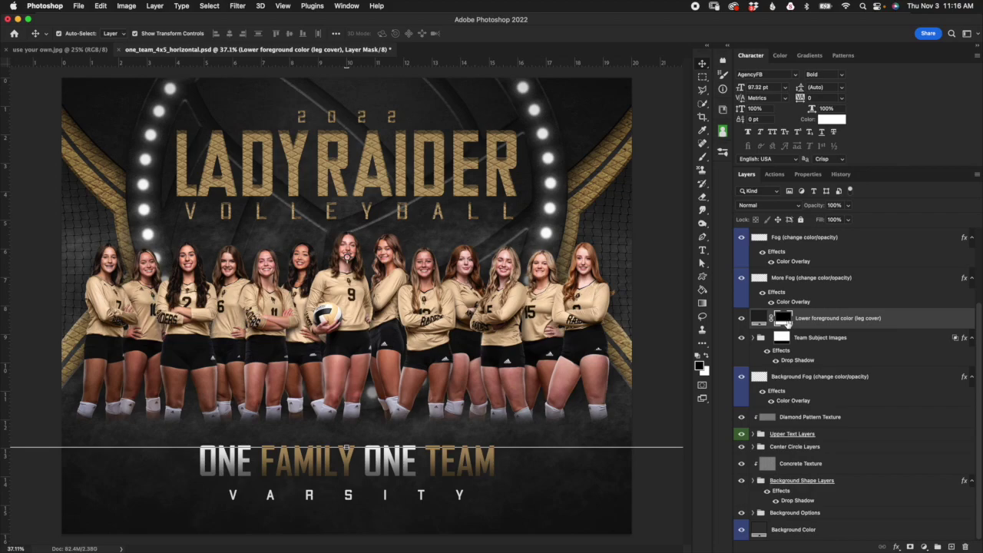
key(super+comma)
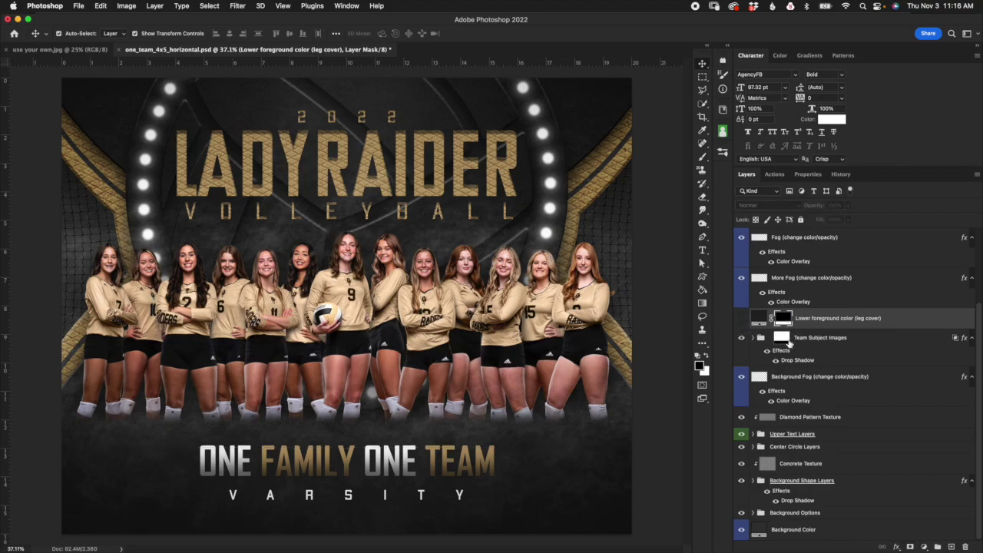
click(788, 342)
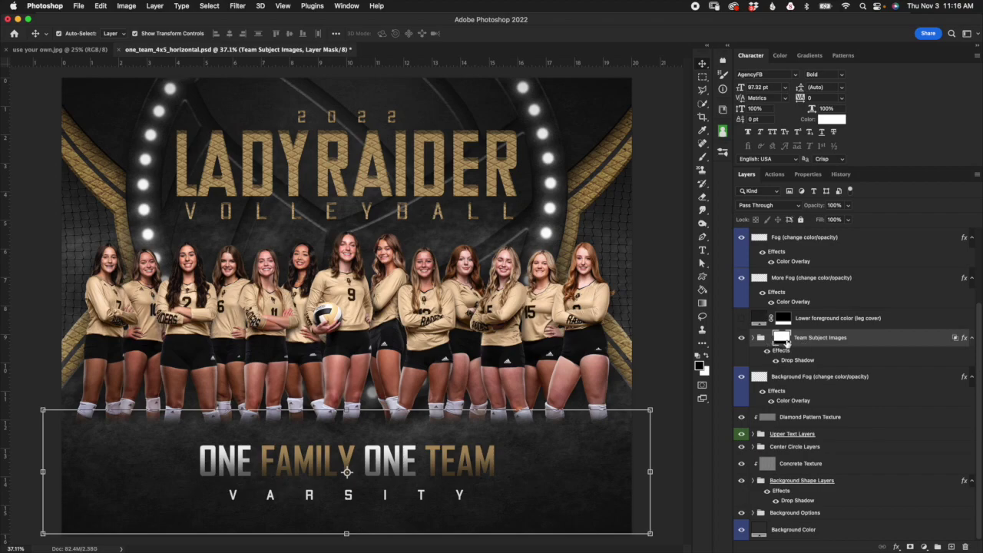
click(790, 324)
click(792, 336)
Fade the team's lower legs with upward black-to-white linear gradients on the Team Subject Images mask, undoing the last gradient
click(702, 304)
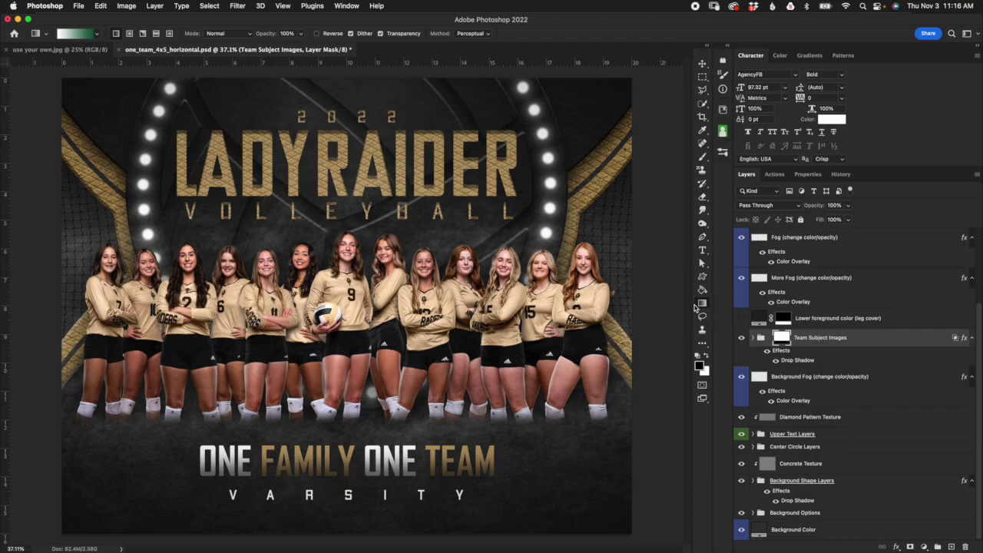
click(95, 40)
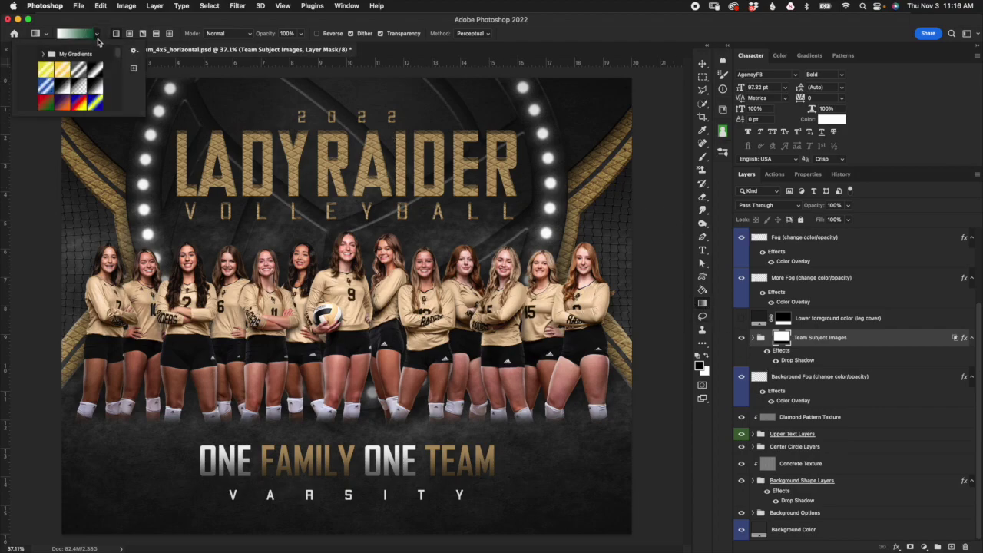
click(63, 88)
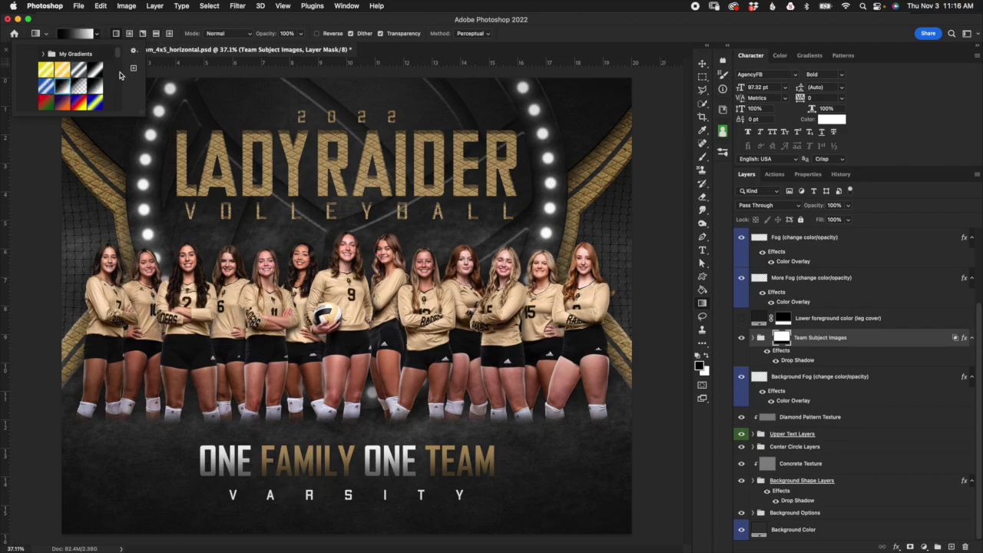
click(162, 22)
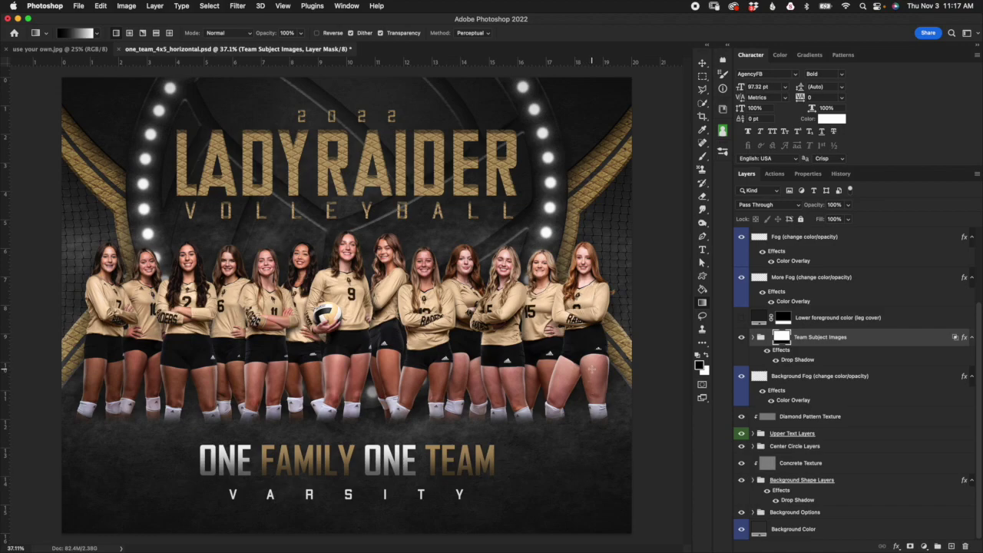
drag(591, 502, 591, 361)
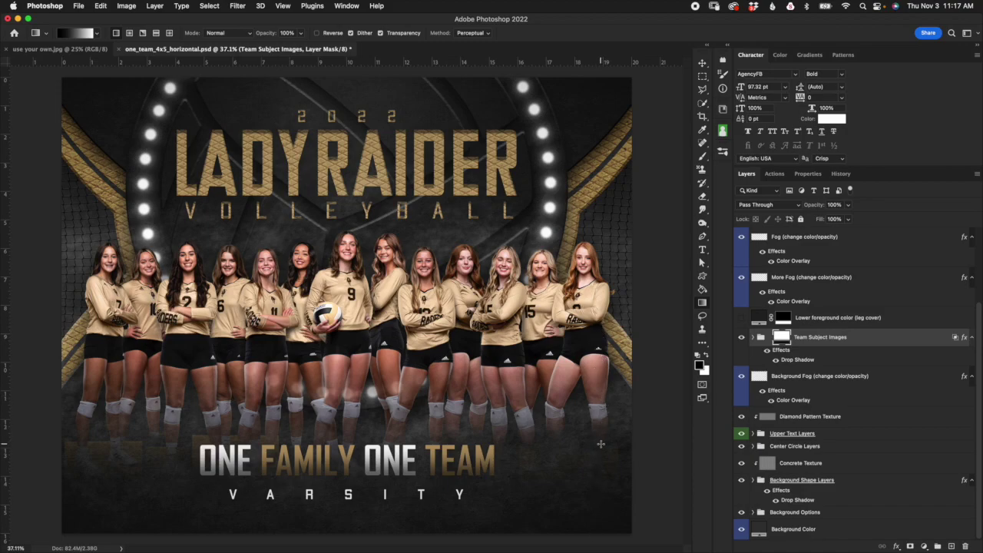
drag(583, 457, 571, 399)
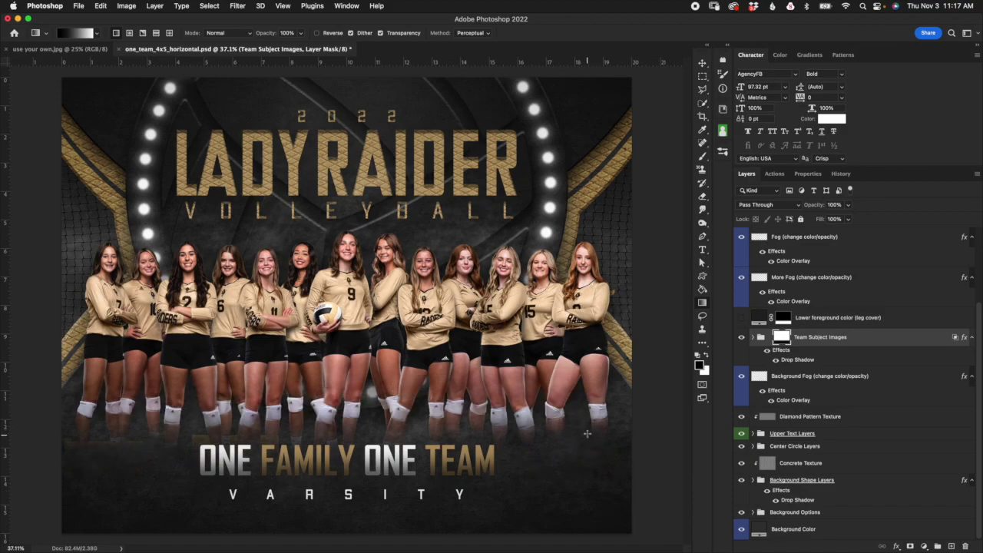
drag(584, 434, 585, 437)
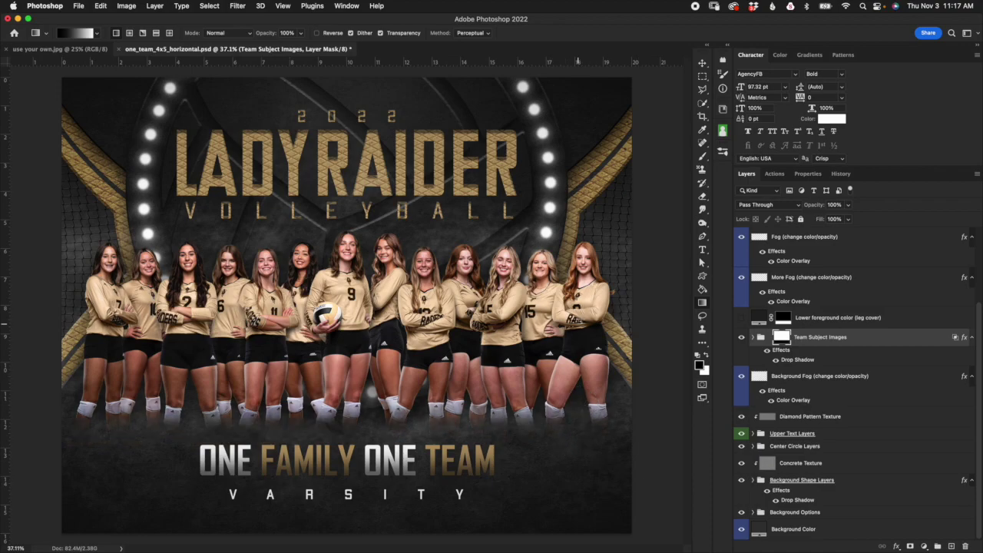
key(cmd+z)
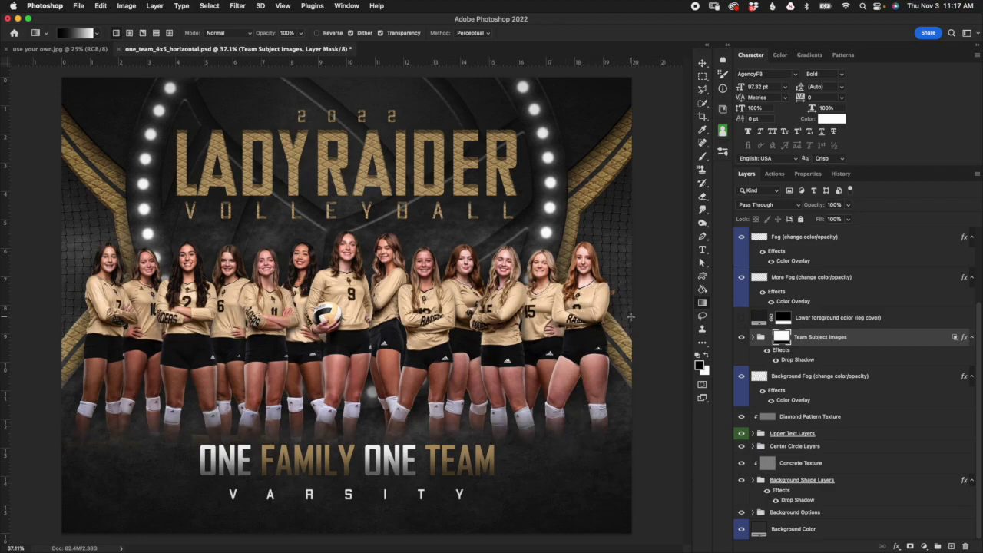
Disable the Team Subject Images folder mask, and show the Lower foreground color (leg cover) layer with its mask selected
key(cmd+shift+z)
key(cmd+z)
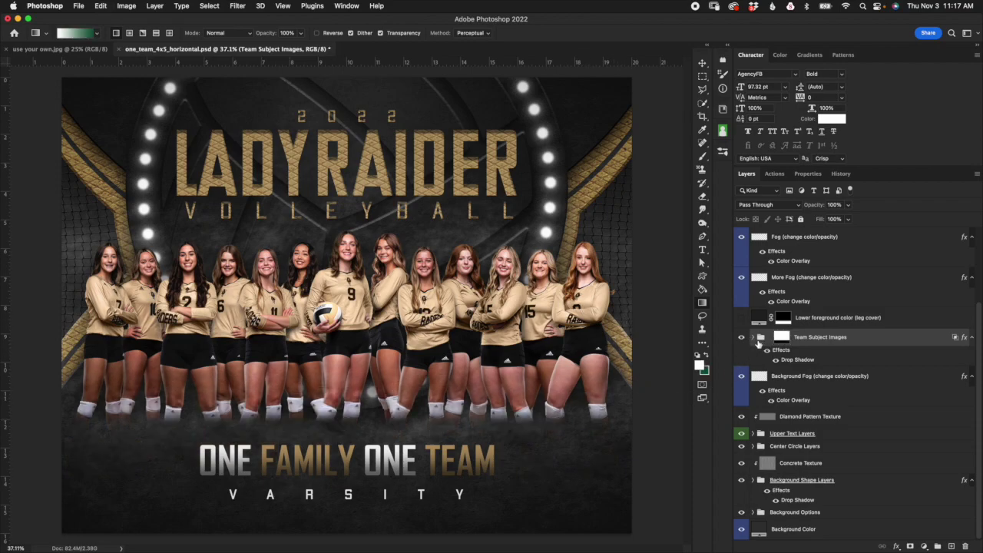
shift+click(783, 339)
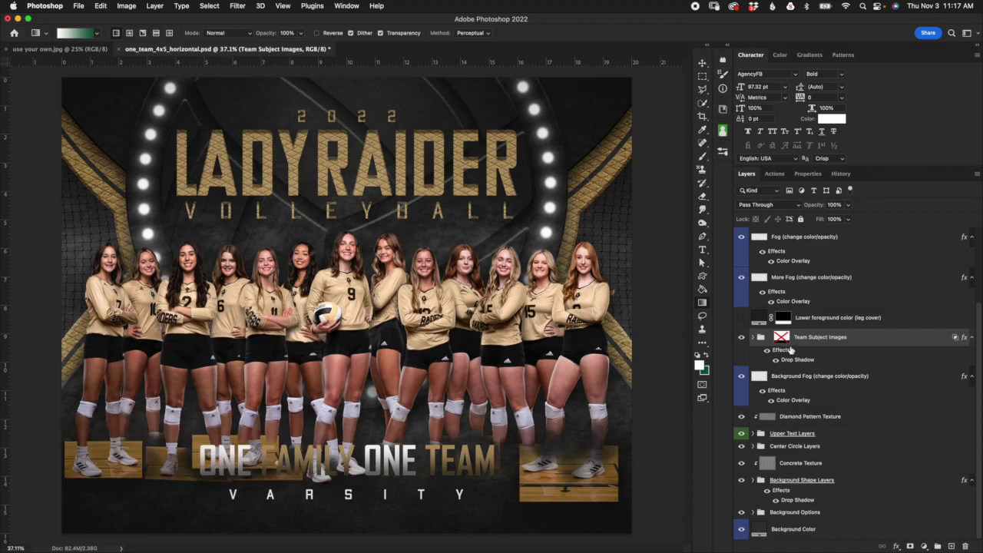
click(741, 317)
click(763, 319)
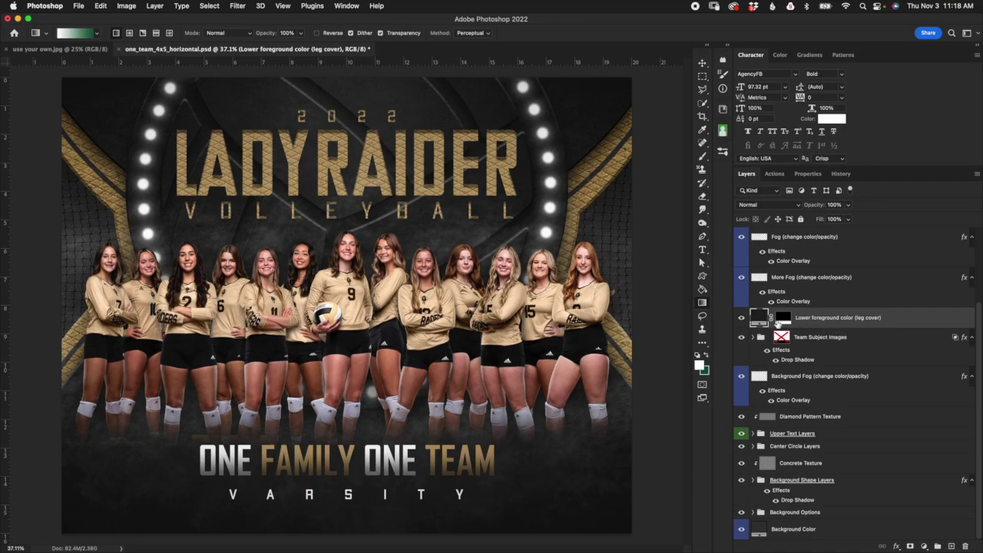
click(784, 321)
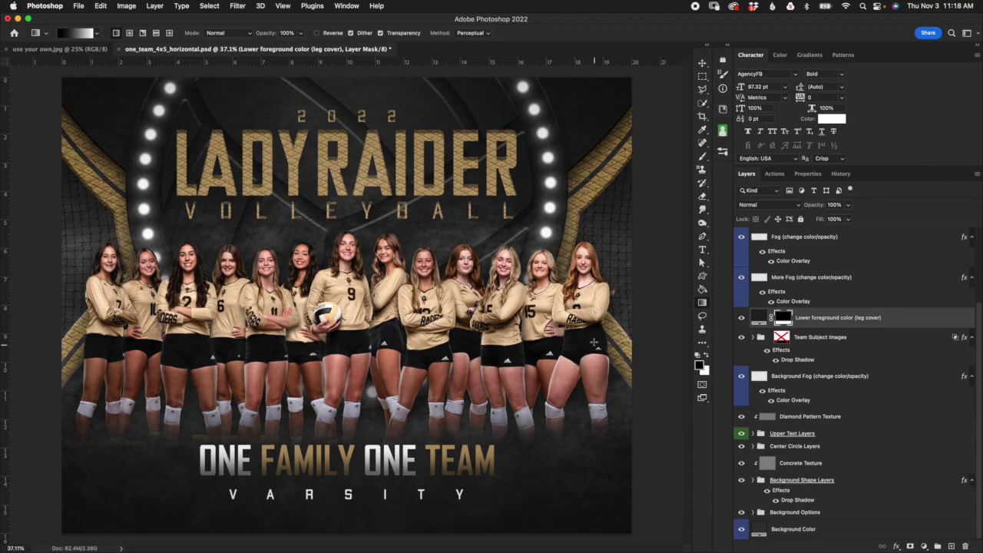
Try downward black-to-white linear gradients of different lengths on the leg cover mask, starting between the players' upper bodies and shorts
drag(594, 322, 594, 497)
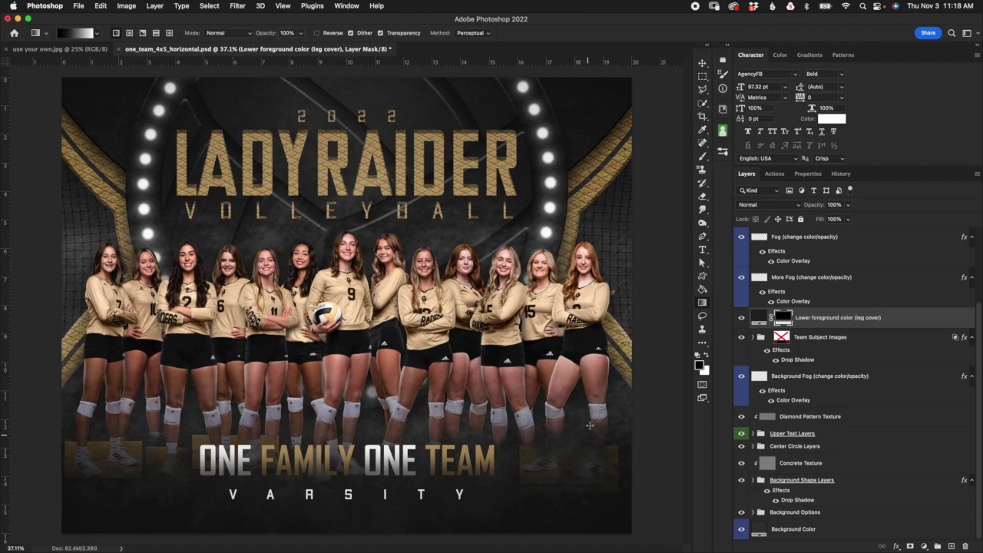
drag(595, 312, 595, 409)
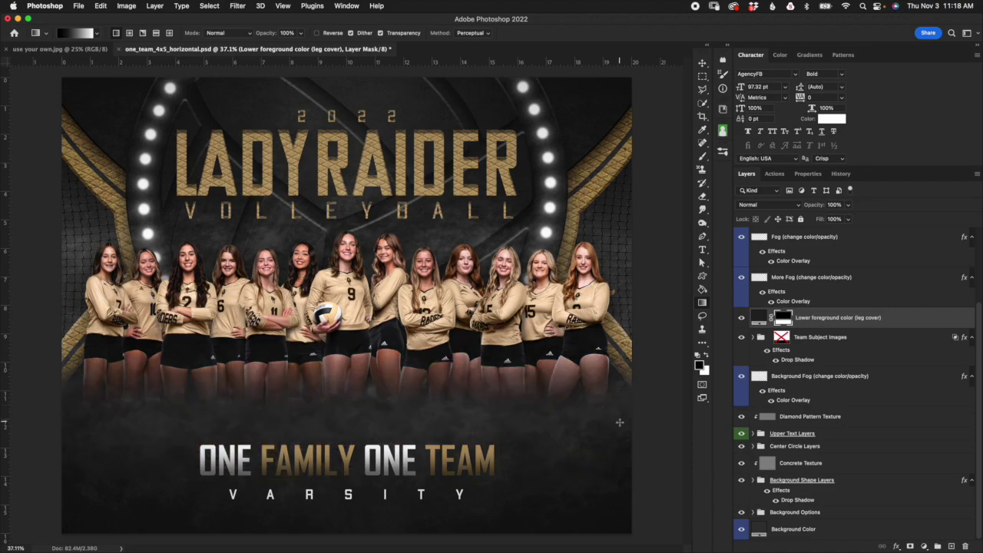
drag(542, 303, 545, 418)
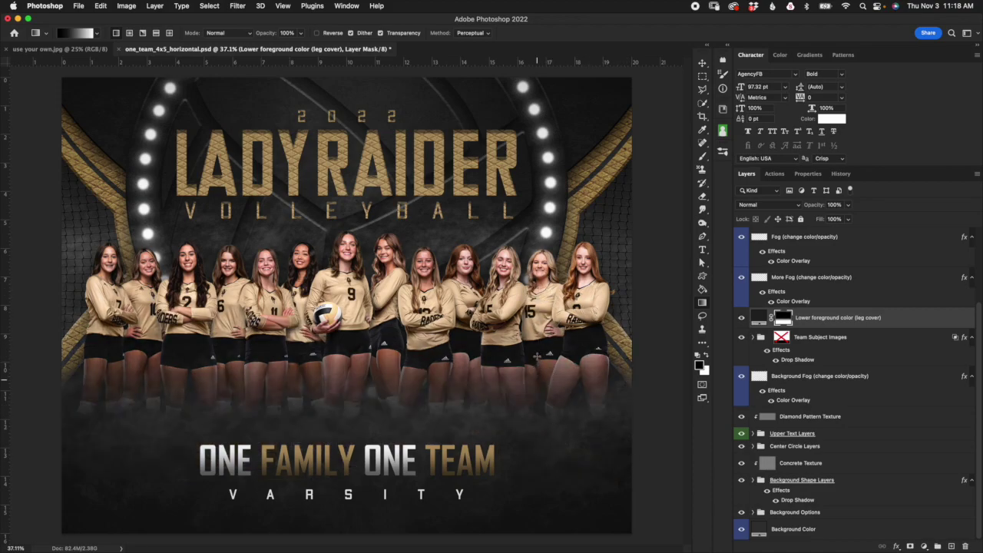
drag(528, 230, 530, 453)
drag(552, 221, 555, 444)
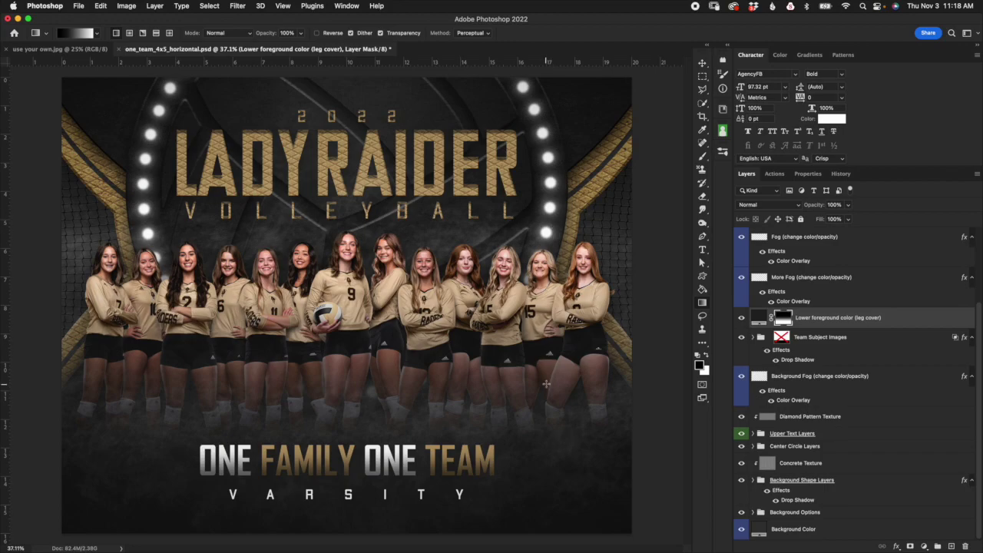
Redraw the leg cover mask's downward black-to-white gradient lower on the legs until the team fades out around the knees, just above the text
drag(548, 361, 553, 457)
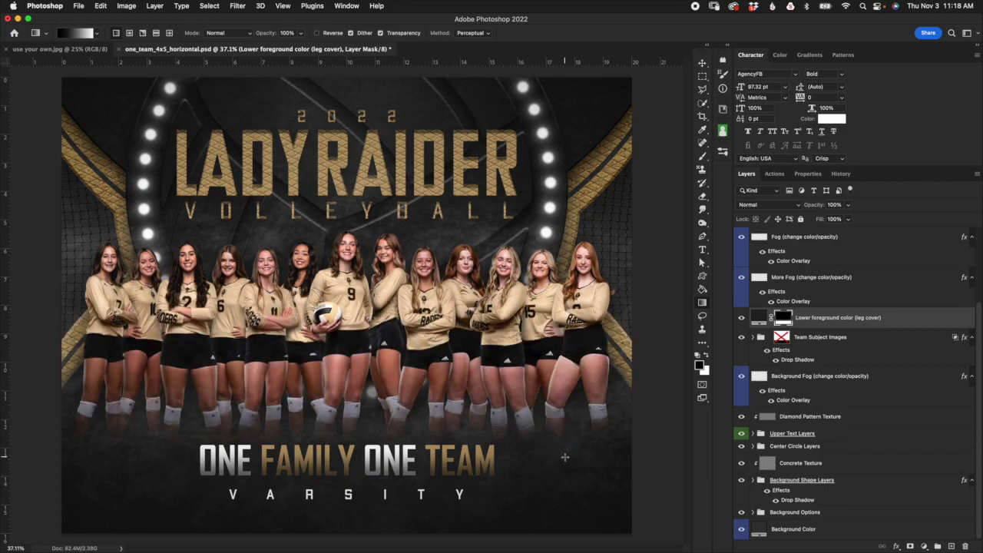
mouse_move(649, 546)
drag(574, 451, 579, 513)
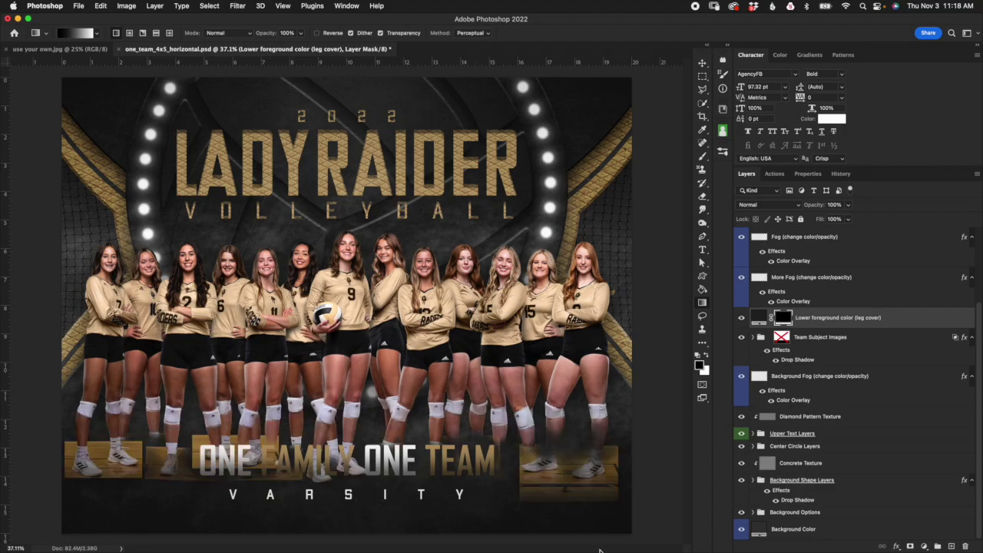
drag(574, 428, 573, 499)
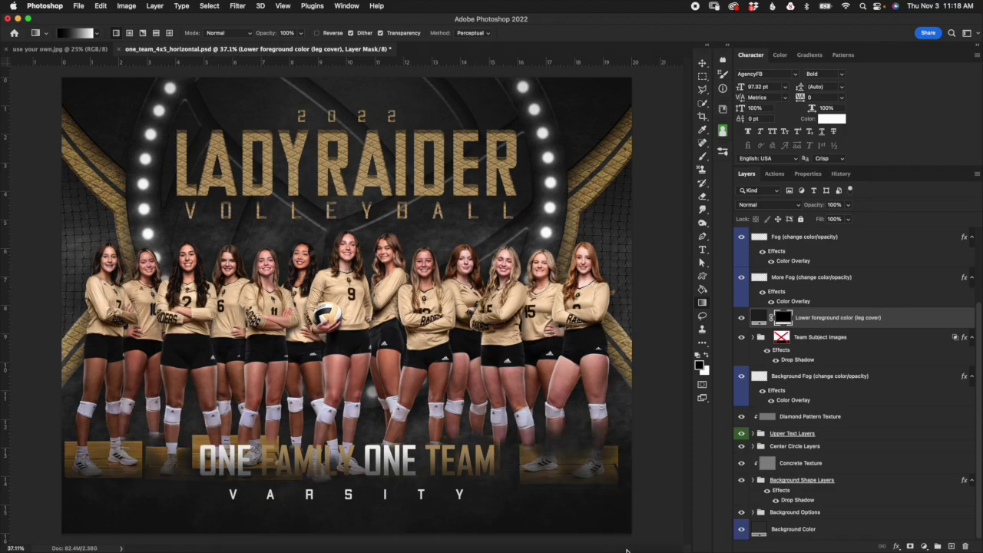
drag(568, 395, 587, 472)
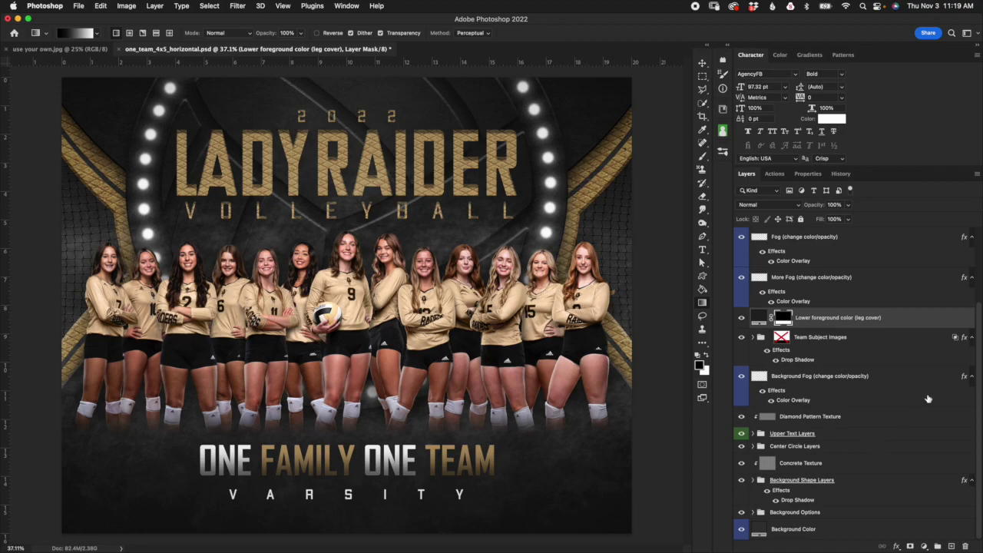
Examine the leg cover layer, the team image folder and the Subject Image folder's Sample Subject Image layer in one_team_4x5_MemoryMate.psd
drag(977, 347, 978, 272)
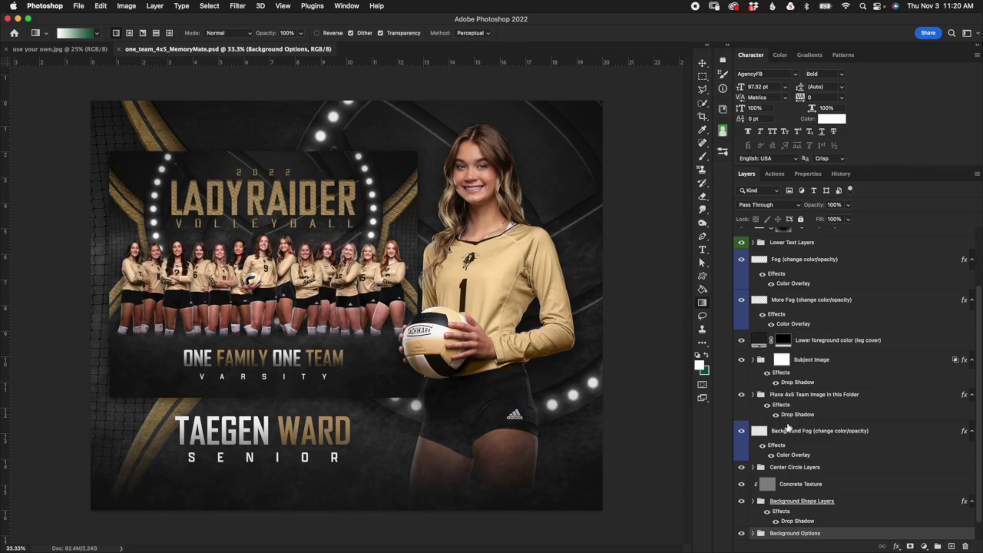
click(889, 364)
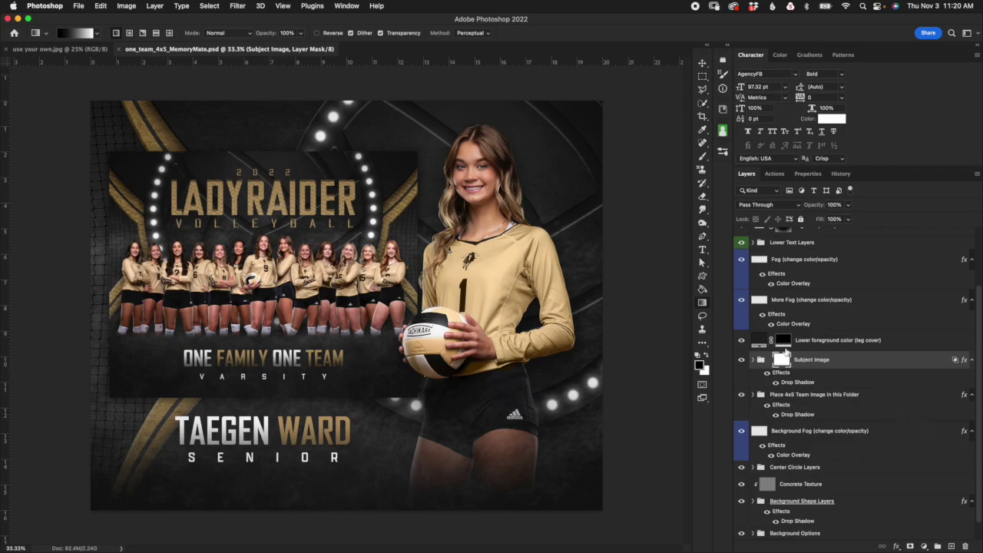
click(785, 342)
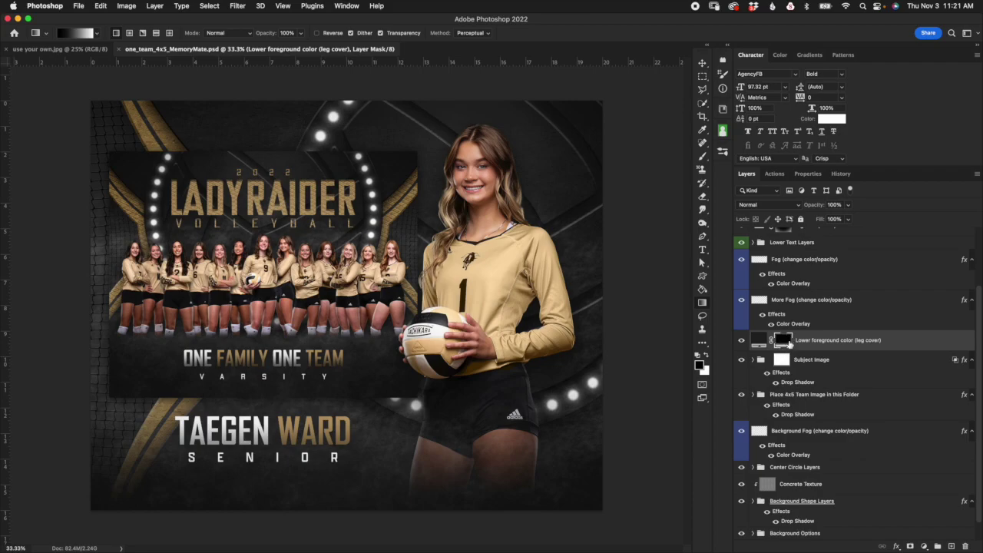
click(812, 394)
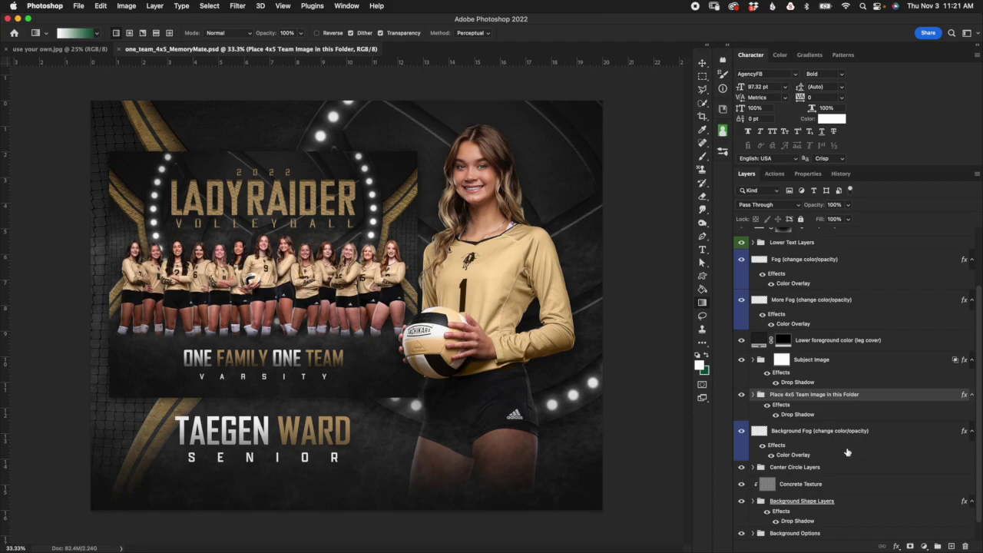
click(820, 349)
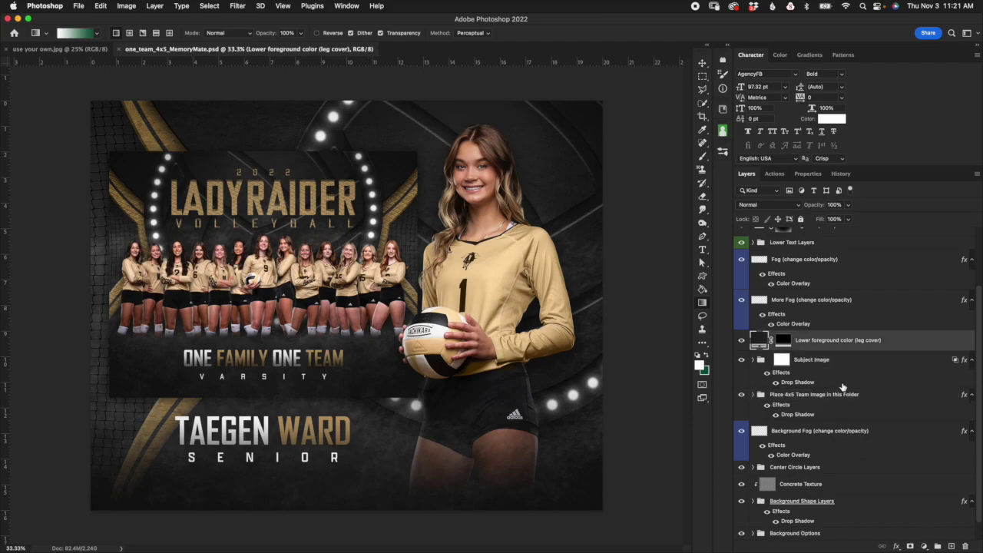
click(837, 368)
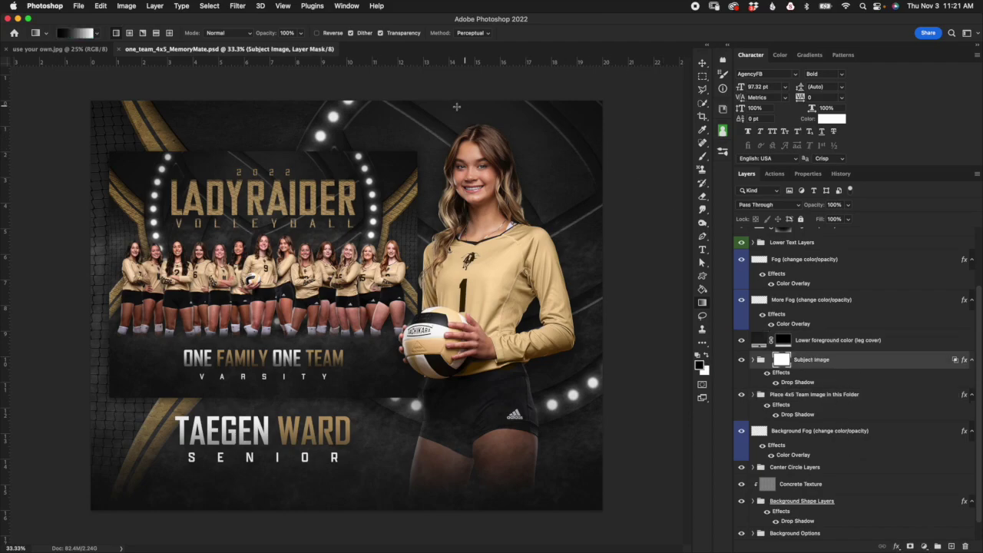
click(753, 360)
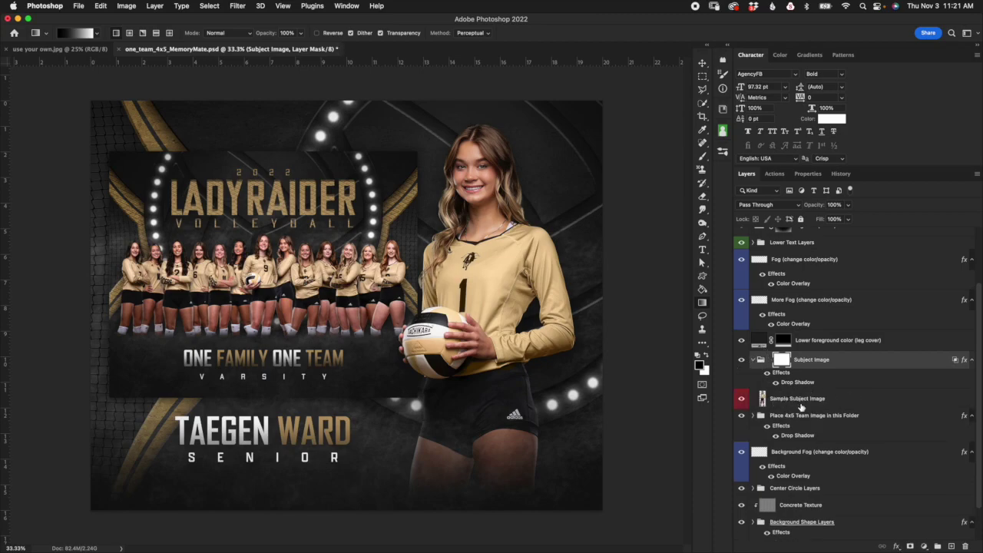
click(801, 399)
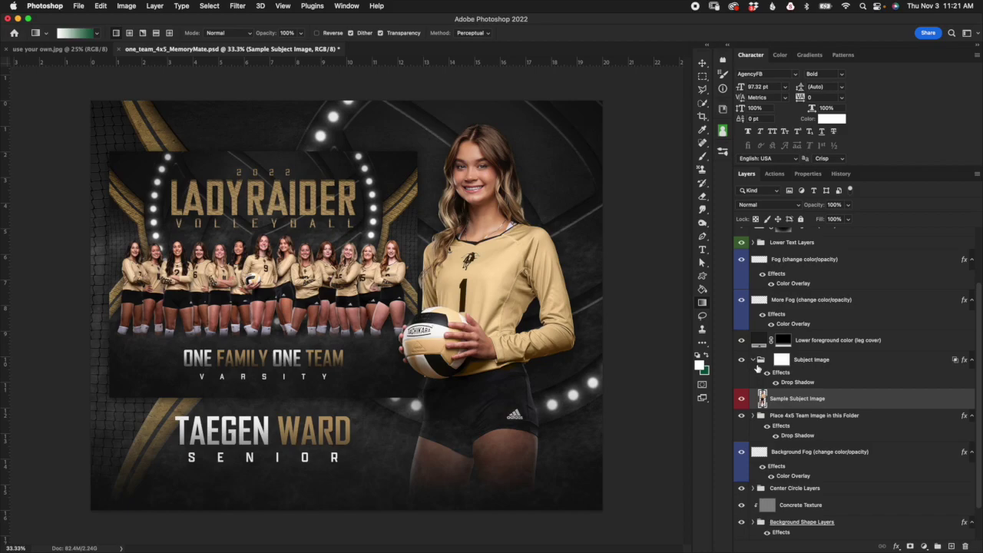
click(752, 360)
Delete the Sample 4x5 Team Image layer from the Place 4x5 Team Image in this Folder group
click(783, 394)
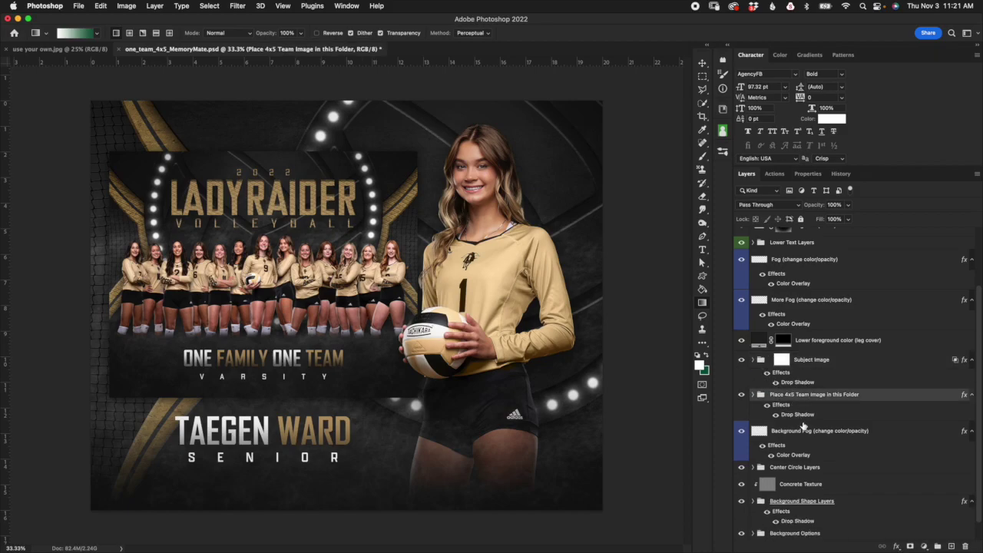
click(753, 394)
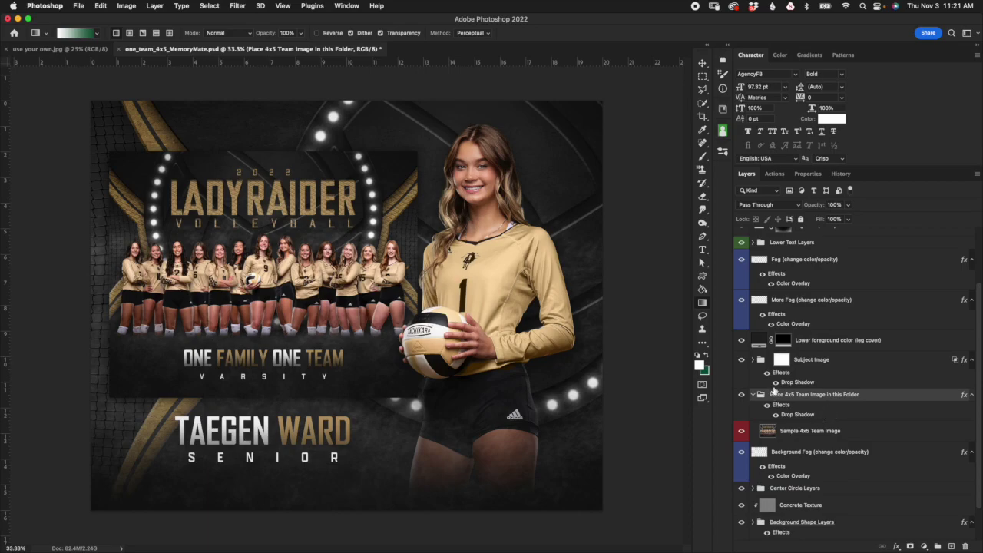
click(795, 432)
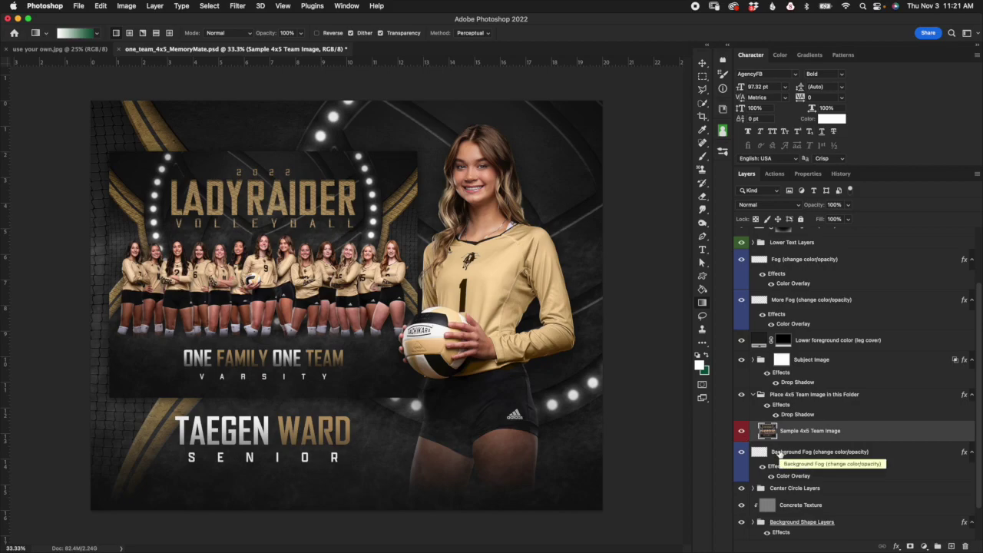
key(Delete)
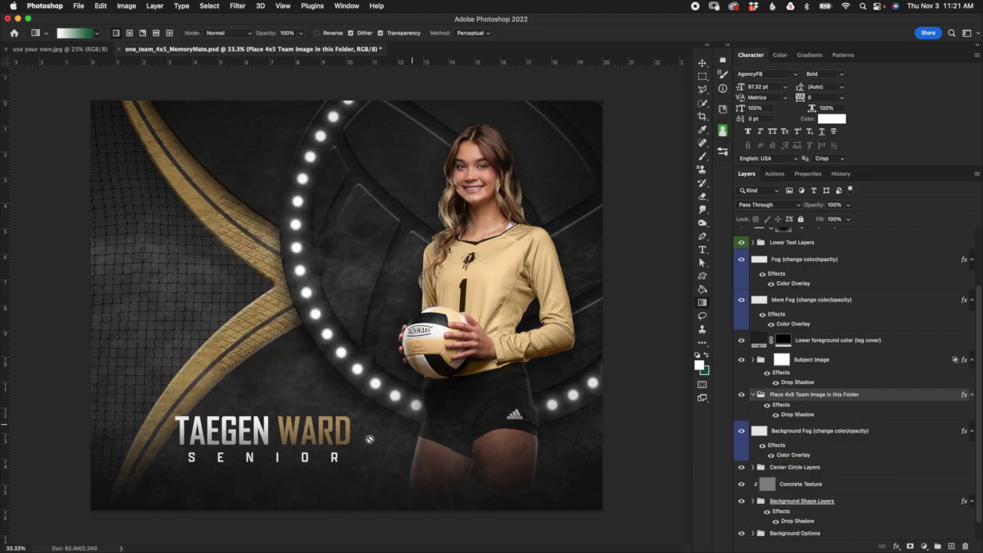
Switch to Finder and place one_team_4x5_horizontal copy.jpg from the Sample Images folder into the memory mate poster
mouse_move(248, 541)
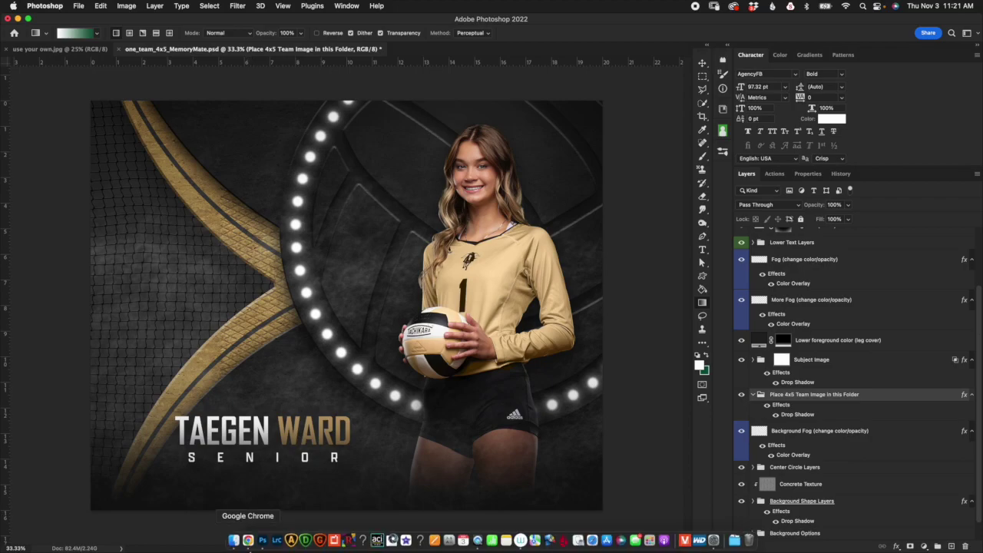
click(234, 541)
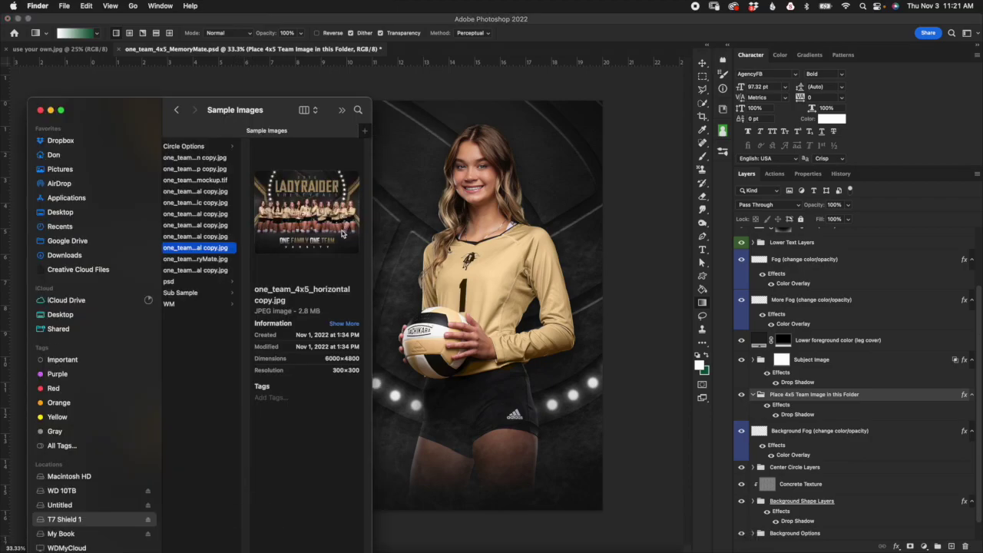
drag(142, 110, 94, 109)
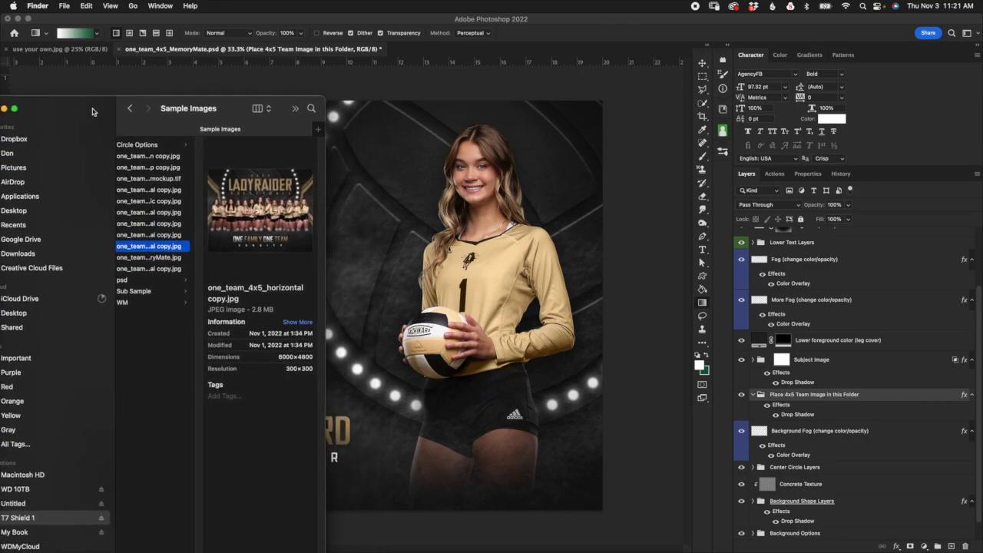
click(77, 121)
drag(87, 108, 66, 111)
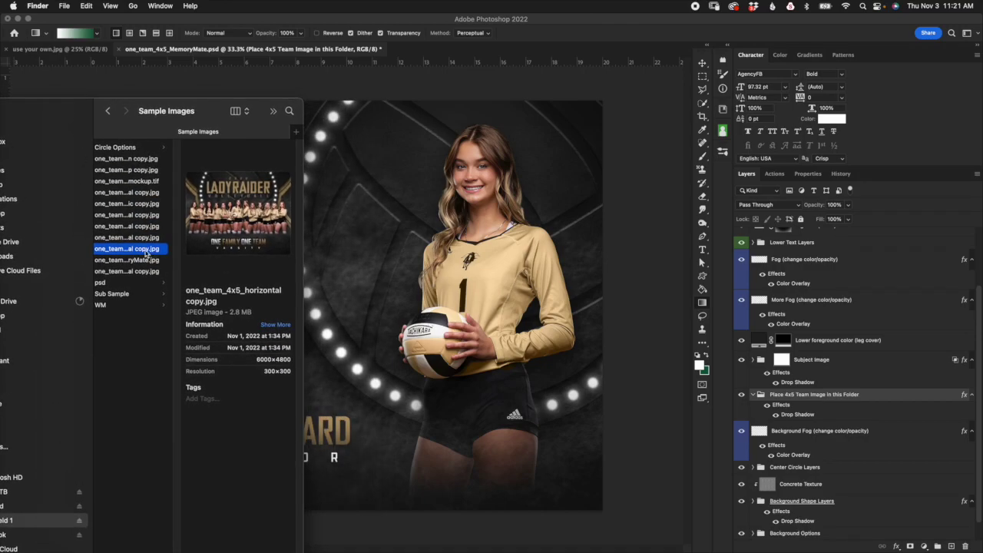
drag(149, 252, 351, 300)
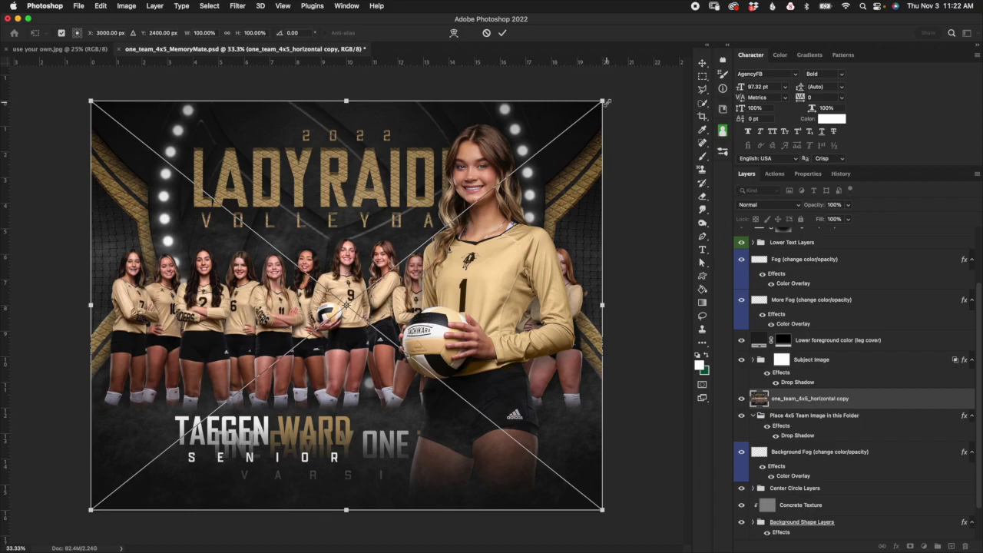
Scale the placed team image to about 60% and position it beside the player, above her name
drag(605, 99, 395, 254)
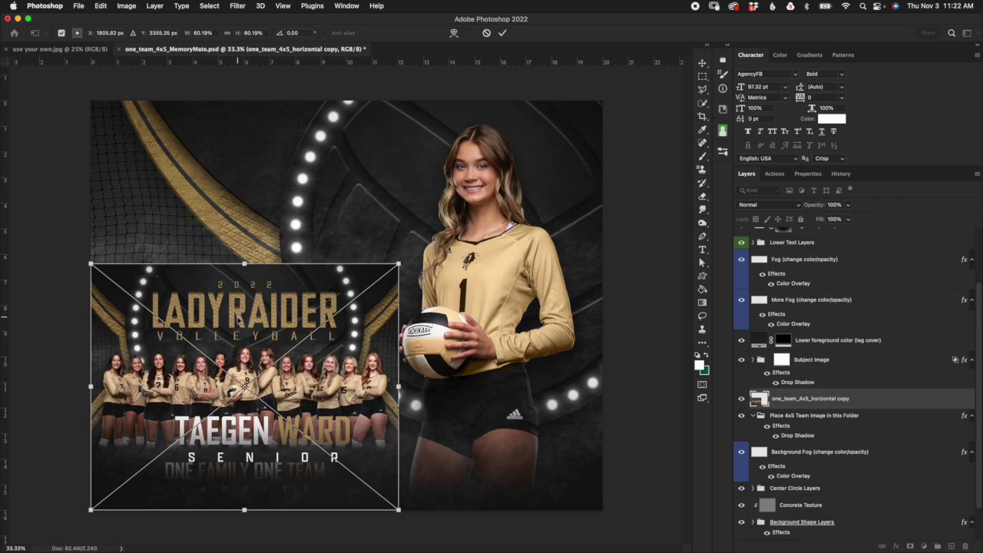
drag(243, 313, 257, 198)
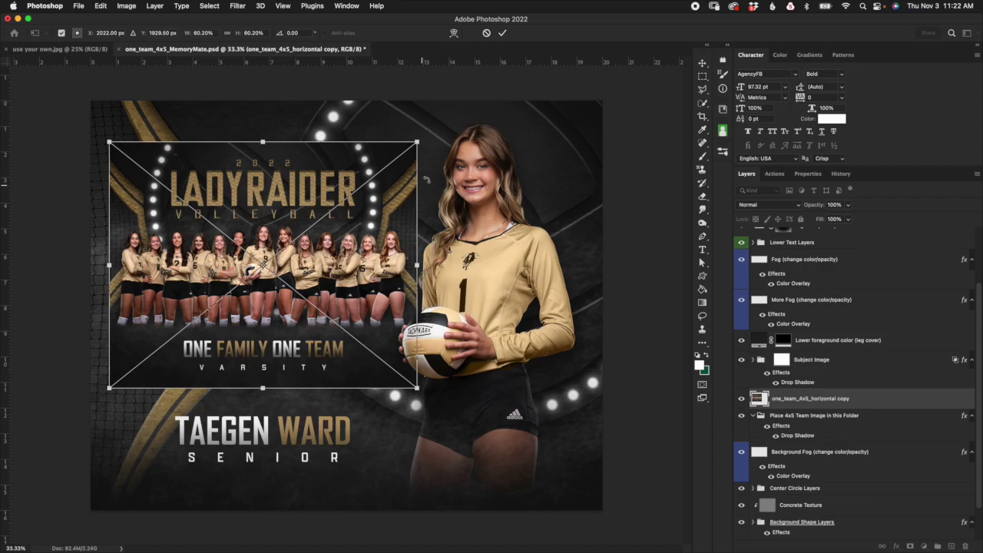
click(503, 33)
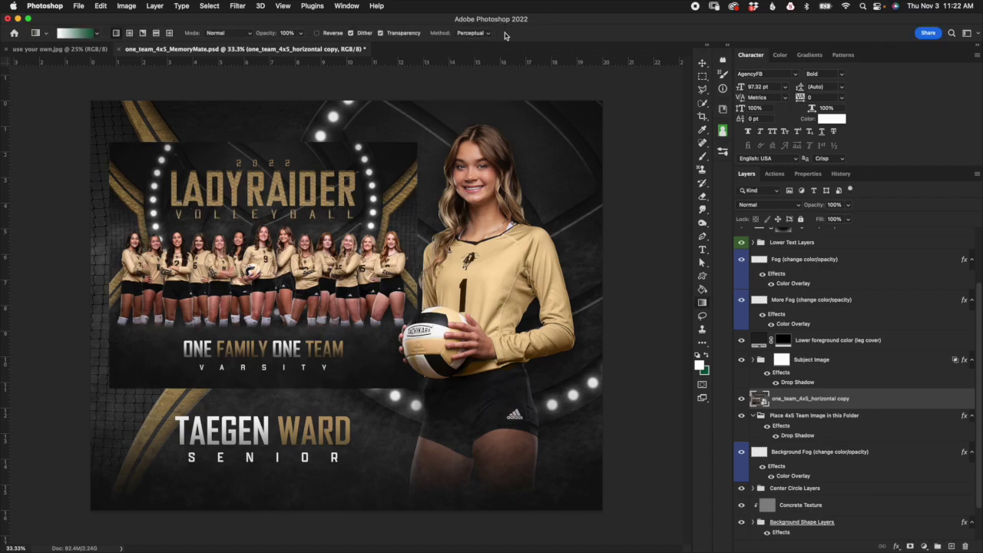
Move the one_team_4x5_horizontal copy layer into the Place 4x5 Team Image in this Folder group
click(863, 418)
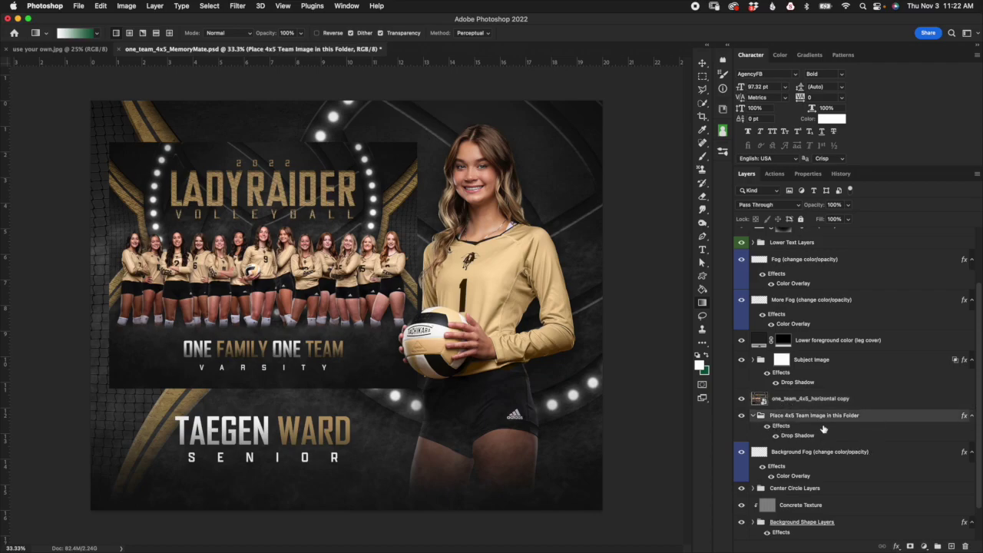
click(858, 403)
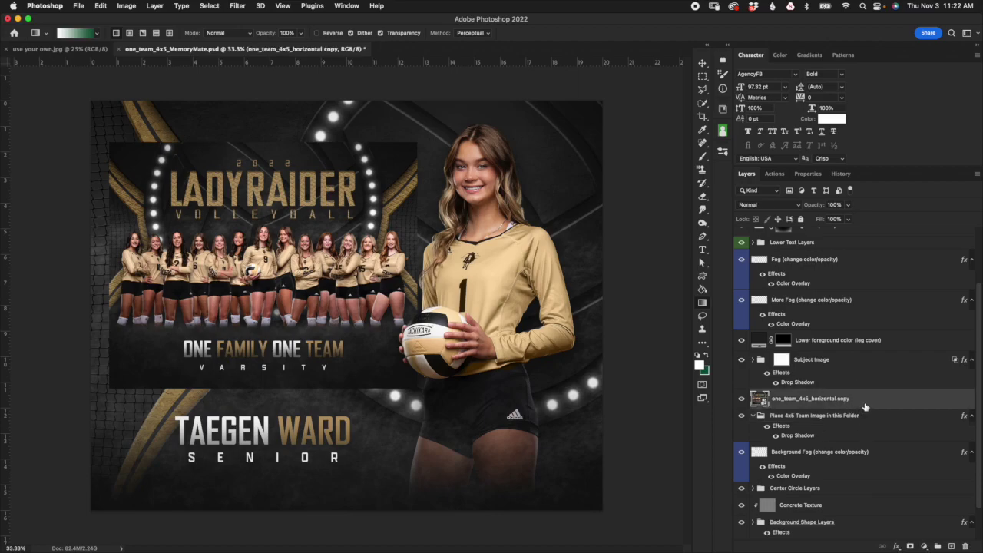
drag(865, 404, 831, 433)
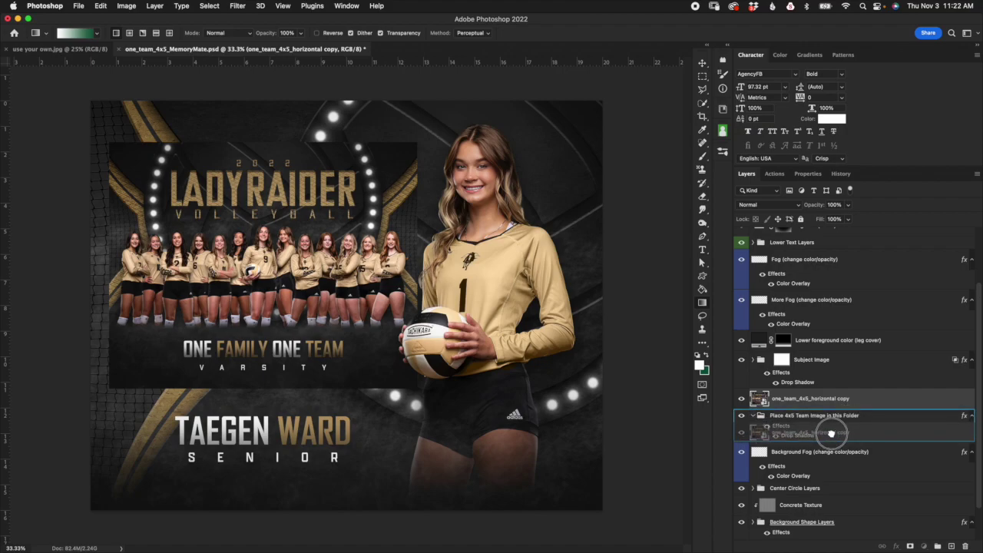
Drop the team image layer into the Place 4x5 Team Image in this Folder group and toggle the group's drop shadow to compare
drag(830, 433, 832, 435)
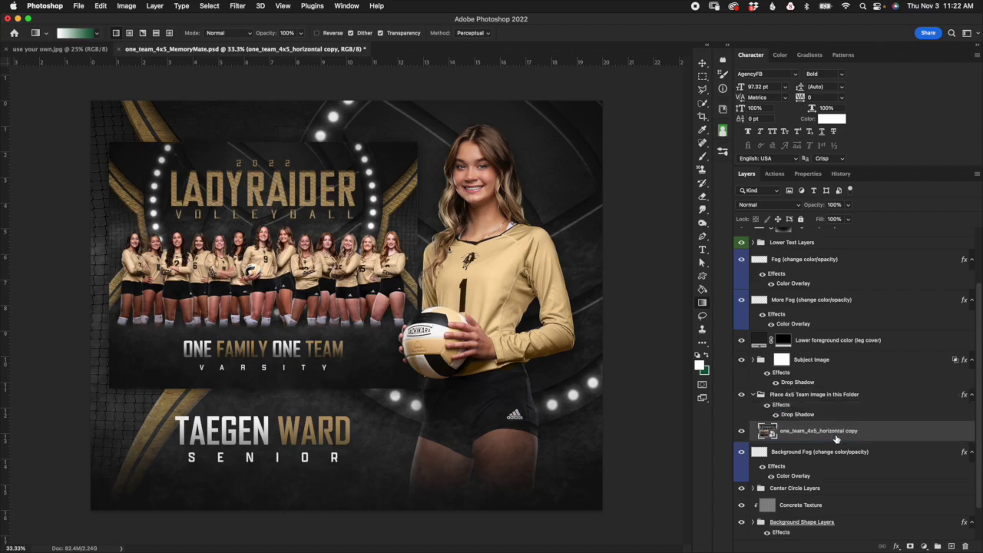
click(776, 414)
click(776, 415)
click(775, 415)
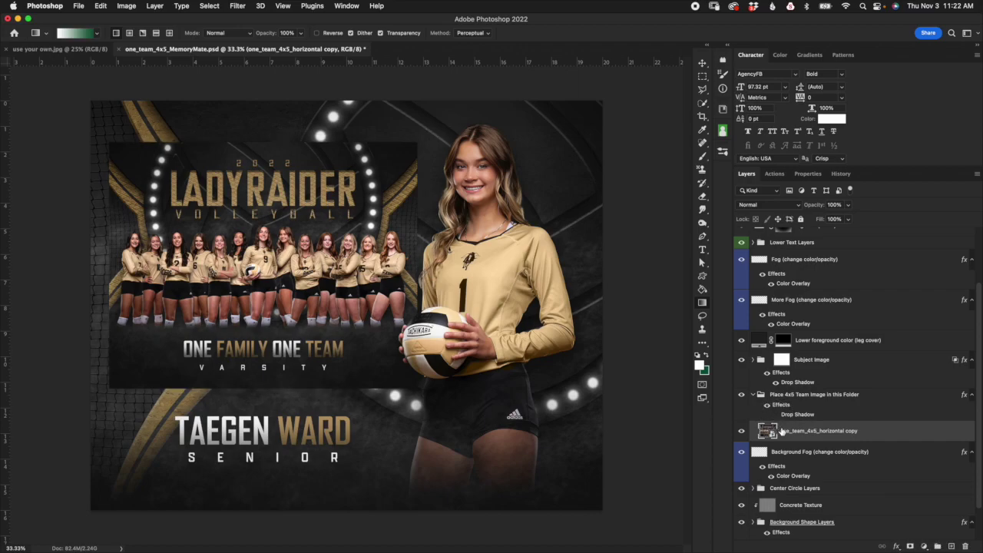
click(775, 414)
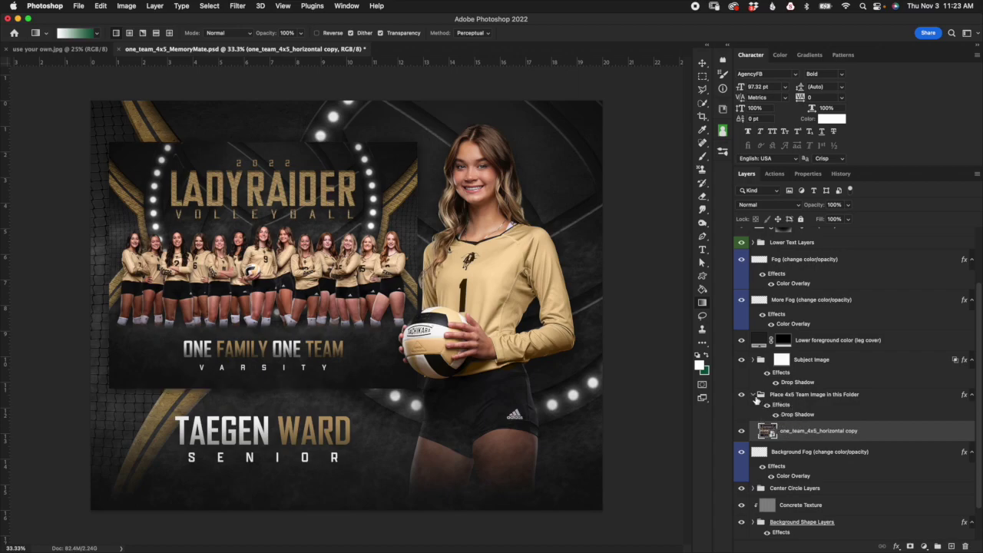
click(756, 398)
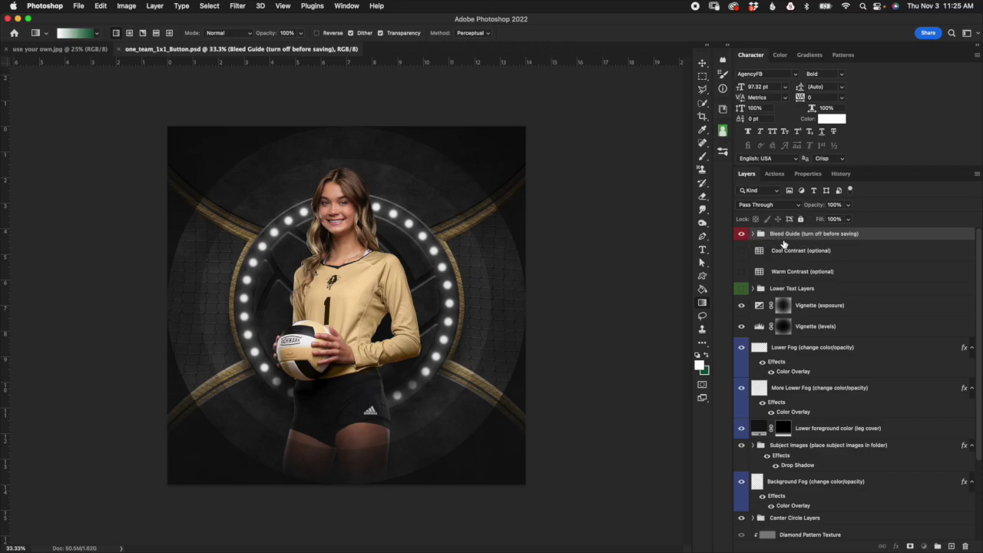
In one_team_1x1_Button.psd, hide the Bleed Guide group and show the Lower Text Layers and Upper Text Layers groups
click(741, 234)
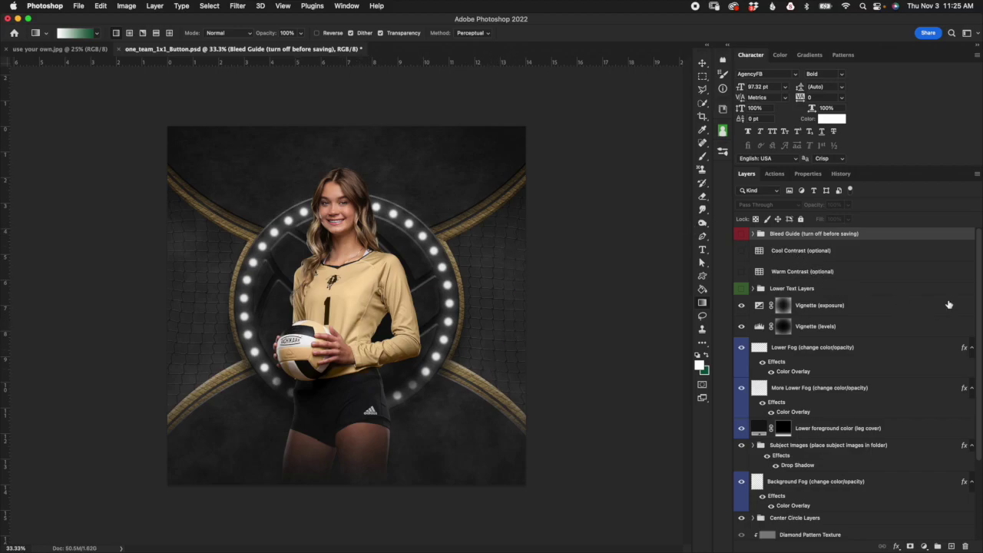
drag(977, 297, 977, 313)
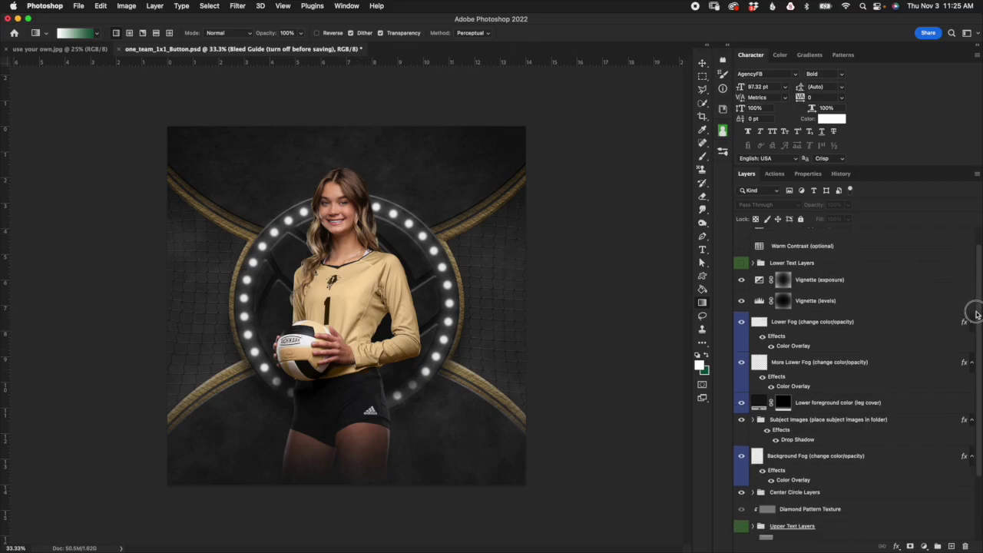
click(779, 264)
click(741, 262)
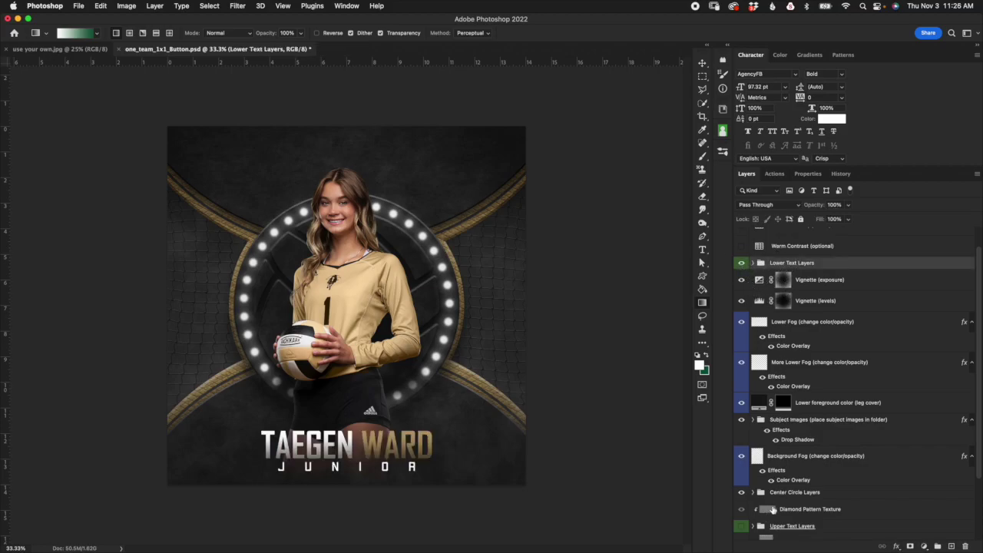
scroll(766, 476, down, 2)
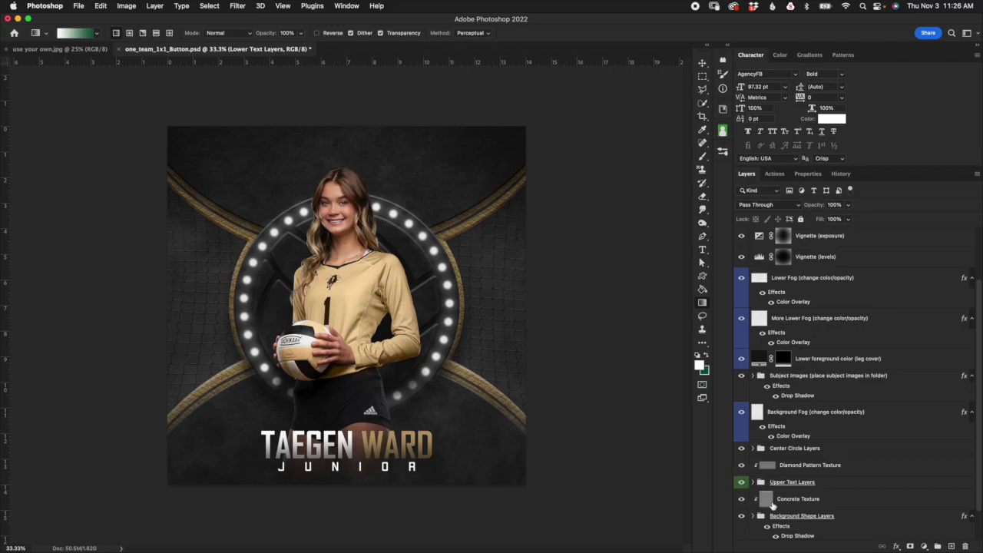
click(741, 482)
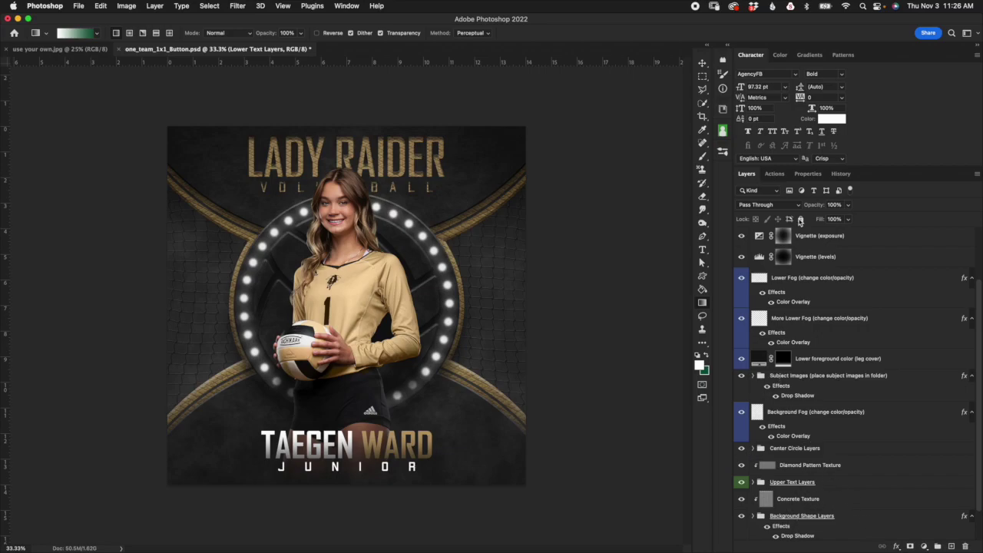
drag(976, 378, 977, 299)
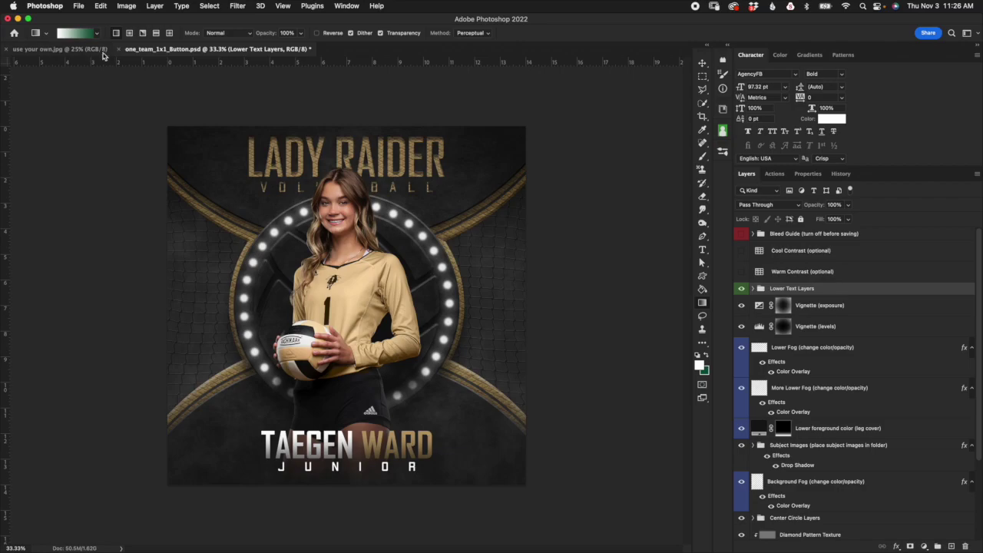
click(103, 49)
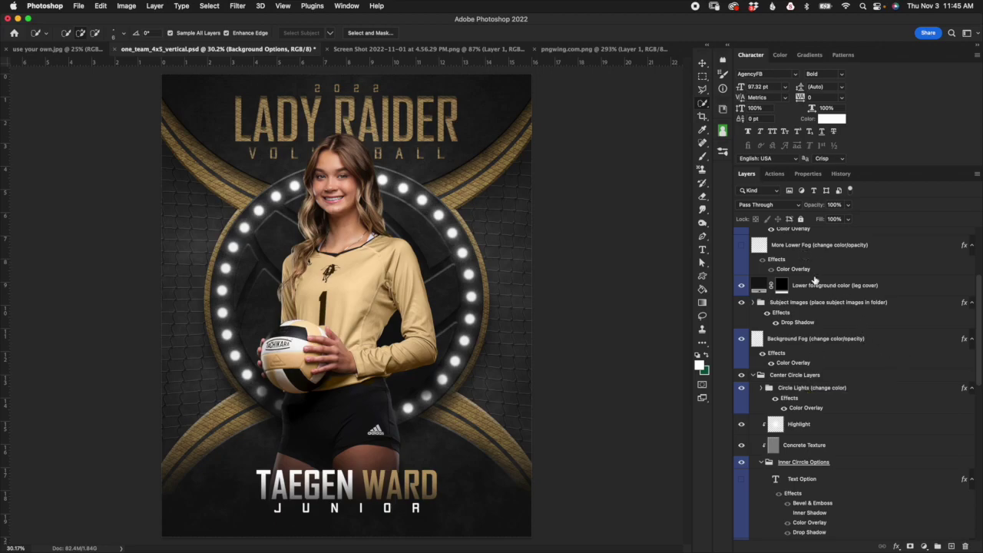
Hide the Subject Images group in the one_team_4x5_vertical.psd poster
scroll(947, 332, down, 1)
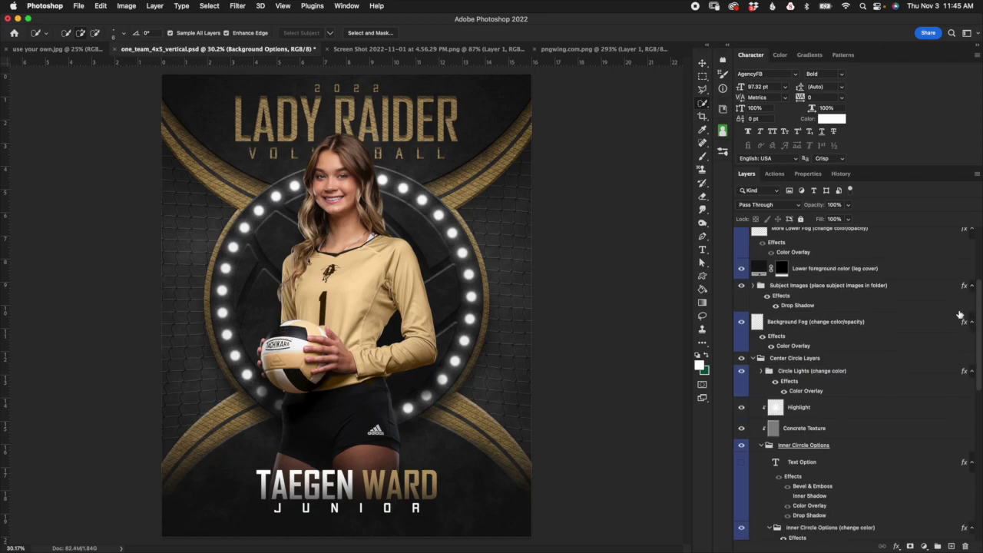
click(816, 293)
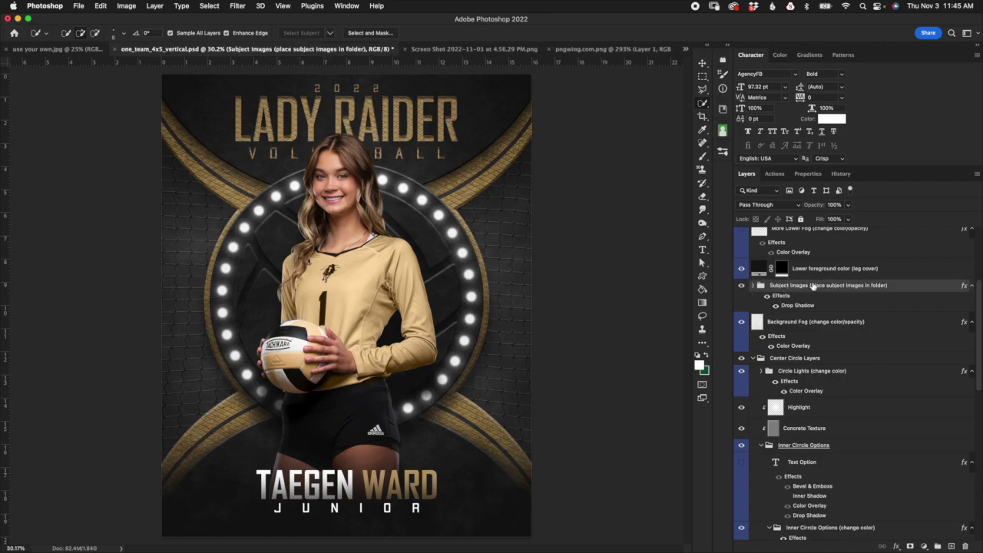
click(740, 287)
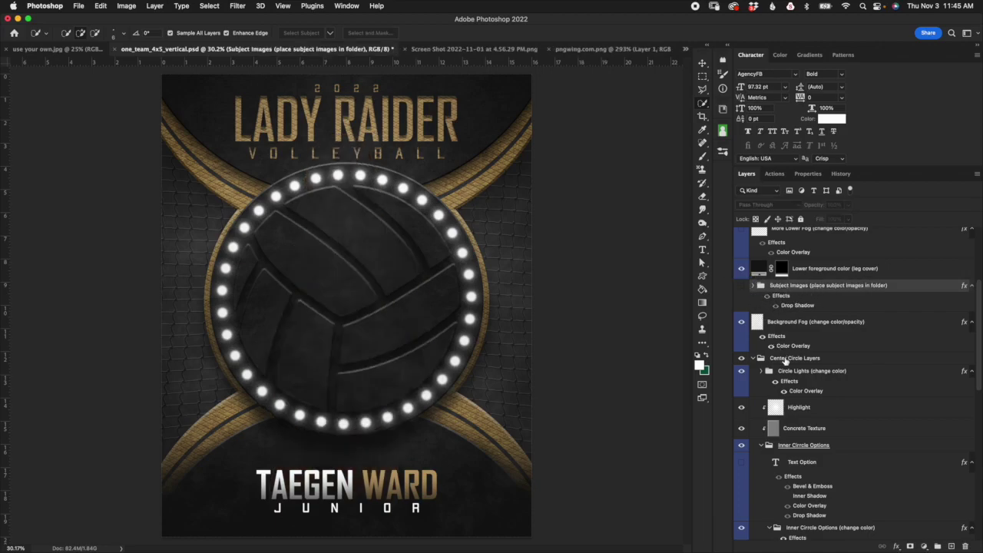
In the Inner Circle Options group, hide the Volleyball layer and show the Basketball layer instead
click(787, 358)
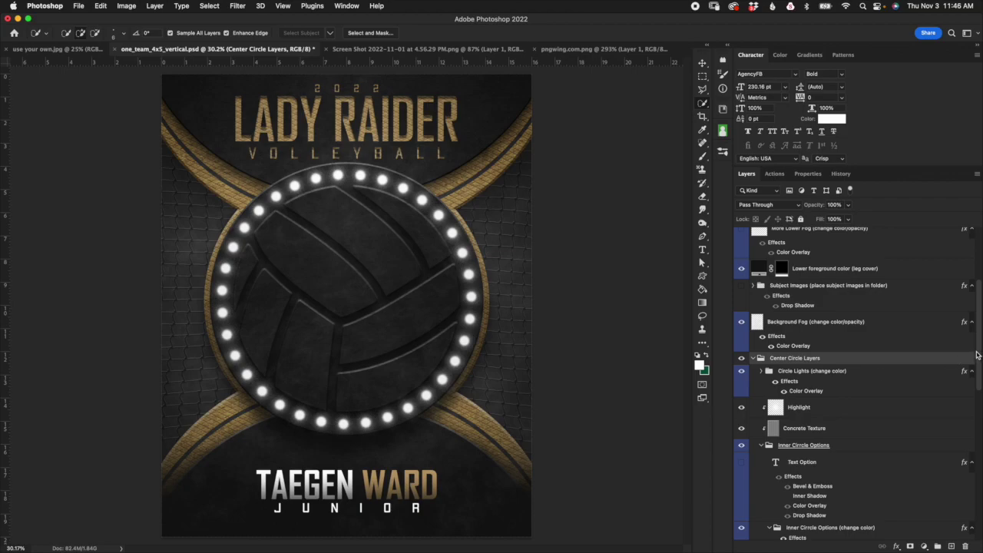
scroll(978, 351, down, 4)
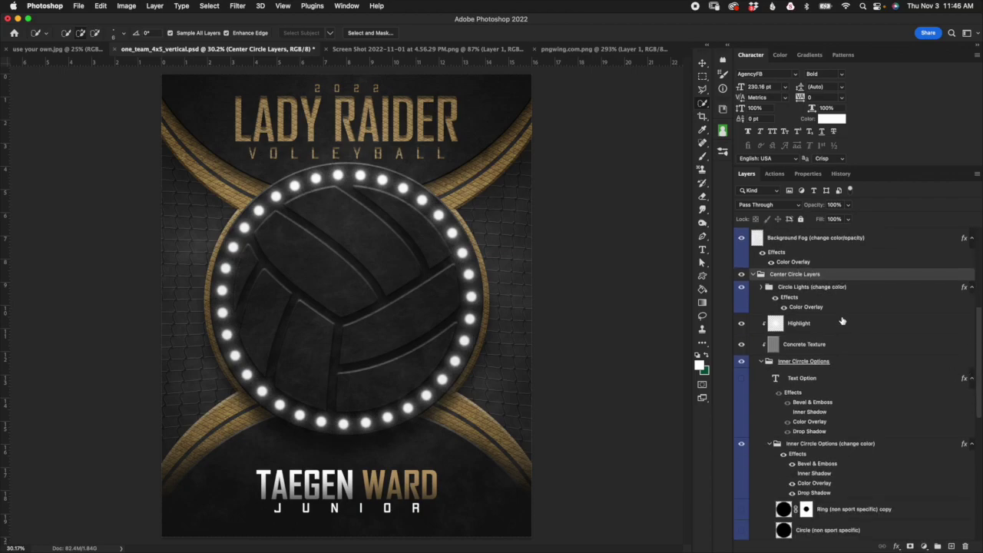
click(818, 364)
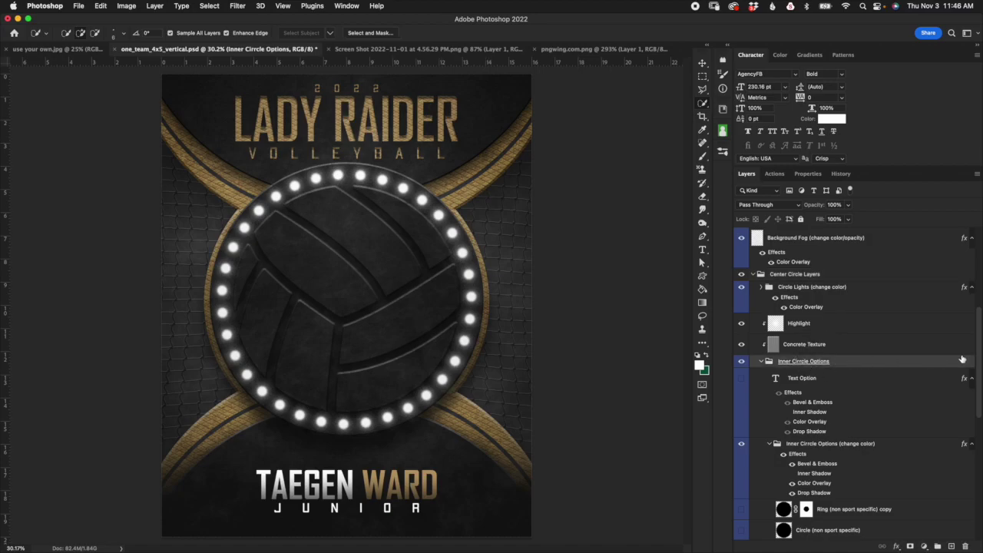
drag(976, 368, 977, 415)
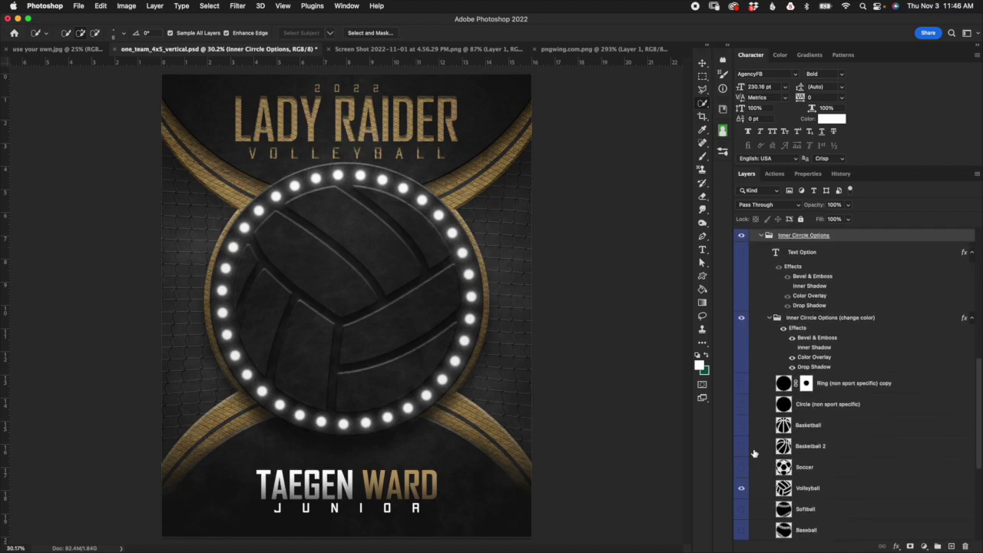
click(741, 488)
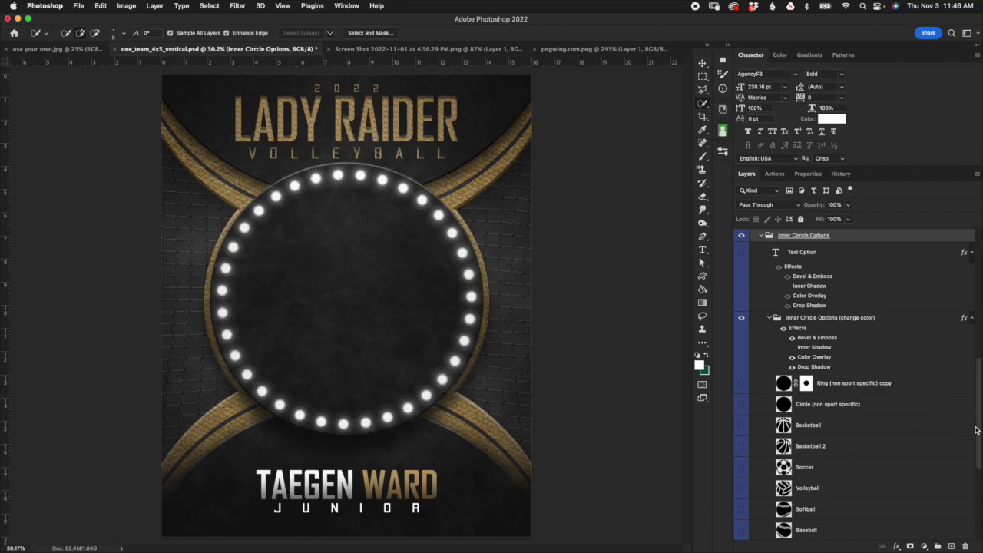
drag(977, 428, 972, 412)
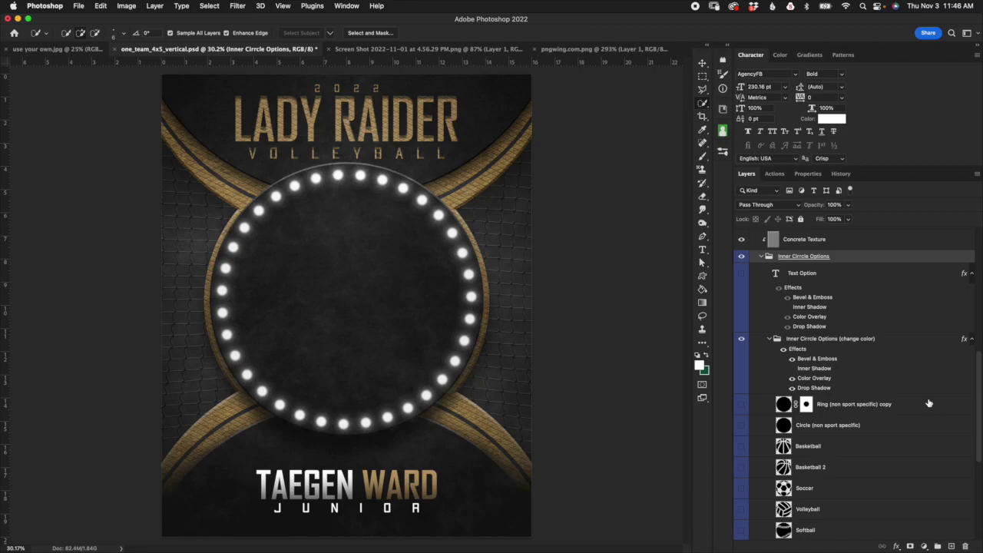
click(741, 446)
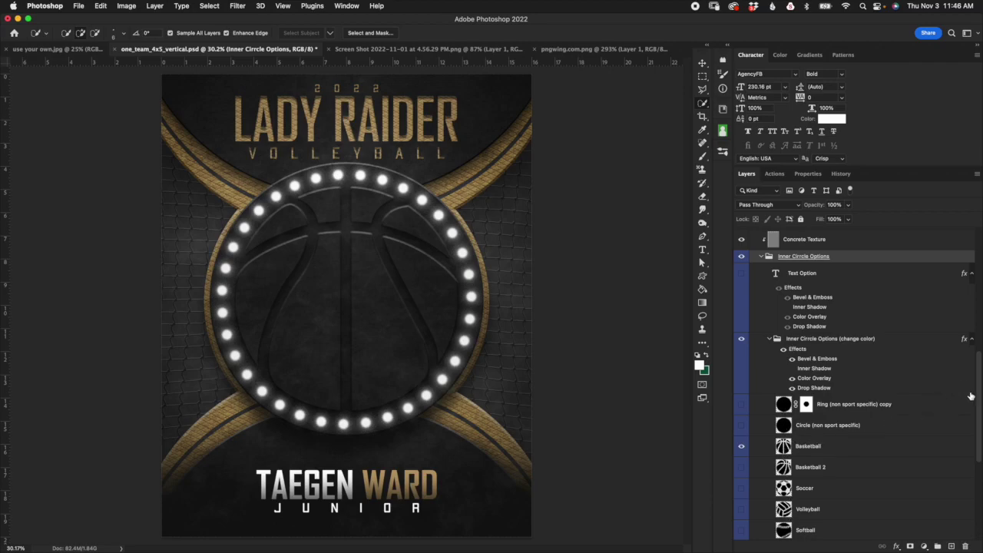
scroll(980, 407, down, 1)
drag(980, 408, 978, 424)
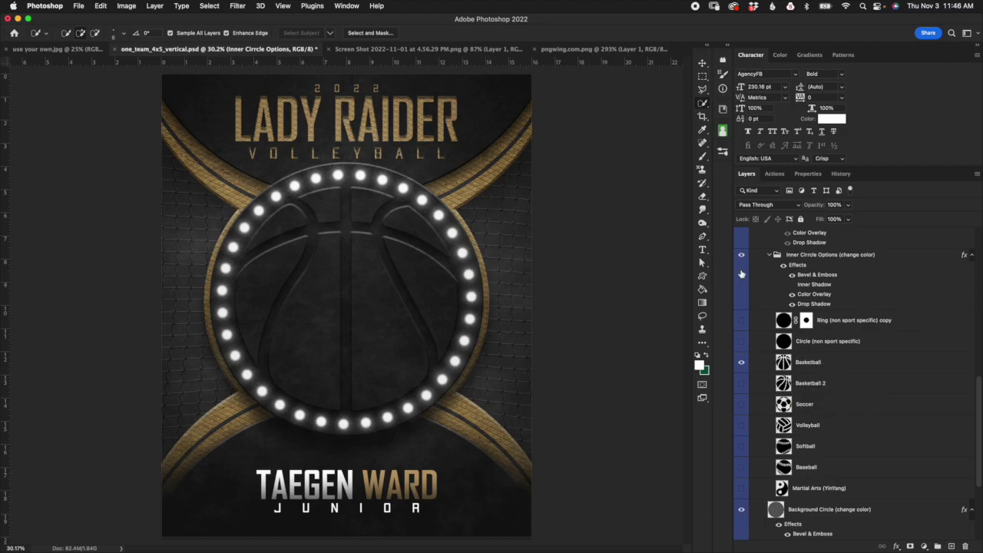
Compare the paw print screenshot with the bear logo in pngwing.com.png, ending on the paw print document
click(437, 49)
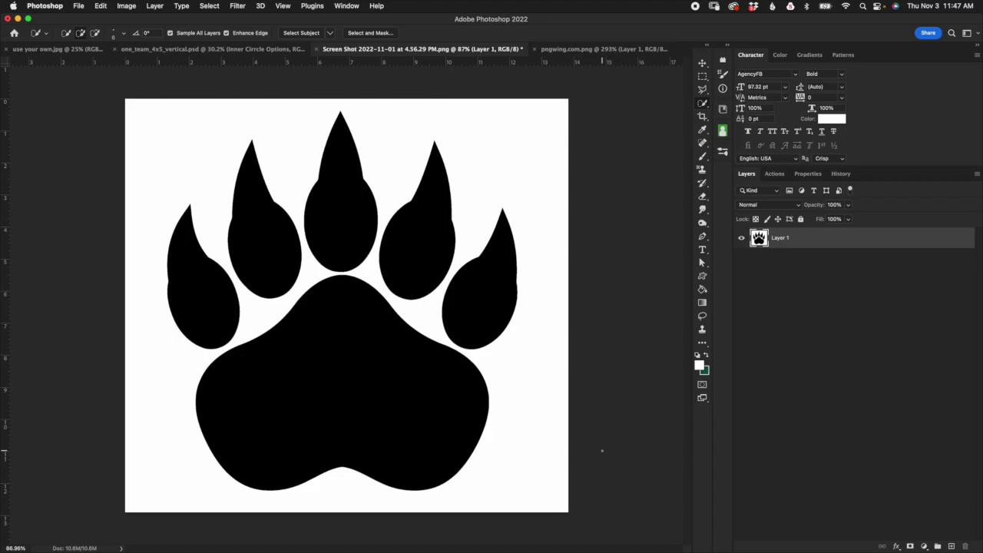
click(606, 49)
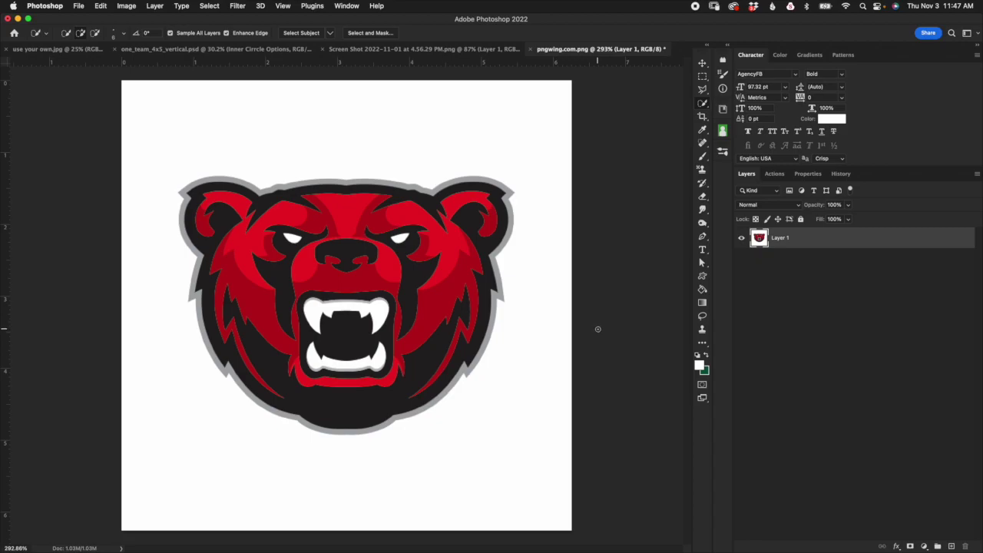
click(456, 49)
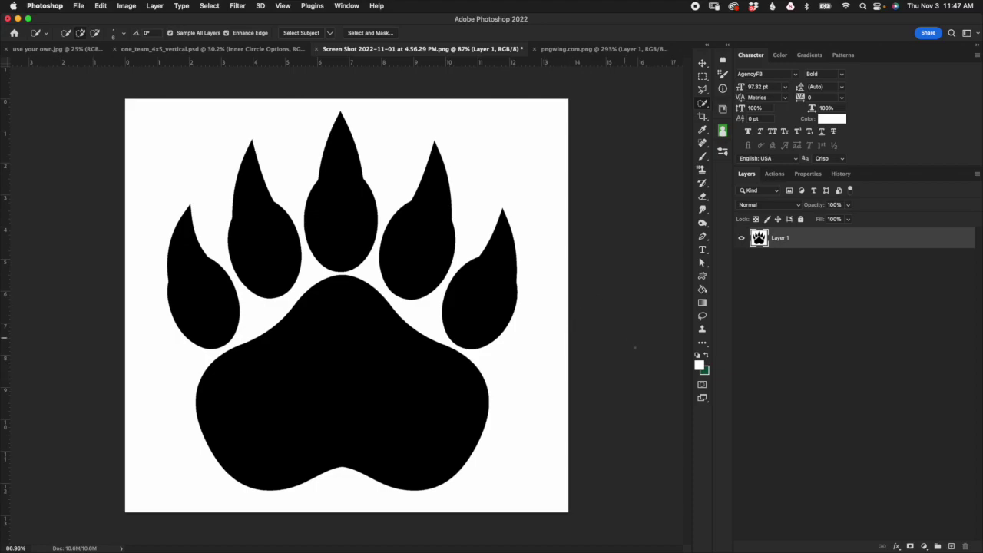
Try to select the paw print with Select Subject, using Device and Cloud (Detailed results) processing, and deselect it
right_click(701, 106)
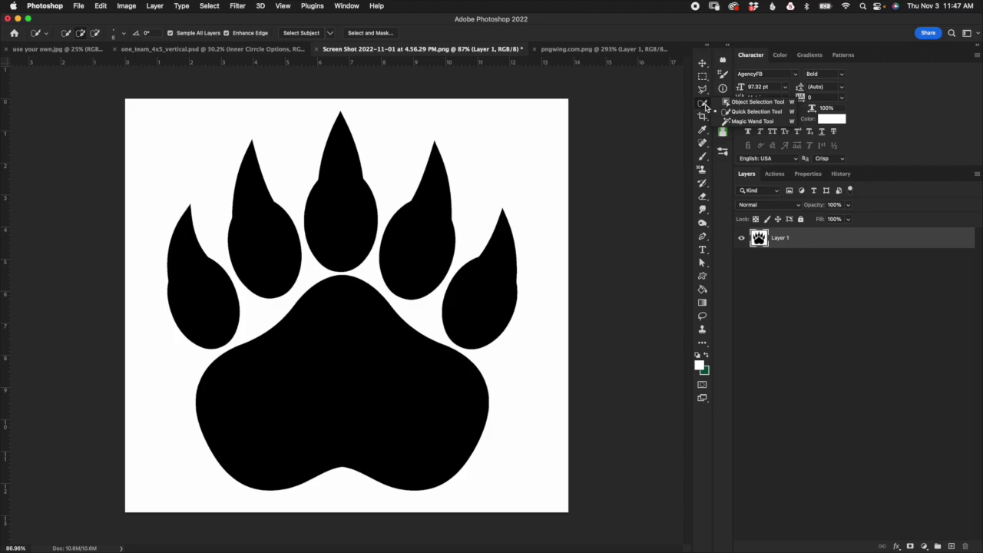
click(702, 107)
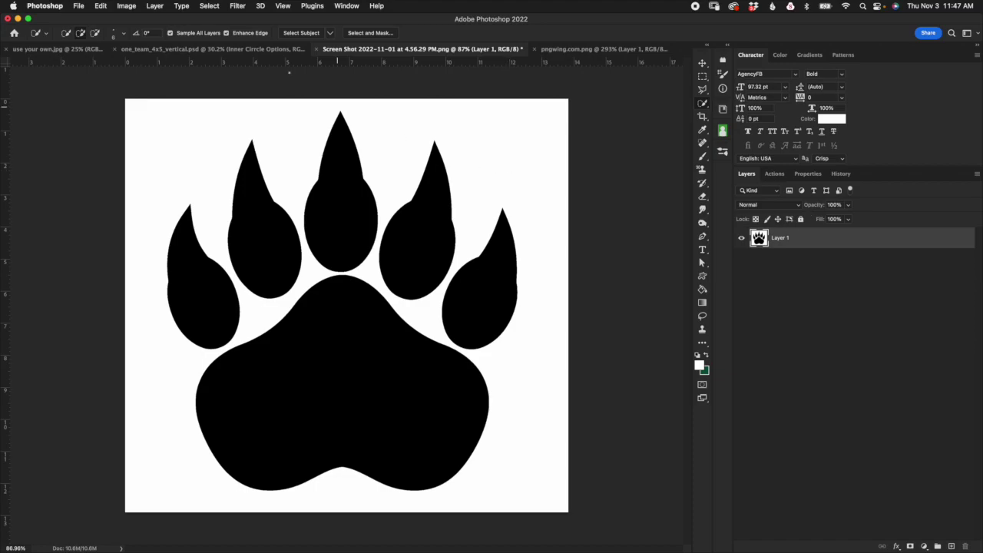
click(300, 33)
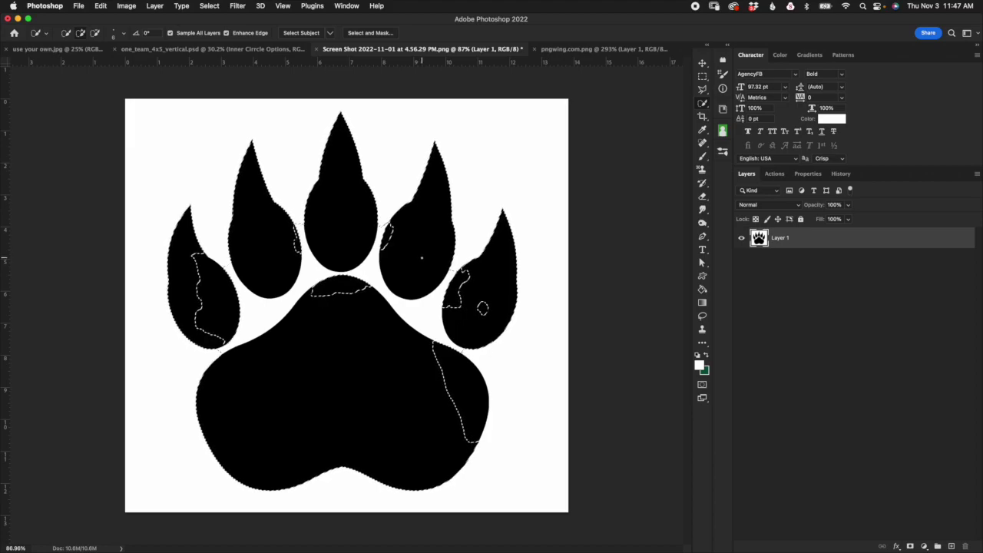
click(330, 35)
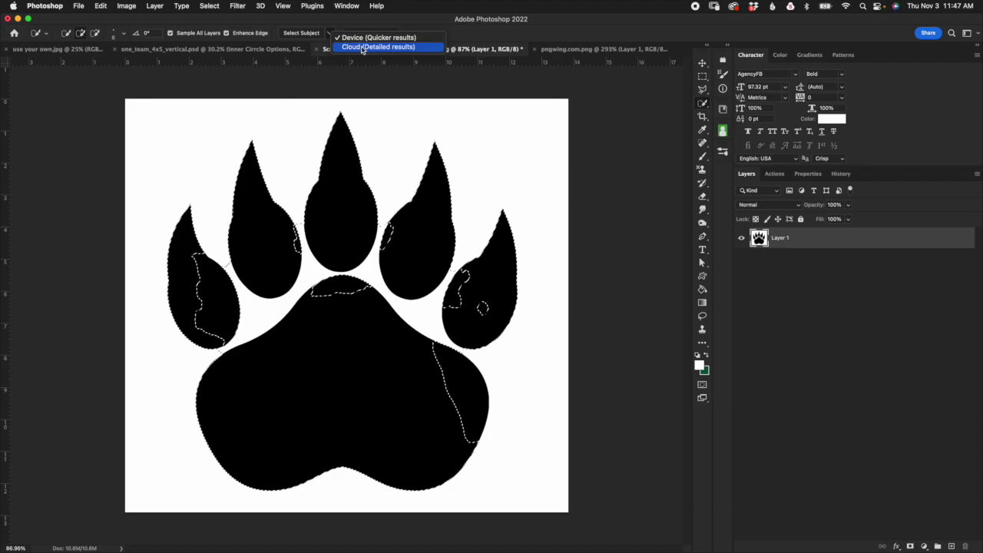
click(365, 47)
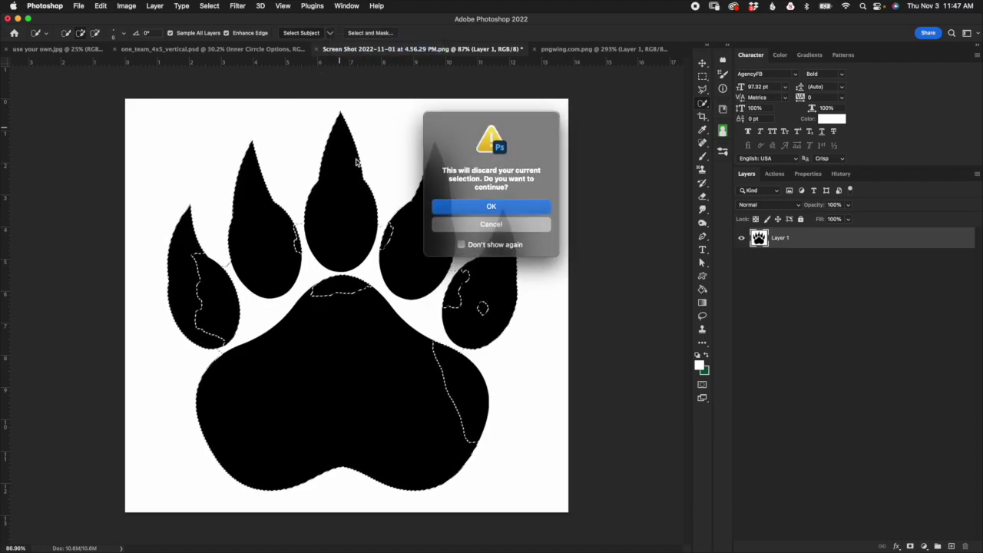
click(480, 206)
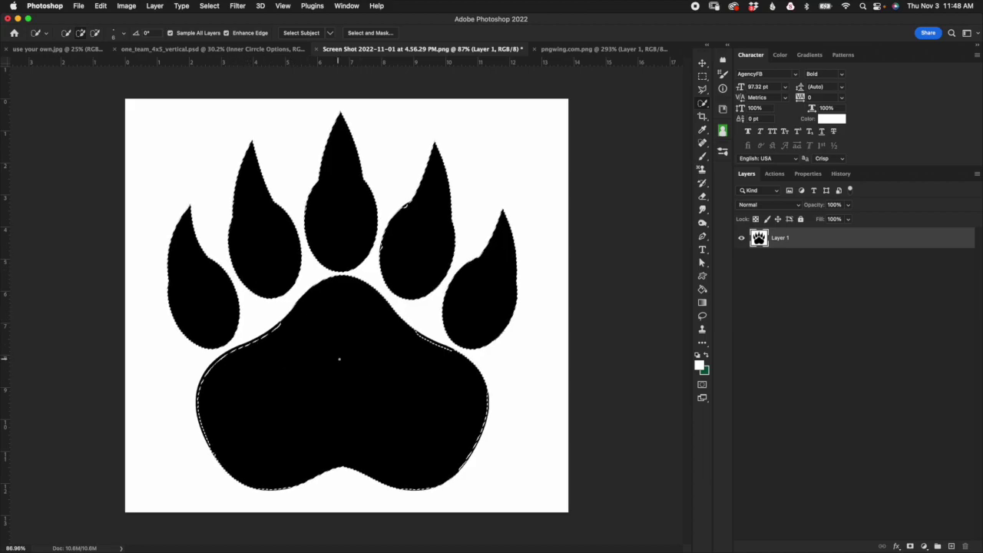
click(208, 5)
click(221, 32)
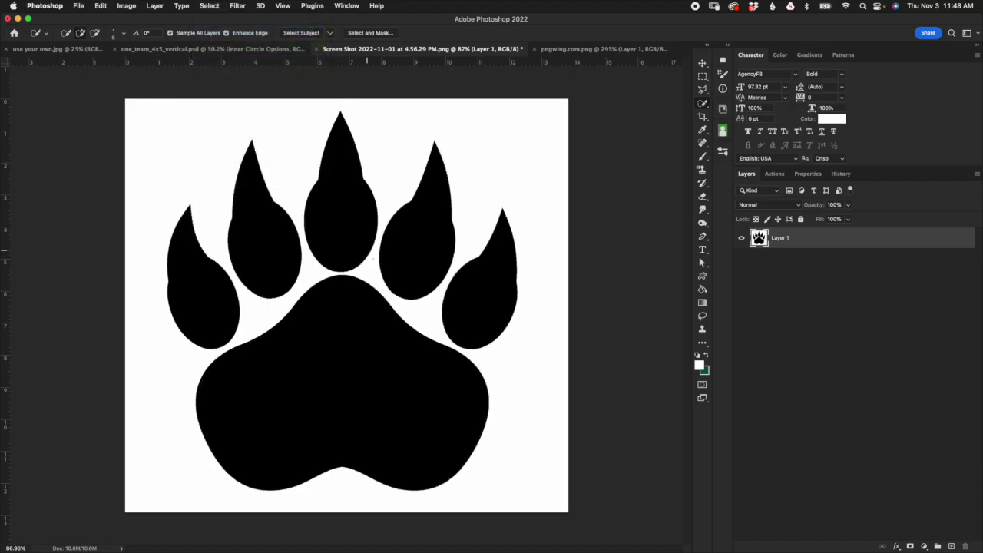
Select the black paw print with Color Range at Fuzziness 200 and mask out its white background
click(209, 6)
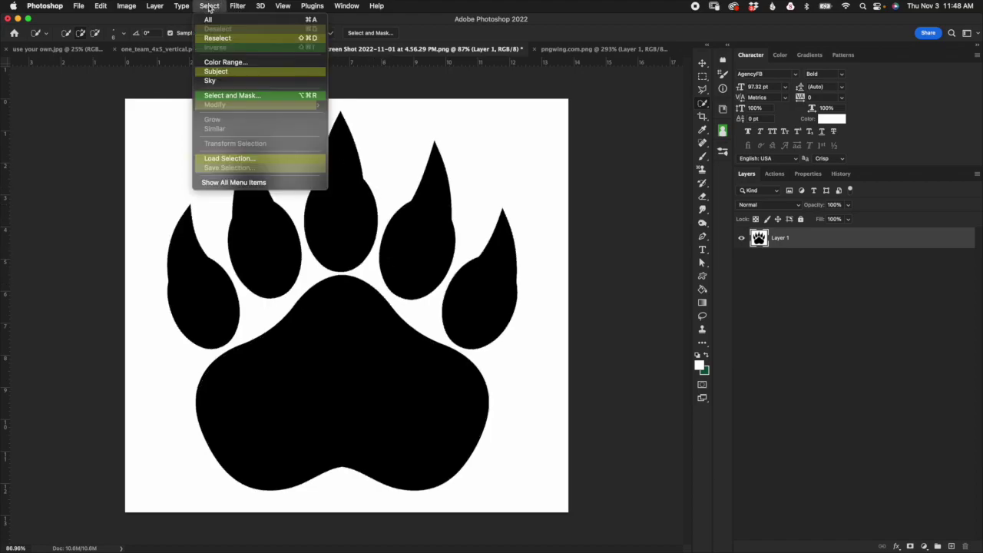
click(224, 62)
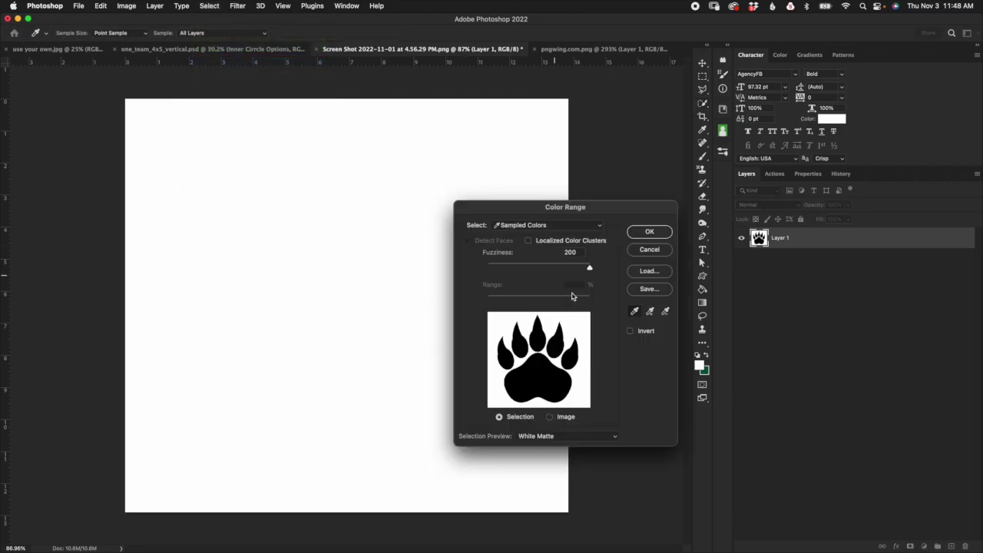
drag(590, 267, 455, 261)
click(132, 115)
drag(487, 266, 618, 263)
click(338, 331)
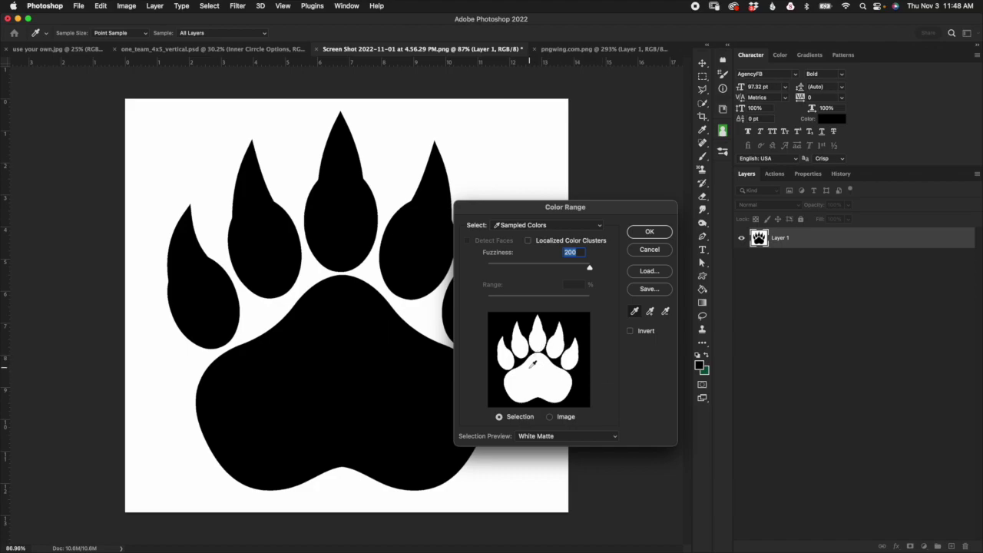
mouse_move(588, 267)
mouse_down()
mouse_move(486, 267)
mouse_move(589, 265)
mouse_up()
click(650, 231)
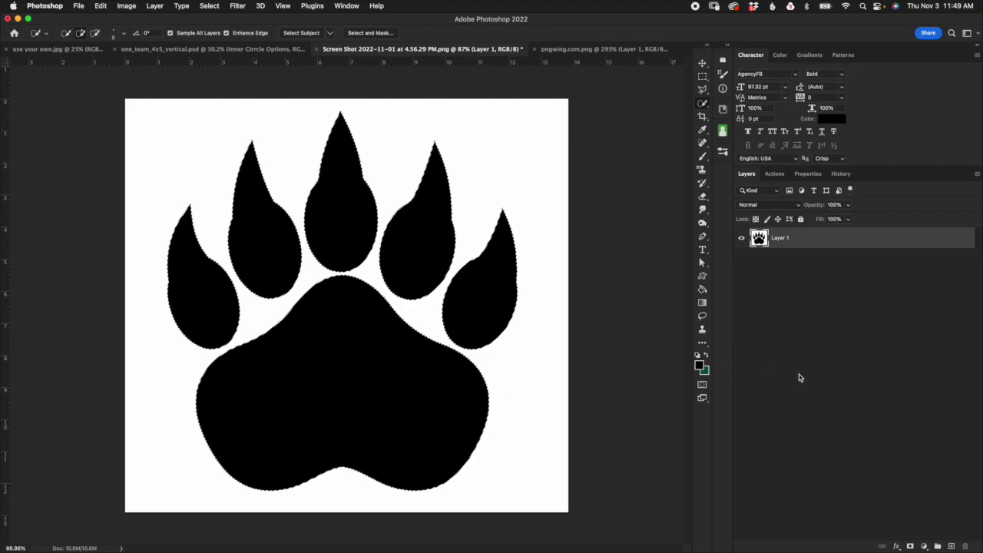
click(910, 545)
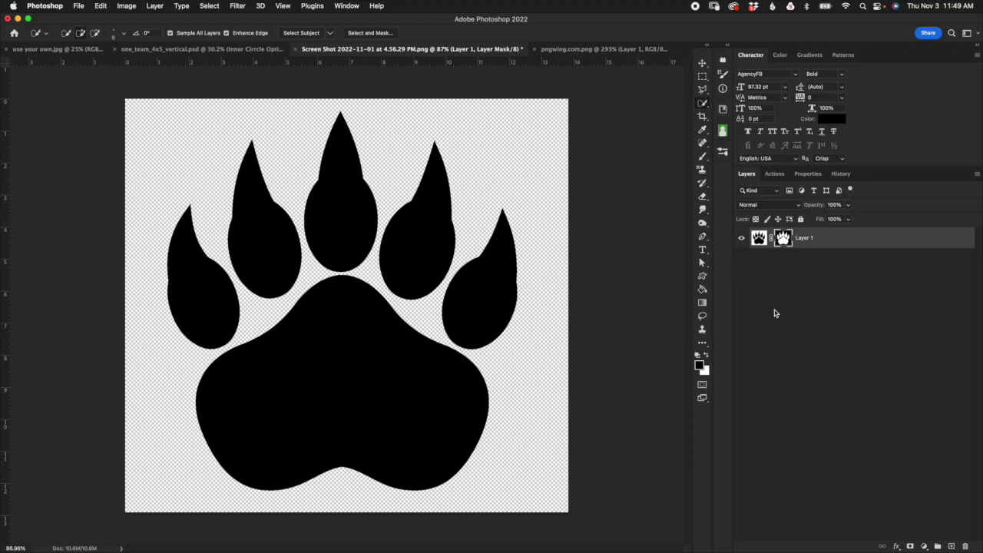
right_click(782, 239)
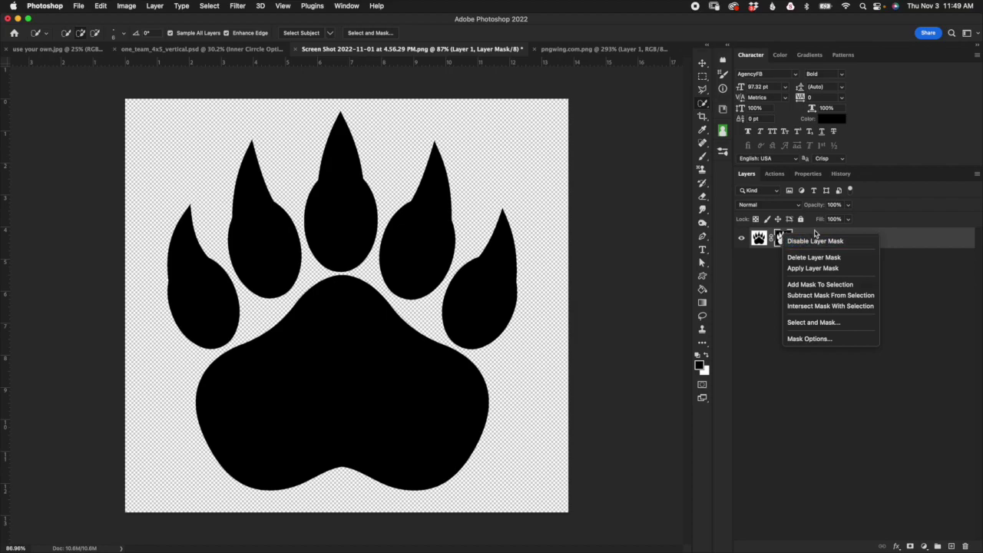
click(832, 252)
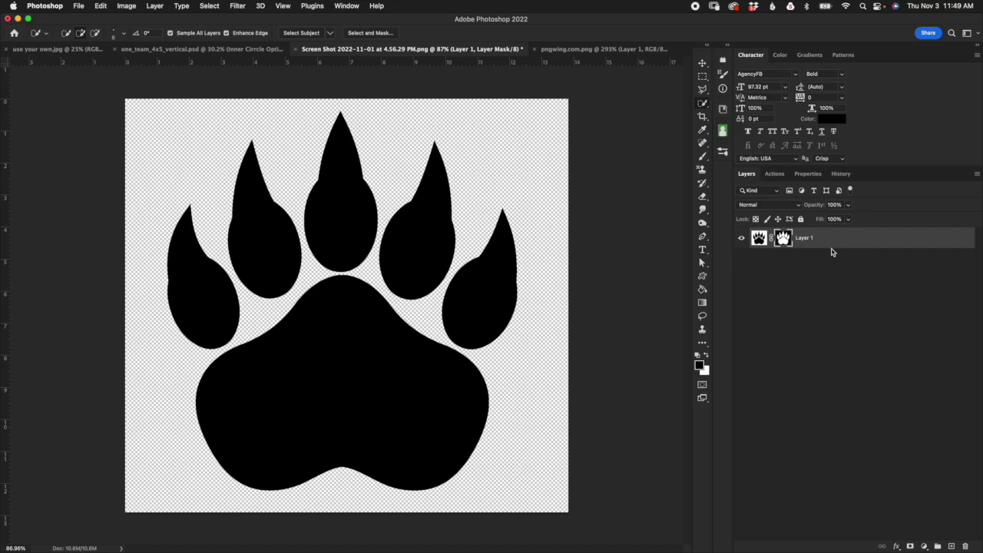
key(super+i)
key(super+i)
key(super+2)
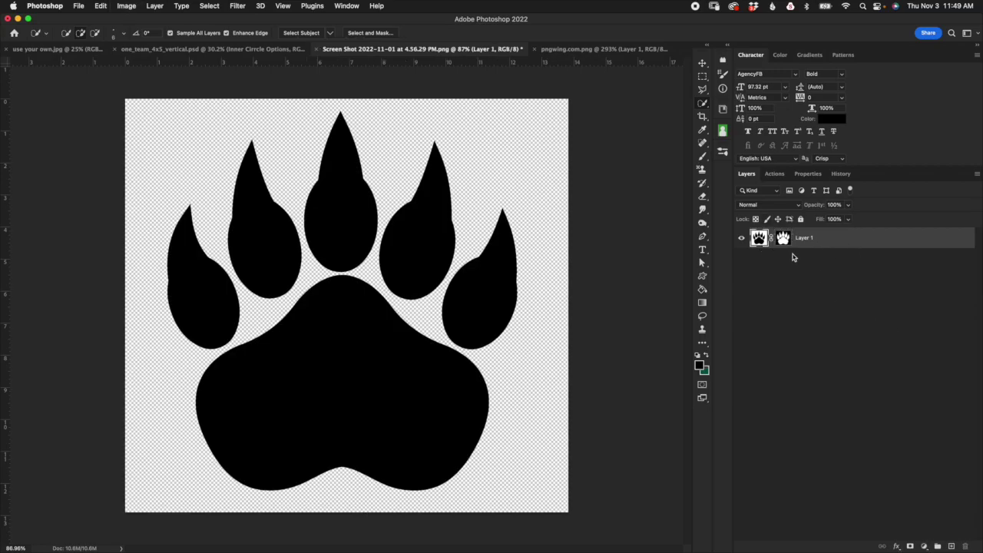
Copy the masked paw print into the one_team_4x5_vertical.psd poster and convert its layer to a smart object
drag(759, 239, 350, 293)
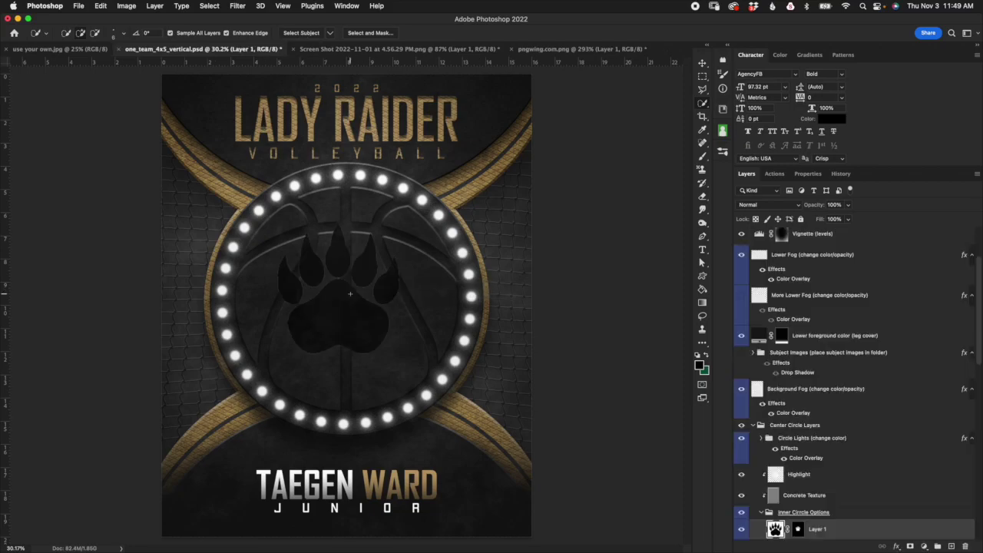
drag(979, 338, 978, 436)
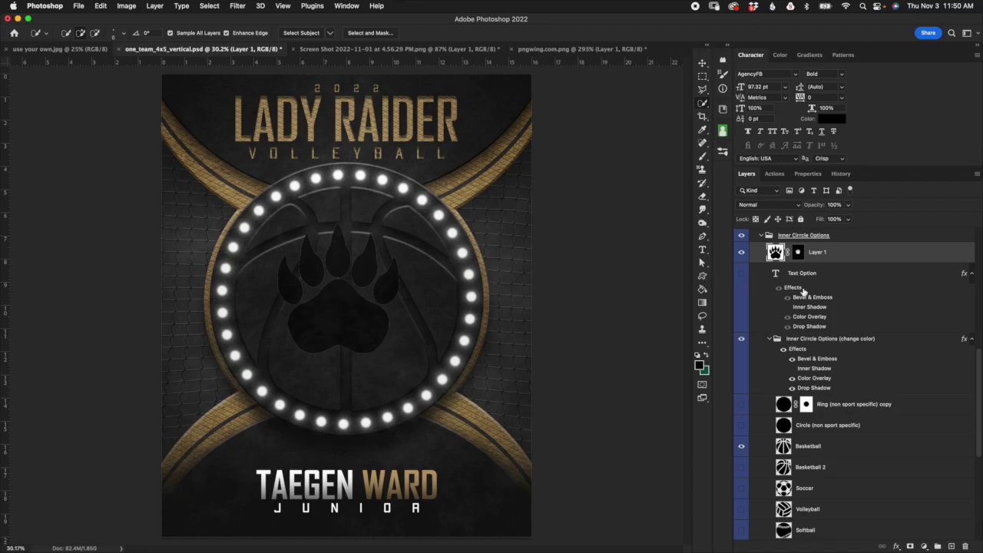
right_click(837, 257)
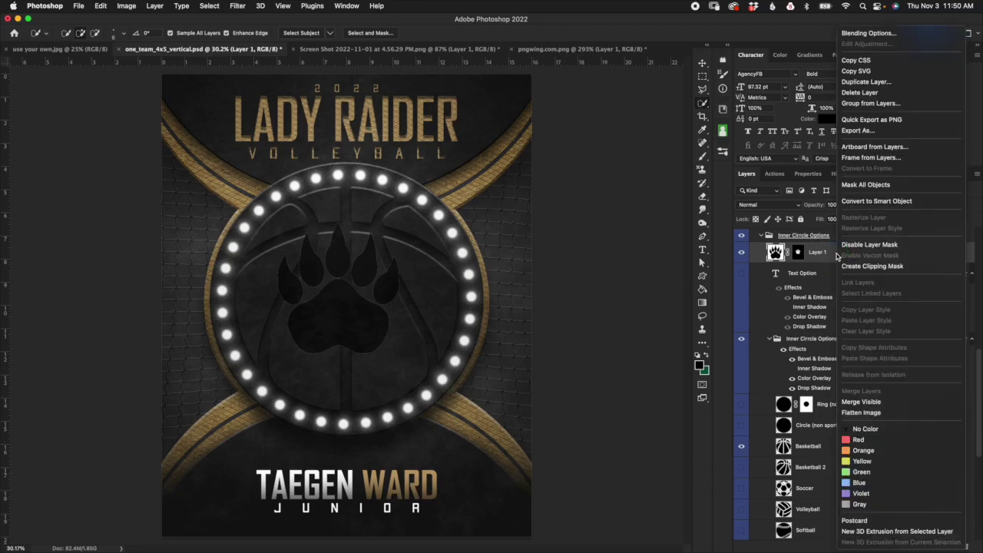
click(875, 203)
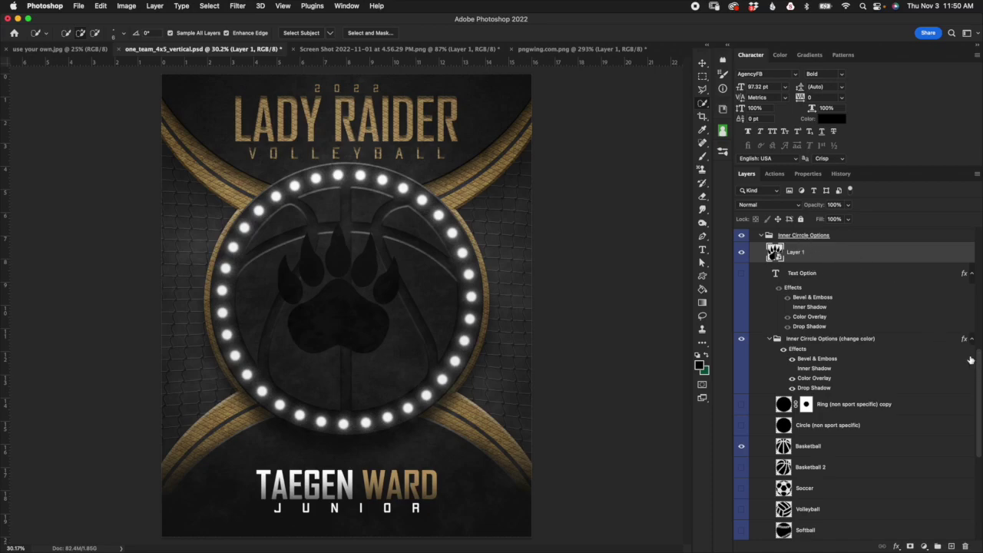
Move the paw print layer into the Inner Circle Options (change color) group and hide the Basketball layer
drag(819, 261, 801, 350)
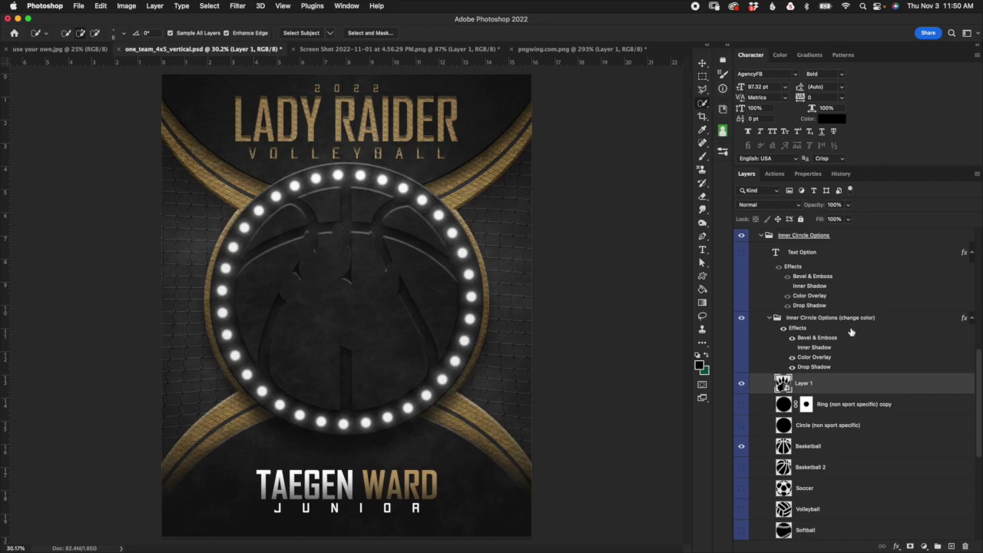
click(839, 453)
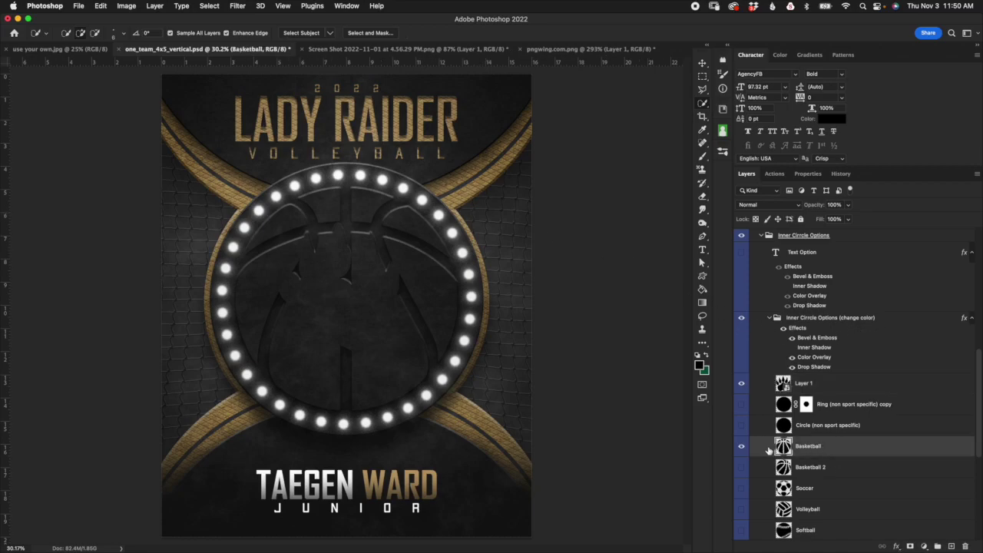
click(742, 446)
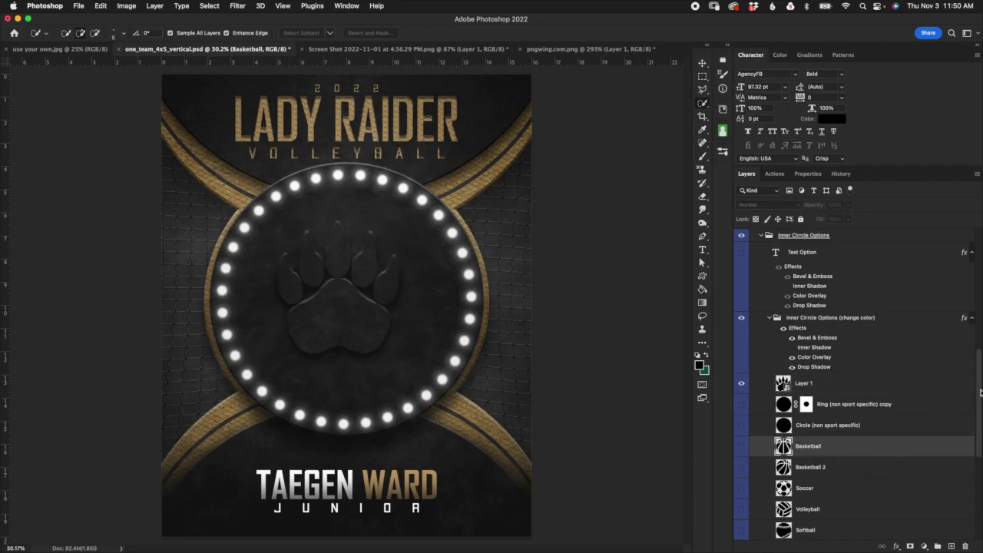
Scale the paw print layer to about 153% and center it inside the ring of circle lights
mouse_move(978, 388)
mouse_down()
mouse_move(978, 433)
mouse_move(978, 400)
mouse_up()
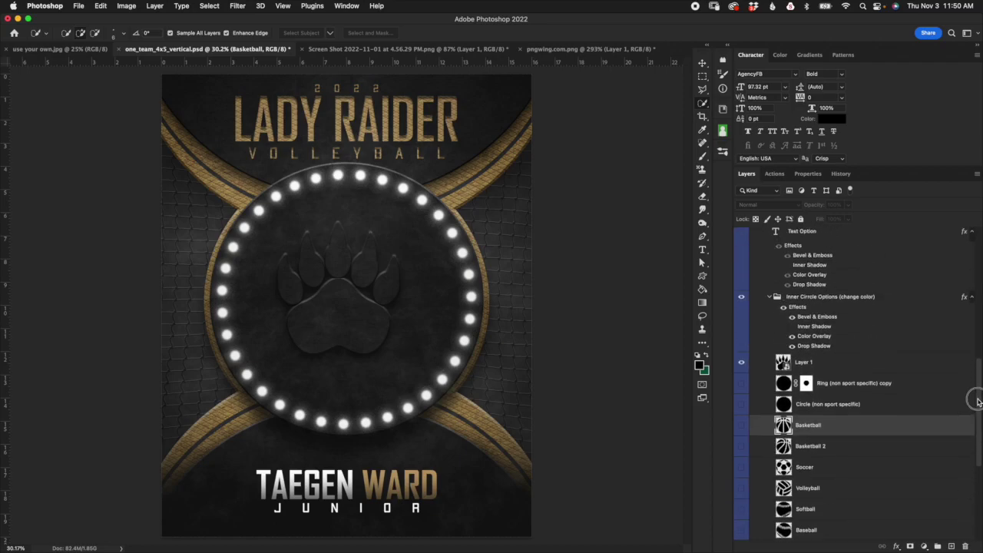
click(818, 367)
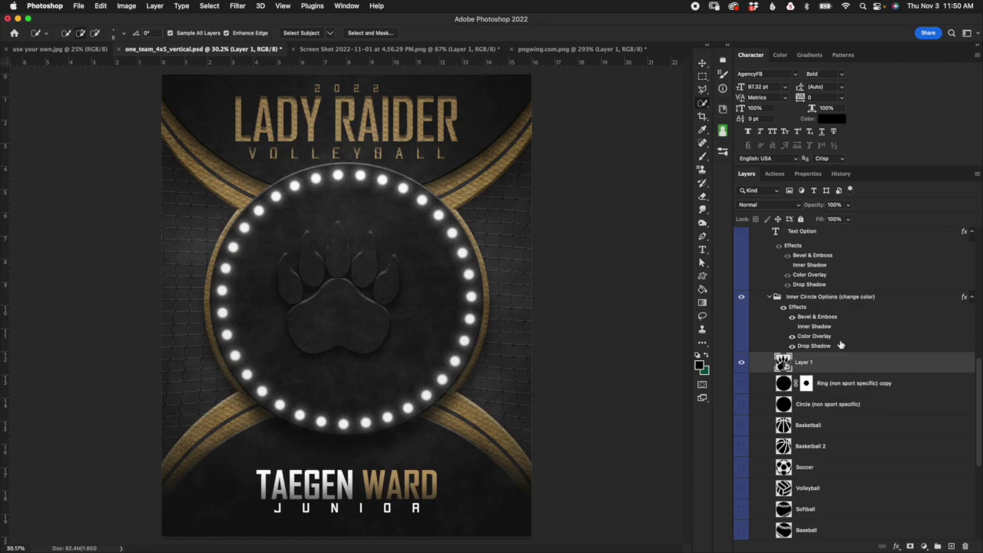
click(702, 63)
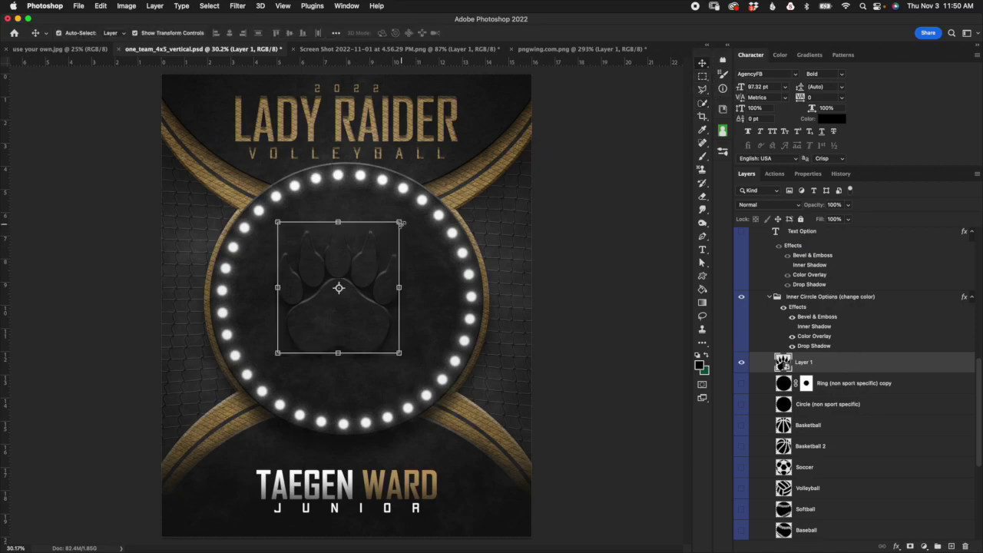
click(399, 221)
drag(400, 220, 467, 163)
drag(374, 211, 349, 247)
drag(346, 192, 347, 189)
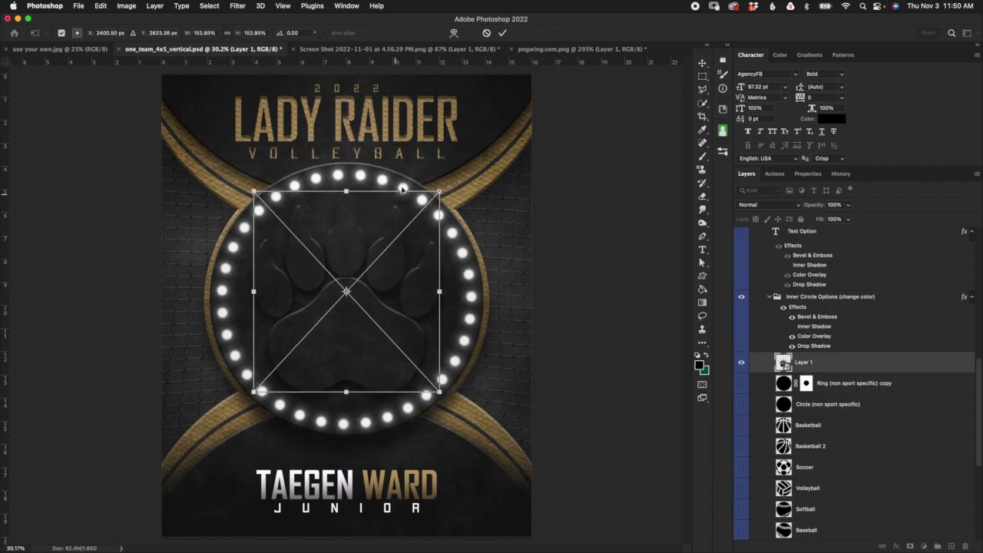
click(503, 33)
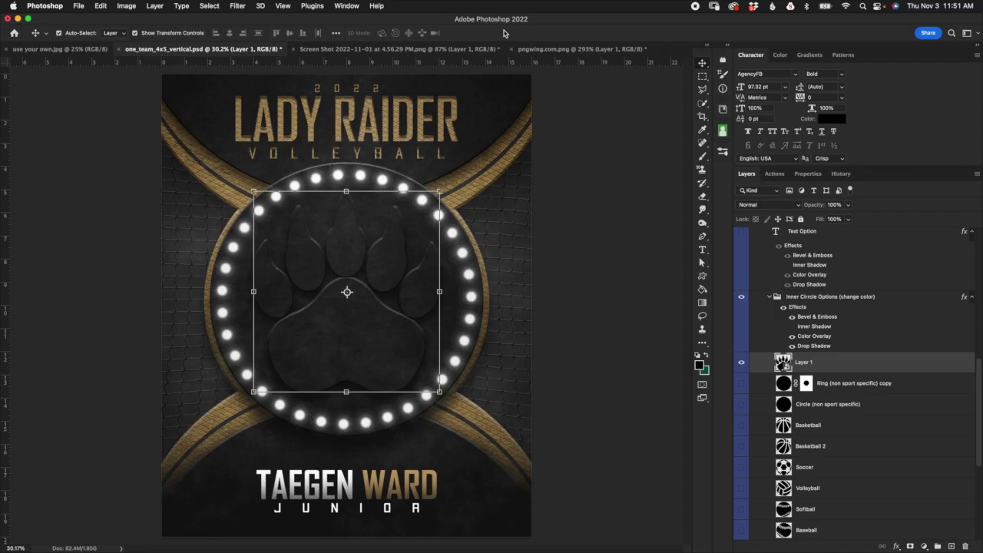
Hide the paw print layer in the poster and switch to the bear logo document, pngwing.com.png
click(741, 362)
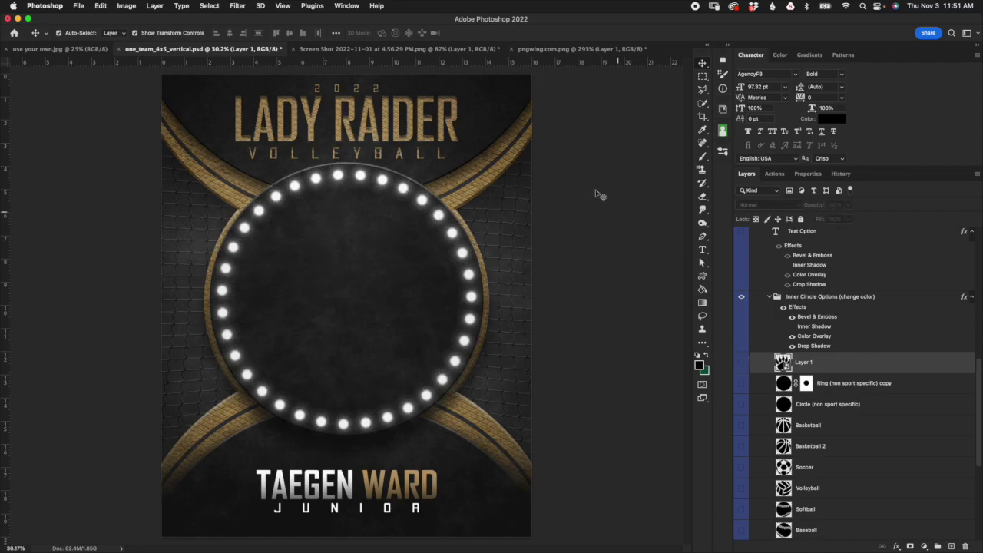
click(543, 49)
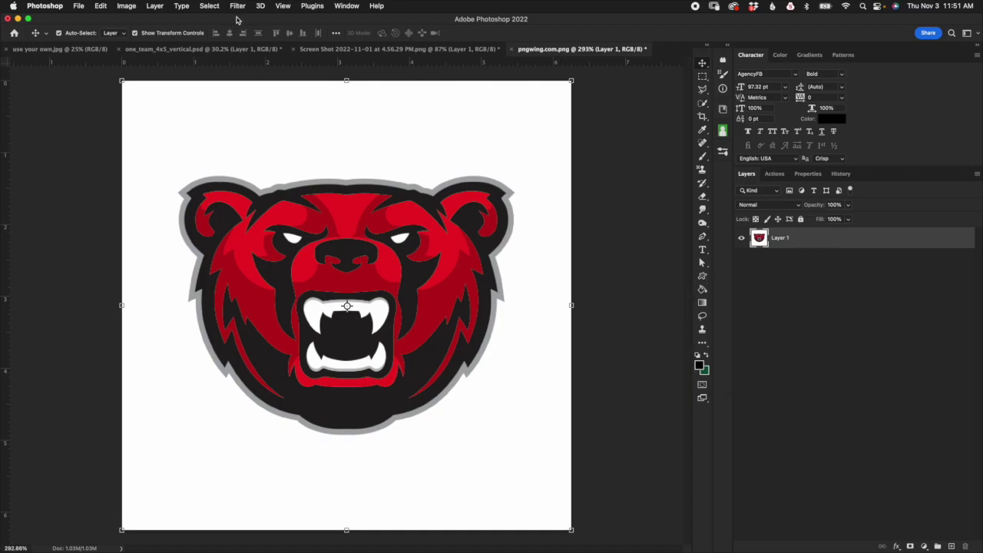
Try sampling the bear logo's white background, black areas and red areas with Color Range, and cancel the selection
click(210, 7)
click(234, 63)
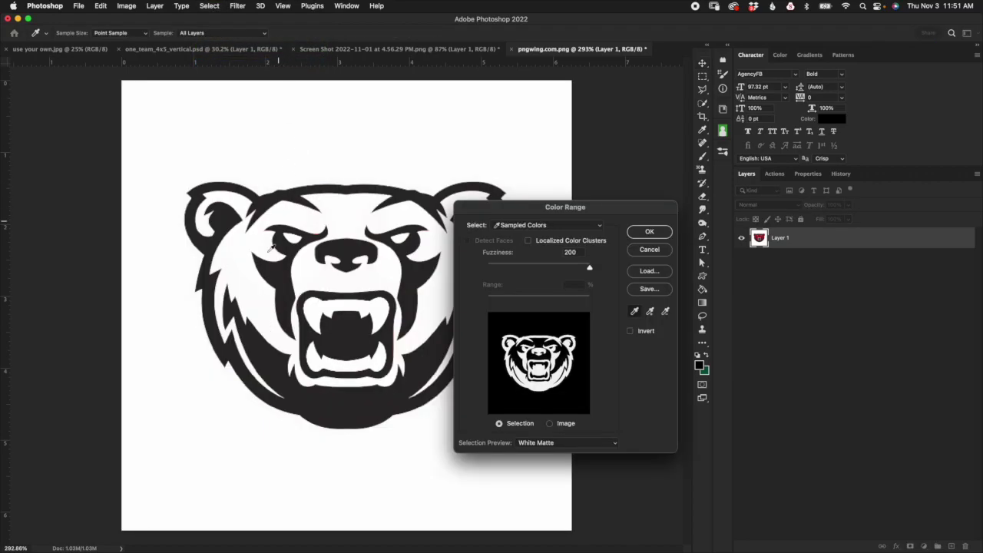
click(224, 396)
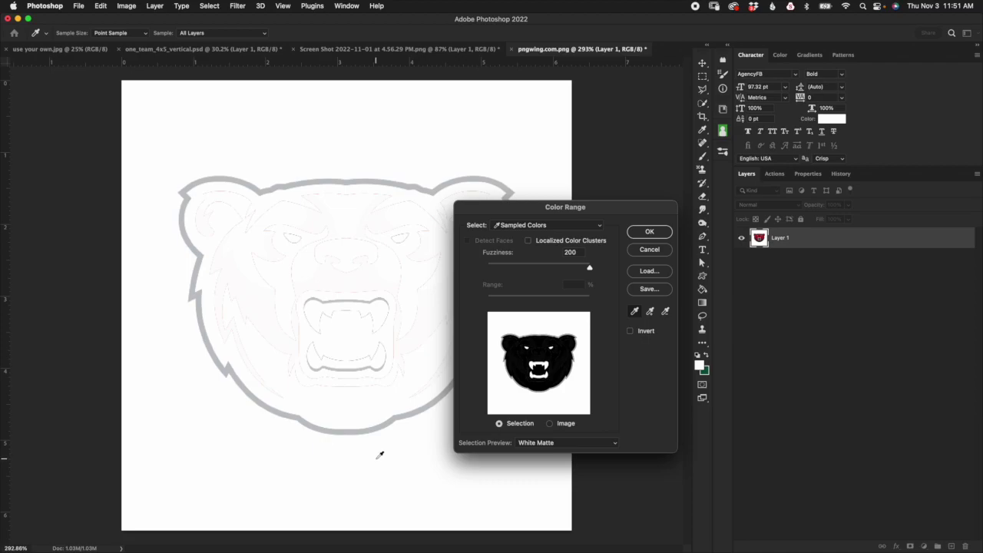
click(229, 353)
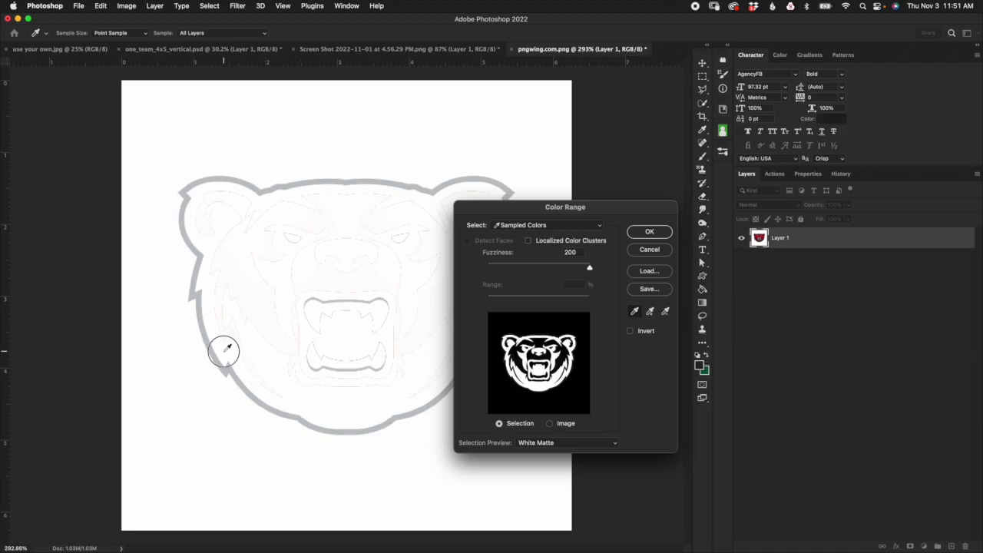
click(300, 370)
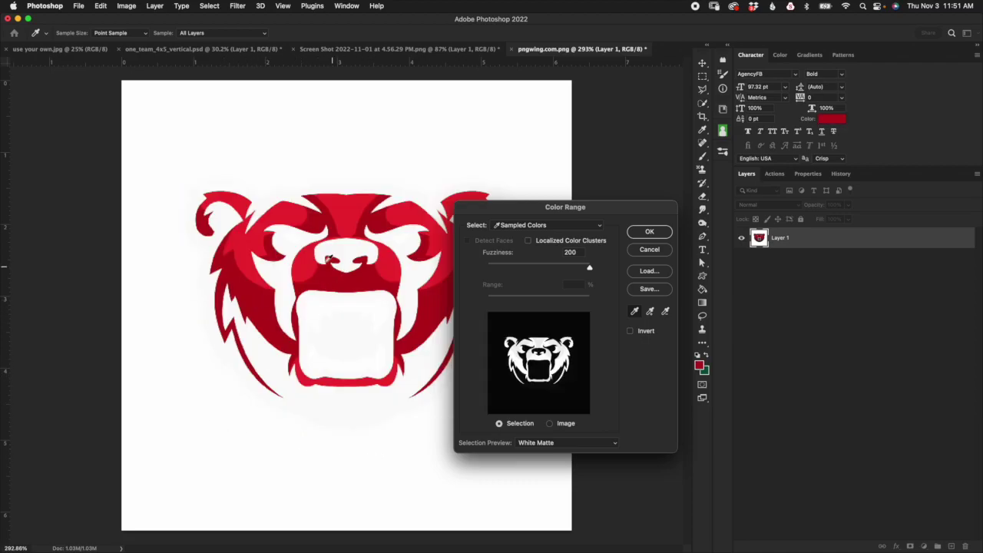
click(284, 262)
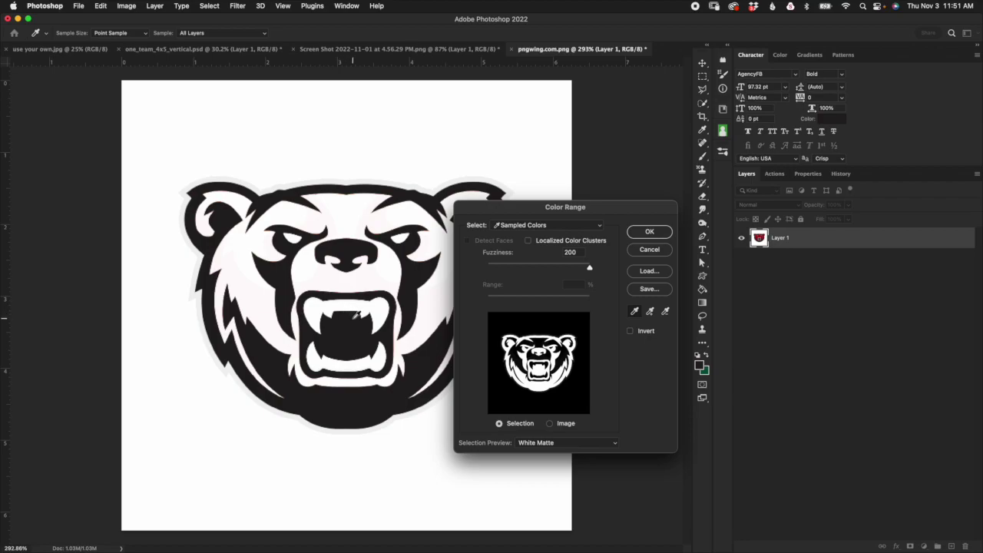
click(648, 249)
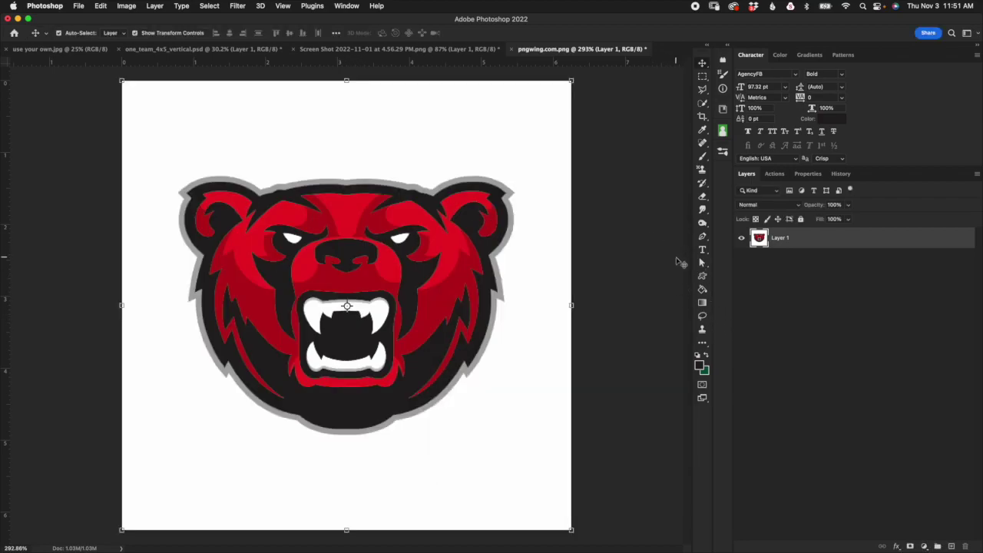
Mask out the bear logo's background using Select Subject and convert its layer to a smart object
click(703, 103)
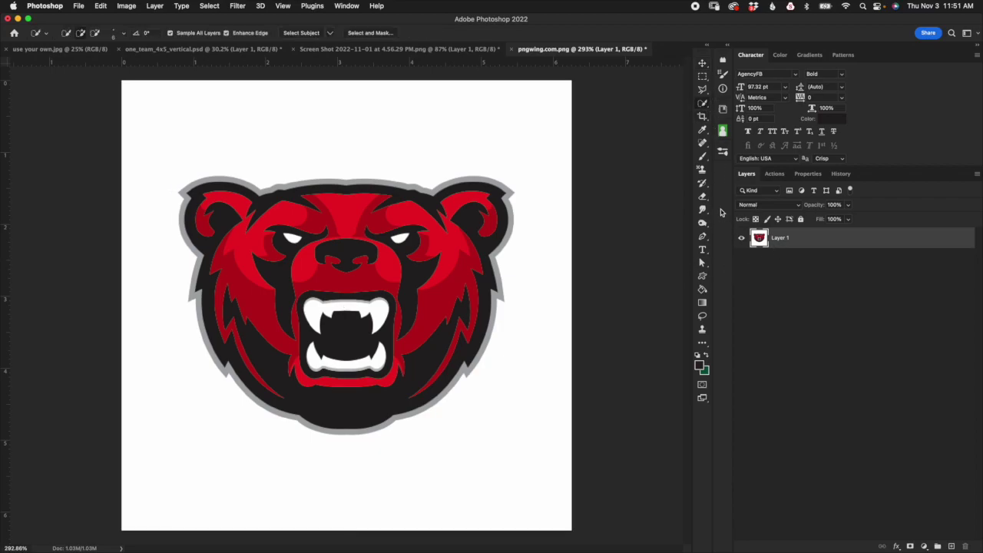
click(307, 32)
click(909, 546)
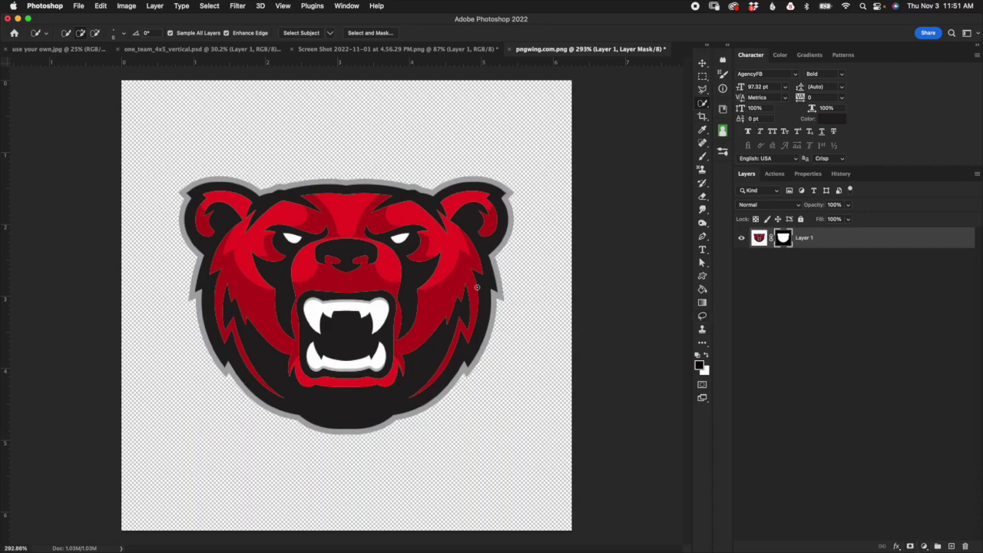
right_click(840, 238)
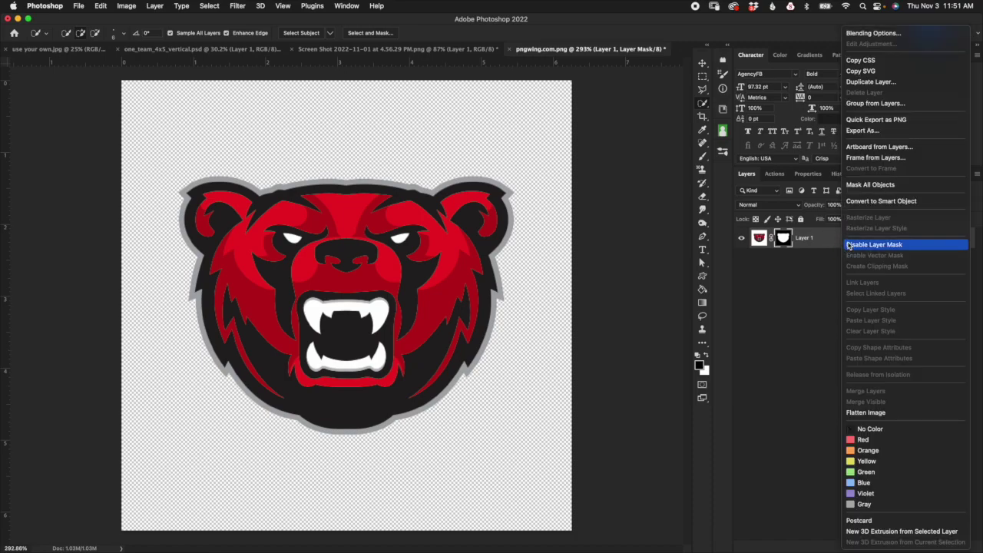
click(873, 441)
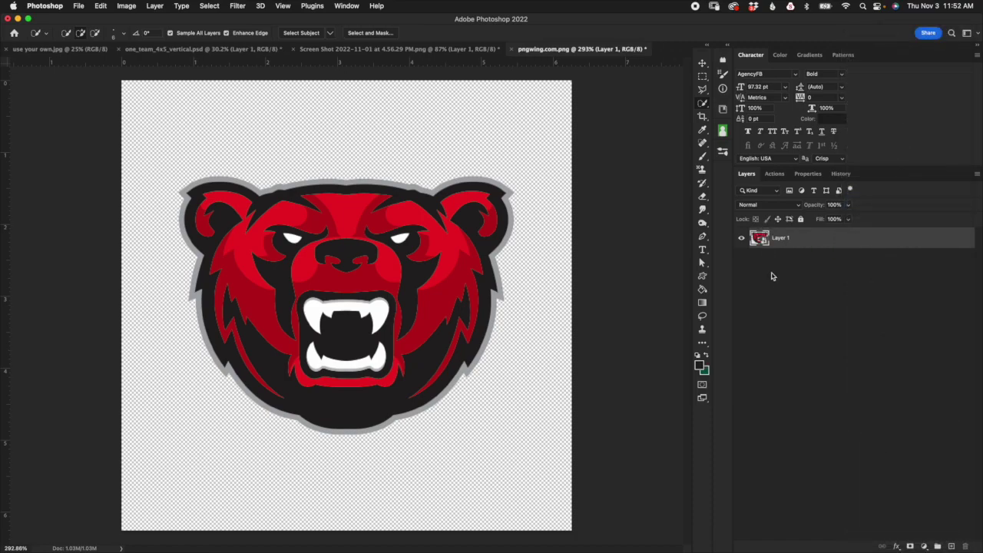
Copy the bear logo into the one_team_4x5_vertical.psd poster and place its layer above the Inner Circle Options (change color) group
drag(814, 237, 359, 276)
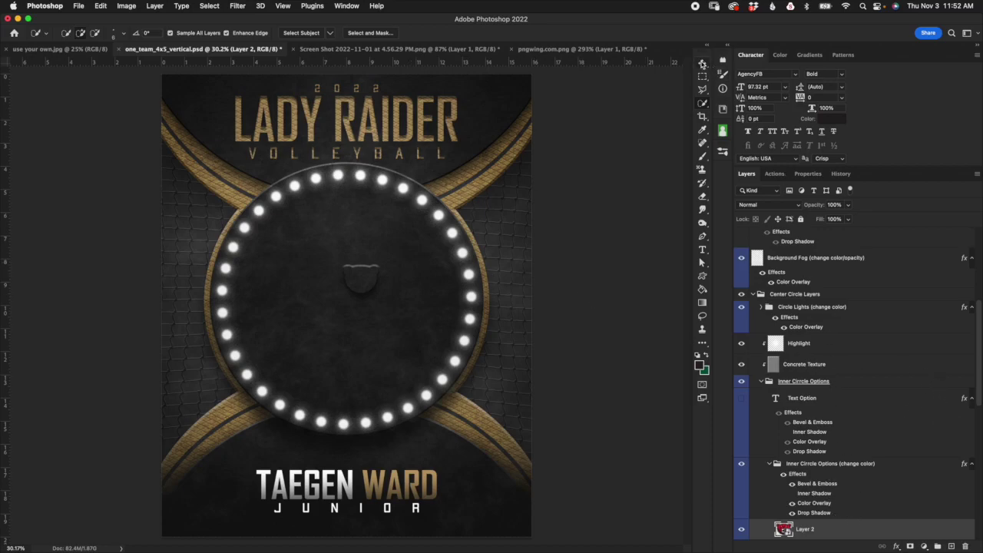
drag(858, 529, 858, 454)
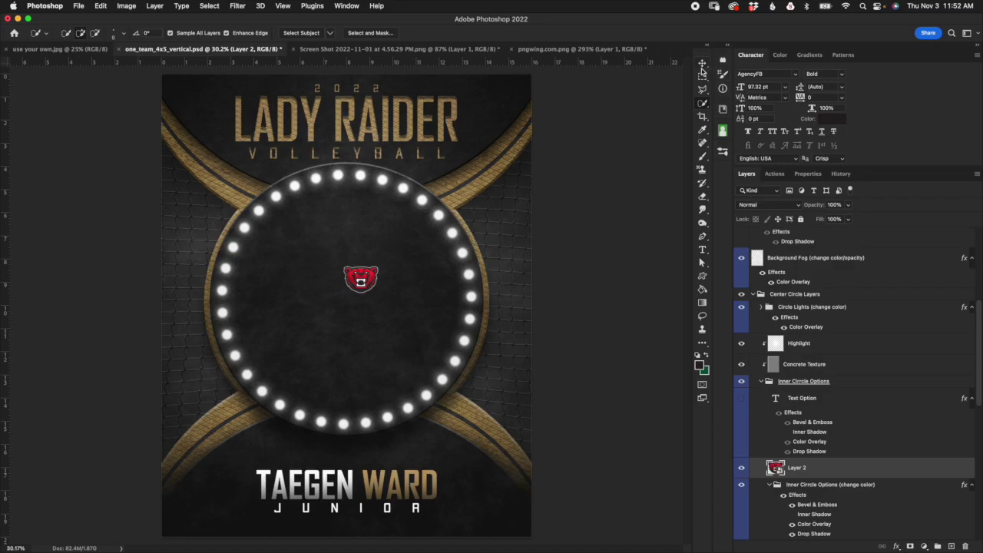
Enlarge the bear logo to about 8.7 by 6.7 in and centre it inside the ring of lights
key(super+t)
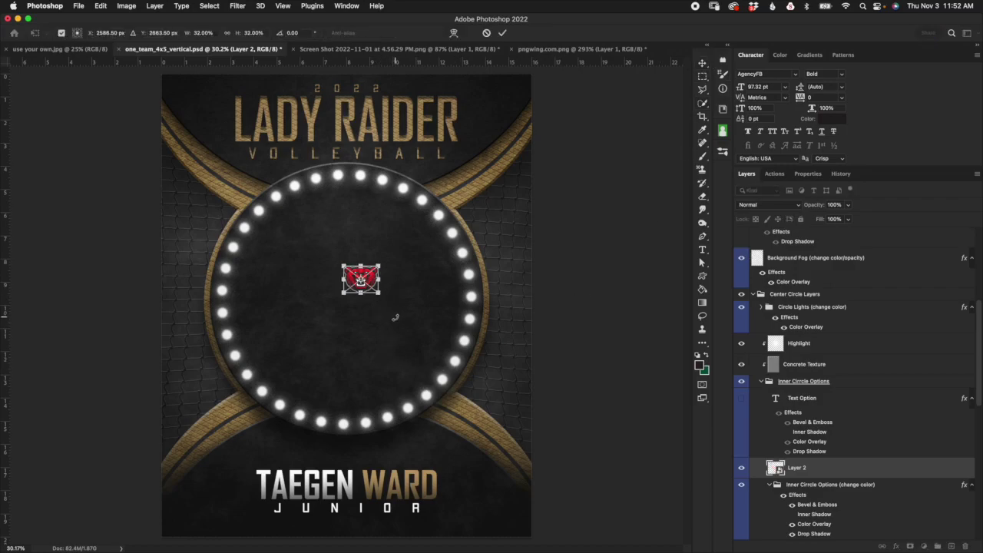
click(703, 63)
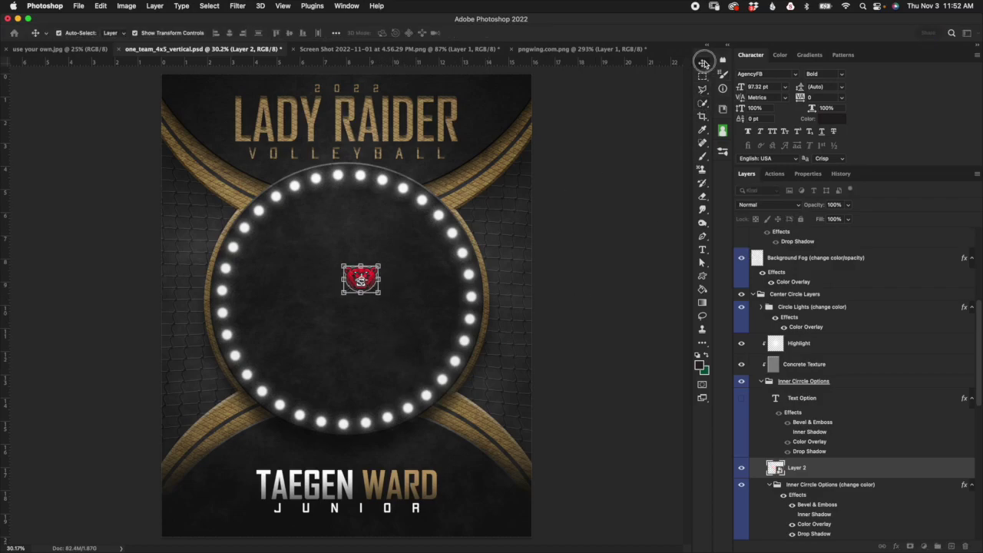
click(378, 293)
drag(378, 293, 534, 413)
drag(343, 266, 307, 235)
drag(377, 263, 309, 254)
drag(349, 220, 349, 228)
drag(350, 389, 350, 386)
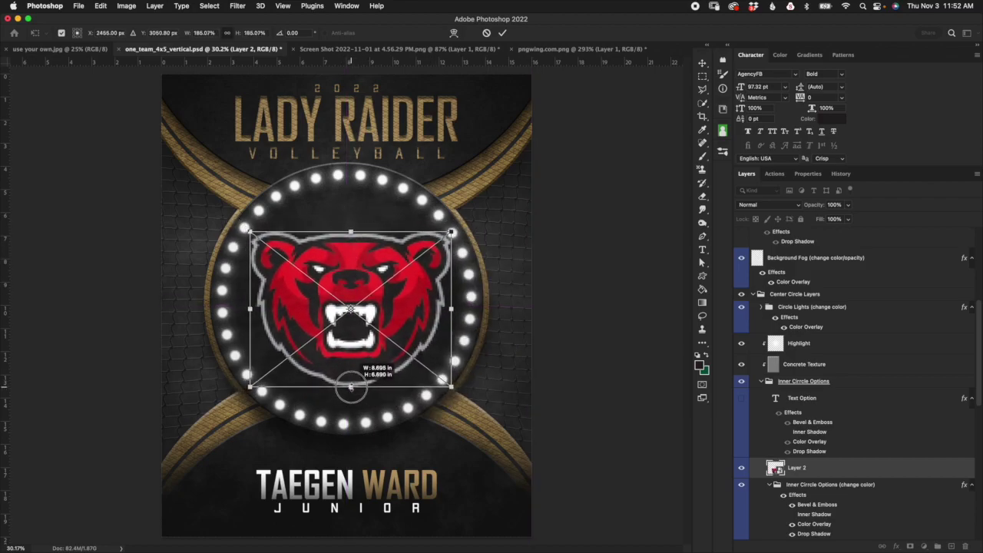
drag(355, 278, 350, 281)
click(502, 33)
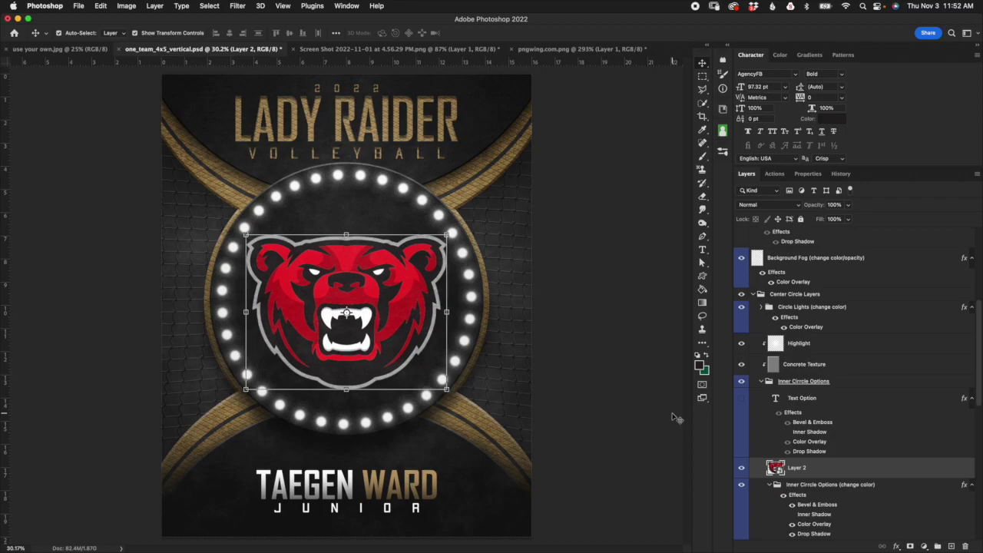
Blend the bear logo layer into the inner circle with Soft Light mode at 100% opacity
click(787, 205)
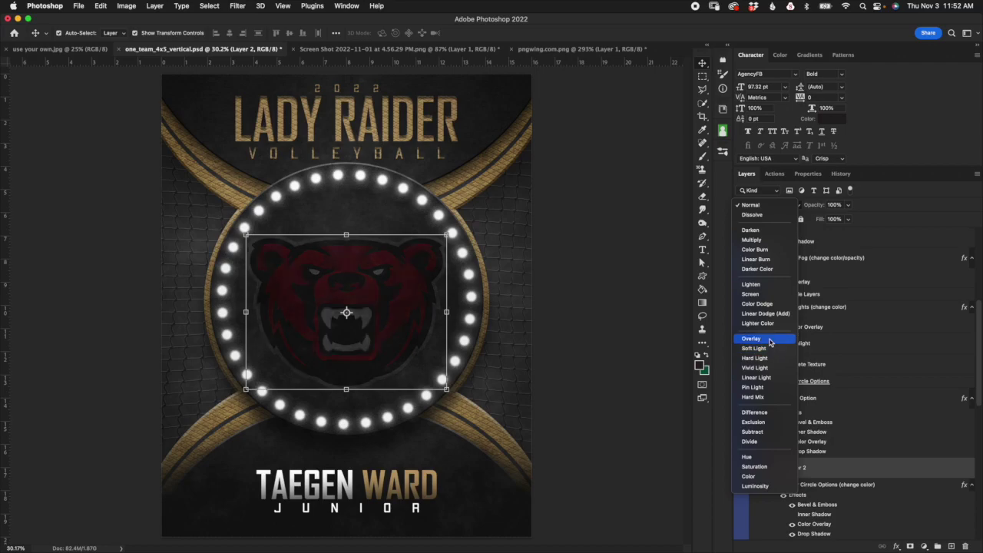
click(772, 349)
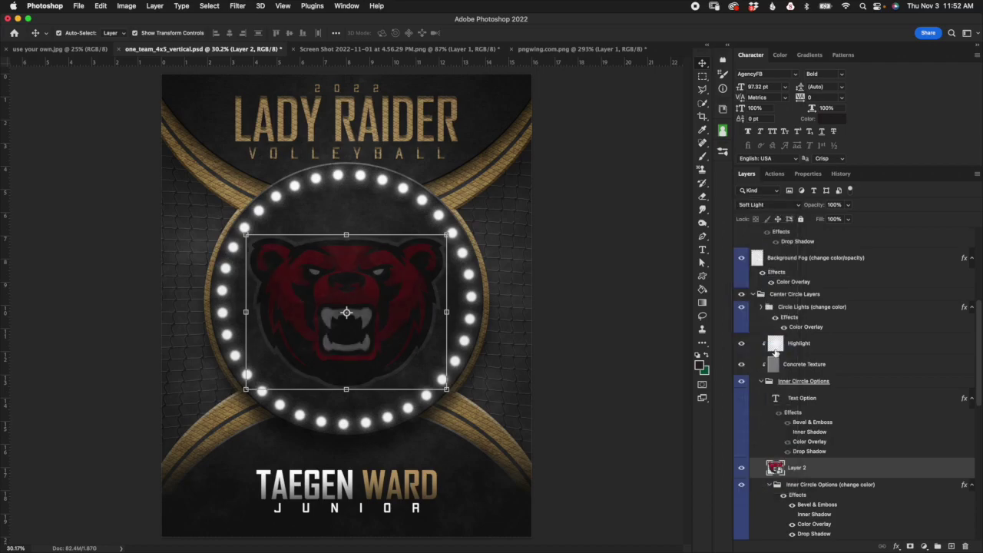
drag(829, 205, 875, 193)
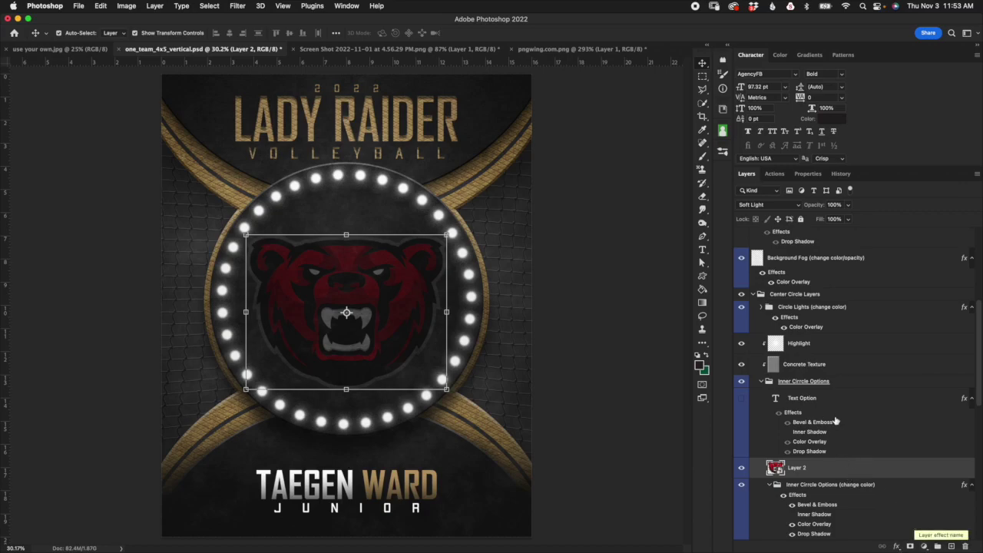
Desaturate the bear logo with a Hue/Saturation adjustment, setting its saturation to -100
click(127, 6)
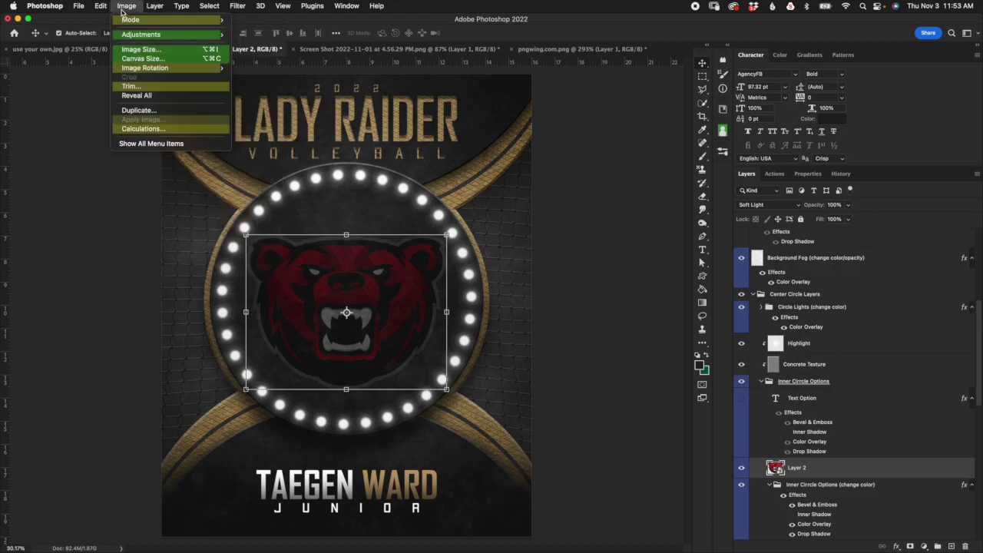
mouse_move(228, 34)
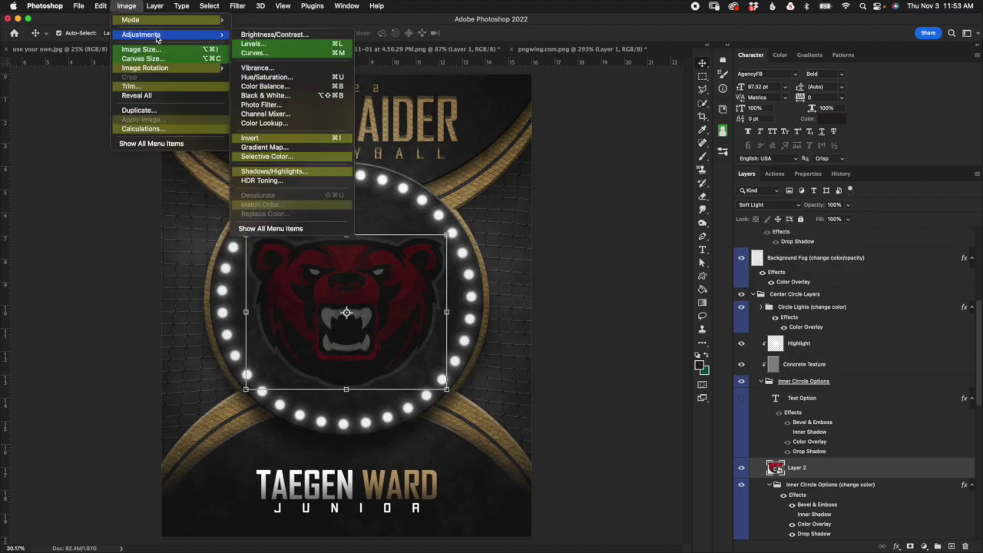
click(277, 82)
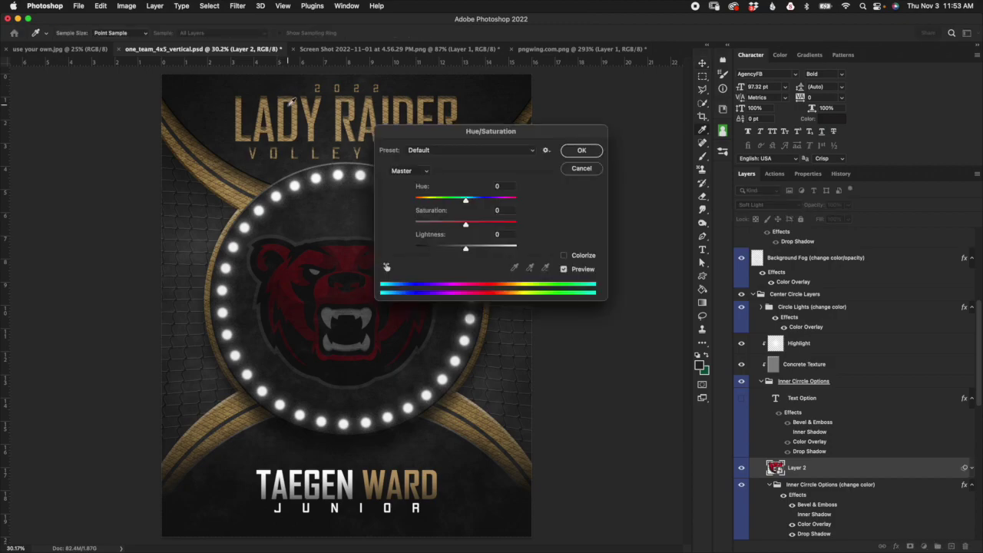
drag(595, 129, 724, 132)
drag(591, 228, 499, 223)
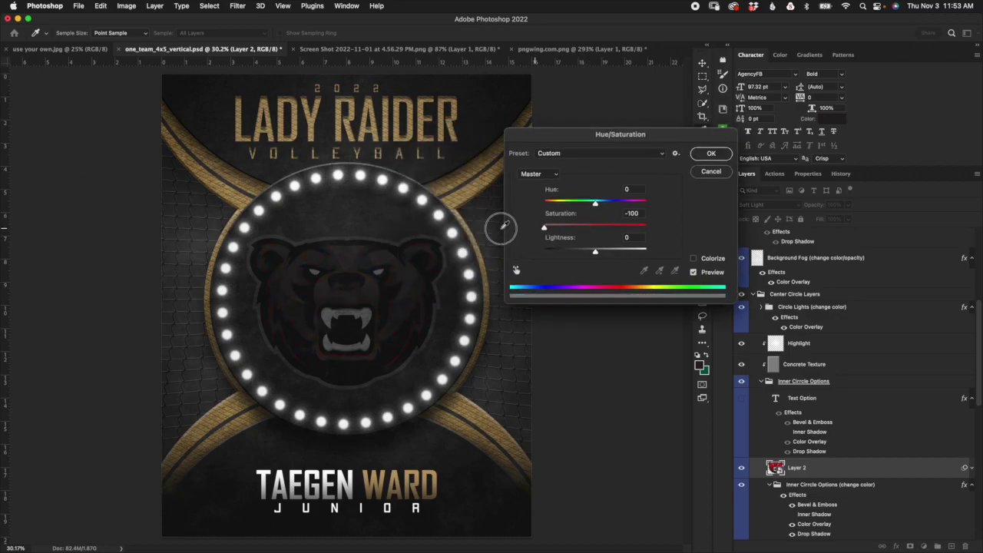
click(711, 153)
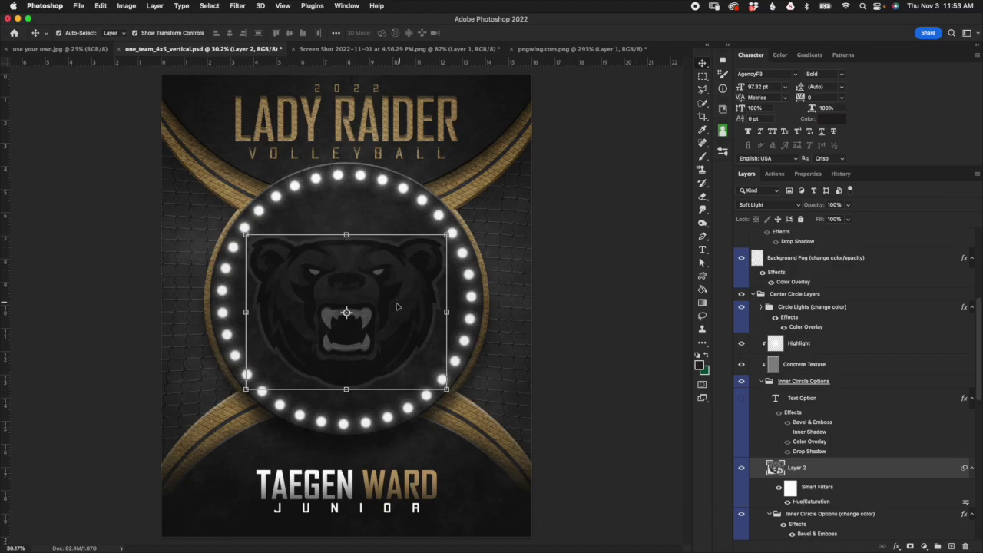
Inspect the bear logo's texture up close and compare the logo with its Hue/Saturation filter off and on
scroll(396, 303, up, 5)
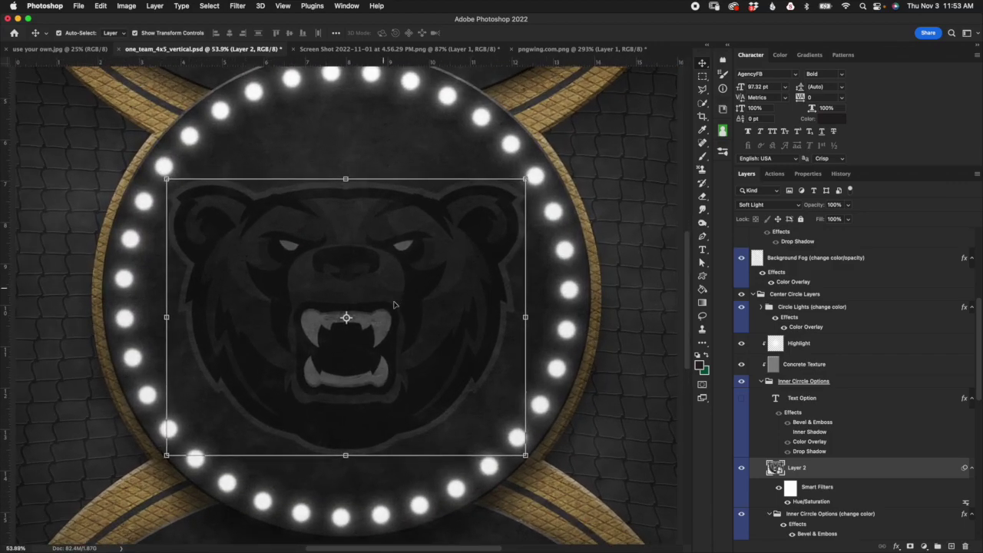
scroll(395, 308, up, 5)
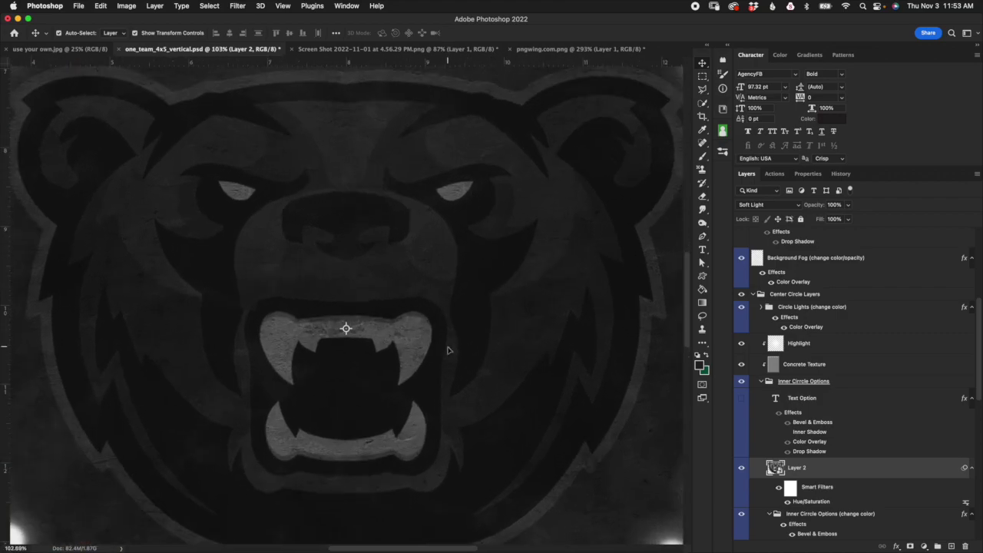
scroll(451, 350, down, 6)
scroll(463, 348, down, 1)
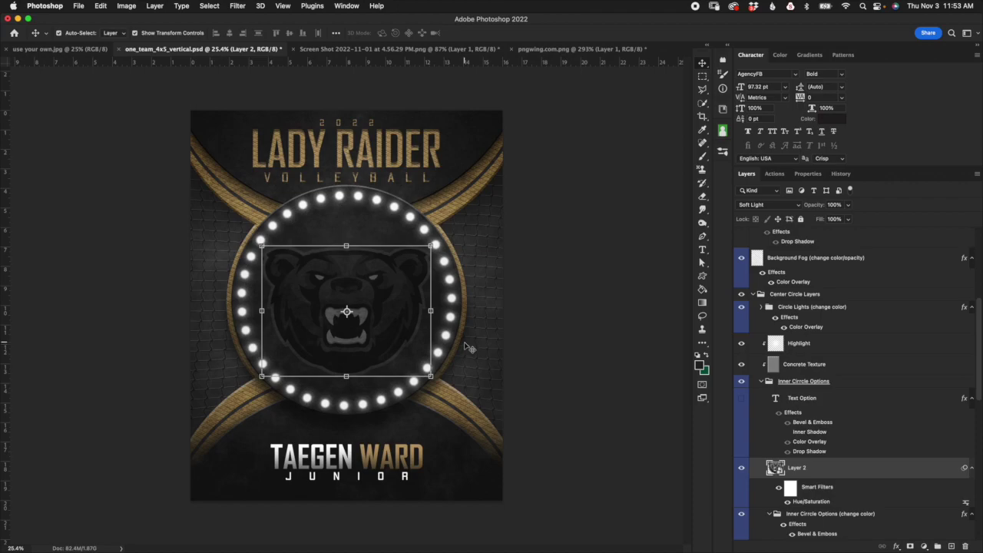
click(788, 501)
click(787, 502)
Reopen the bear logo's Hue/Saturation smart filter and try the Colorize option with different saturation and lightness settings
double_click(805, 504)
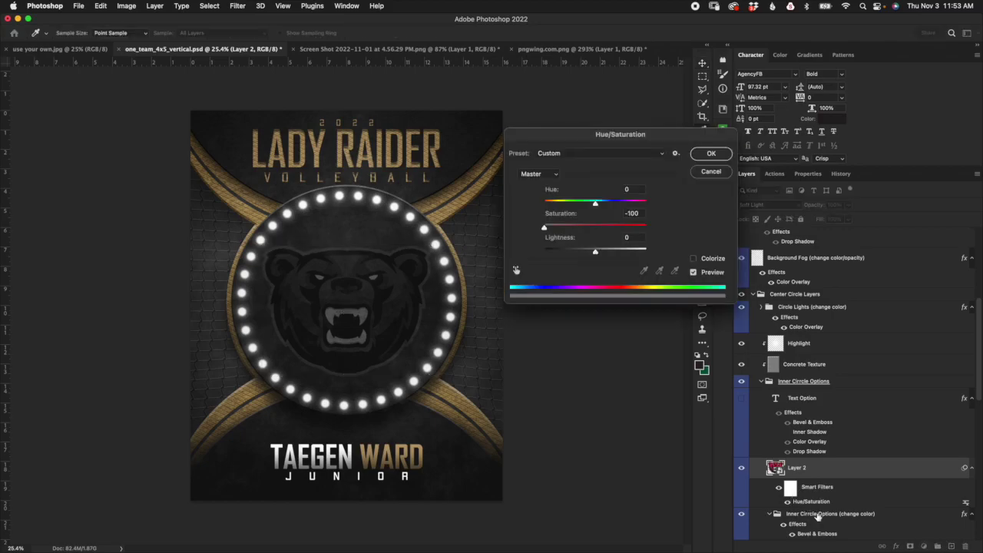
drag(546, 228, 597, 228)
click(694, 258)
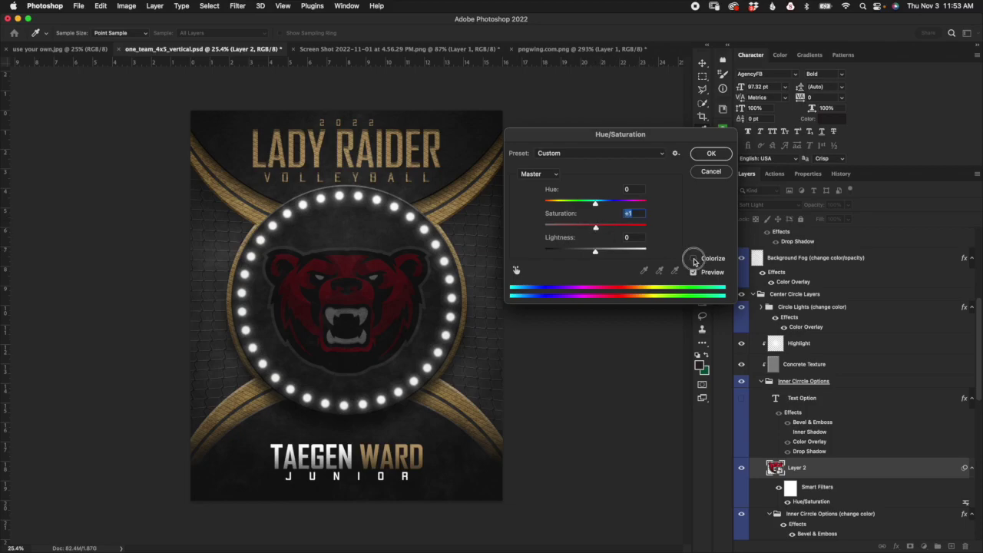
drag(572, 228, 637, 228)
drag(593, 252, 575, 251)
click(711, 152)
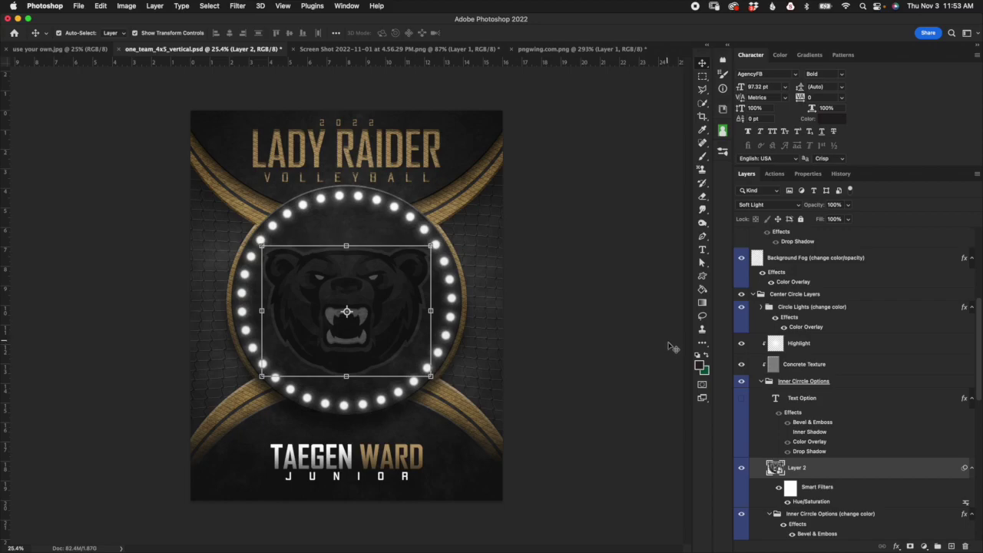